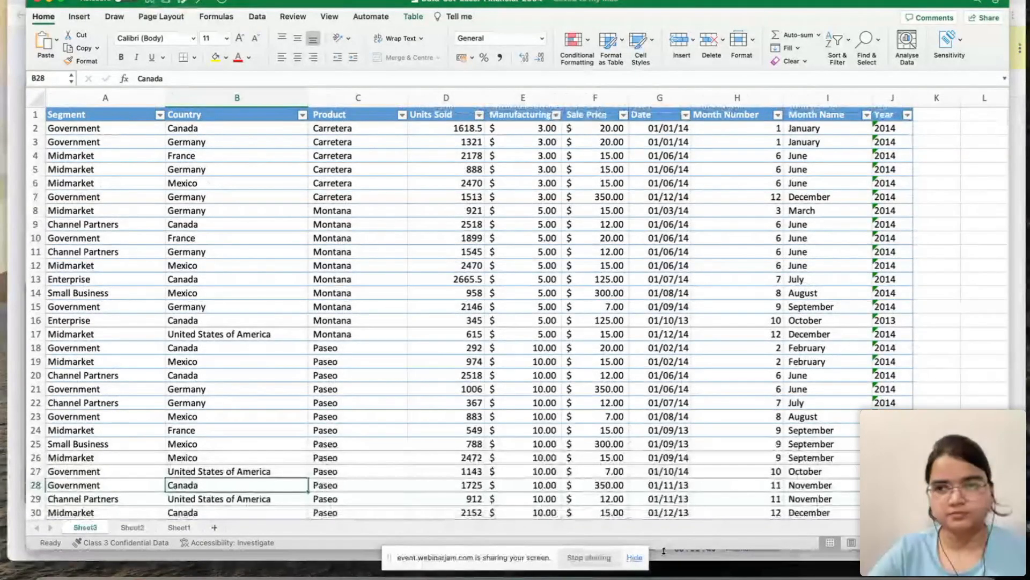
Extend the workbook window downward to show more rows and move the screen-sharing bar out of the way.
drag(658, 549, 664, 564)
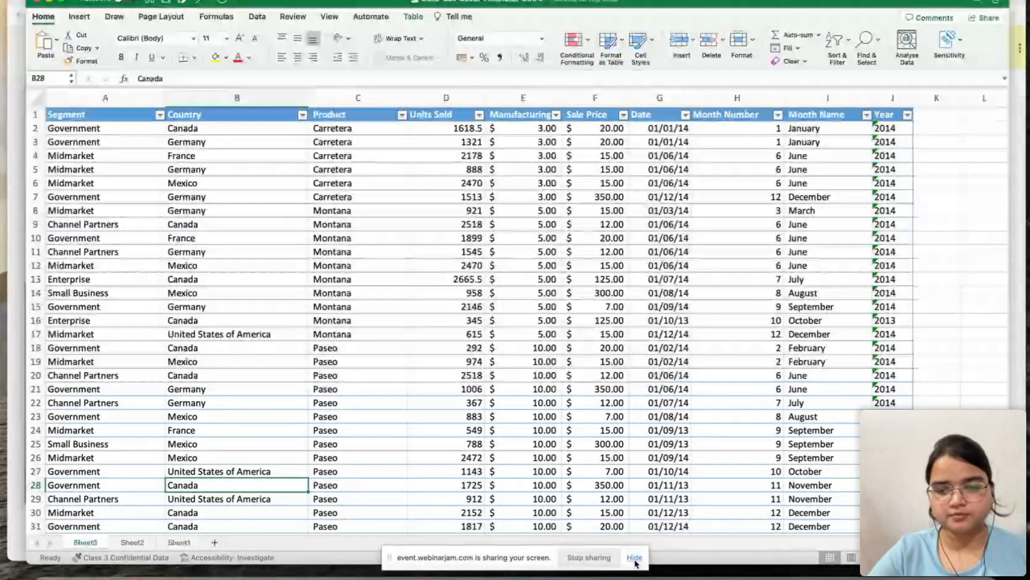
click(429, 561)
drag(435, 564, 425, 579)
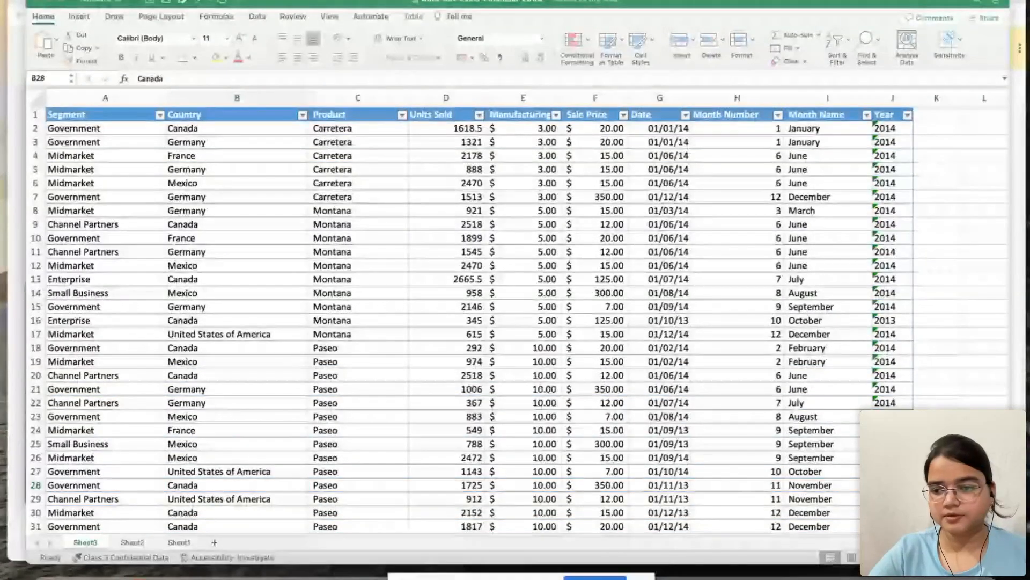
scroll(515, 323, up, 1)
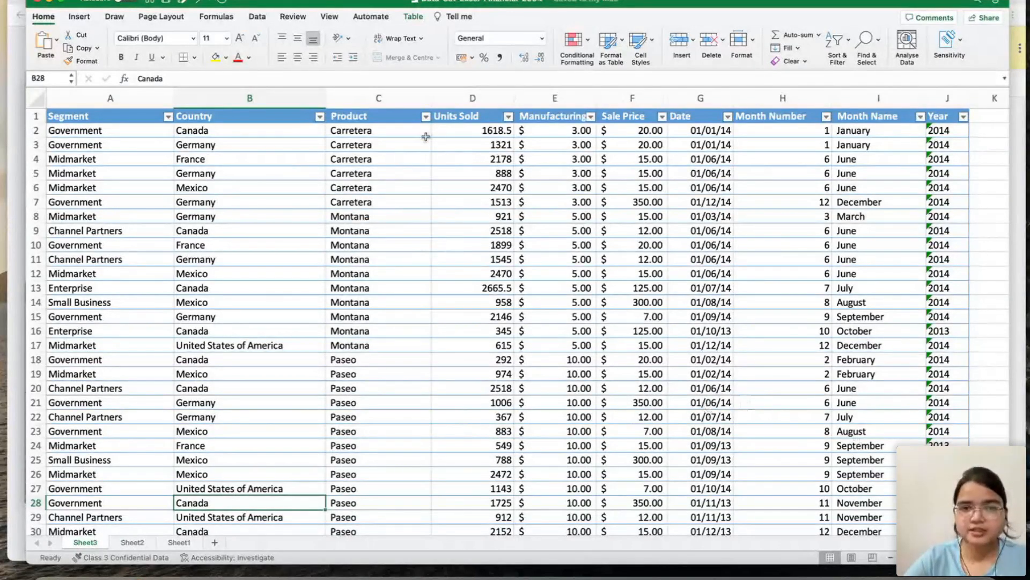
Inspect the filter values offered for the Product, Country and Segment columns without changing any filter.
click(428, 118)
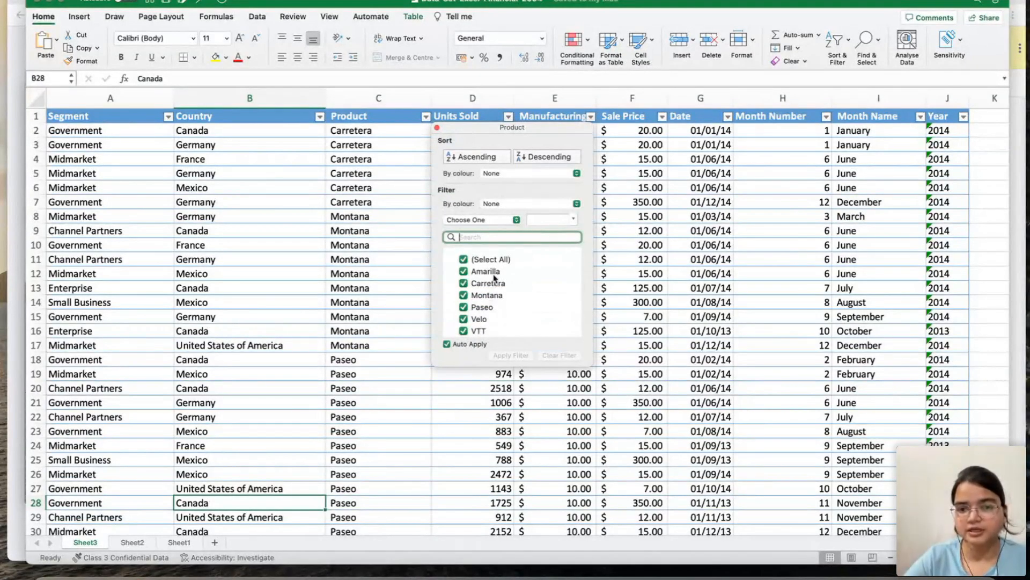
click(469, 373)
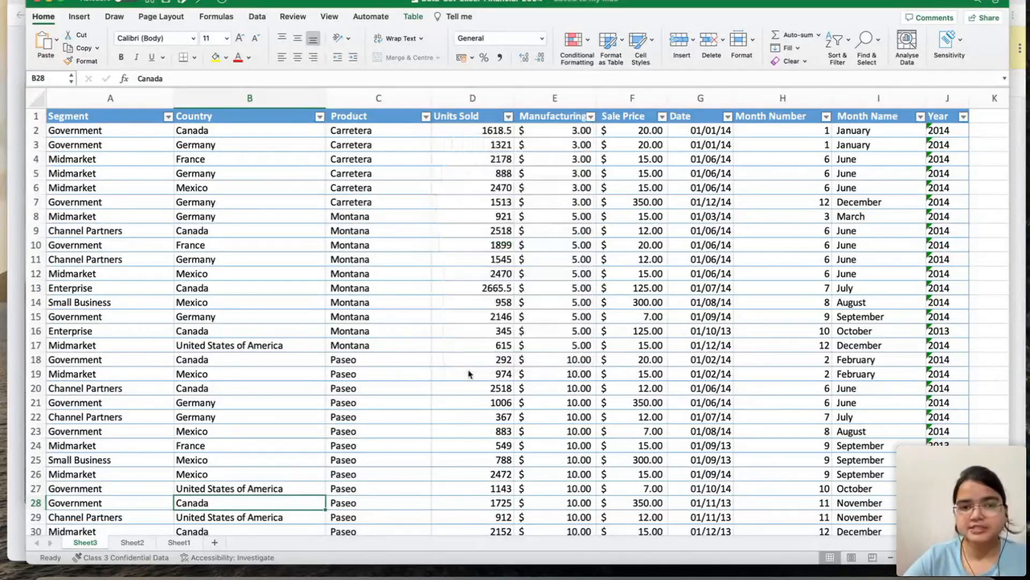
click(320, 117)
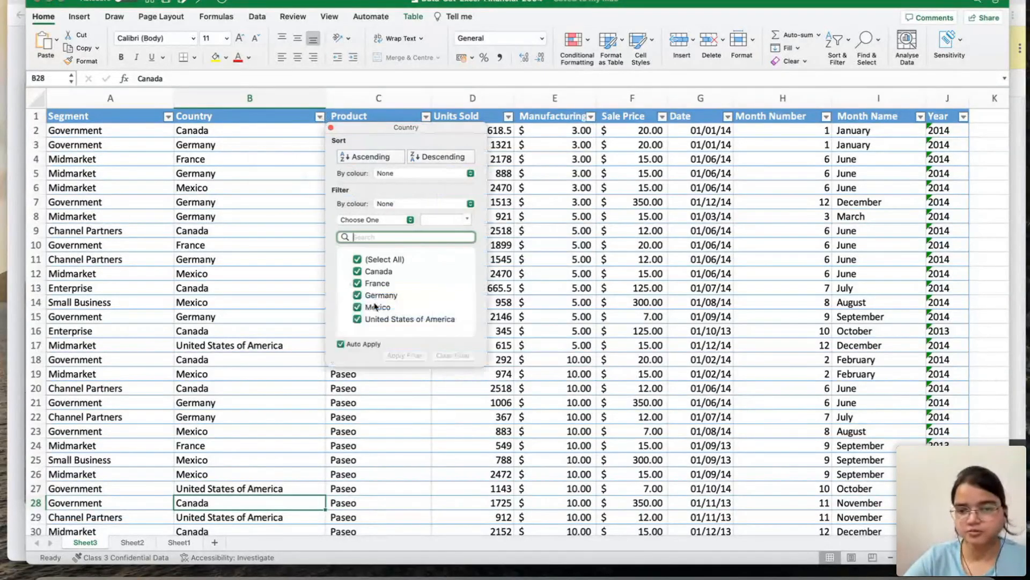
click(370, 432)
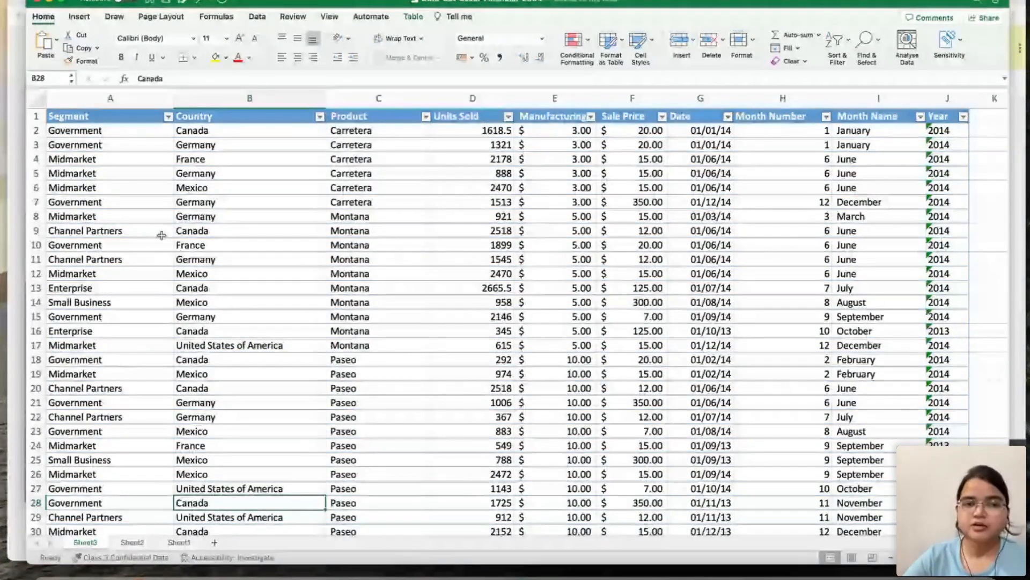
click(169, 117)
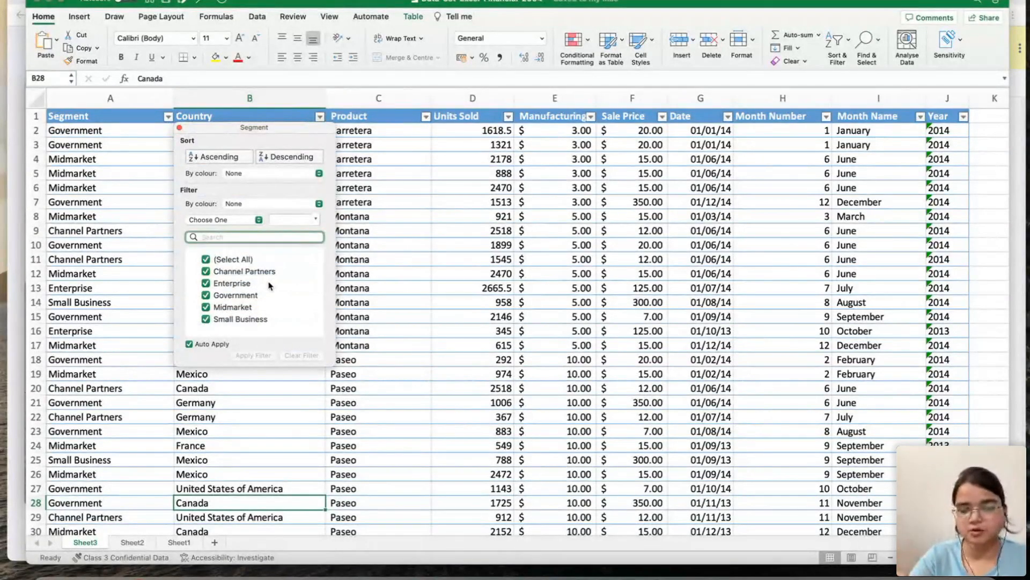
click(305, 408)
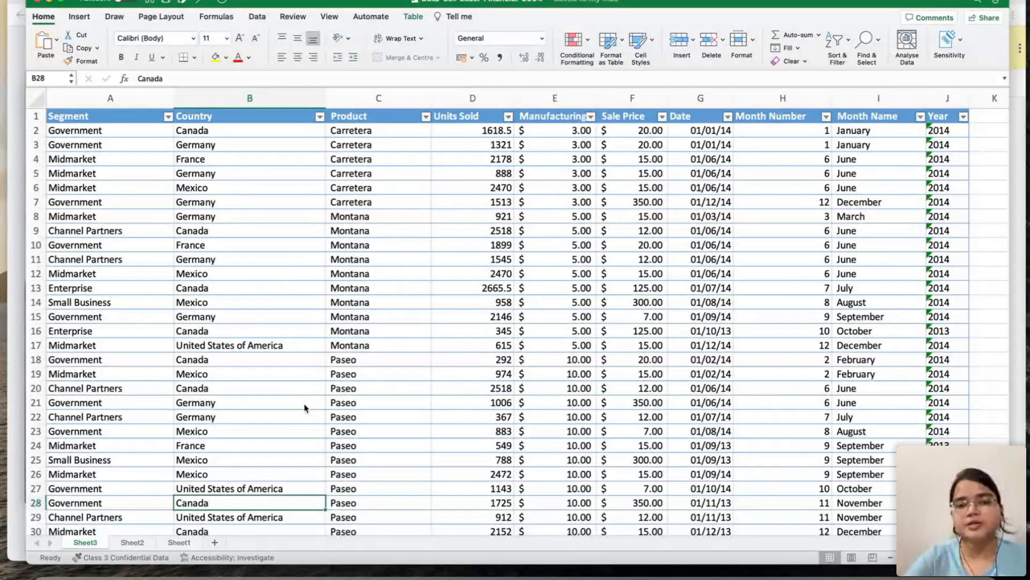
Examine the Units Sold, Date and Manufacturing Price columns of the data table on Sheet3.
click(472, 100)
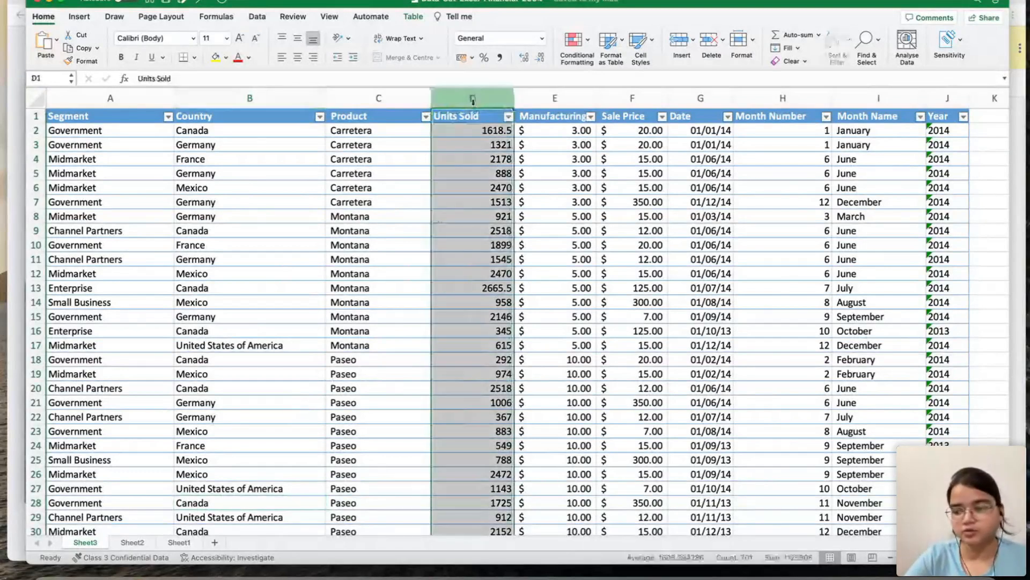
click(386, 175)
click(476, 117)
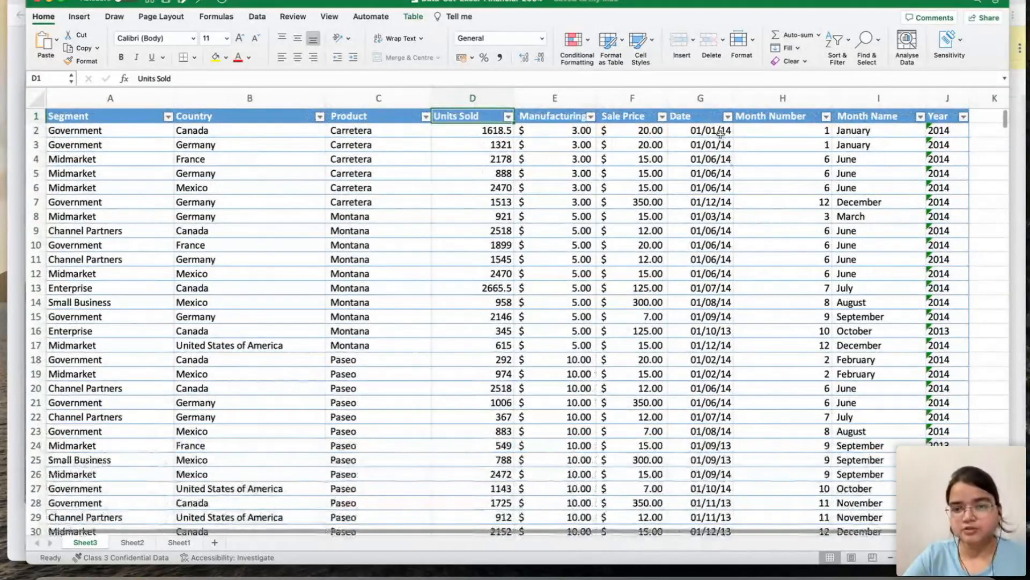
click(721, 134)
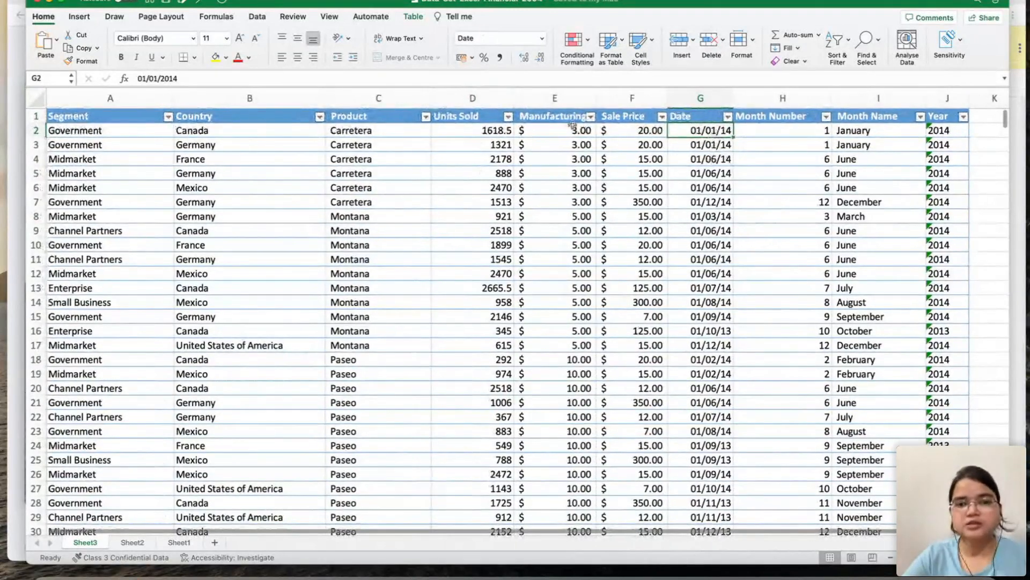
click(506, 131)
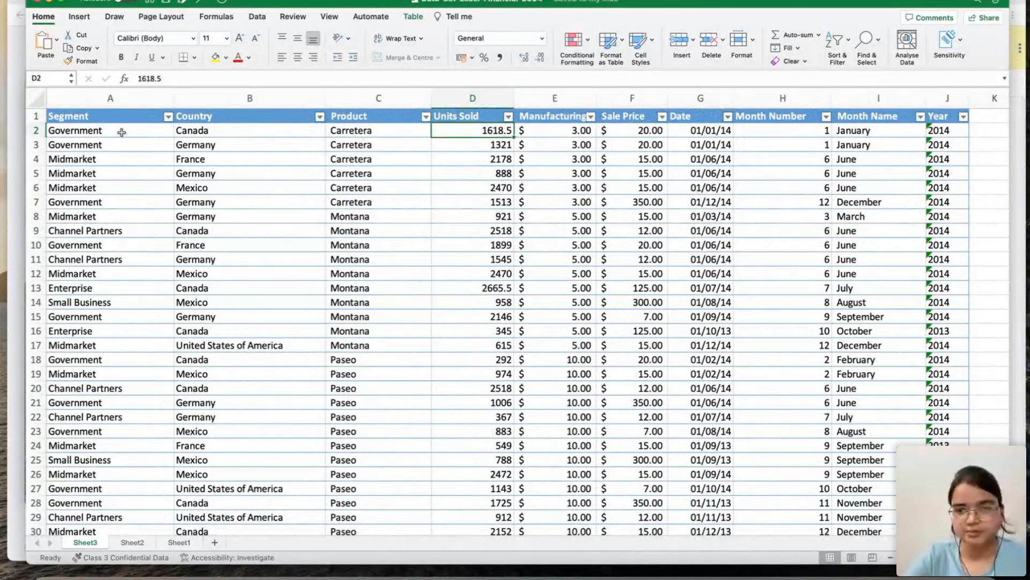
click(570, 132)
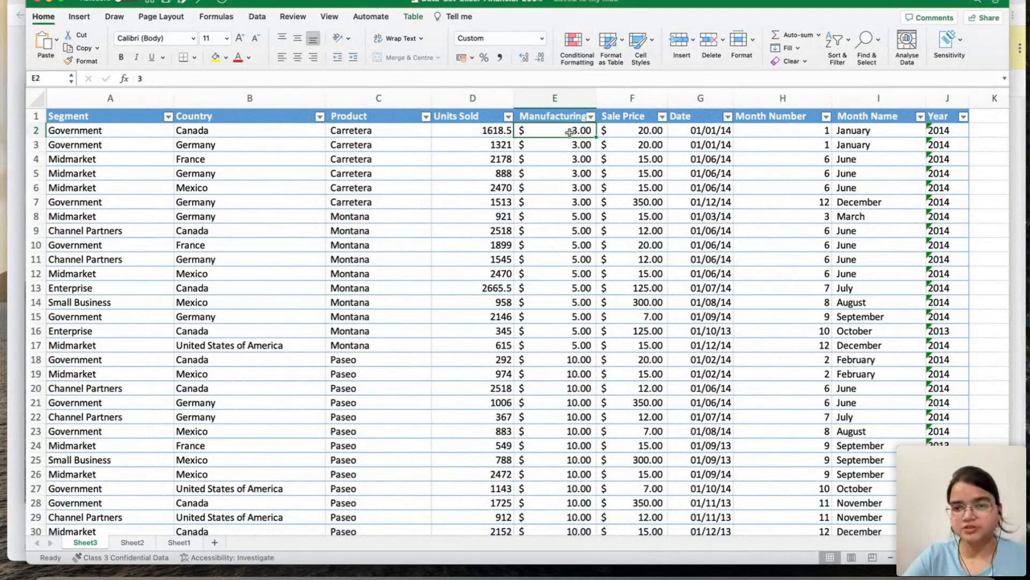
Widen the Manufacturing Price column slightly and narrow the Month Number column.
drag(595, 100, 611, 100)
click(634, 131)
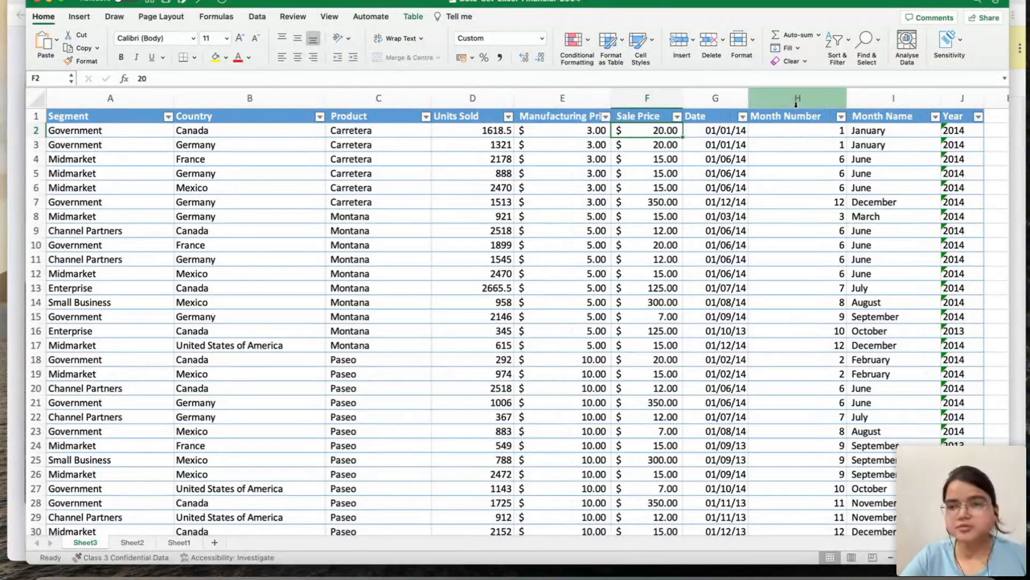
drag(846, 99, 821, 99)
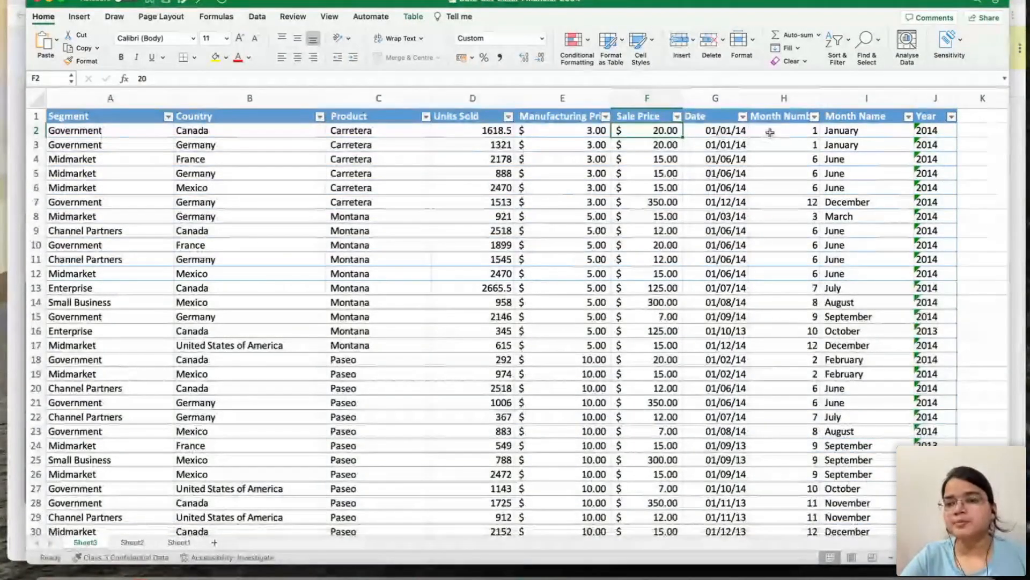
Copy the table's header and first 20 data rows, range A1:J21, from Sheet3.
click(95, 114)
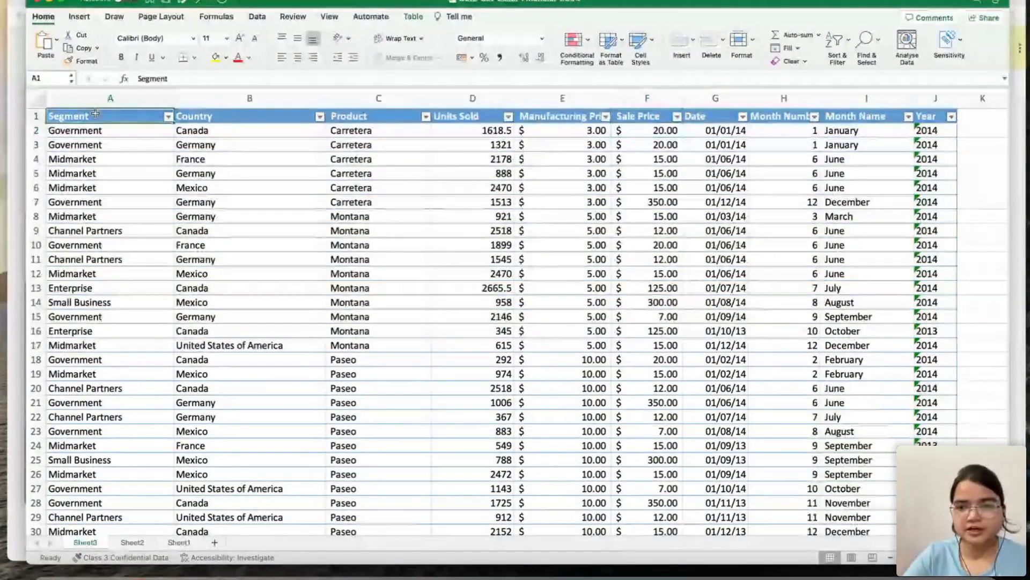
key(shift+Right)
key(shift+Right)
key(shift+Right)
key(shift+Right)
key(shift+Right)
key(shift+Right)
key(shift+Right)
key(shift+Right)
key(shift+Right)
key(shift+Down)
key(shift+Down)
key(shift+Down)
key(shift+Down)
key(shift+Down)
key(shift+Down)
key(shift+Down)
key(shift+Down)
key(shift+Down)
key(shift+Down)
key(shift+Down)
key(shift+Down)
key(shift+Down)
key(shift+Down)
key(shift+Down)
key(shift+Down)
key(shift+Down)
key(shift+Down)
key(shift+Down)
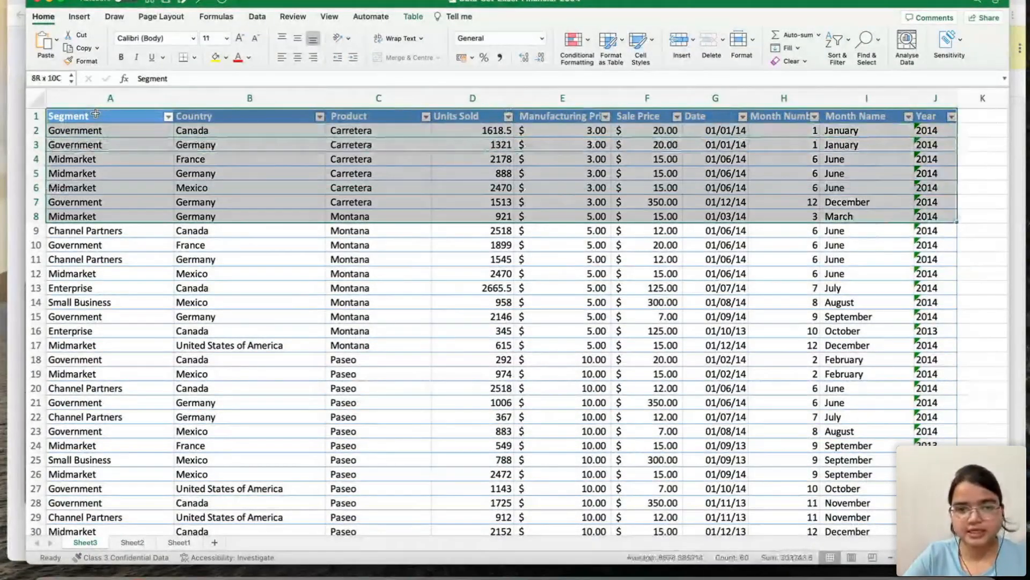
key(shift+Down)
key(super+c)
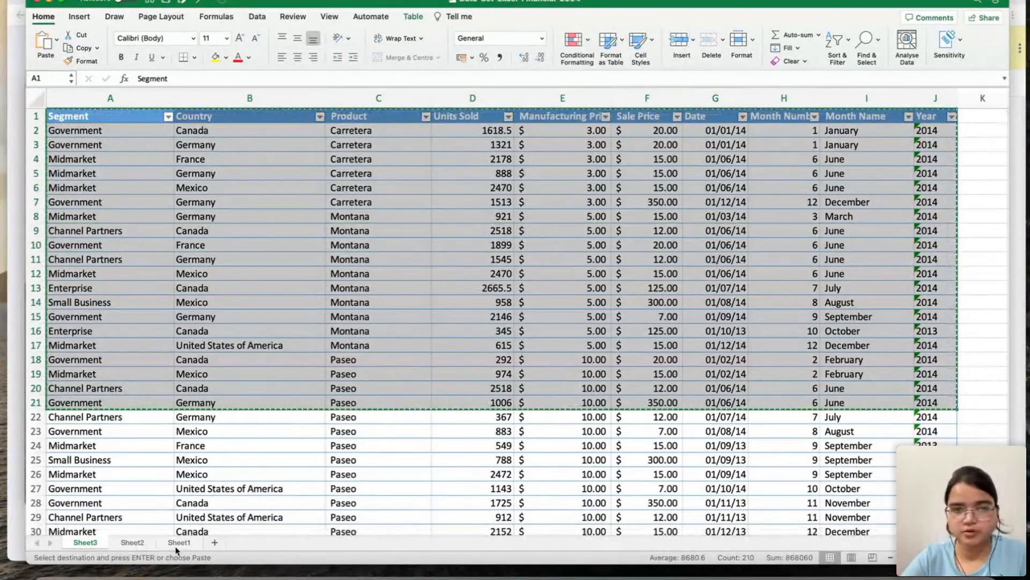
click(526, 82)
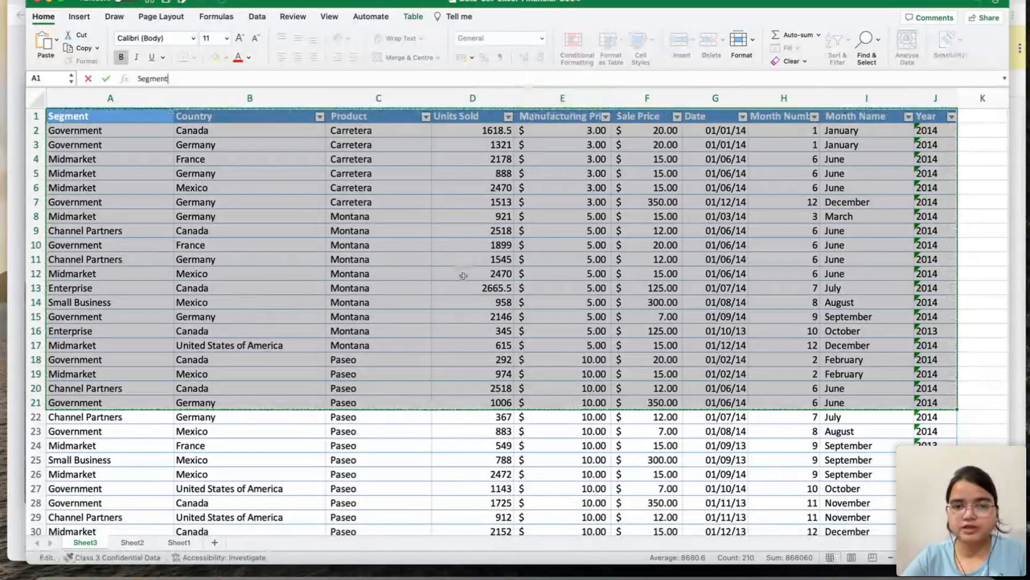
click(466, 275)
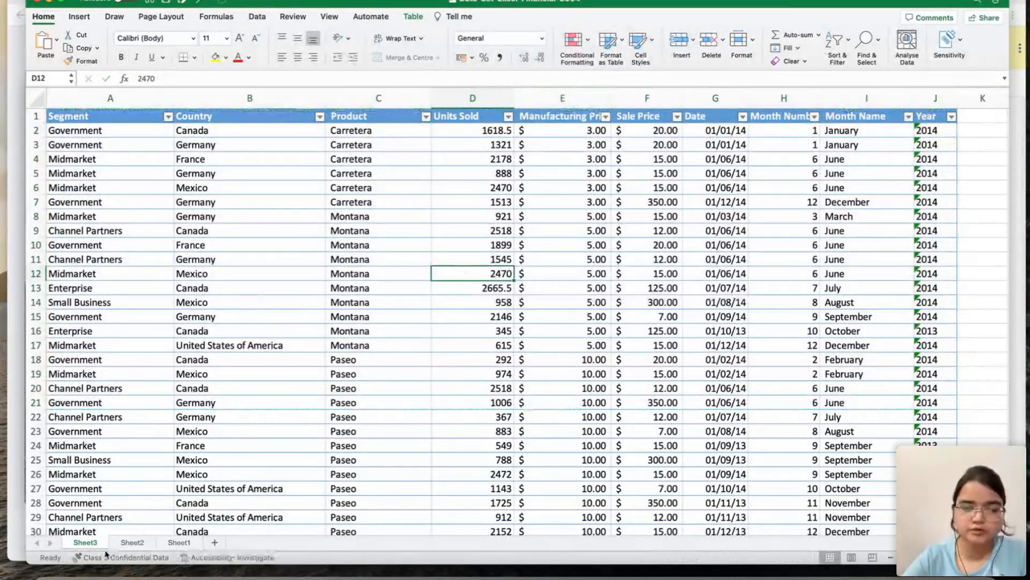
Add a new worksheet and paste the copied range starting at cell A1, at a readable zoom.
click(215, 543)
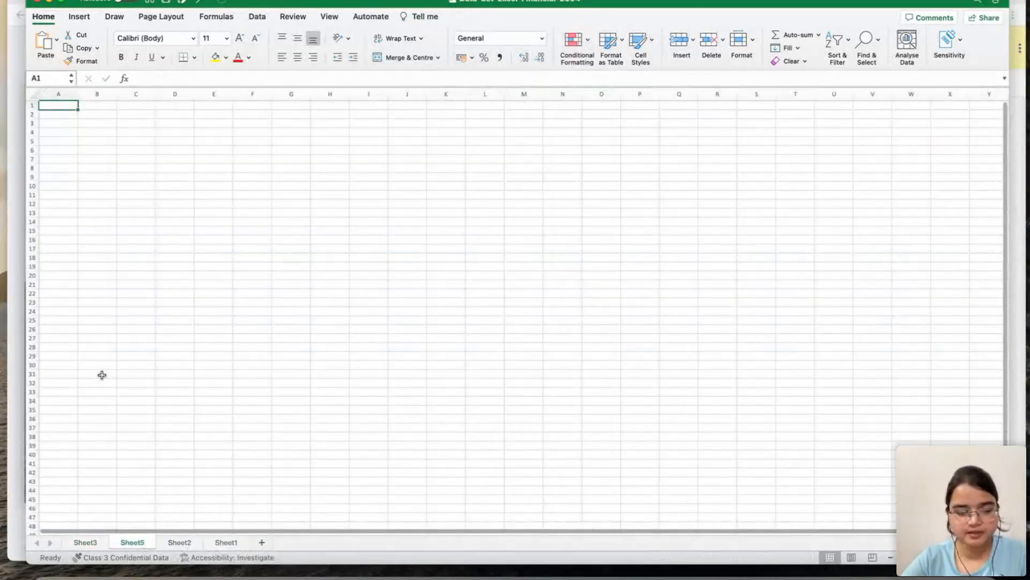
key(super+v)
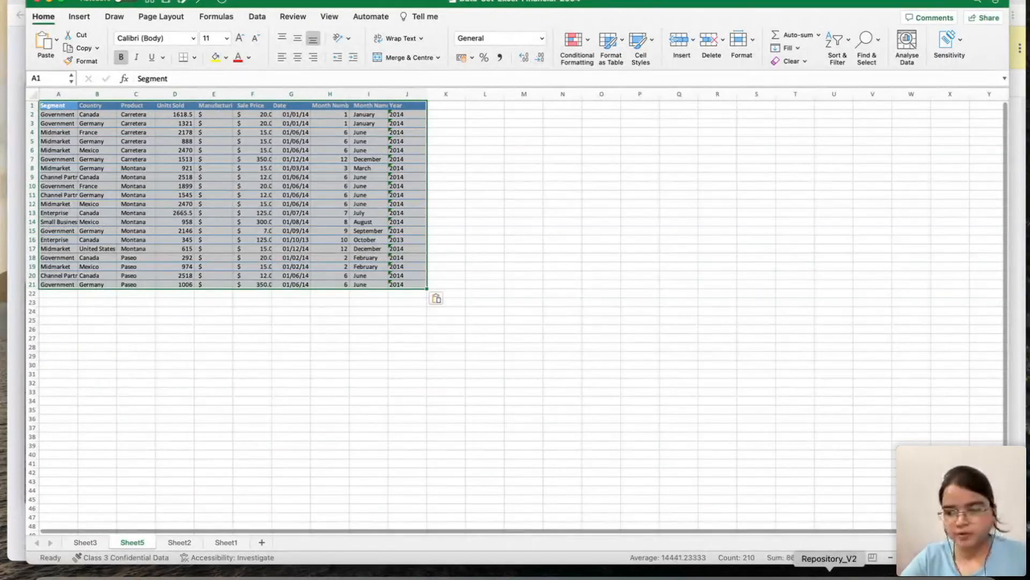
click(971, 557)
click(970, 557)
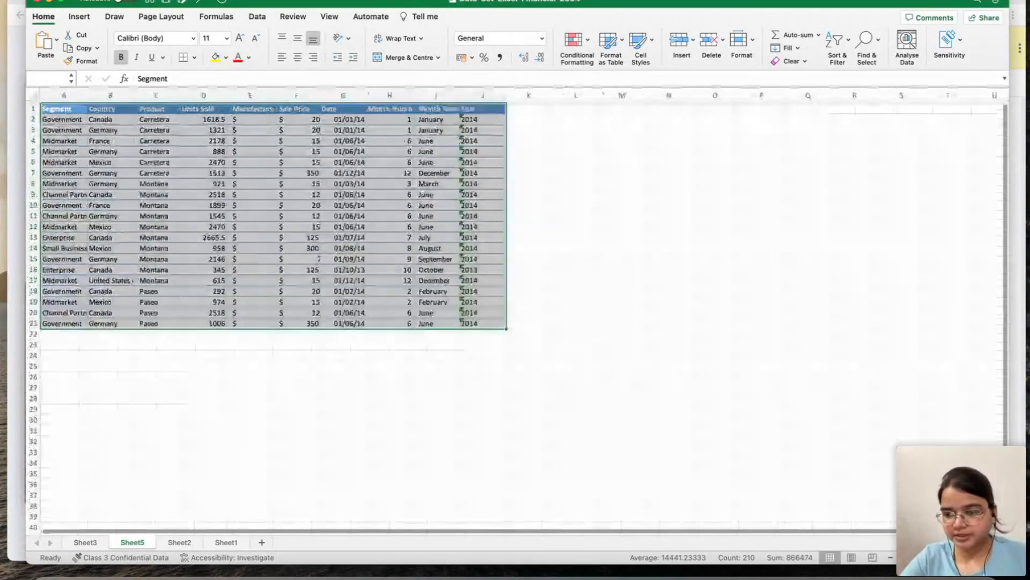
click(970, 557)
click(970, 557)
click(970, 557)
click(970, 558)
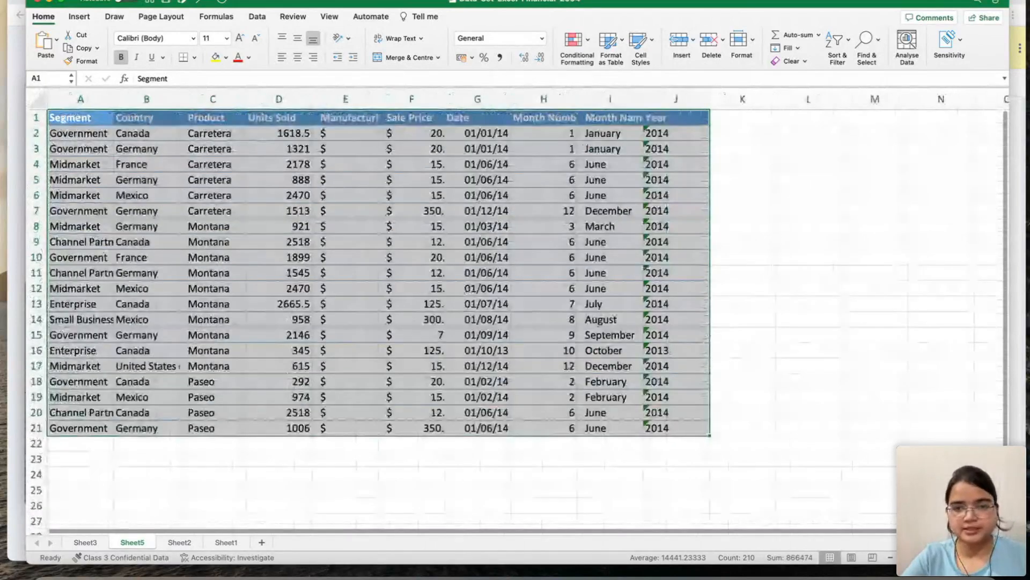
click(869, 489)
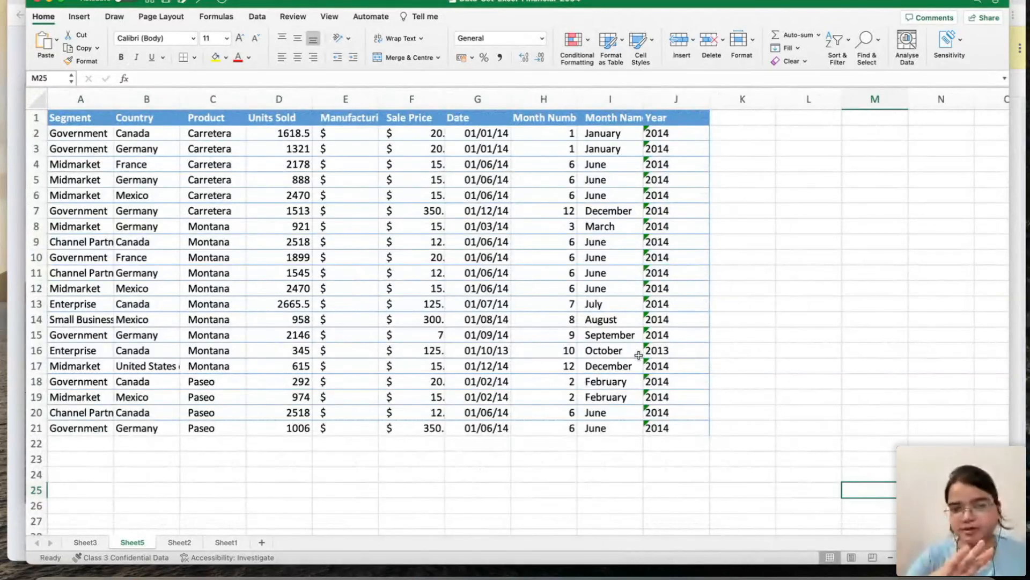
Examine individual Units Sold, Sale Price, Product and Date cells in the pasted table.
click(277, 188)
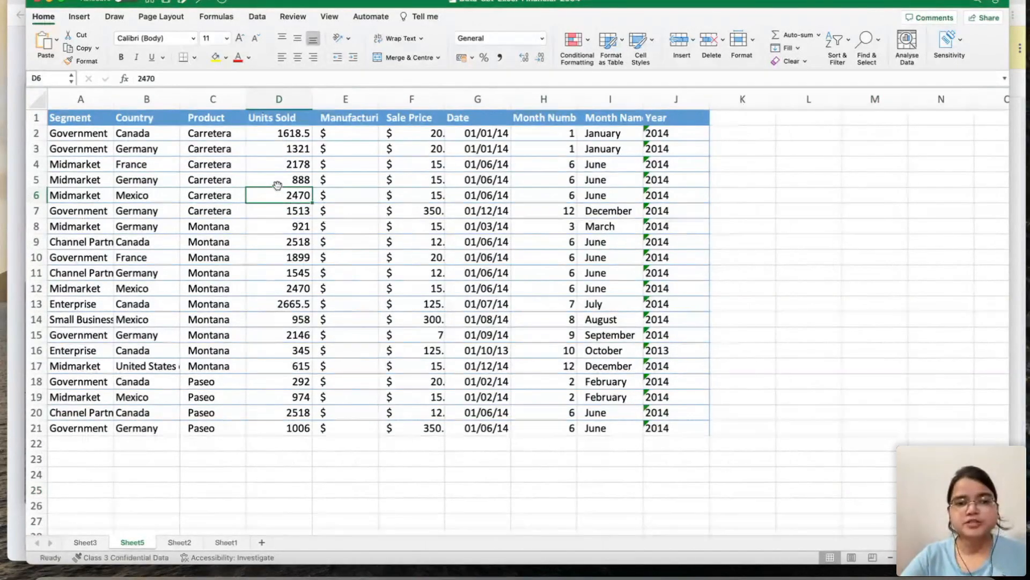
key(Down)
key(Down)
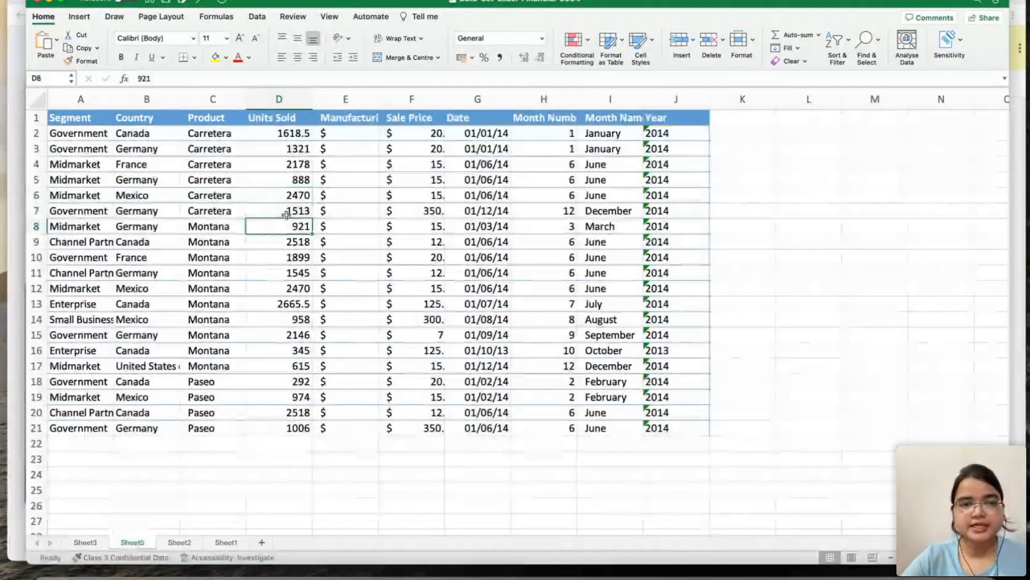
click(288, 199)
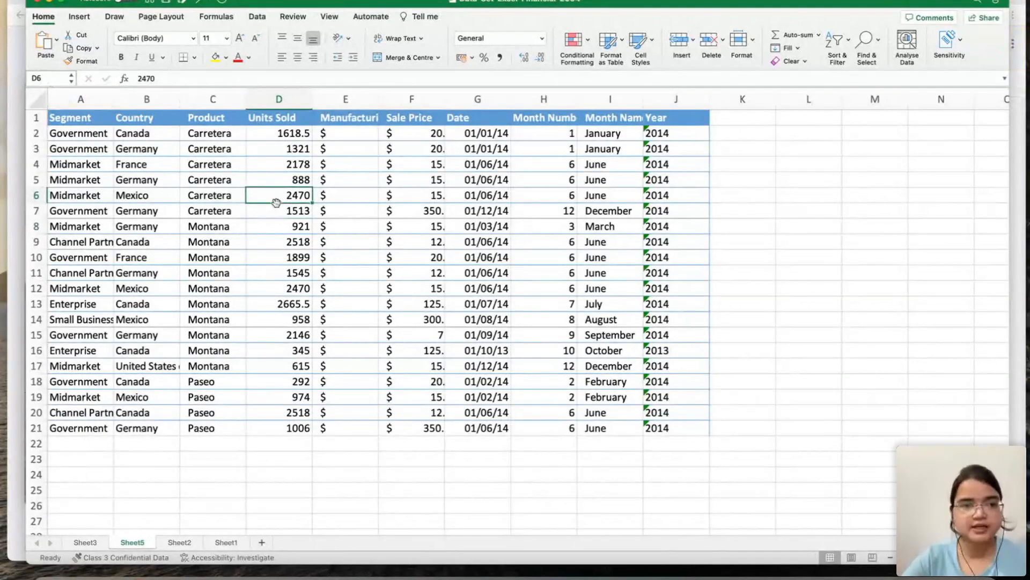
click(403, 196)
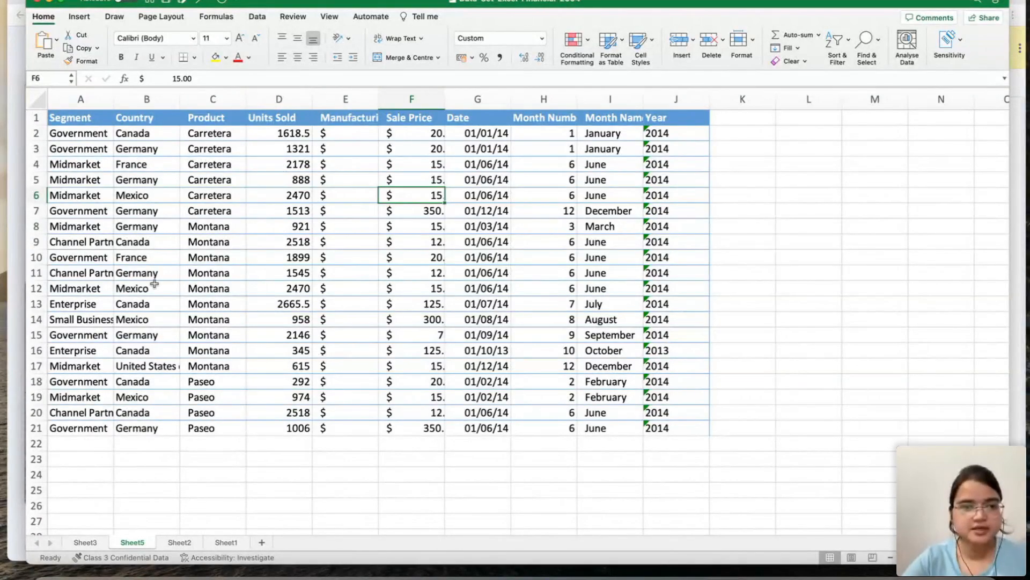
click(195, 277)
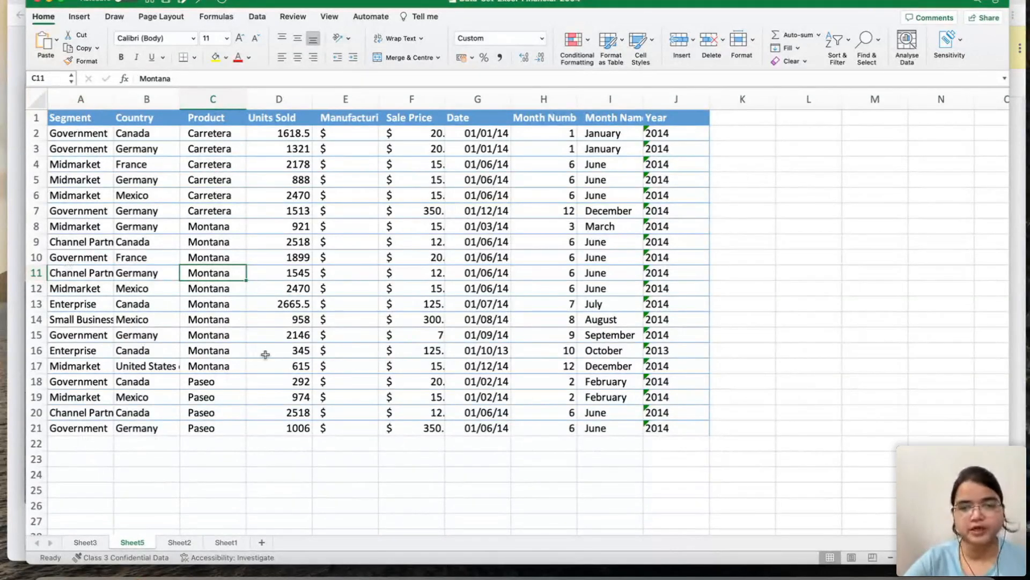
click(485, 352)
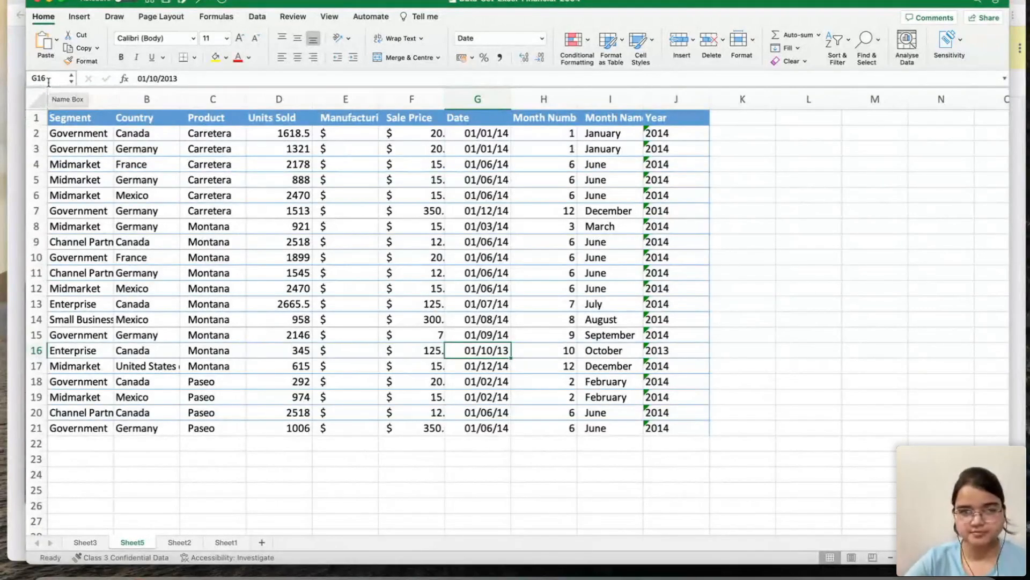
scroll(103, 187, up, 2)
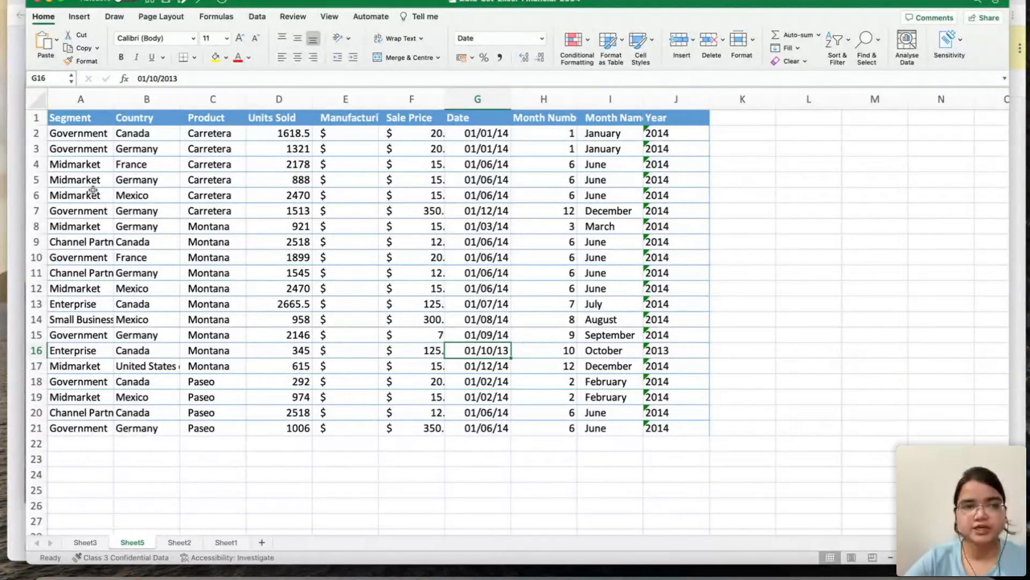
Add filter controls to the header row 1 of the table on Sheet5.
click(36, 117)
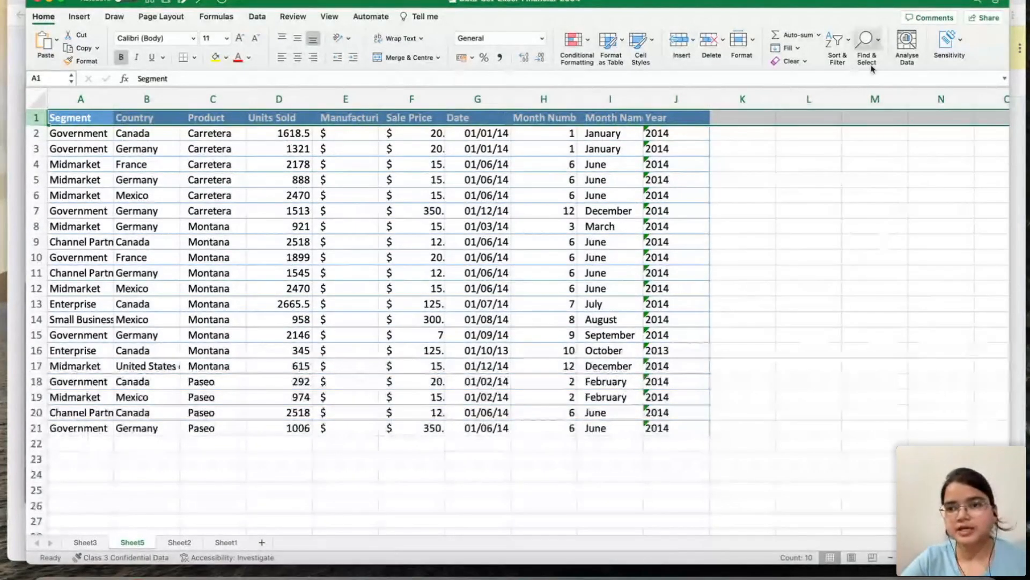
click(850, 43)
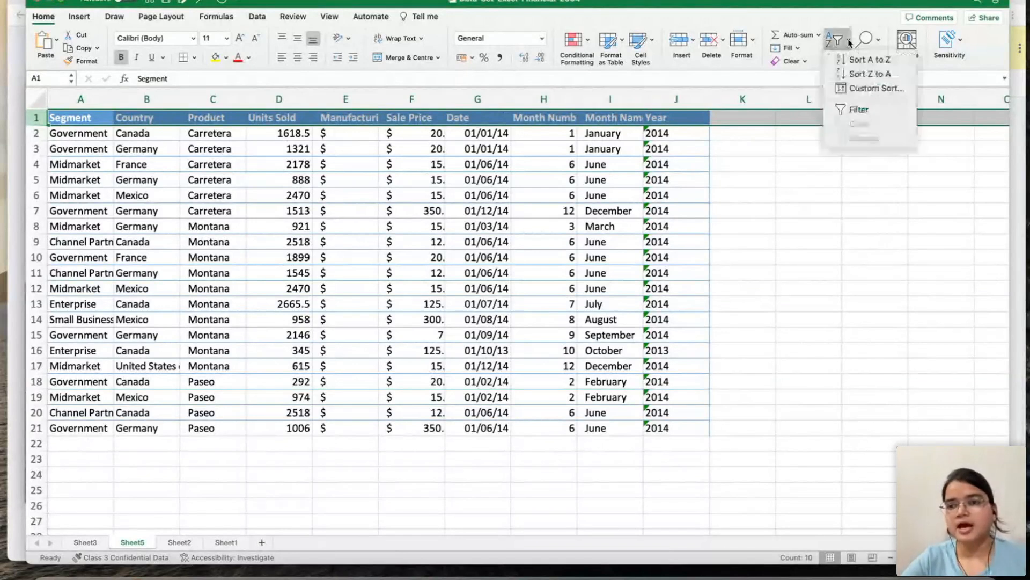
click(860, 111)
click(589, 194)
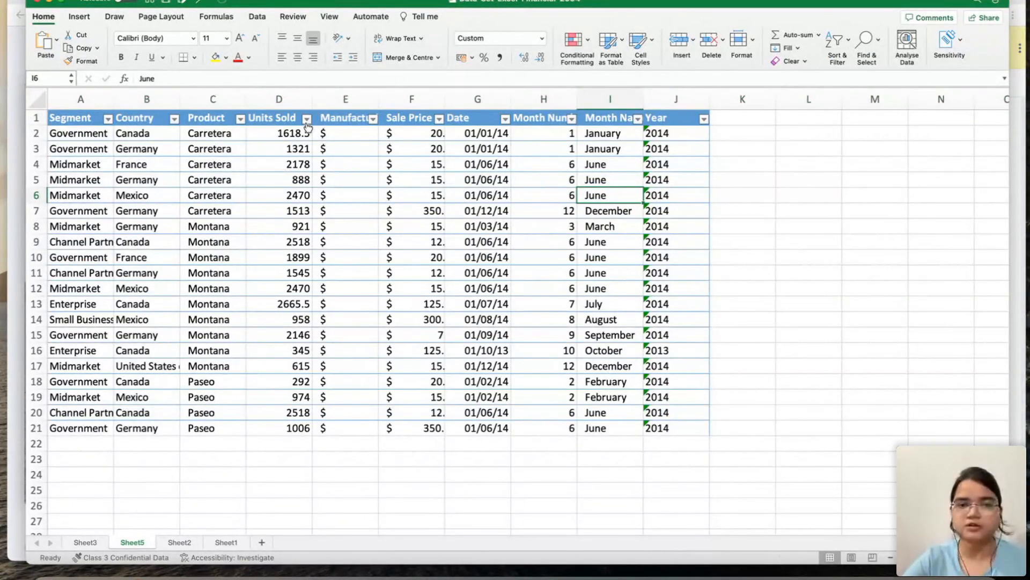
Filter the Segment column to show only the Government rows.
click(108, 120)
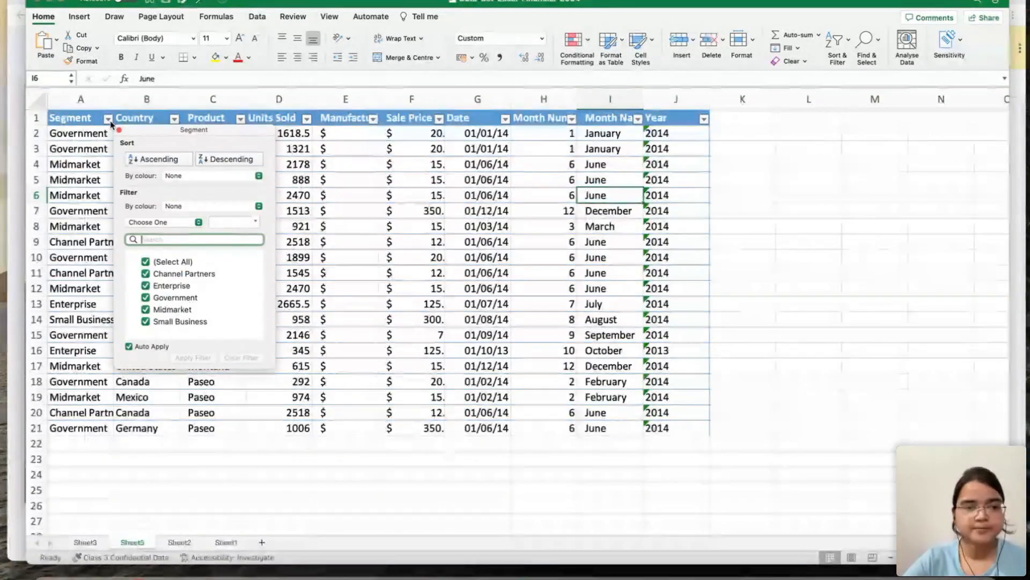
click(146, 263)
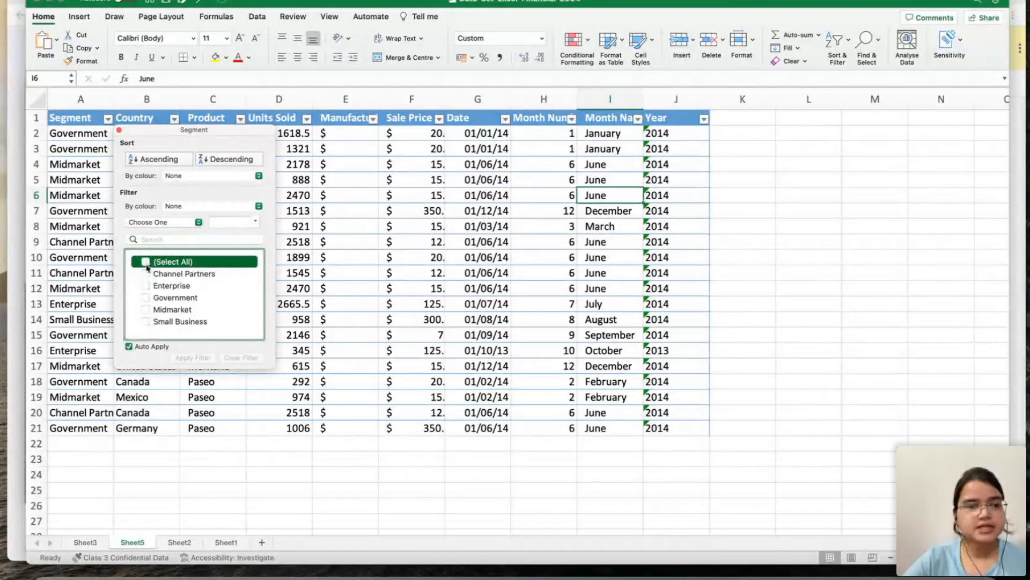
click(147, 298)
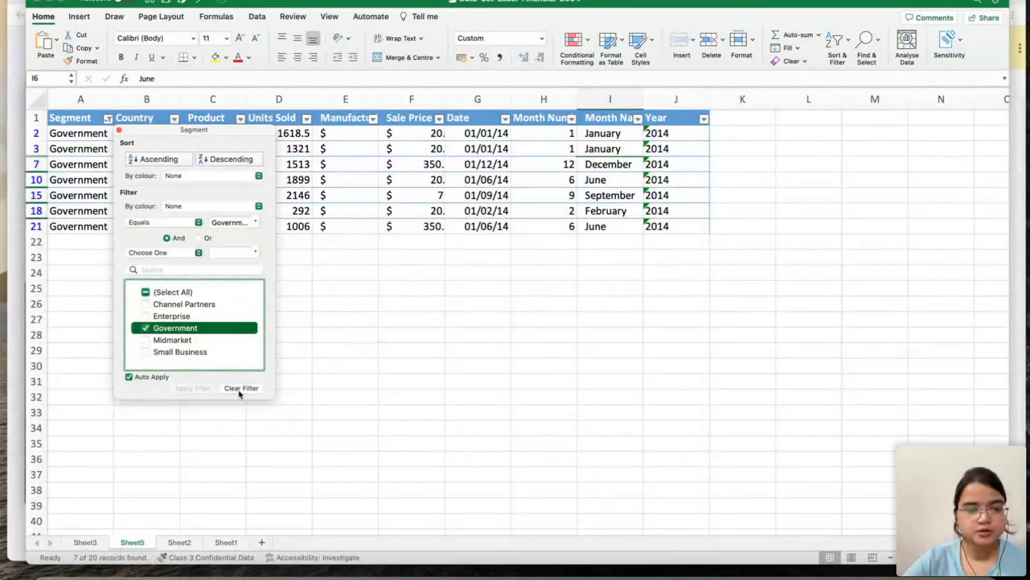
click(222, 421)
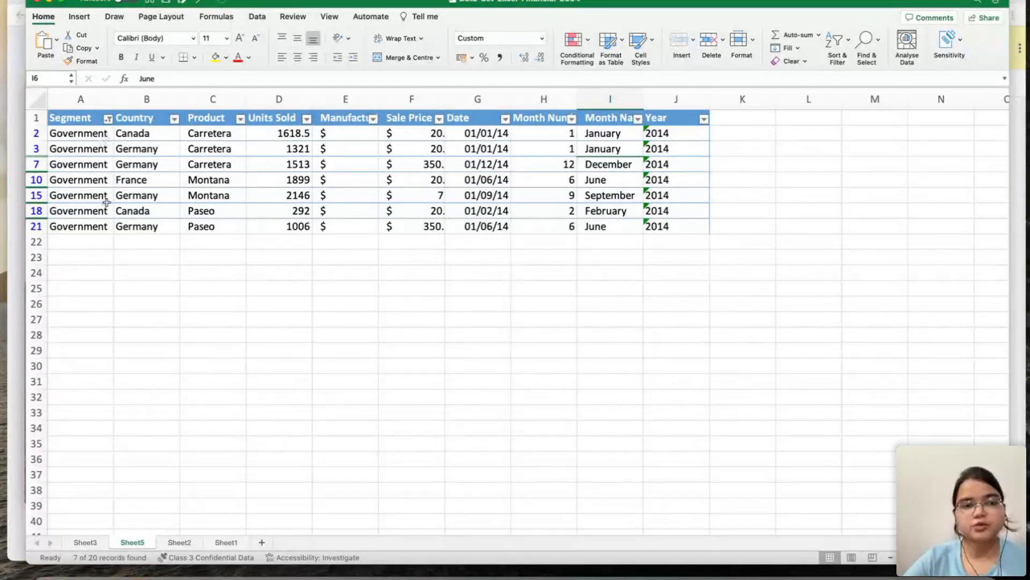
Widen the Manufacturing Price column to fit its header and values, and include Enterprise in the Segment filter.
drag(378, 99, 437, 102)
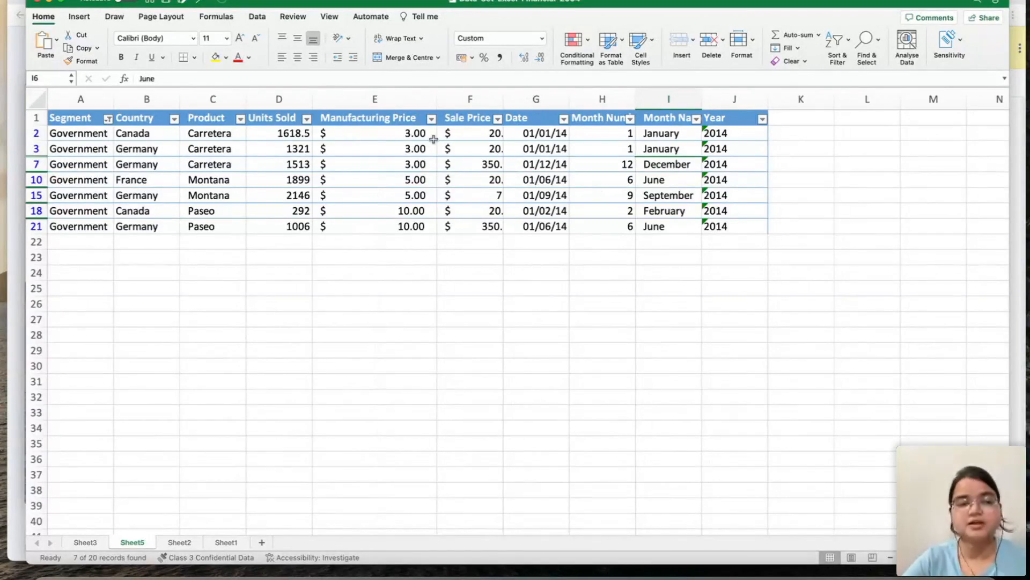
click(108, 119)
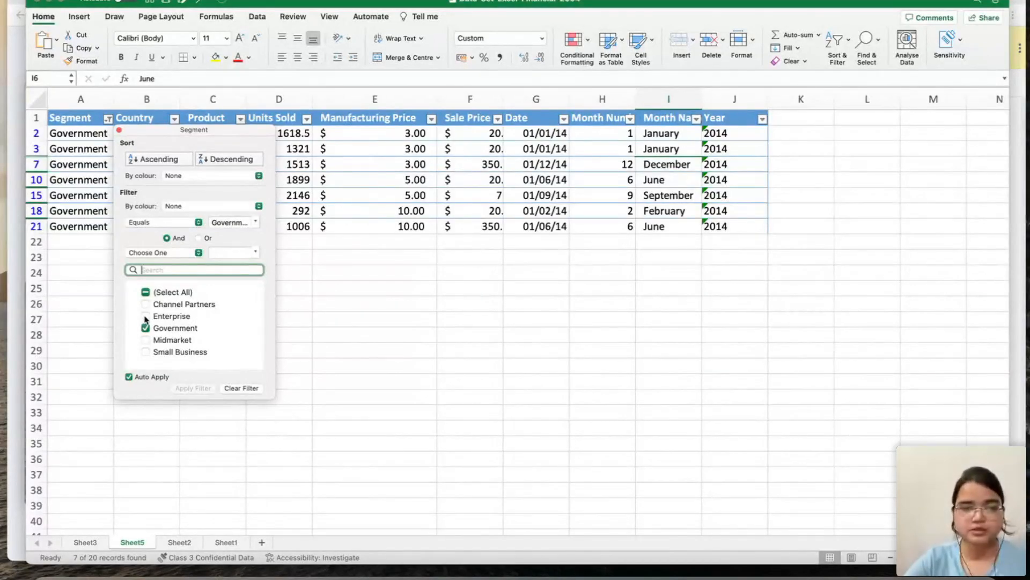
click(145, 317)
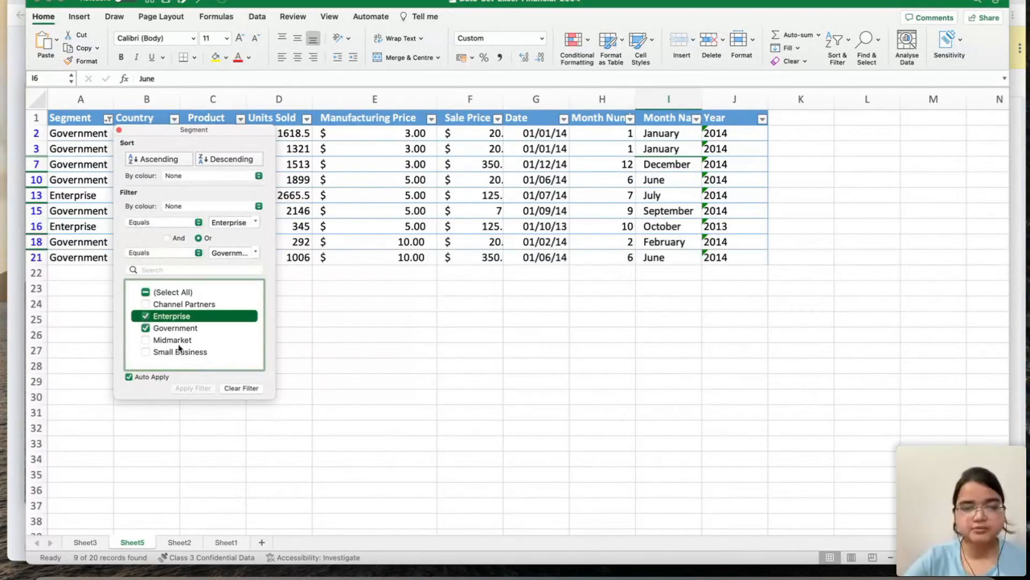
click(220, 417)
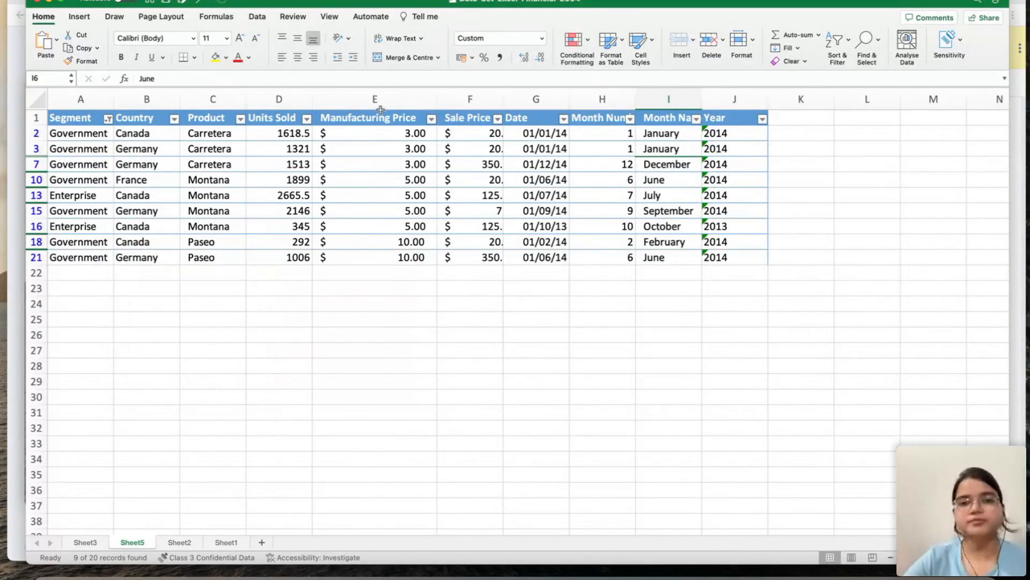
Widen the Sale Price column to fit its values, and reselect all segments in the Segment filter.
drag(503, 99, 516, 99)
click(108, 118)
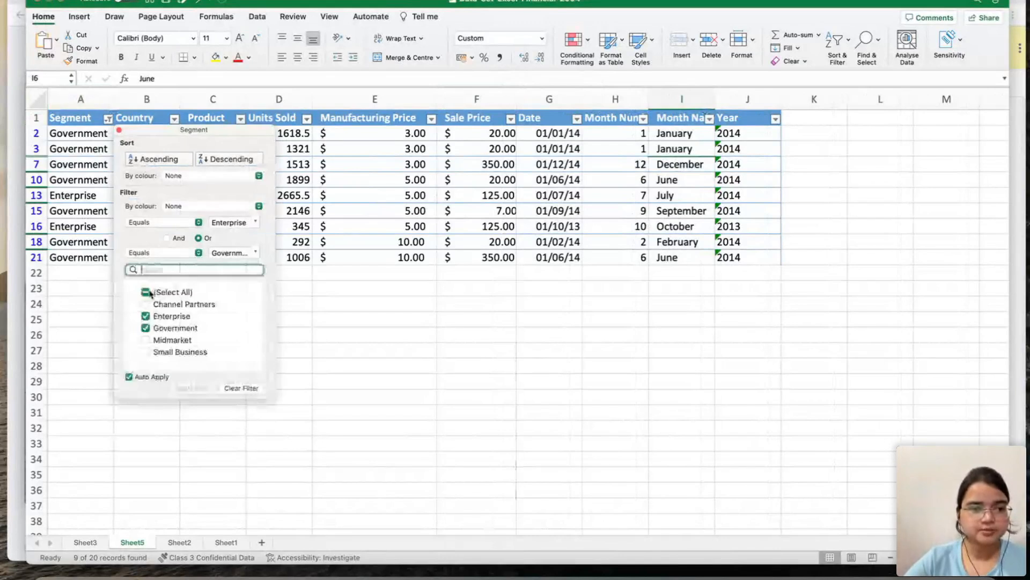
click(150, 292)
click(179, 479)
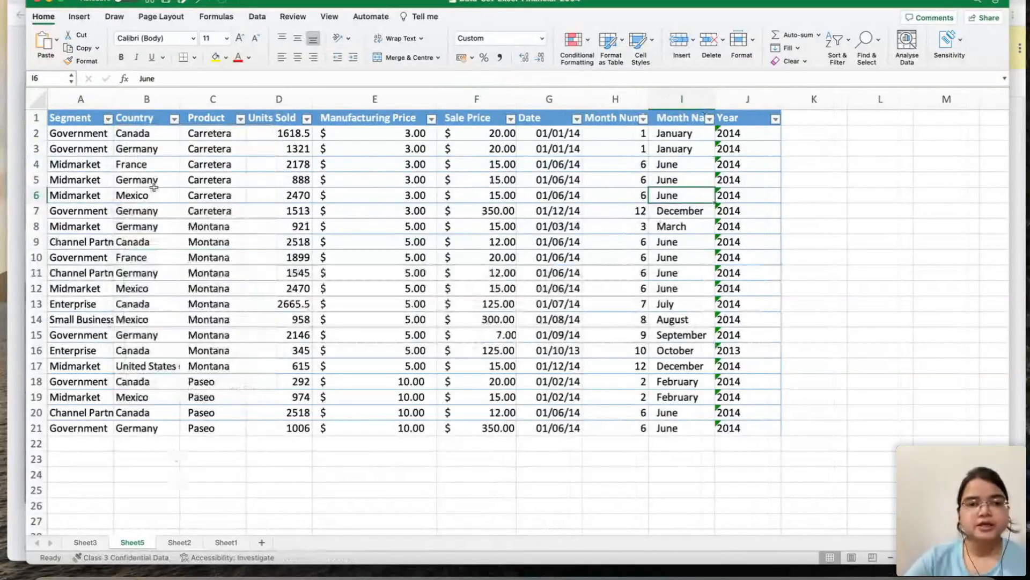
Widen the Manufacturing Price column a little more and widen the Segment column slightly.
drag(434, 100, 448, 99)
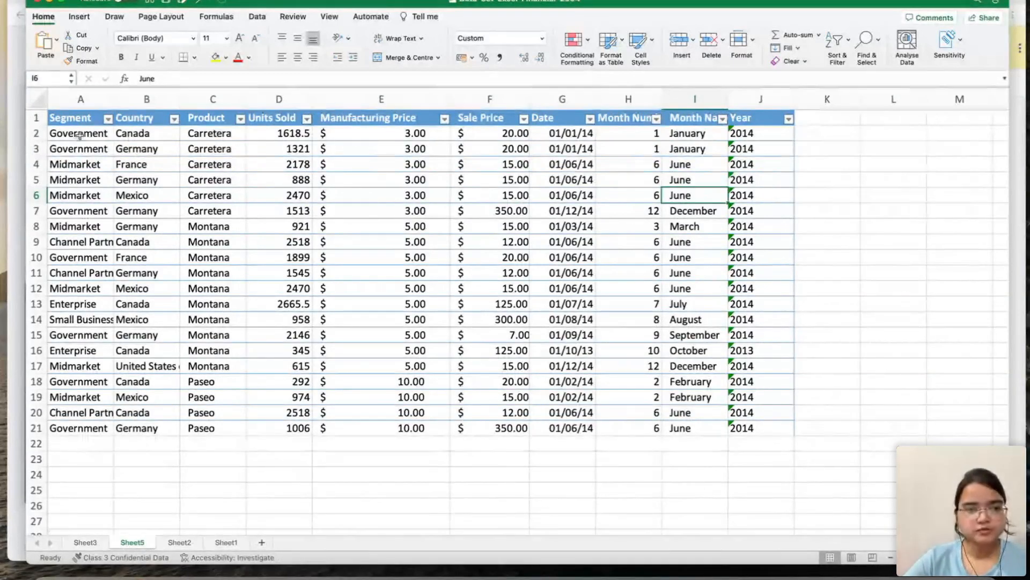
drag(111, 96, 129, 97)
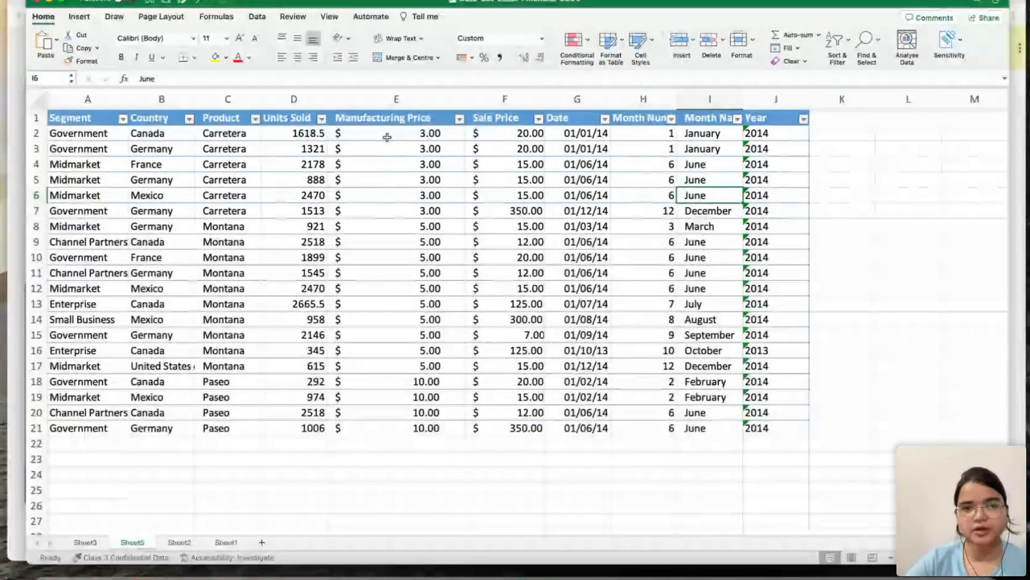
Start a two-level custom sort on range A1:J21, with Segment values from A to Z as the first level.
click(67, 117)
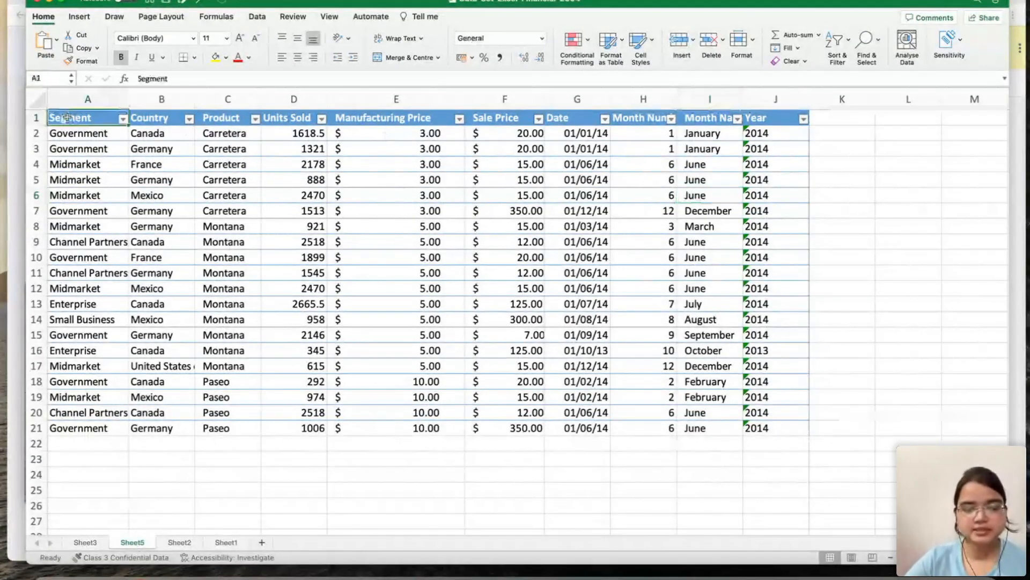
key(shift+Right)
key(shift+Right)
key(shift+Right)
key(shift+Right)
key(shift+Right)
key(shift+Right)
key(shift+Right)
key(shift+Right)
key(shift+Right)
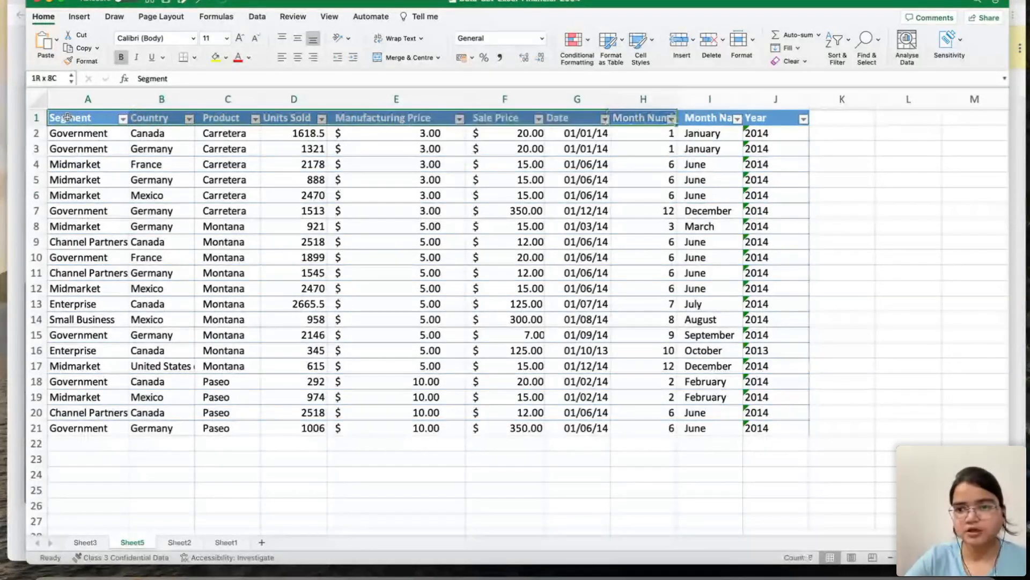
key(shift+Down)
key(shift+Down)
key(shift+Down)
key(shift+Down)
key(shift+Down)
key(shift+Down)
key(shift+Down)
key(shift+Down)
key(shift+Down)
key(shift+Down)
key(shift+Down)
key(shift+Down)
key(shift+Down)
key(shift+Down)
key(shift+Down)
key(shift+Down)
key(shift+Down)
key(shift+Down)
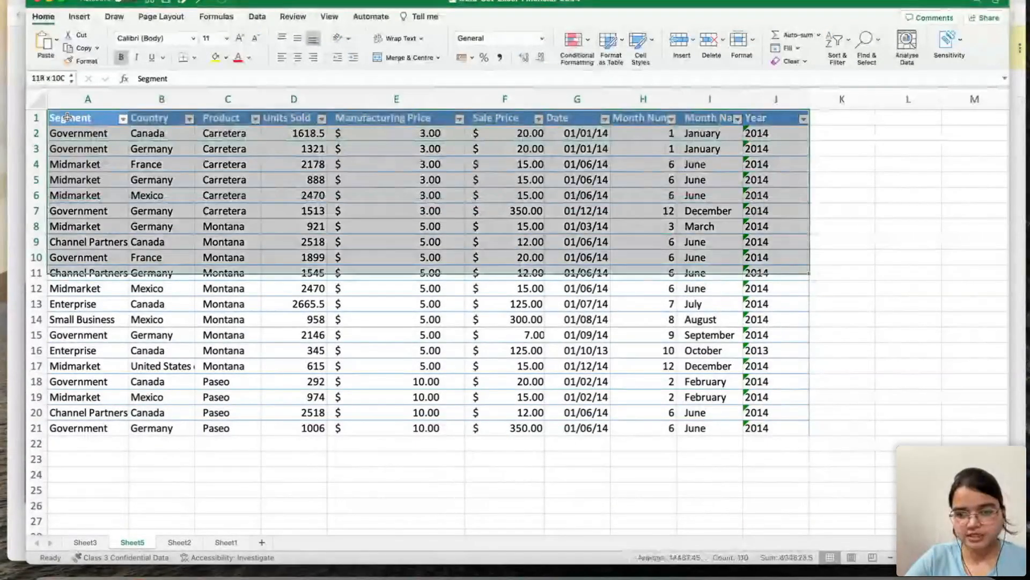
key(shift+Down)
key(shift+Down)
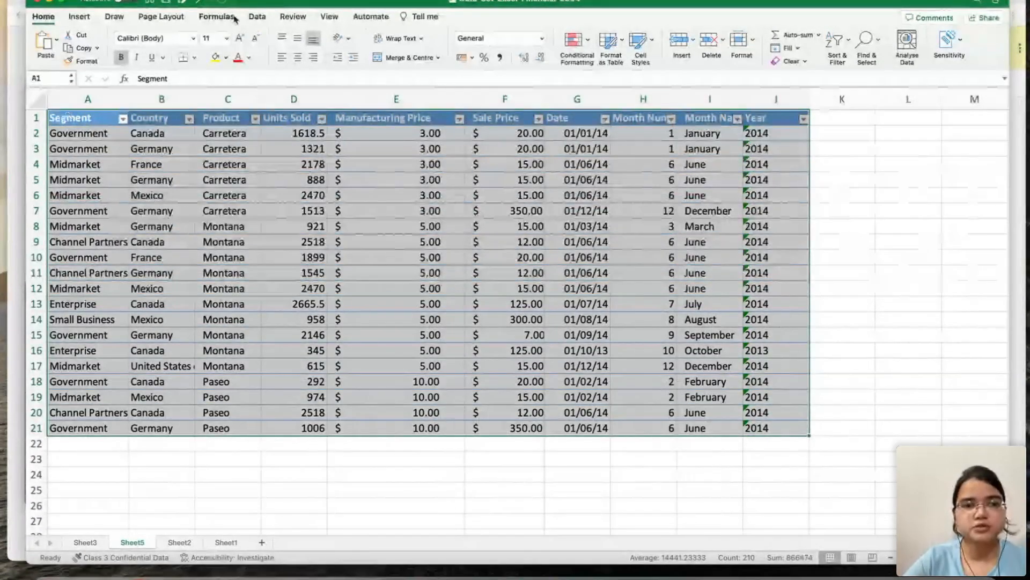
click(258, 17)
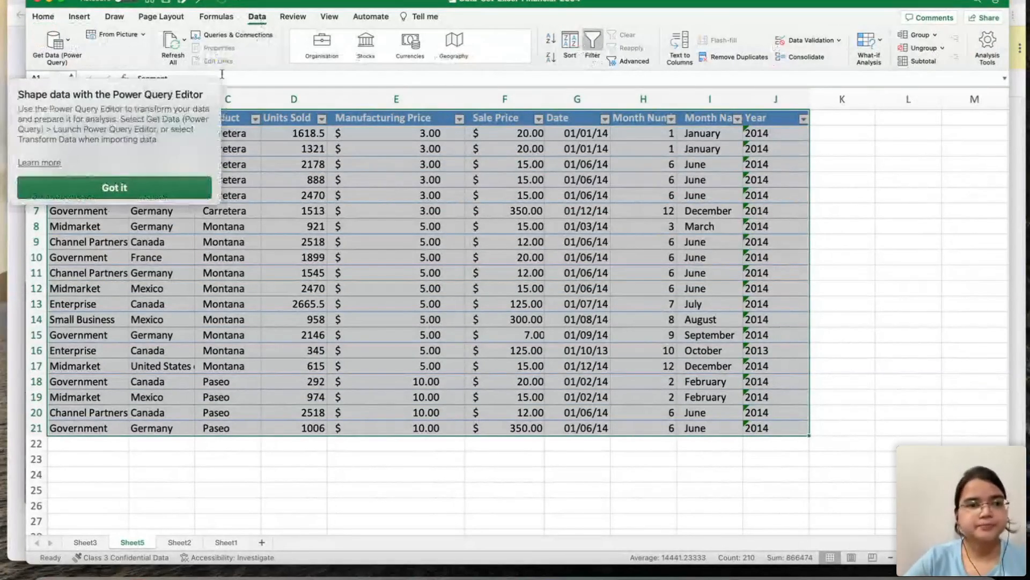
click(79, 17)
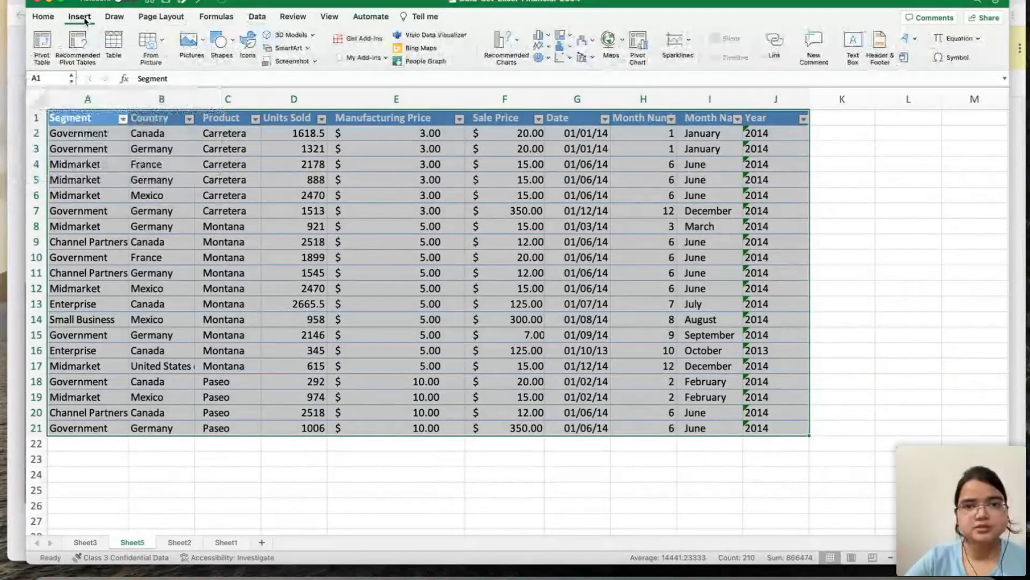
click(258, 19)
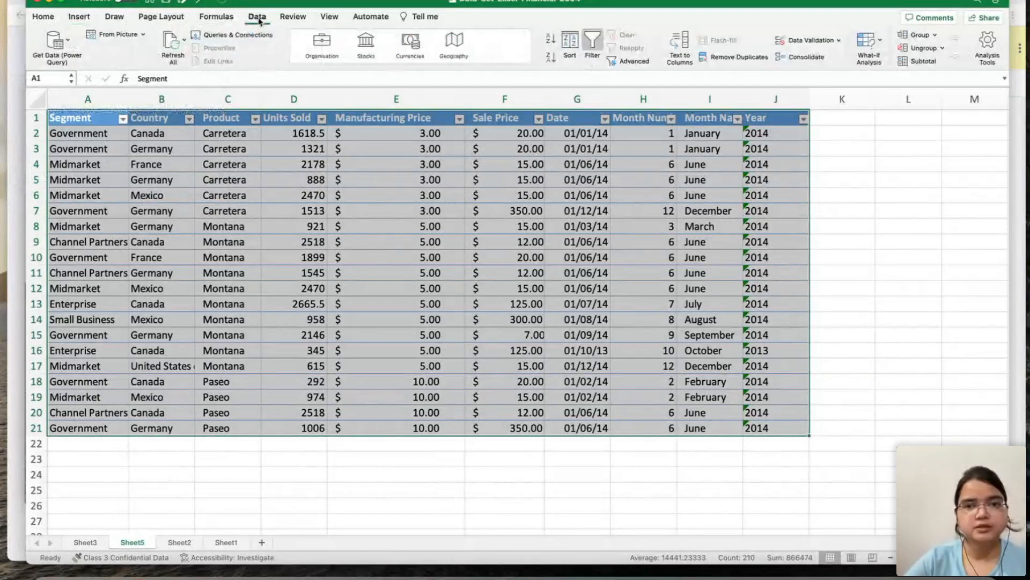
click(567, 57)
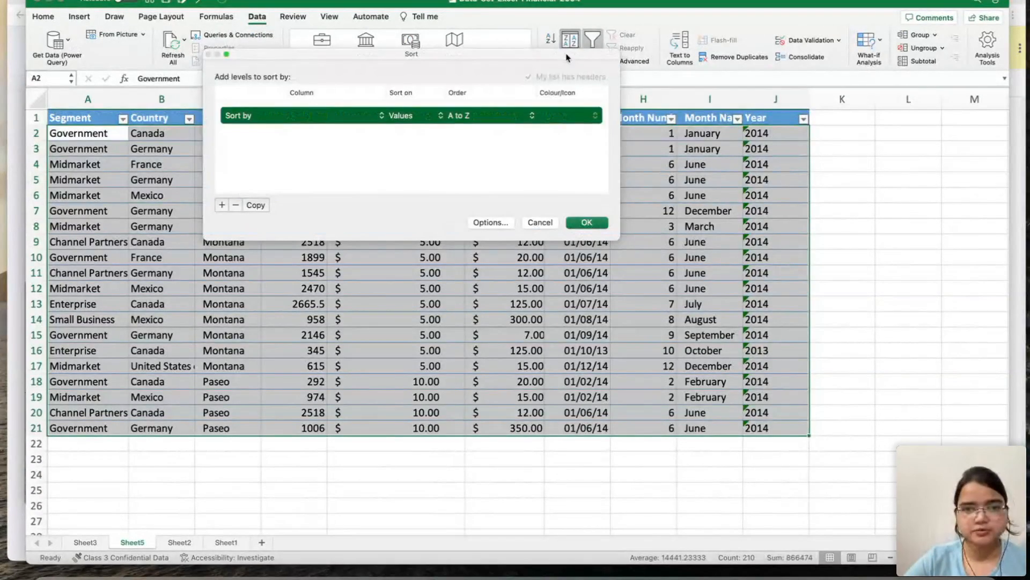
click(221, 206)
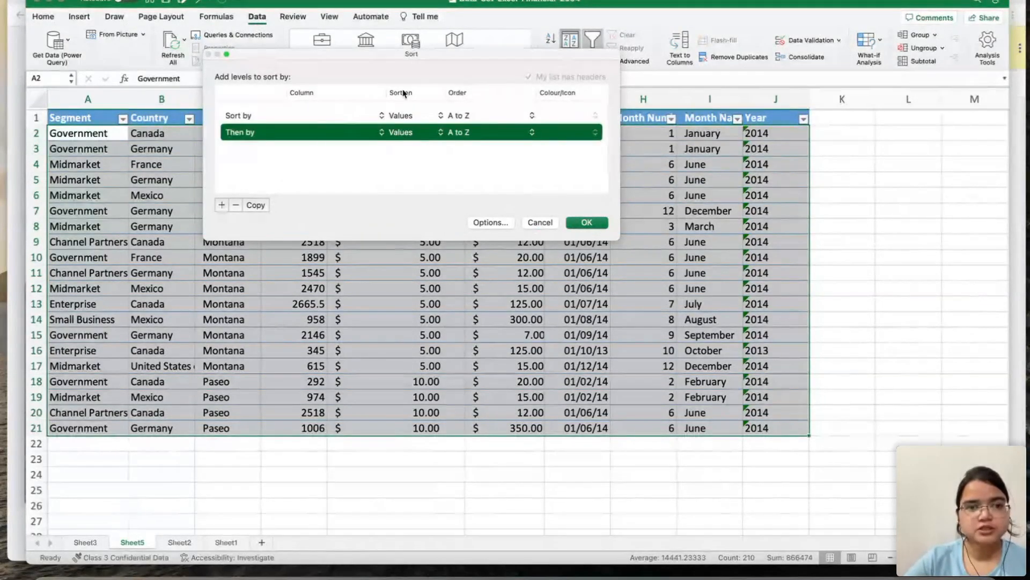
click(336, 116)
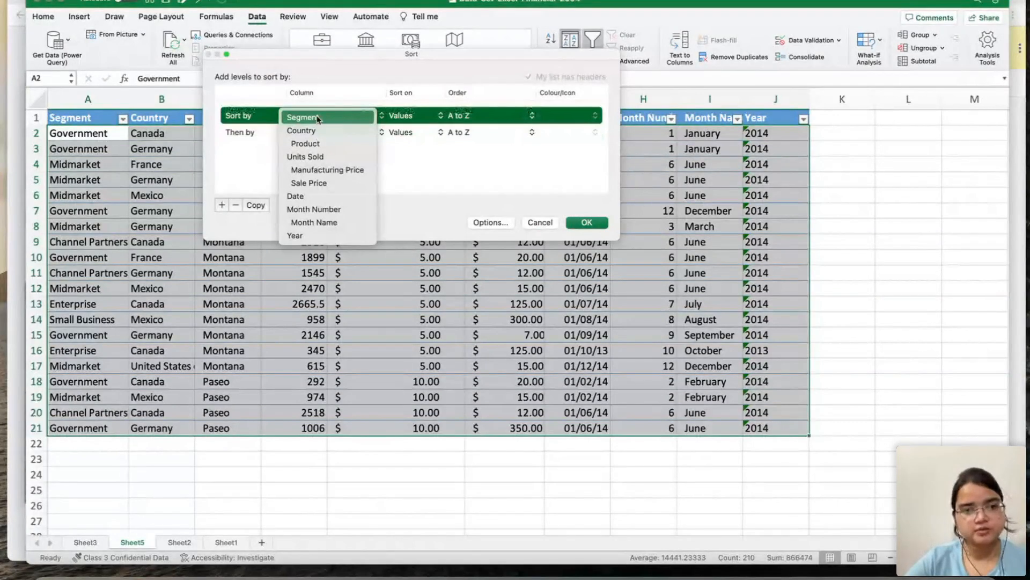
click(317, 118)
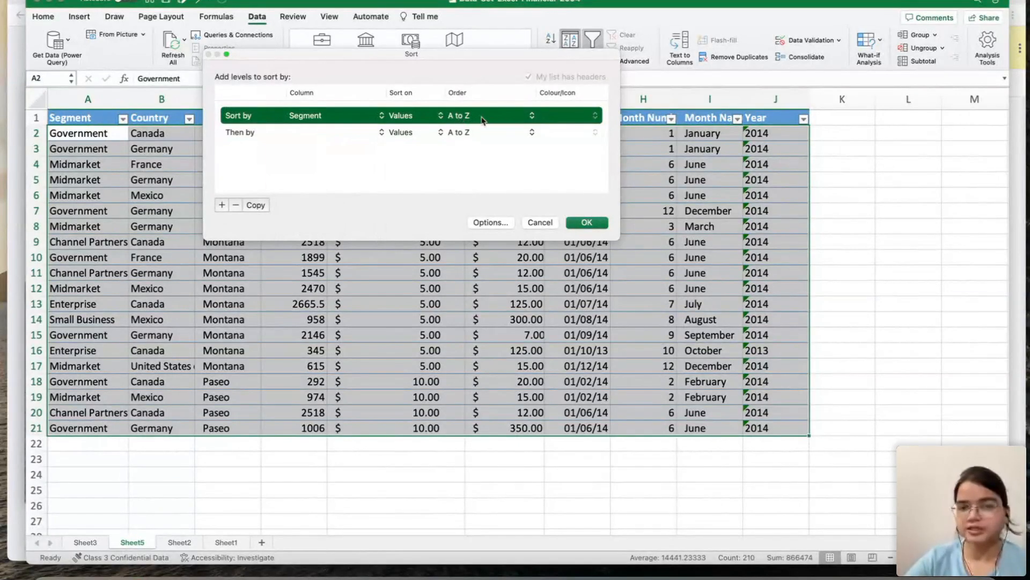
Set the second sort level to Manufacturing Price, Z to A, and apply the sort.
click(314, 133)
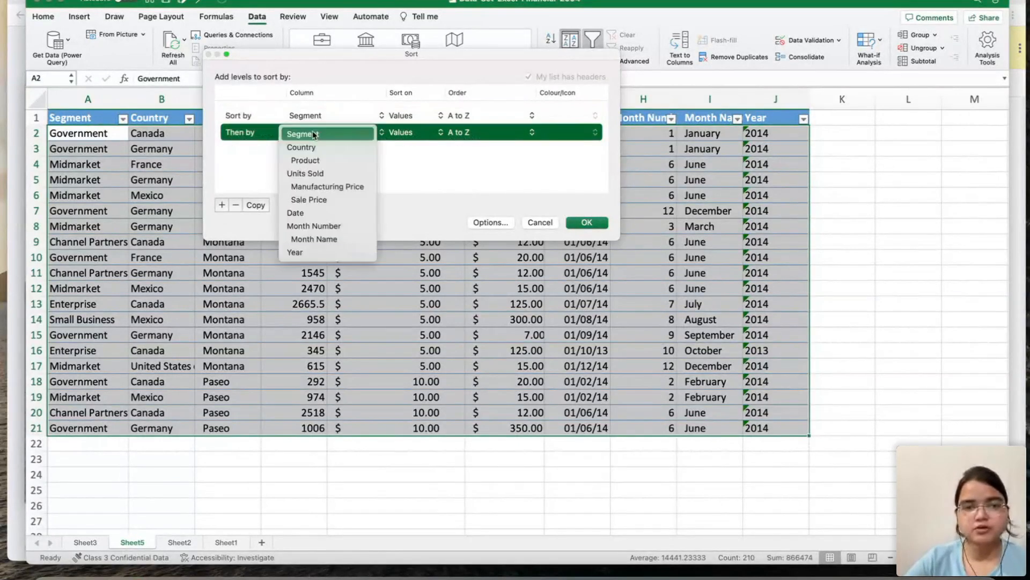
click(341, 186)
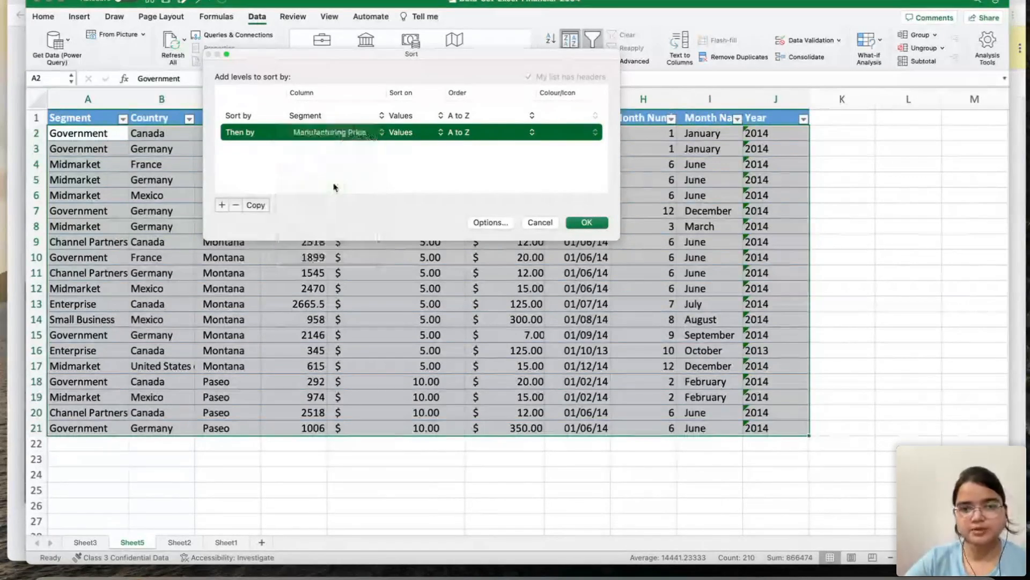
click(468, 133)
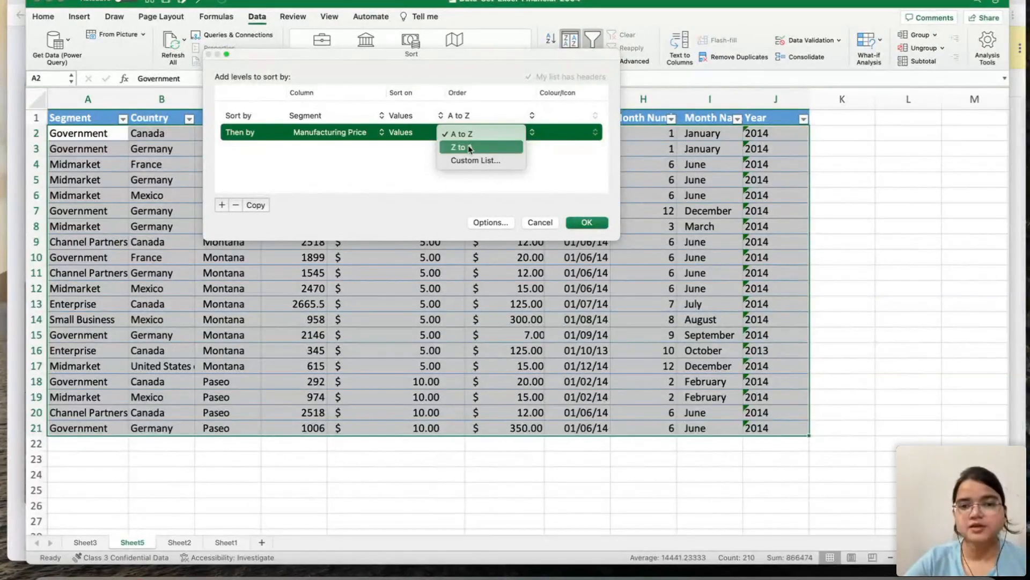
click(471, 147)
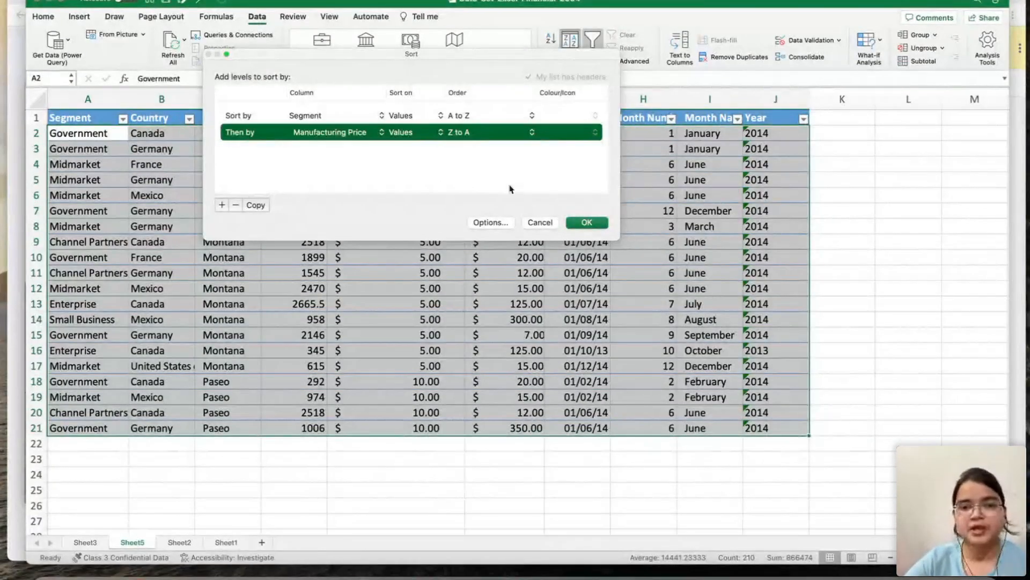
click(585, 223)
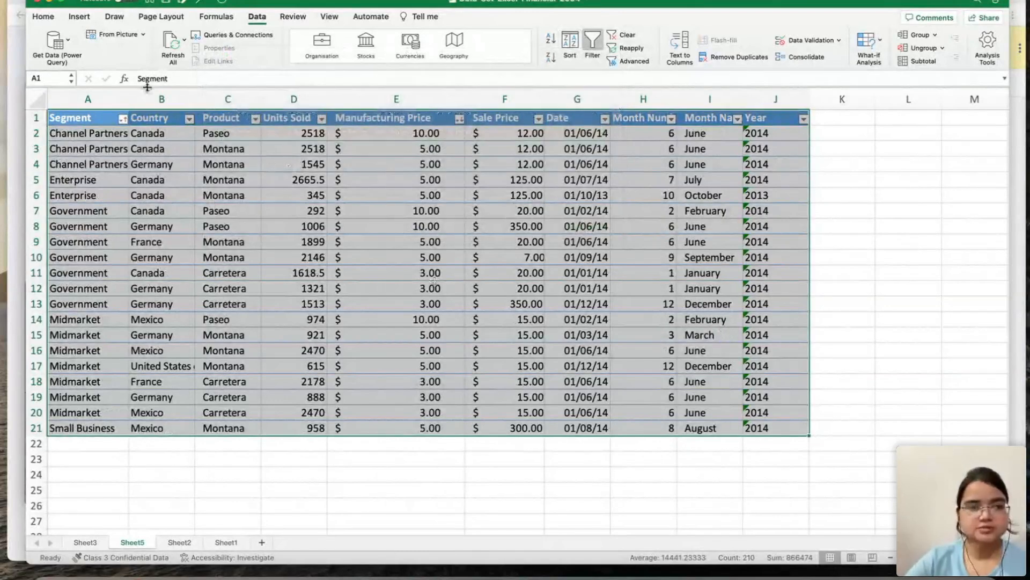
Widen the Segment column so the Channel Partners entries fit comfortably, and deselect the table.
drag(127, 95, 148, 95)
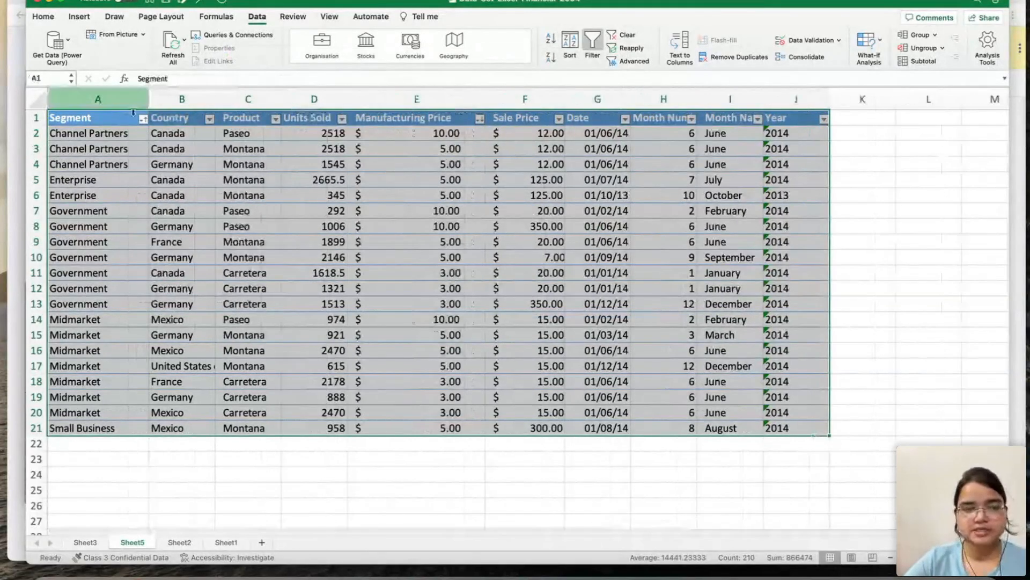
click(102, 100)
click(110, 469)
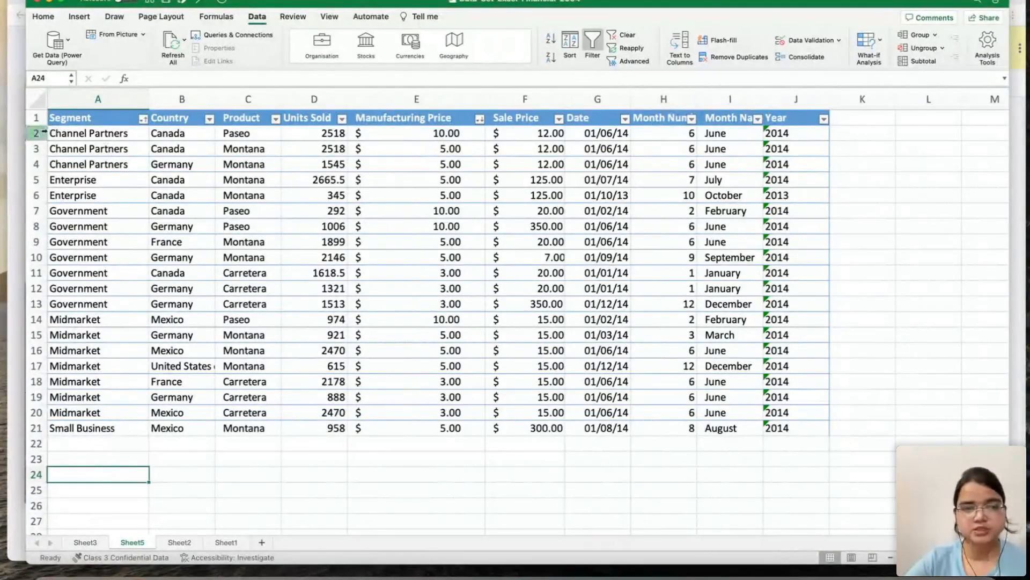
Select rows 2 to 4 to examine how the Channel Partners records are ordered by manufacturing price.
click(64, 134)
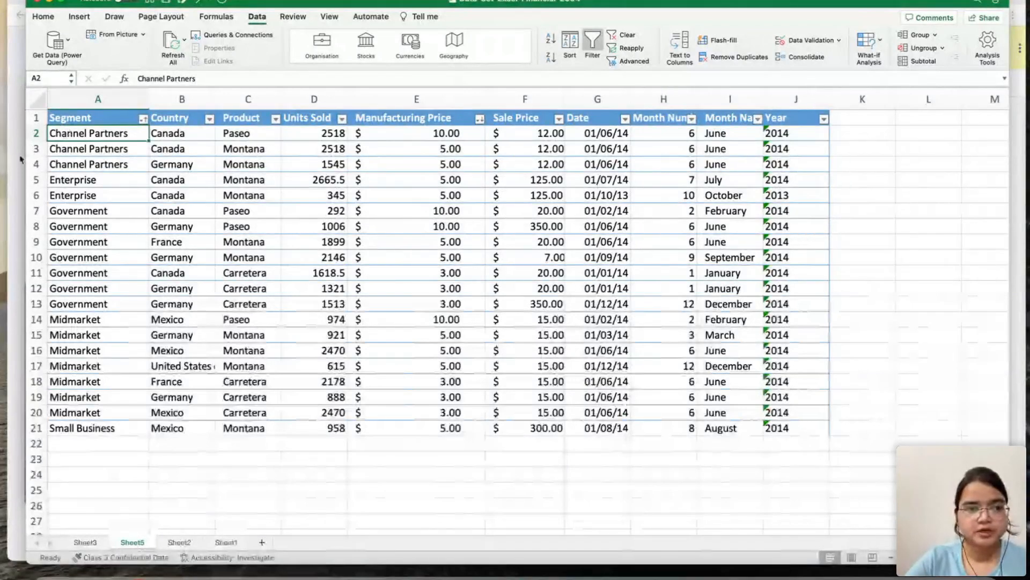
click(34, 133)
key(shift+Down)
key(shift+Down)
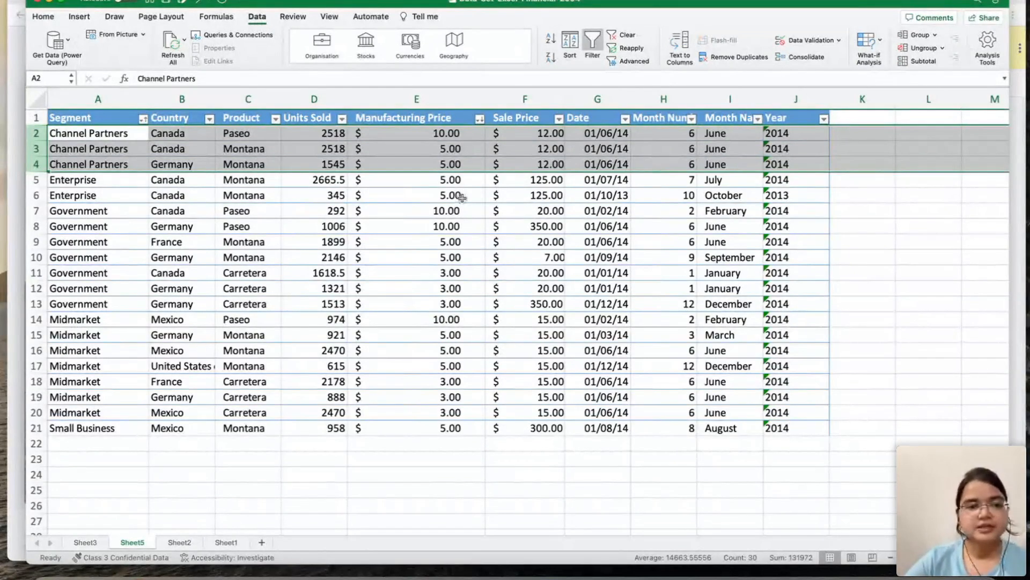
Select rows 7 to 13 to examine how the Government records are ordered by manufacturing price.
click(41, 210)
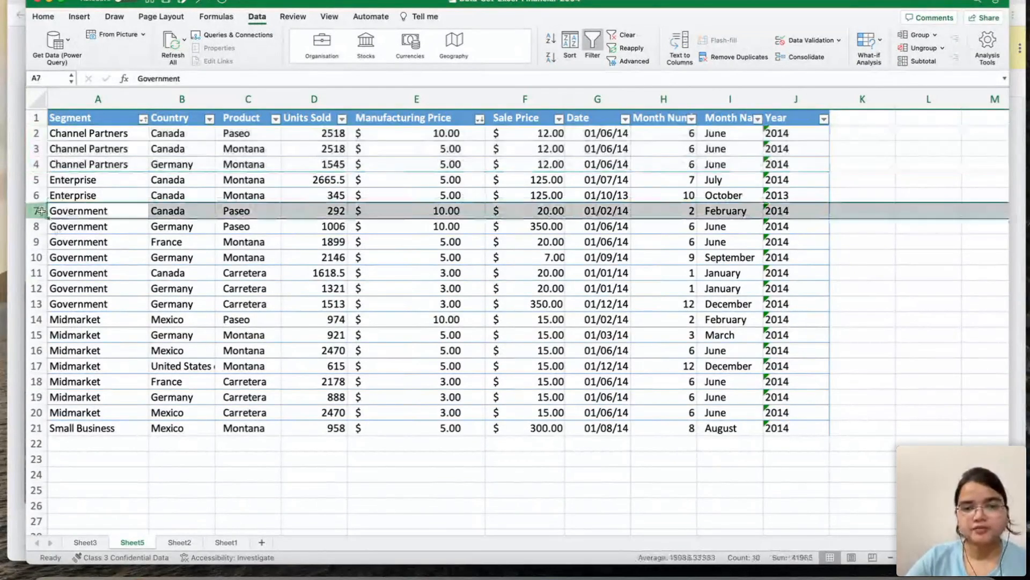
key(shift+Down)
key(shift+Down)
key(shift+Down)
key(shift+Down)
key(shift+Down)
key(shift+Down)
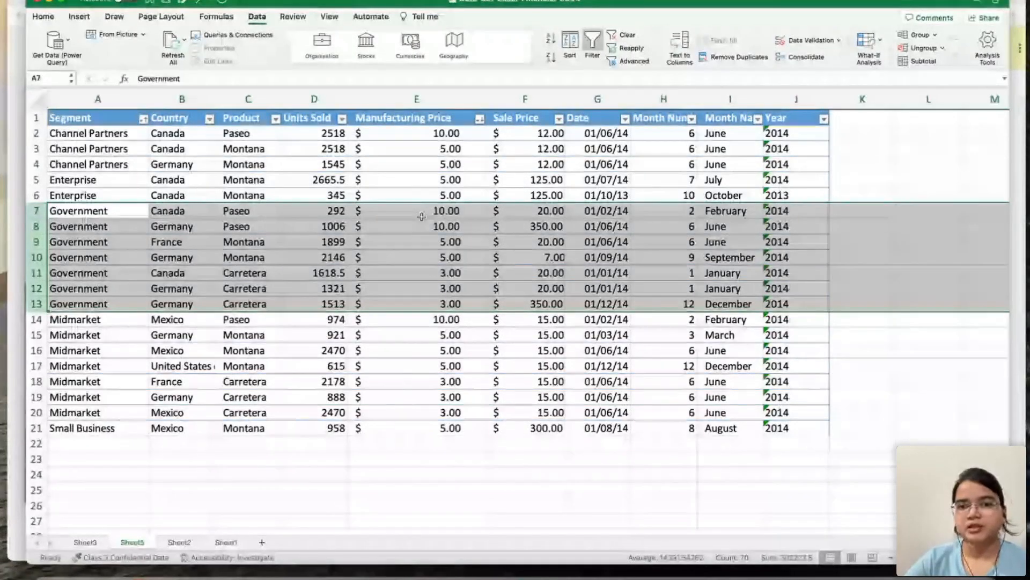
click(534, 222)
click(210, 226)
Remove the Manufacturing Price level from the custom sort on range A1:J21, keeping Segment A to Z, and apply the sort.
click(92, 114)
key(shift+Right)
key(shift+Right)
key(shift+Right)
key(shift+Right)
key(shift+Right)
key(shift+Right)
key(shift+Right)
key(shift+Right)
key(shift+Right)
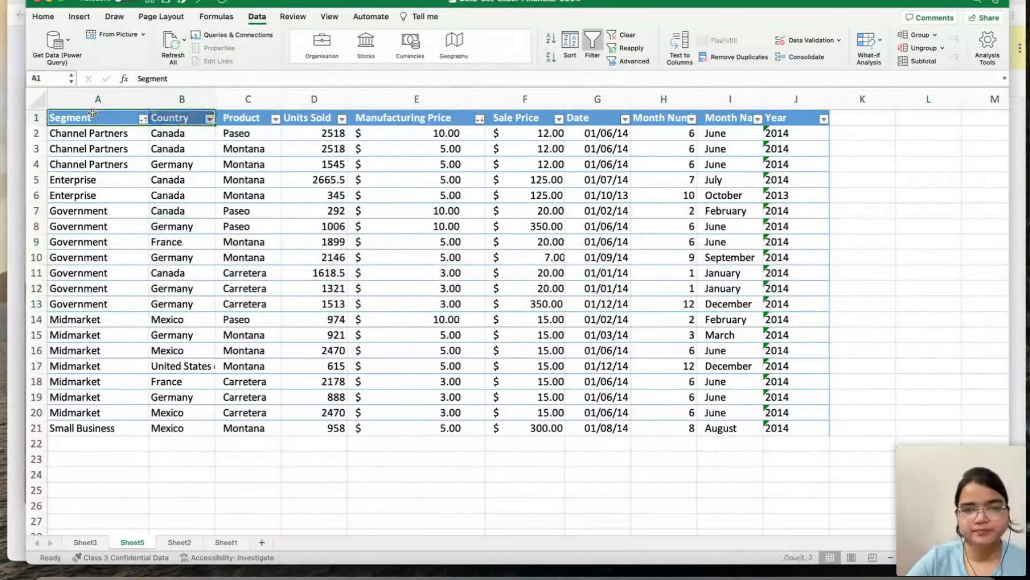
key(shift+Down)
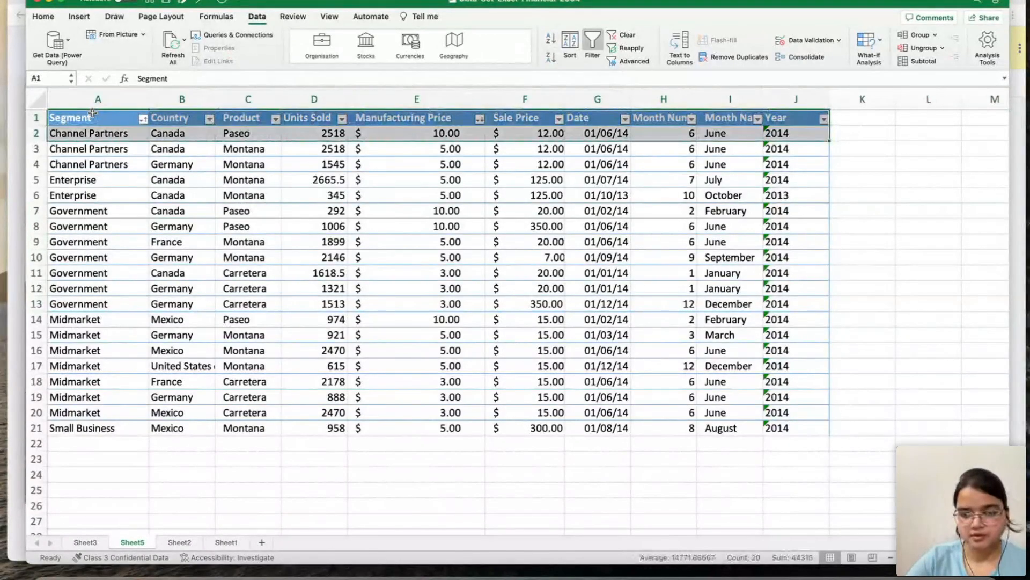
key(shift+Down)
key(shift+Down)
key(shift+Down)
key(shift+Down)
key(shift+Down)
key(shift+Down)
key(shift+Down)
key(shift+Down)
key(shift+Down)
key(shift+Down)
key(shift+Down)
key(shift+Down)
key(shift+Down)
key(shift+Down)
key(shift+Down)
key(shift+Down)
key(shift+Down)
key(shift+Down)
key(shift+Down)
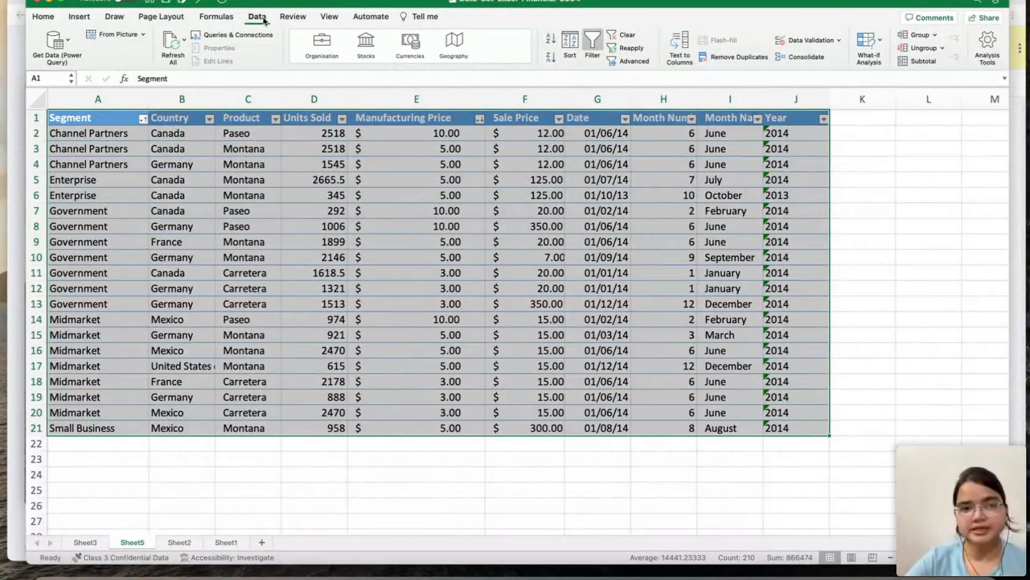
click(570, 42)
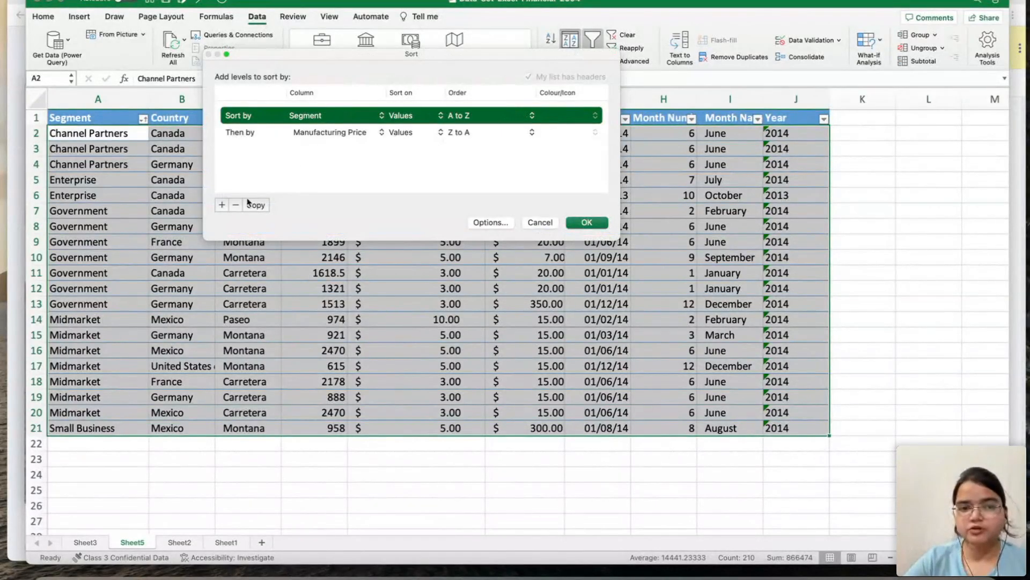
click(284, 129)
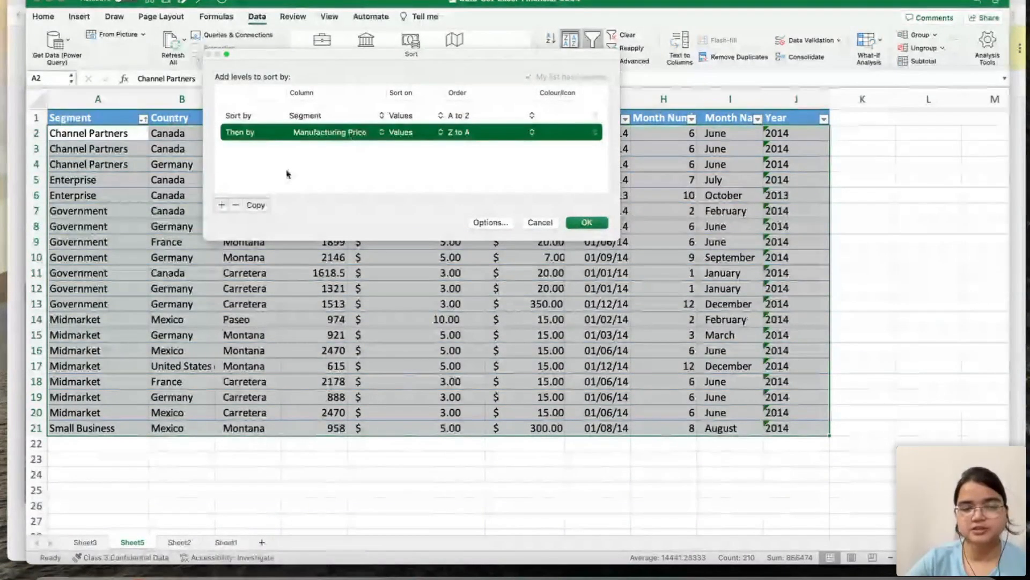
click(235, 205)
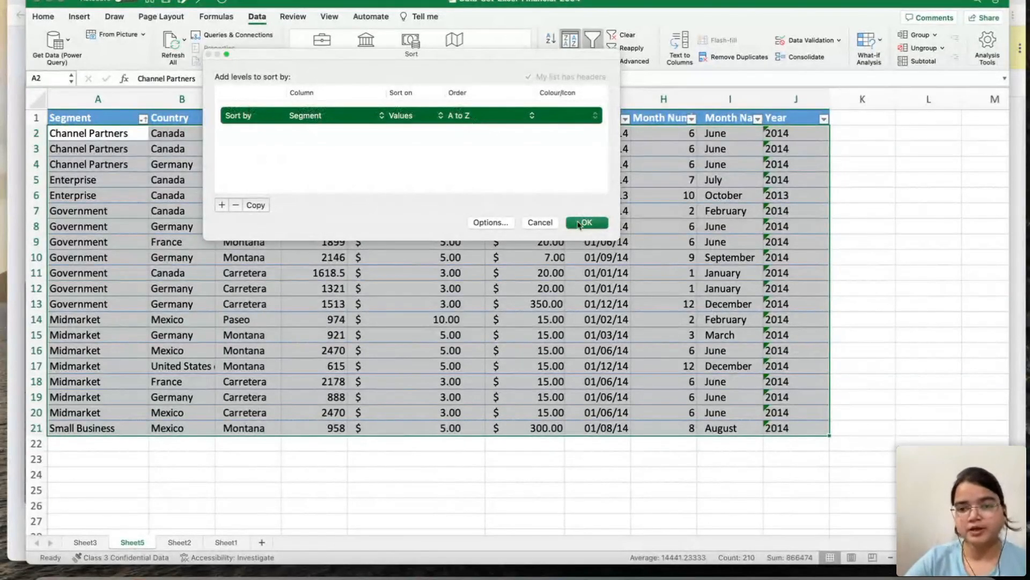
click(579, 224)
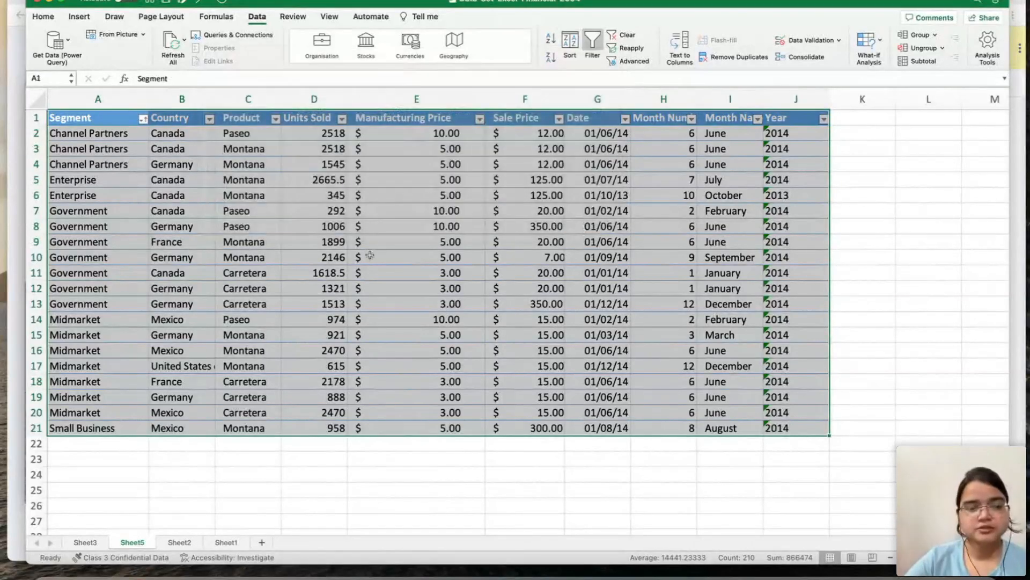
click(370, 255)
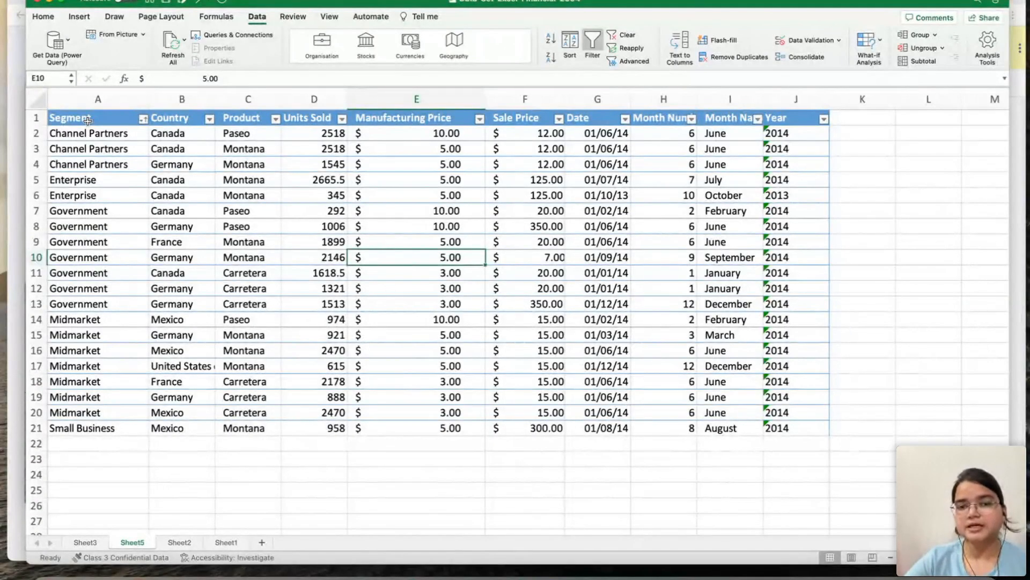
click(378, 319)
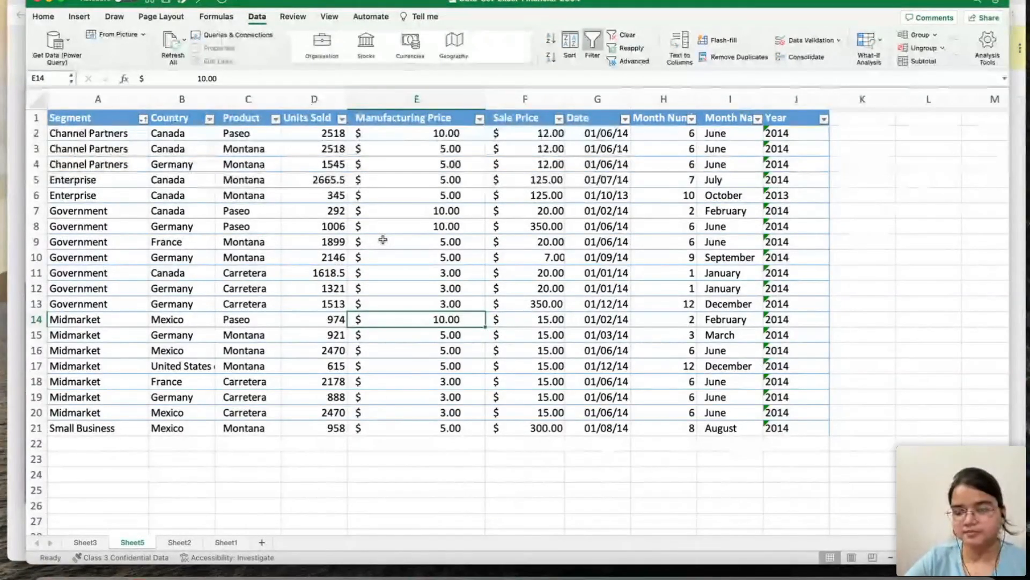
click(407, 424)
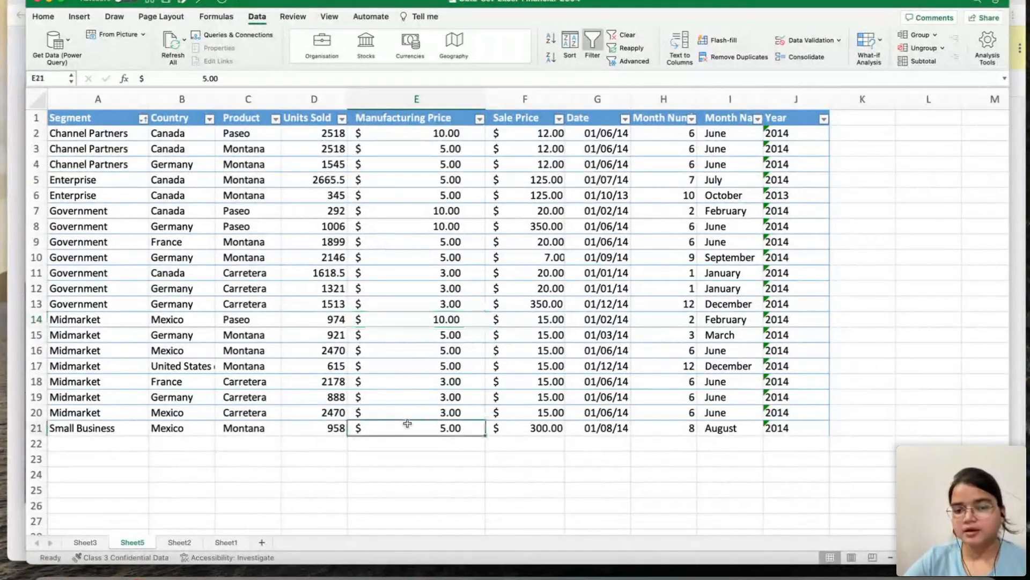
click(87, 542)
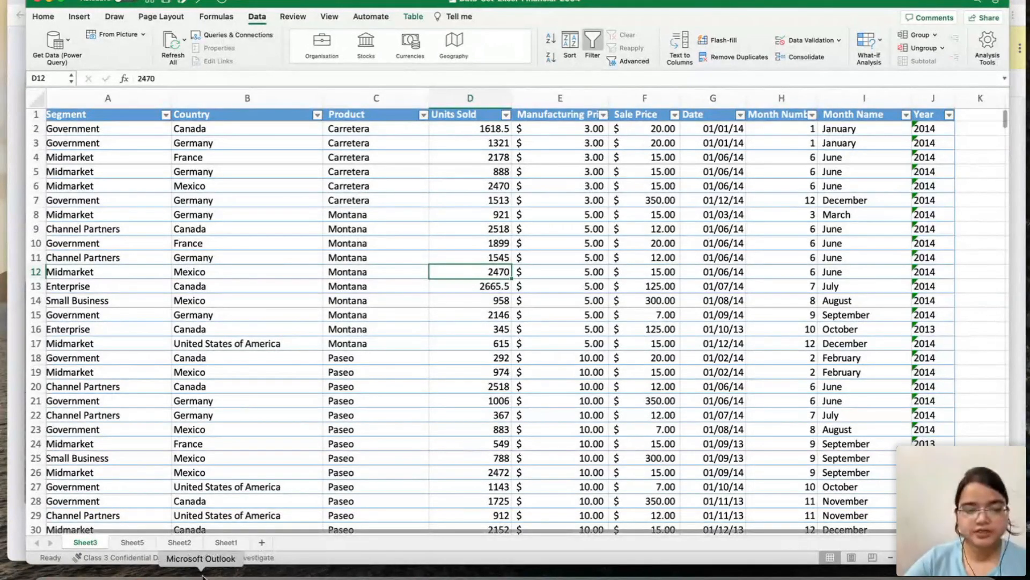
click(129, 543)
click(381, 463)
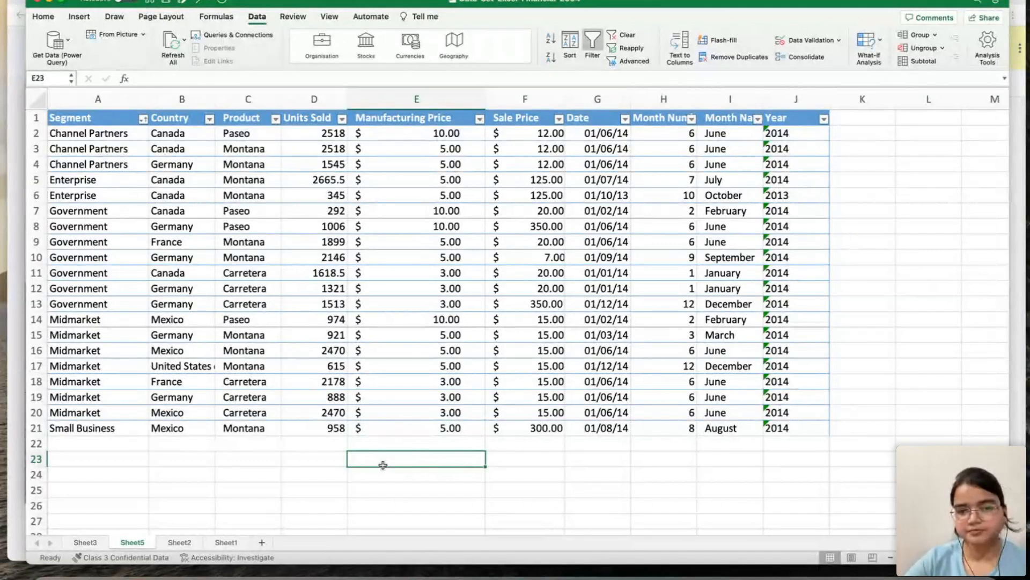
scroll(382, 465, down, 1)
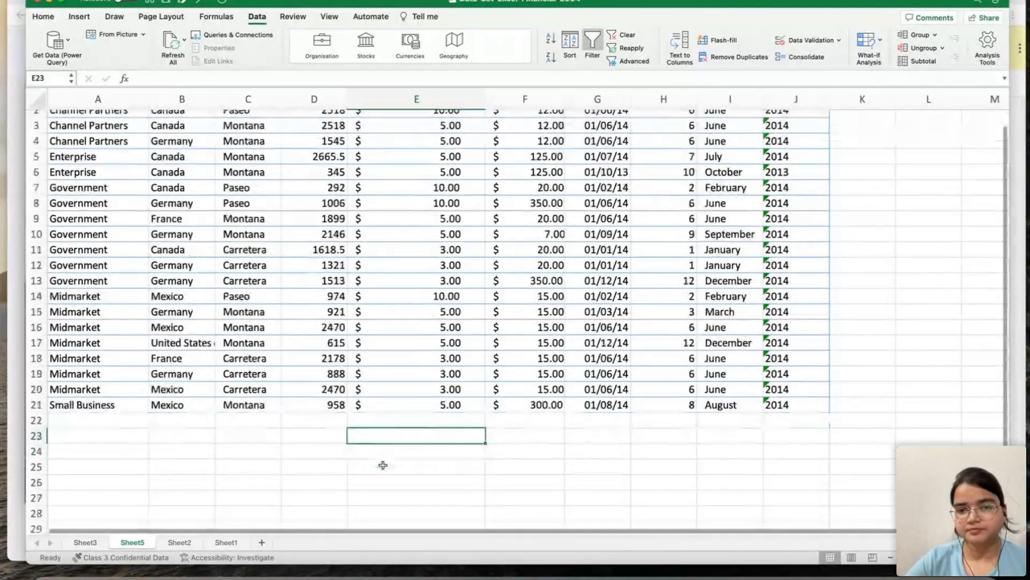
scroll(382, 464, up, 1)
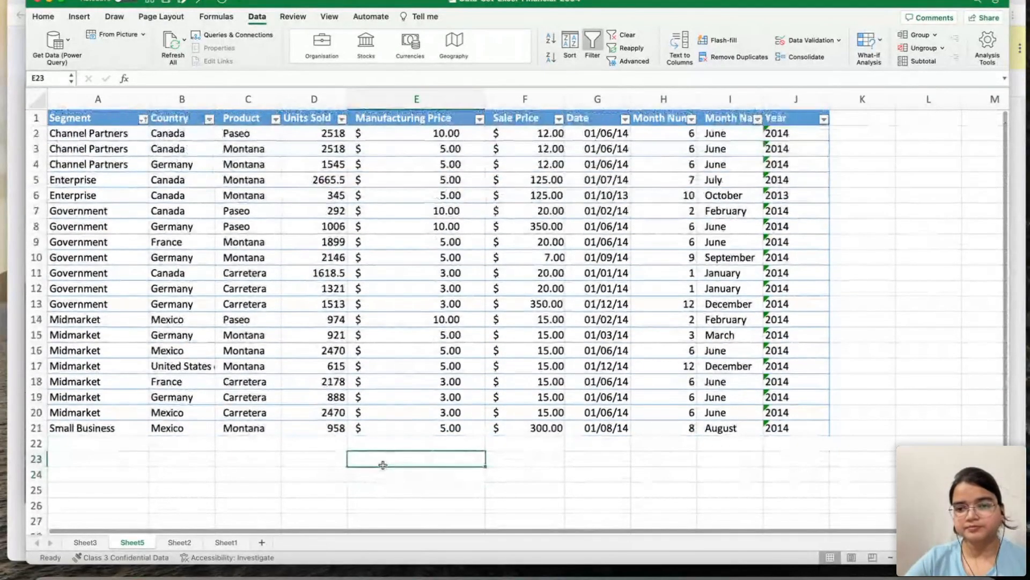
click(390, 446)
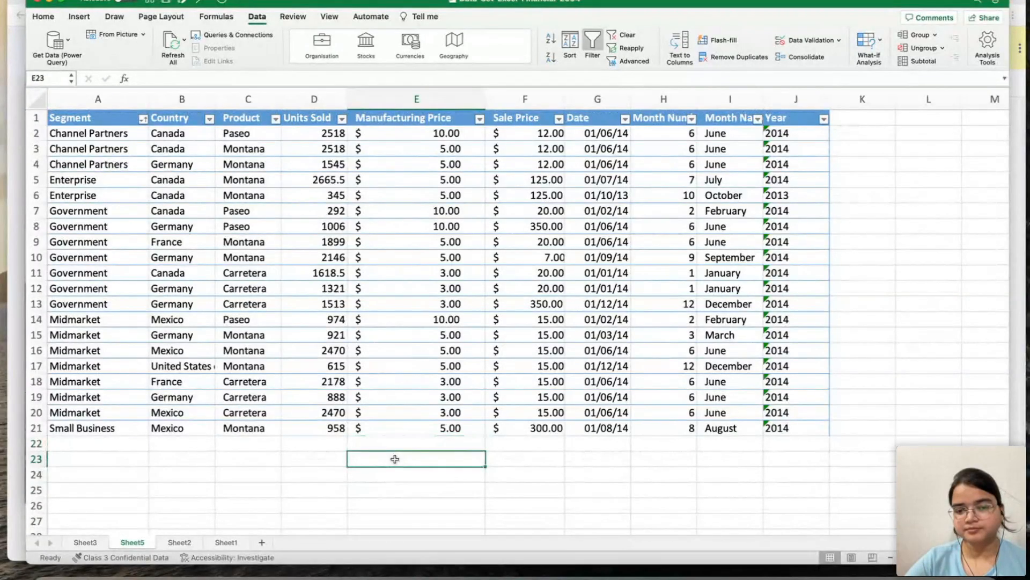
click(339, 460)
click(429, 446)
click(499, 460)
click(454, 440)
click(340, 460)
click(388, 453)
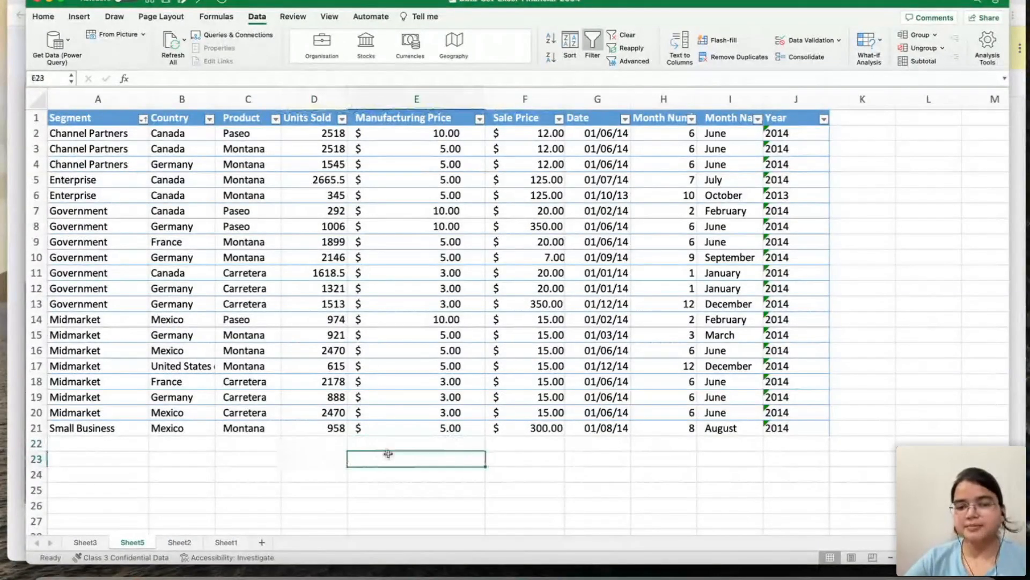
click(397, 447)
click(523, 461)
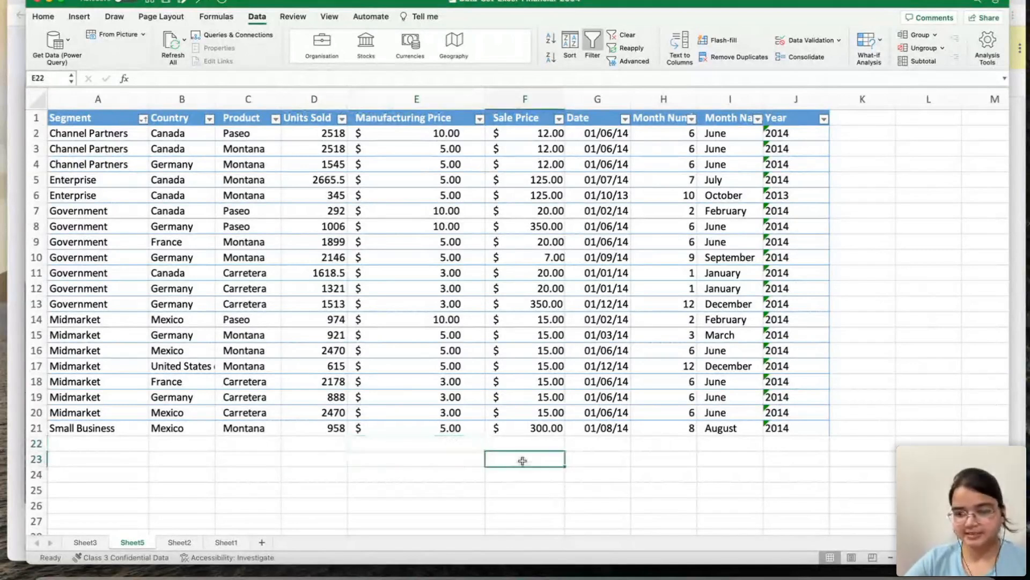
click(453, 445)
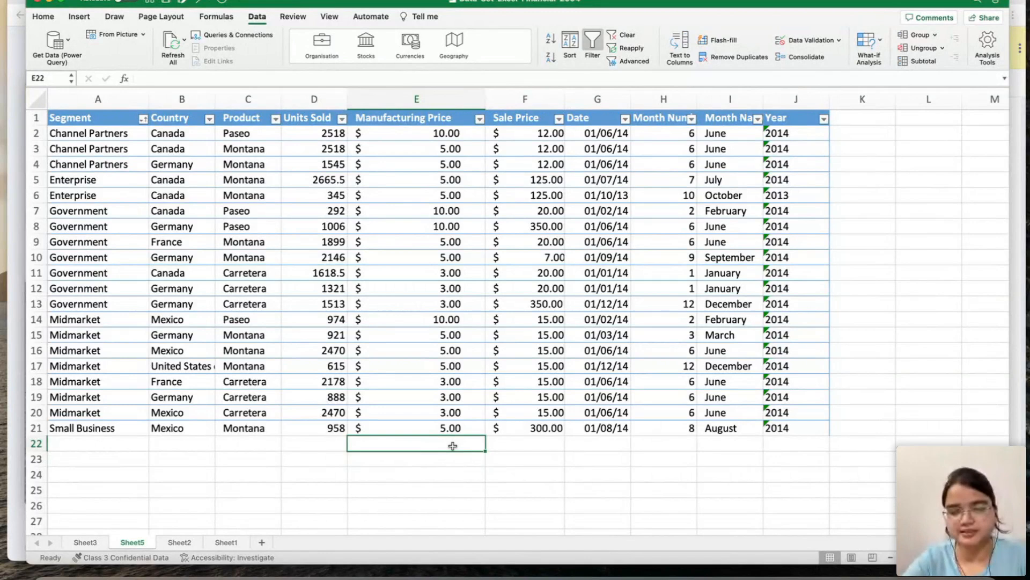
click(482, 483)
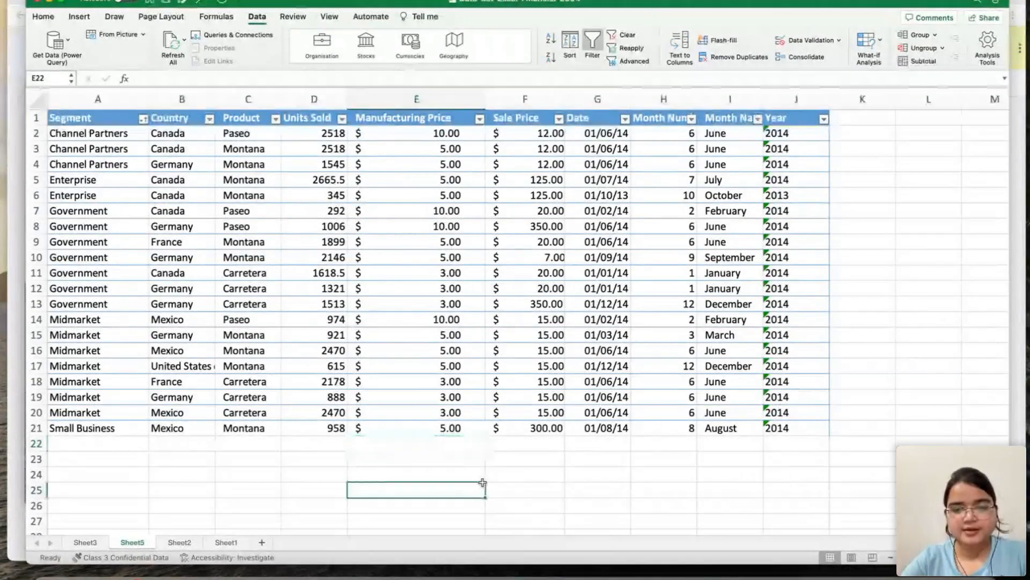
Enter the formula =SUM(E2:E21) in cell E22, below the Manufacturing Price column.
click(459, 441)
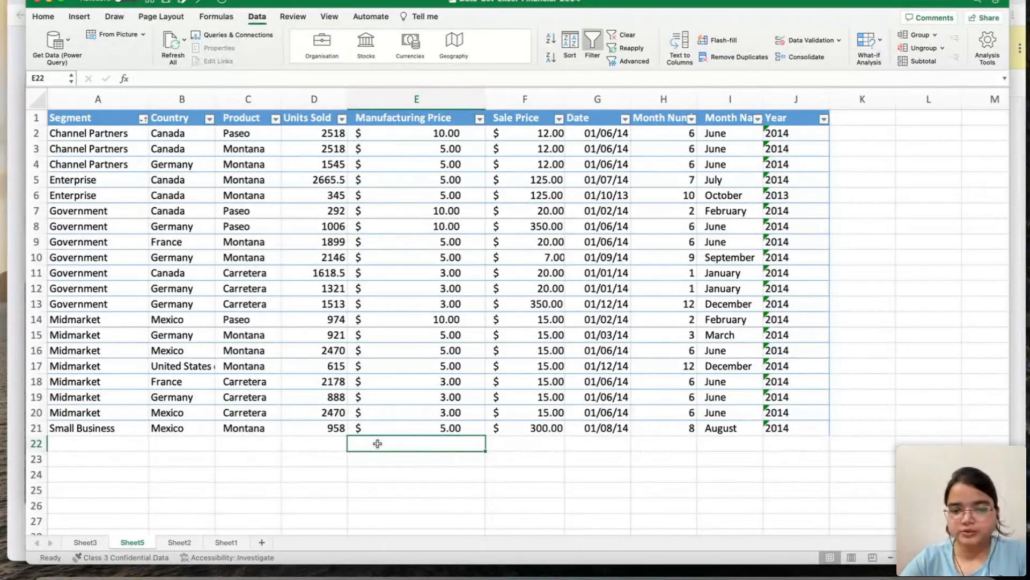
text(=S)
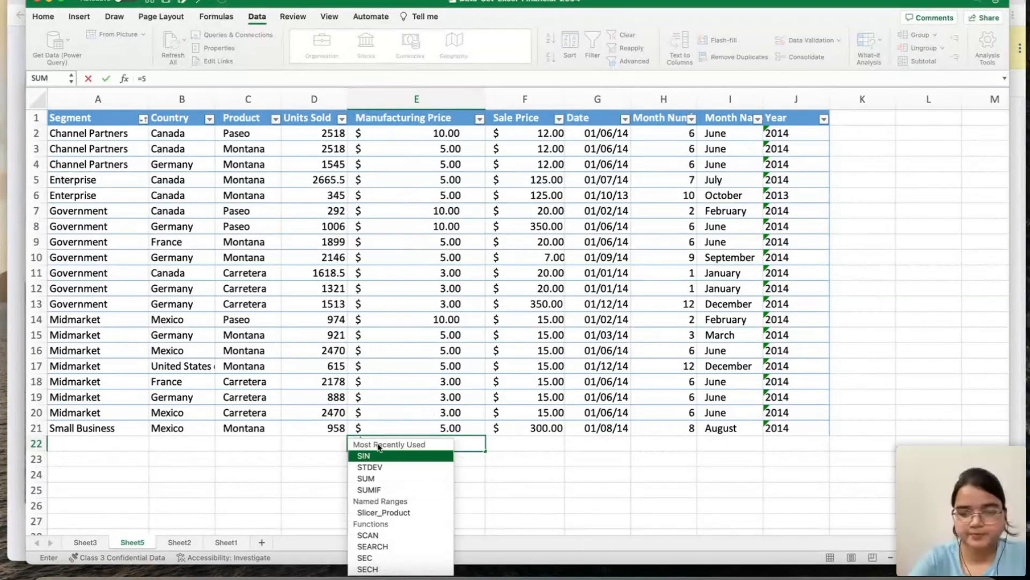
text(UM()
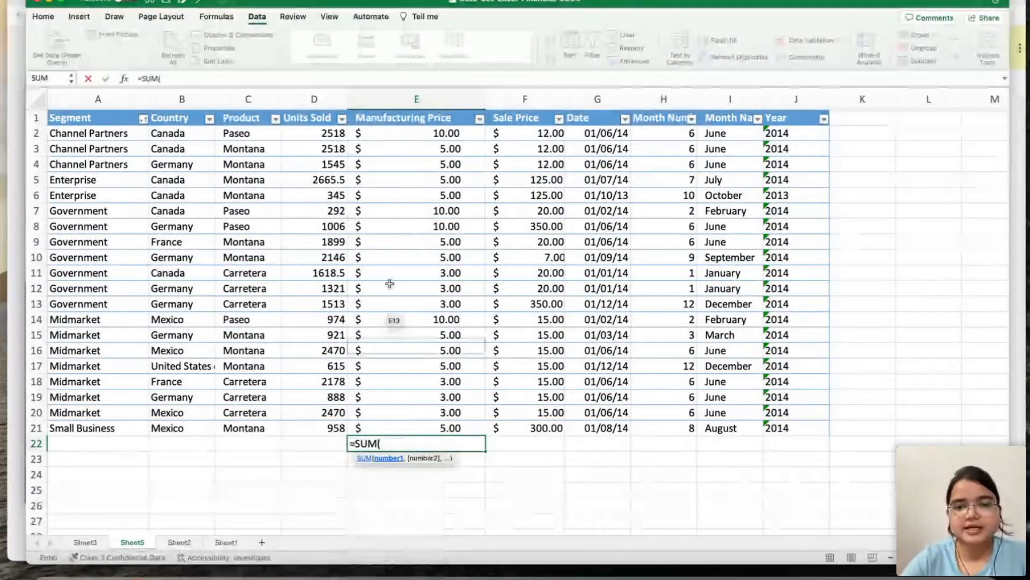
click(455, 134)
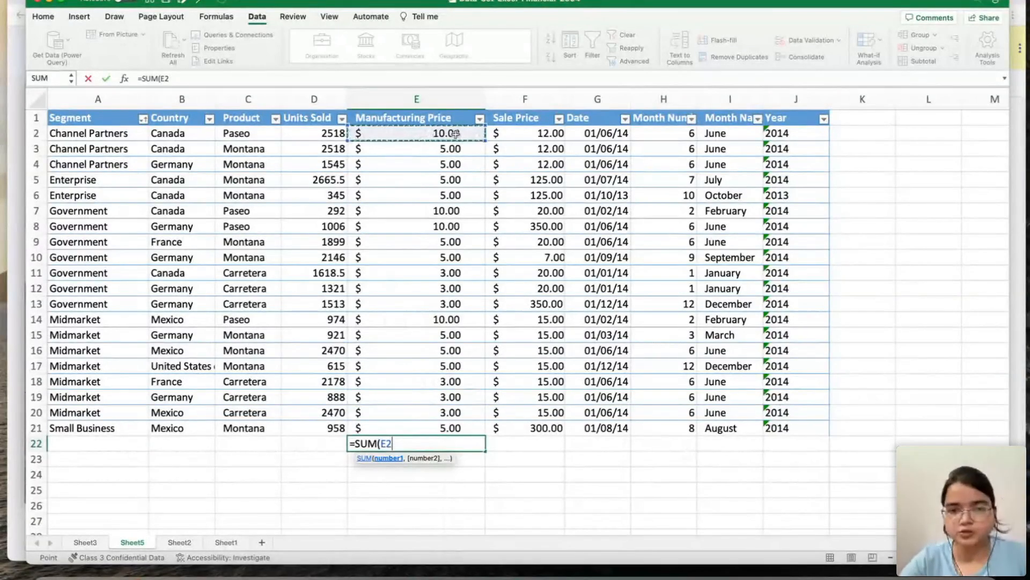
key(shift+Down)
key(shift+Down)
key(shift+Down)
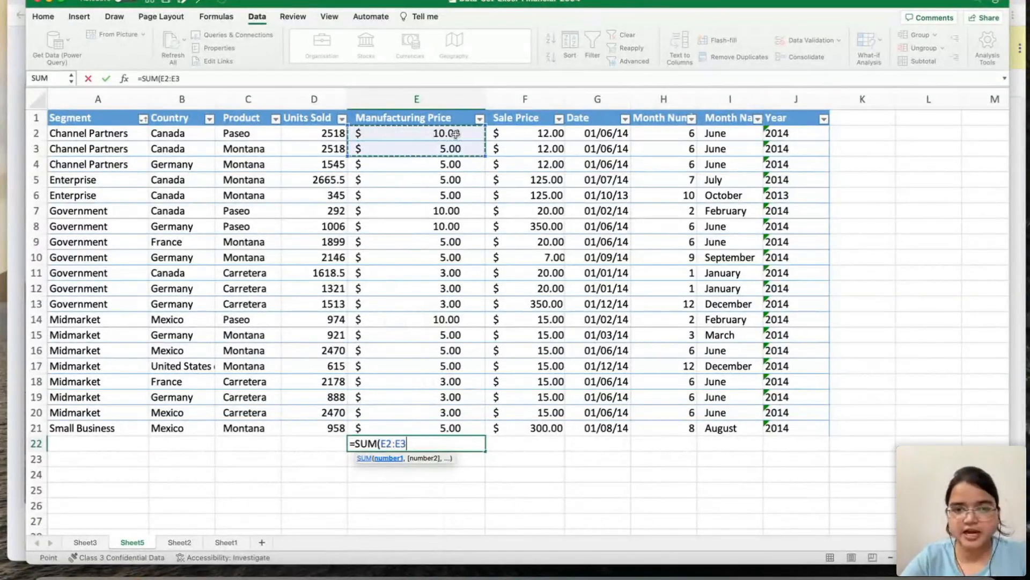
key(shift+Down)
key(shift+Down)
key(shift+Down)
key(shift+Down)
key(shift+Down)
key(shift+Down)
key(shift+Down)
key(shift+Down)
key(shift+Down)
key(shift+Down)
key(shift+Down)
key(shift+Down)
key(shift+Down)
key(shift+Down)
key(shift+Down)
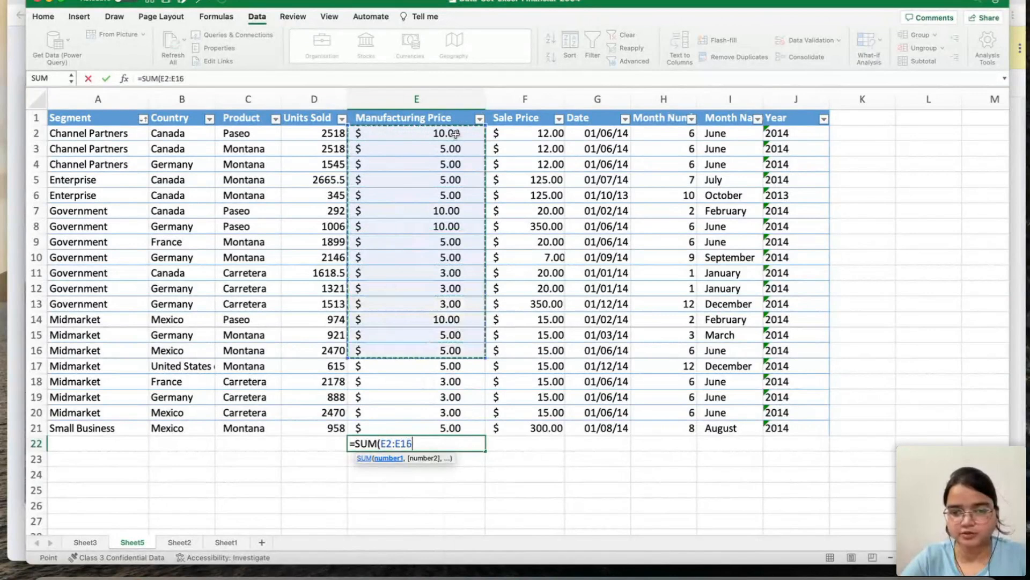
key(shift+Down)
text())
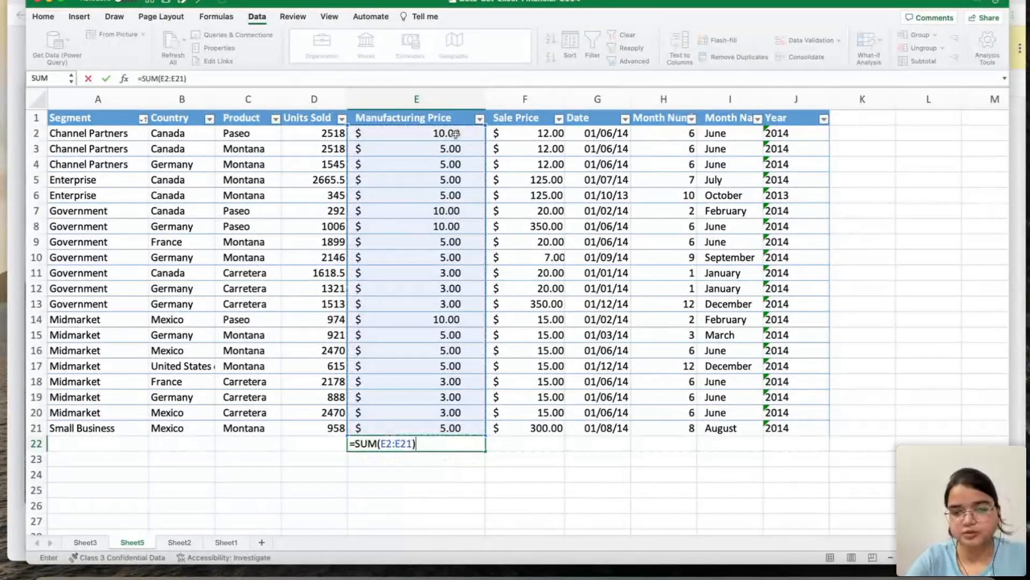
key(Return)
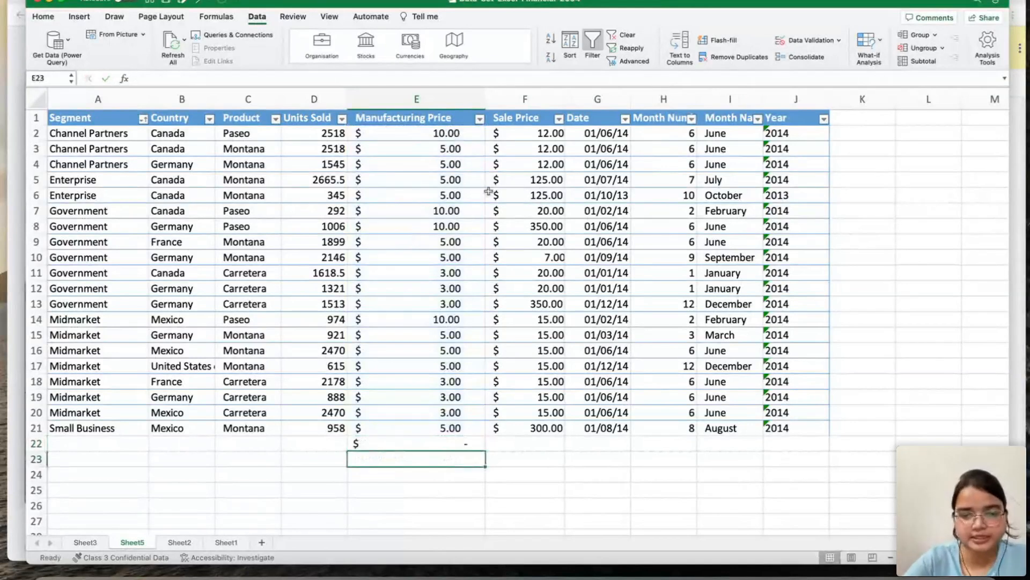
Check the SUM formula in cell E22 and the first manufacturing price in E2, and re-enter the formula as it is.
click(428, 444)
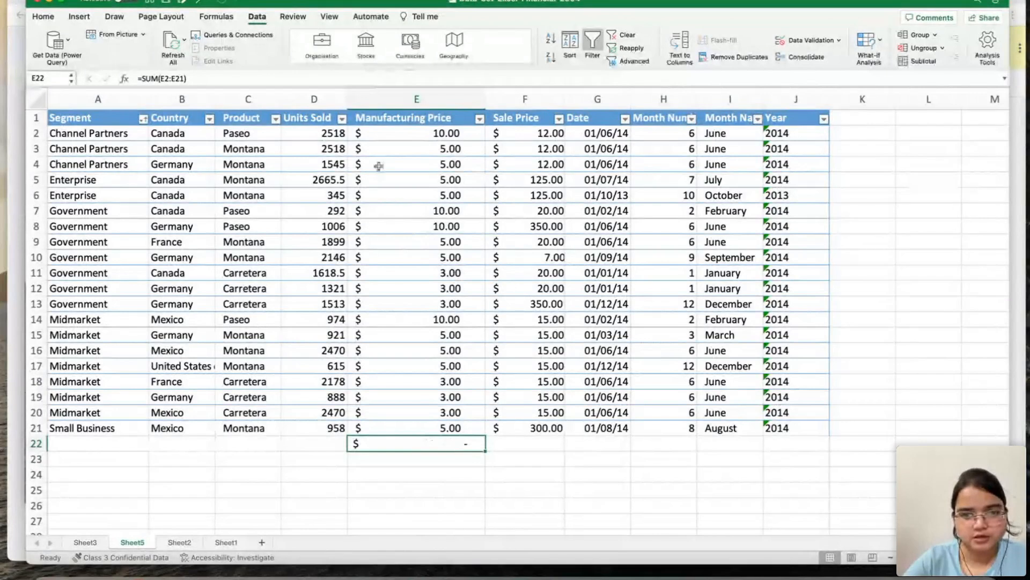
click(424, 134)
click(431, 441)
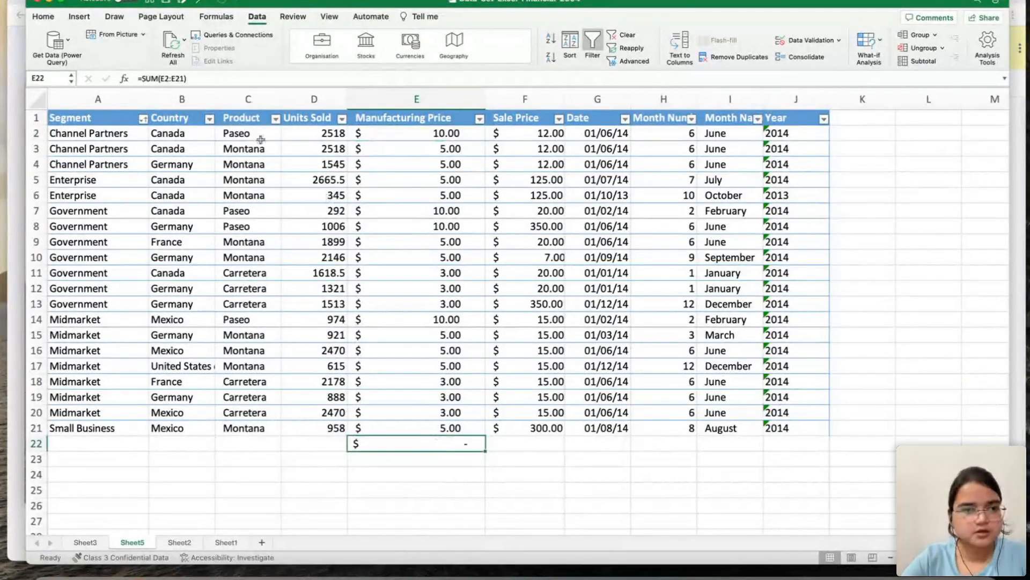
click(211, 78)
key(Return)
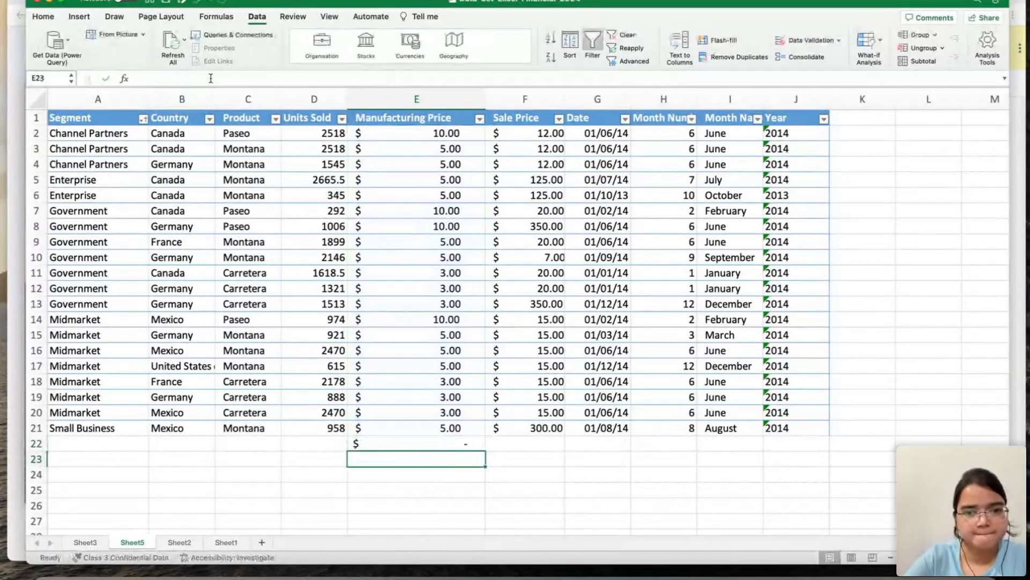
Widen the Manufacturing Price column and clear the SUM formula from cell E22.
drag(486, 99, 526, 99)
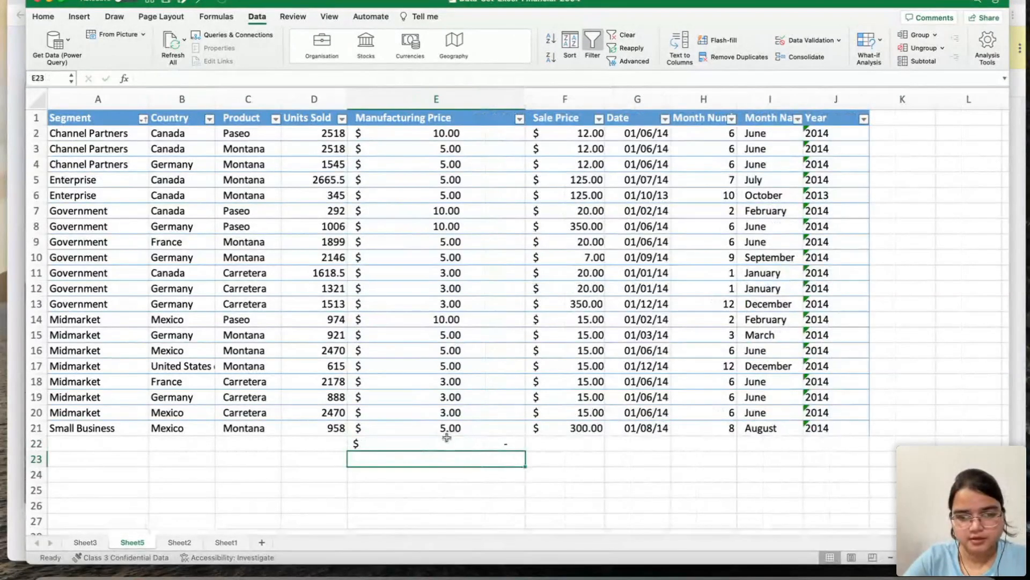
click(447, 440)
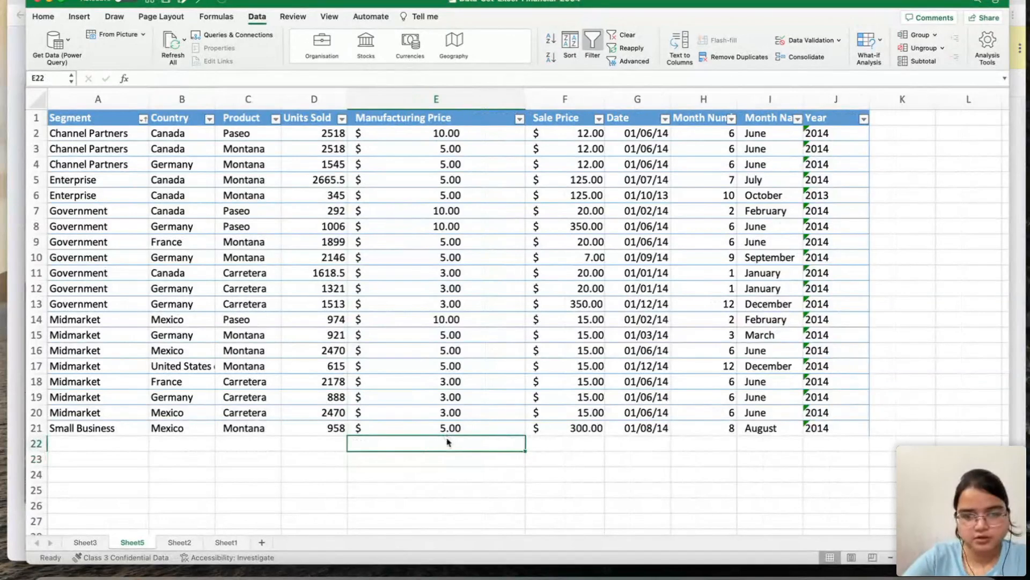
key(Delete)
click(326, 443)
click(363, 132)
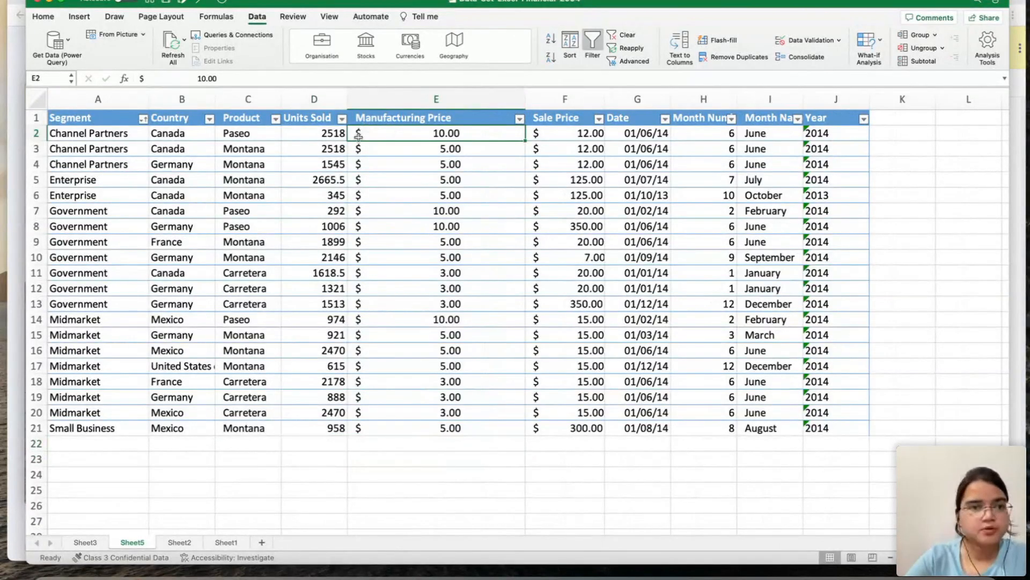
Enter the formula =SUM(D2:D21) in cell D22, below the Units Sold column.
click(313, 446)
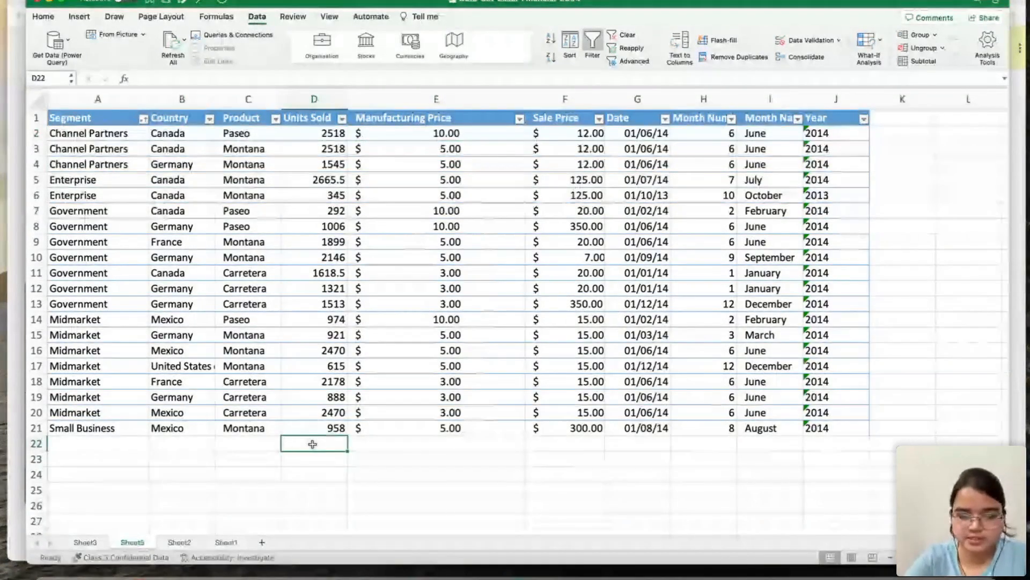
text(=SUM()
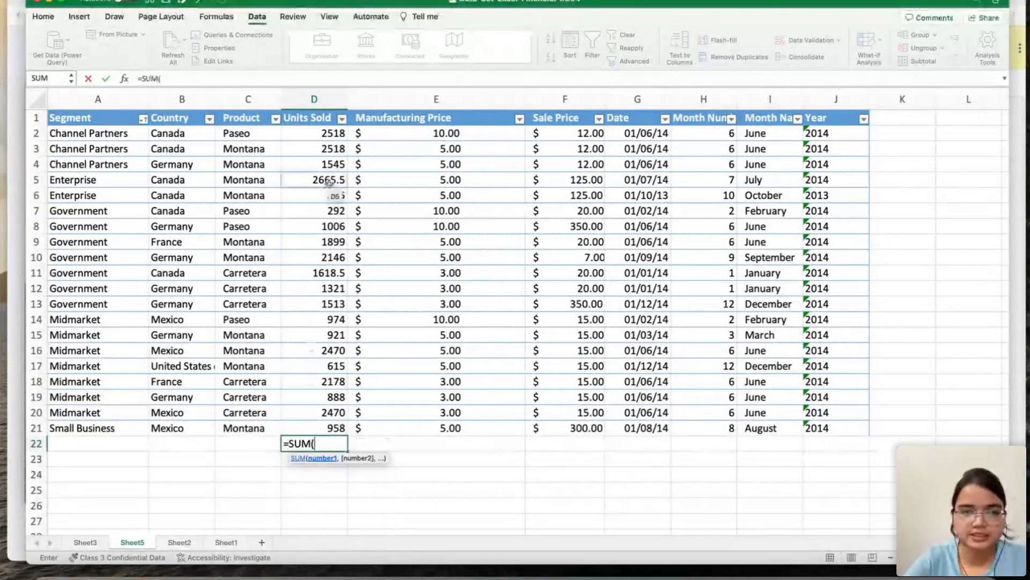
click(324, 135)
key(shift+Down)
key(shift+Down)
key(shift+Down)
key(shift+Down)
key(shift+Down)
key(shift+Down)
key(shift+Down)
key(shift+Down)
key(shift+Down)
key(shift+Down)
key(shift+Down)
key(shift+Down)
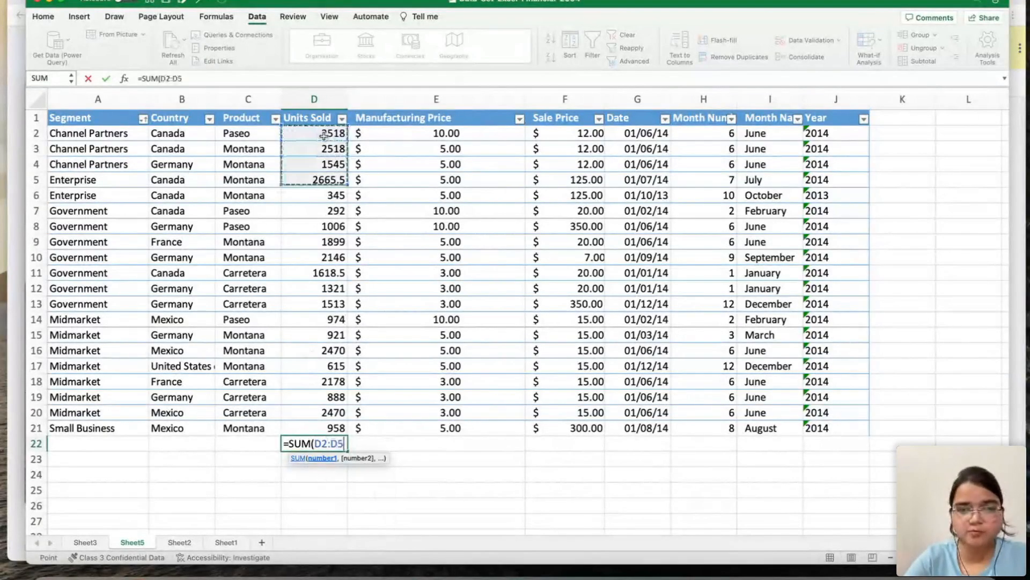
key(shift+Down)
key(shift+Down)
key(shift+Down)
key(shift+Down)
key(shift+Down)
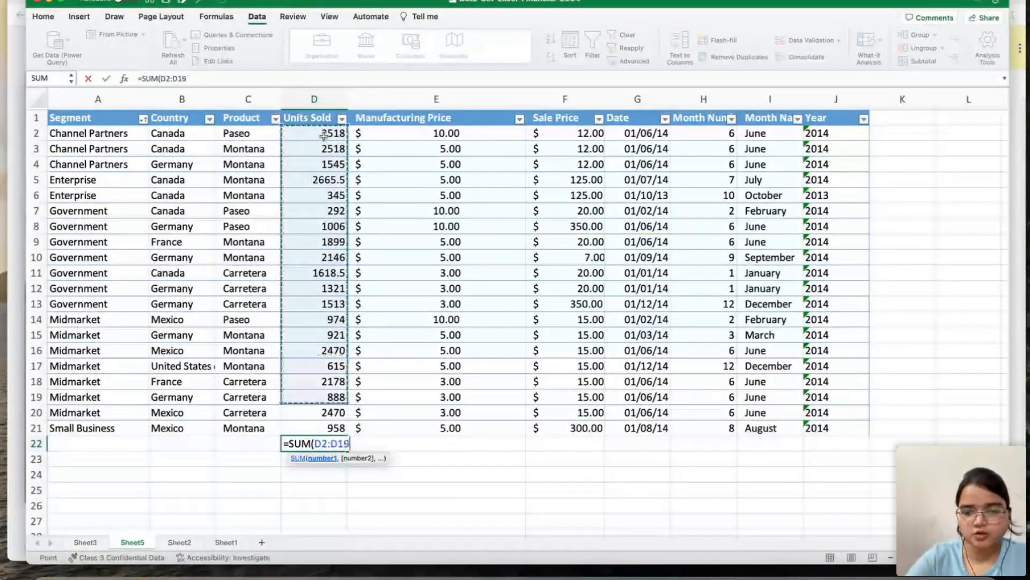
text())
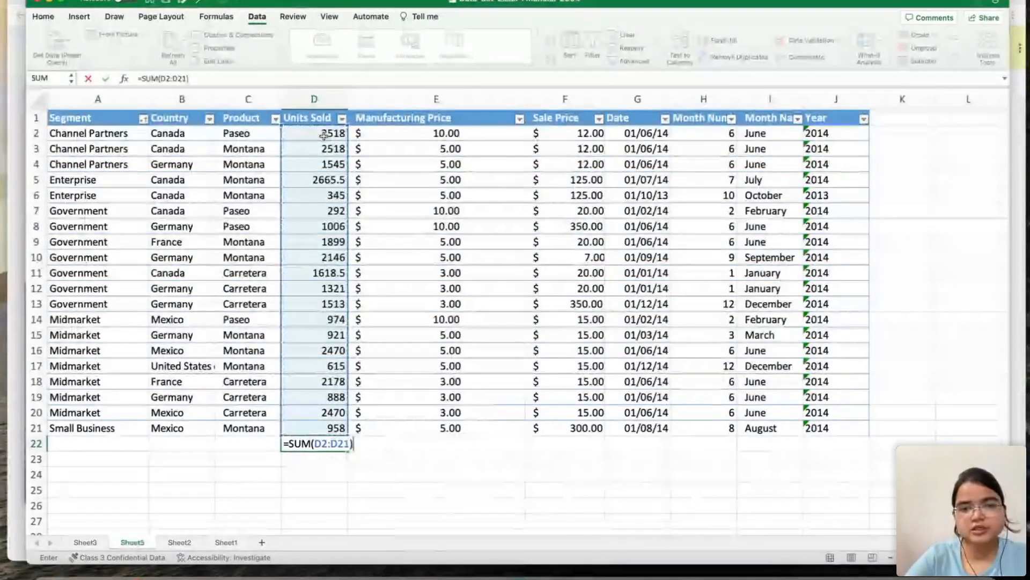
key(Return)
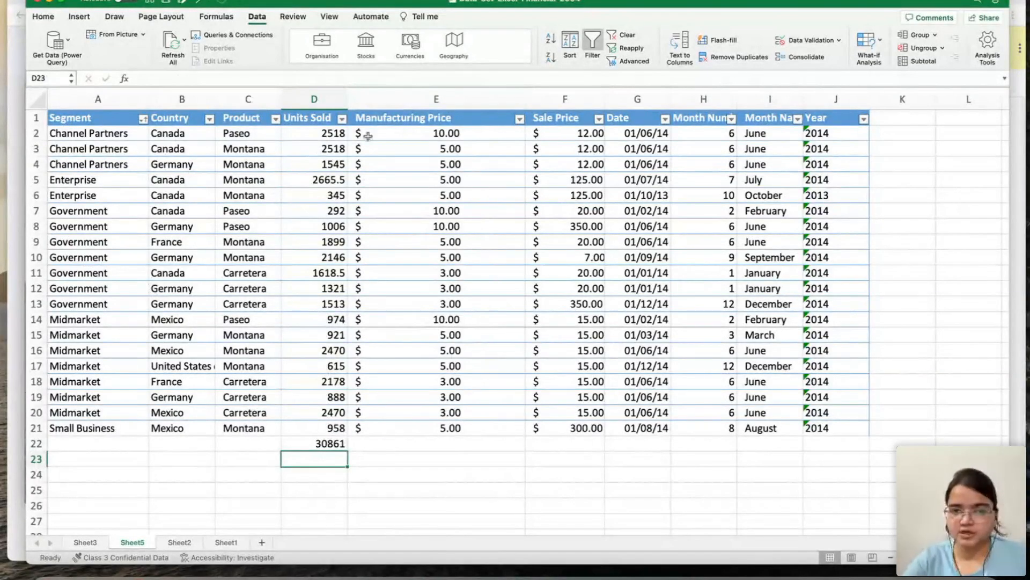
Widen the Units Sold column slightly.
drag(347, 99, 374, 99)
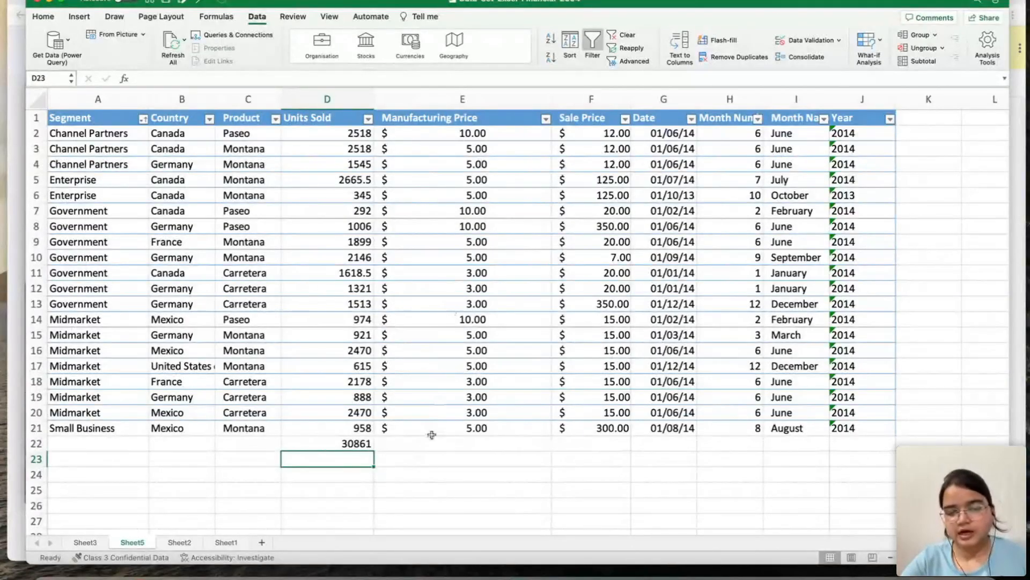
click(364, 476)
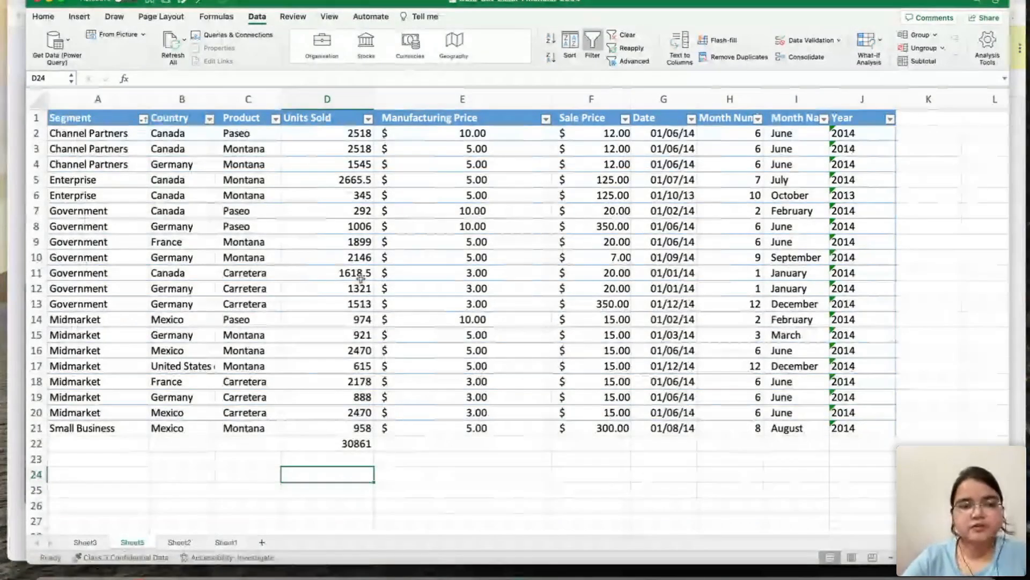
click(248, 449)
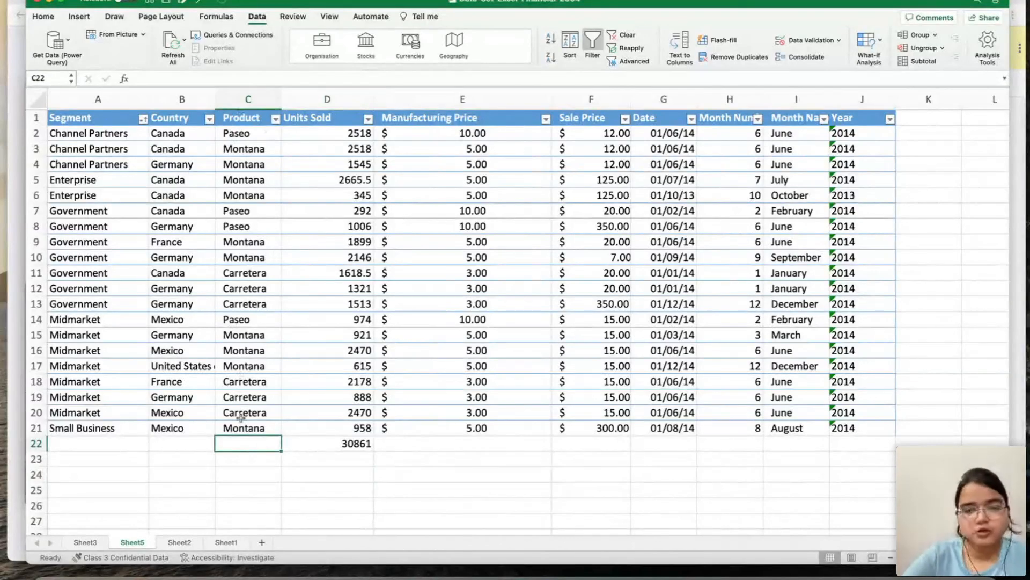
click(349, 463)
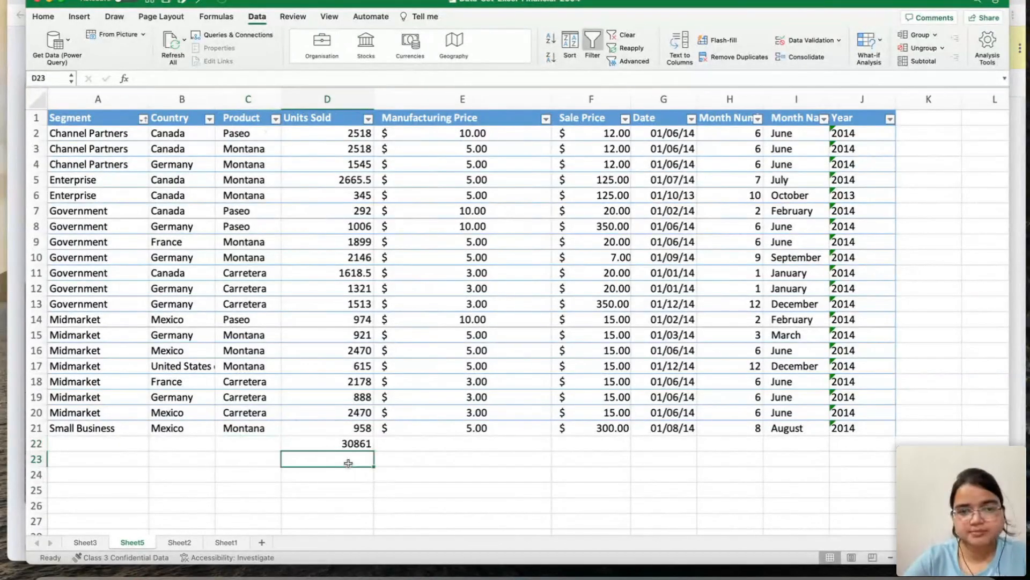
Enter the formula =COUNT(D2:D21) in cell D24 to count the Units Sold values, and check the entered formula.
click(348, 480)
text(=SOU)
key(BackSpace)
key(BackSpace)
key(BackSpace)
text(UNT()
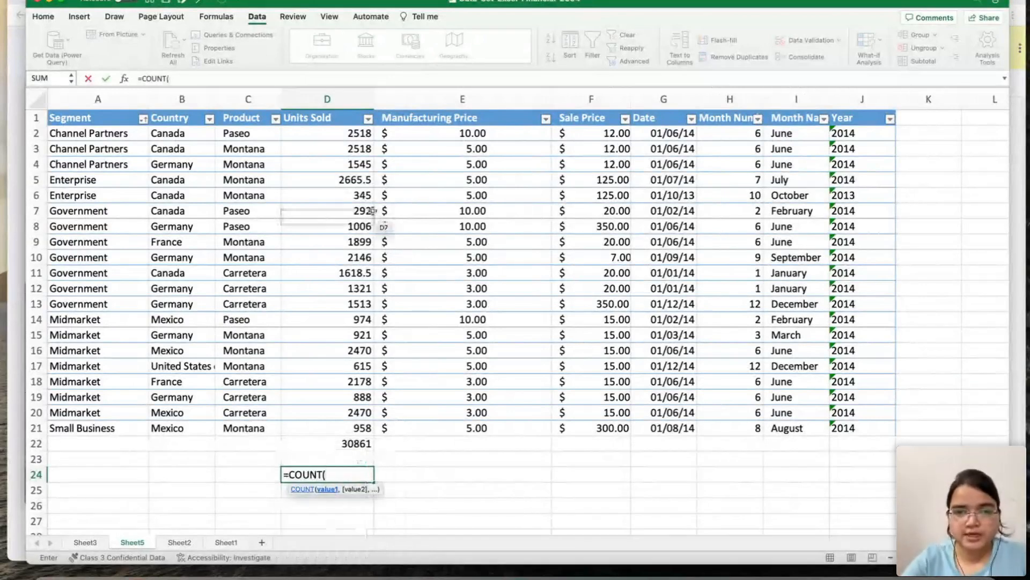
drag(343, 150, 355, 135)
key(shift+Down)
key(shift+Down)
key(shift+Down)
key(shift+Down)
key(shift+Down)
key(shift+Down)
key(shift+Down)
key(shift+Down)
key(shift+Down)
key(shift+Down)
key(shift+Down)
key(shift+Down)
key(shift+Down)
key(shift+Down)
key(shift+Down)
key(shift+Down)
key(shift+Down)
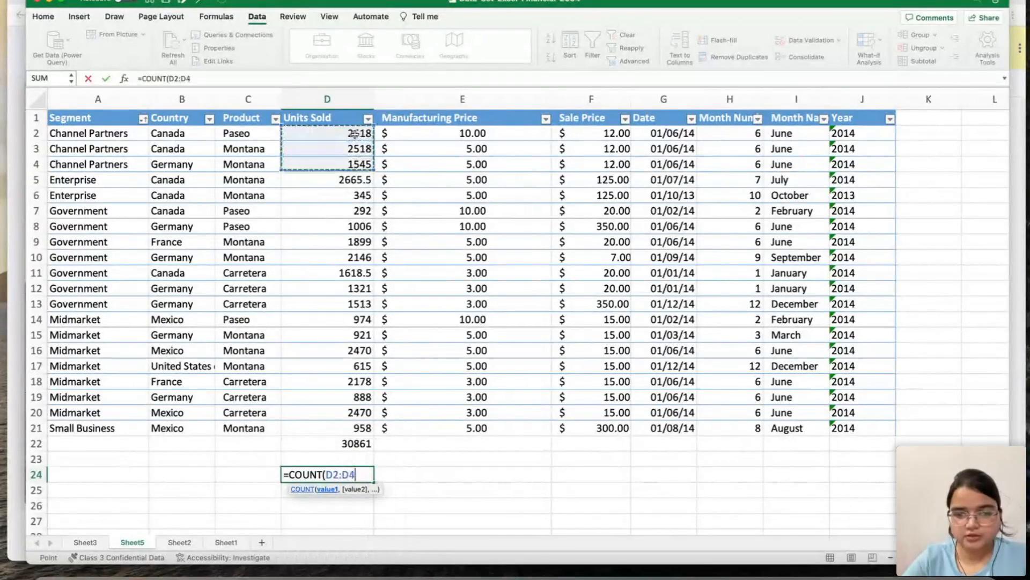
key(shift+Down)
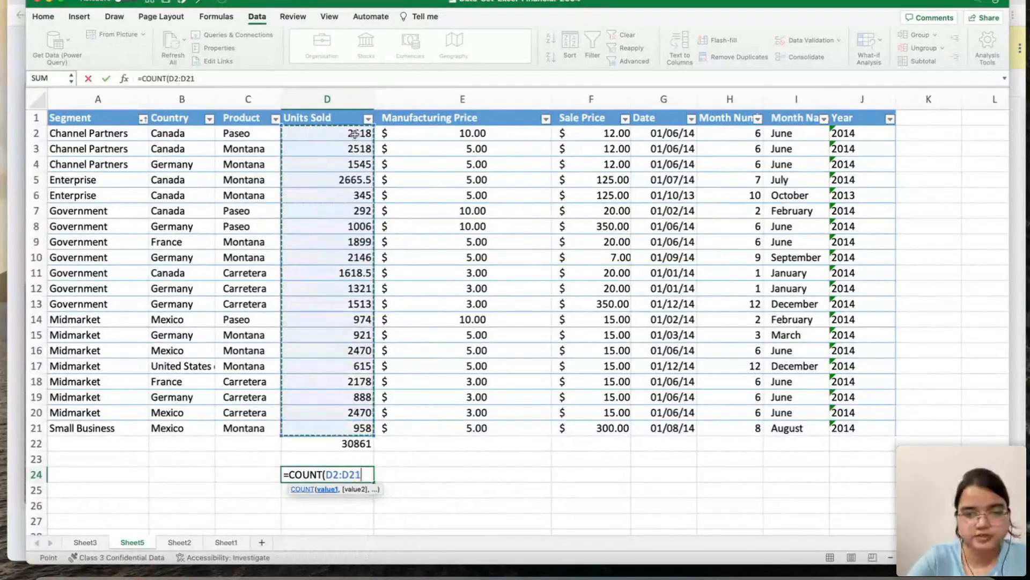
key(Return)
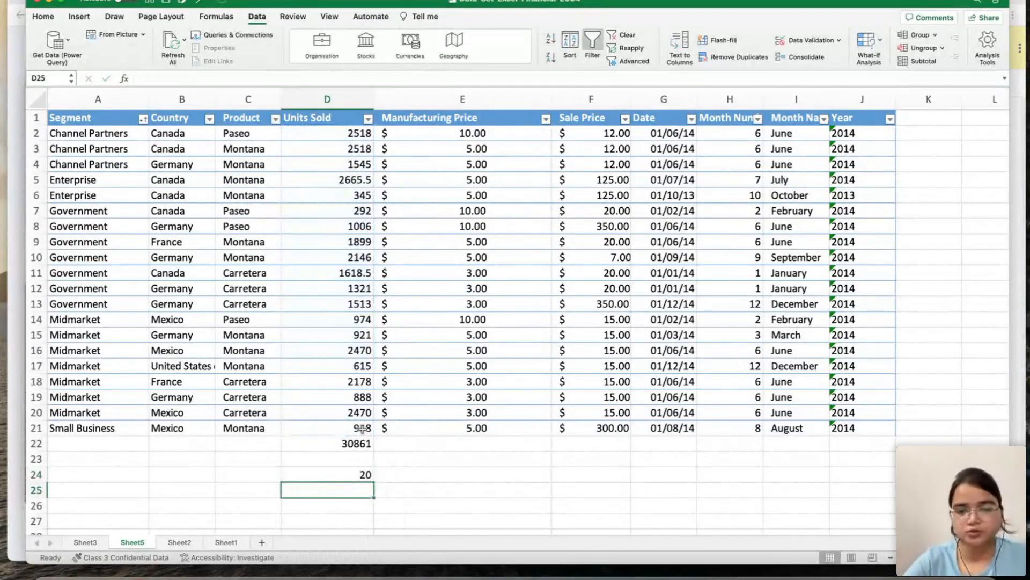
click(353, 478)
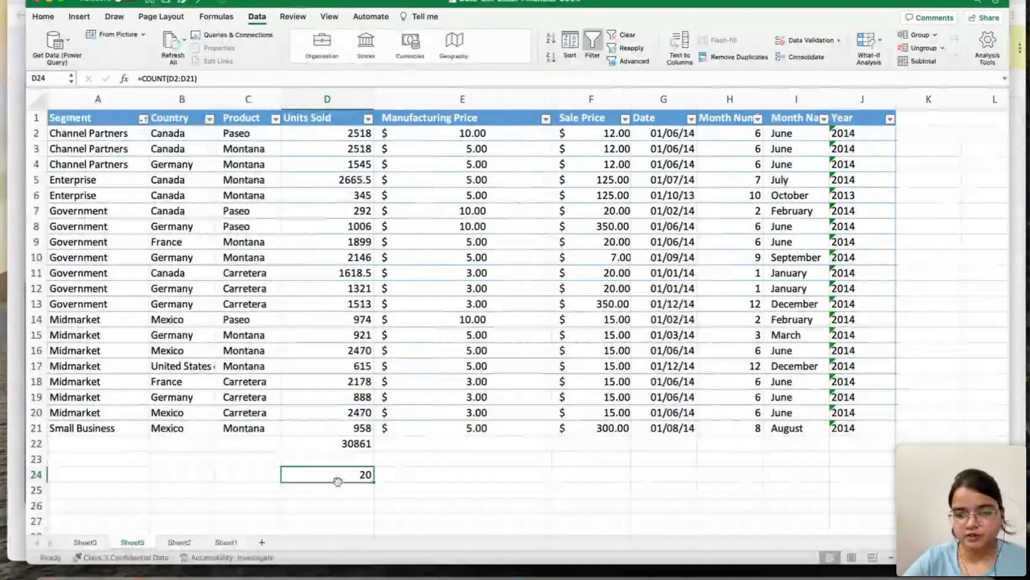
Try to count the Product entries by entering =COUNT(C2:C21) in cell C24, and check the entered formula.
click(220, 474)
text(=)
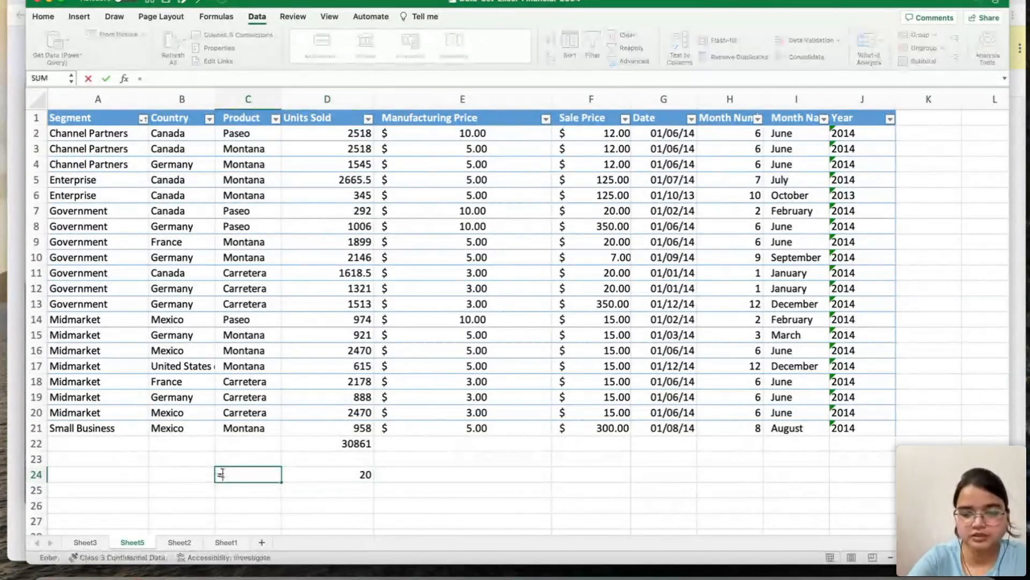
text(COUNT)
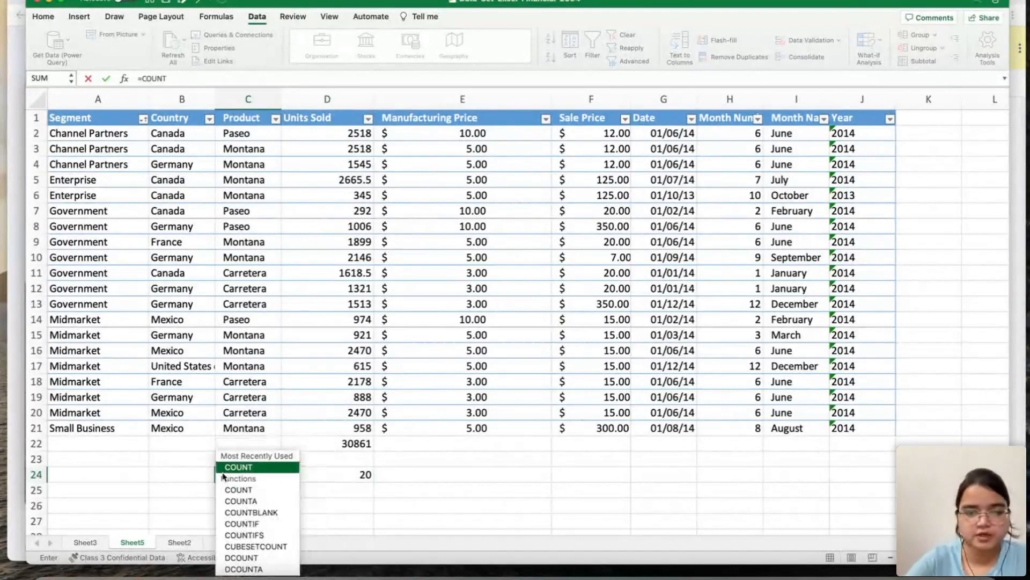
text(()
drag(250, 134, 251, 149)
key(shift+Down)
key(shift+Down)
key(shift+Down)
key(shift+Down)
key(shift+Down)
key(shift+Down)
key(shift+Down)
key(shift+Down)
key(shift+Down)
key(shift+Down)
key(shift+Down)
key(shift+Down)
key(shift+Down)
key(shift+Down)
key(shift+Down)
key(shift+Down)
key(shift+Down)
key(shift+Down)
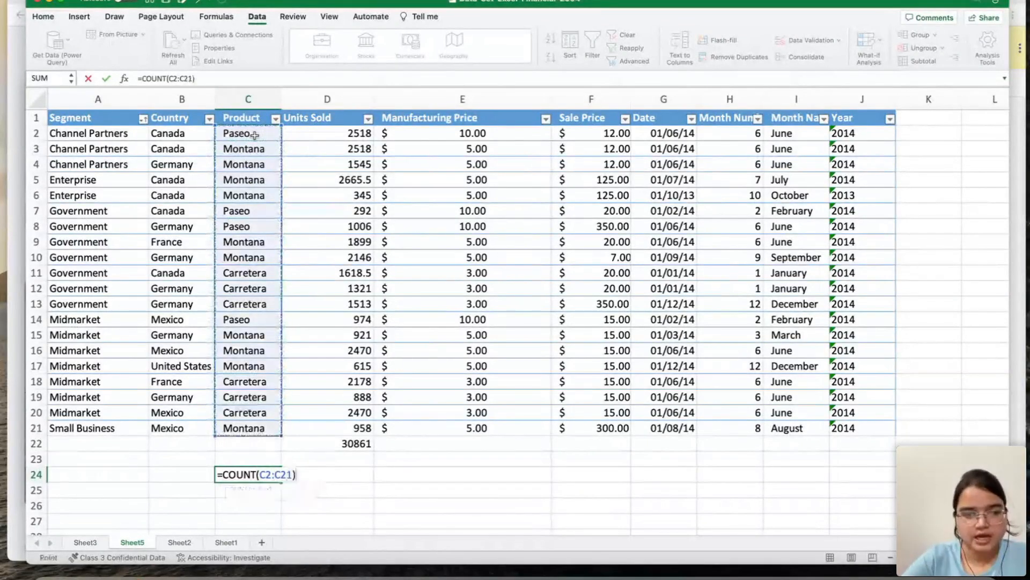
text())
key(Return)
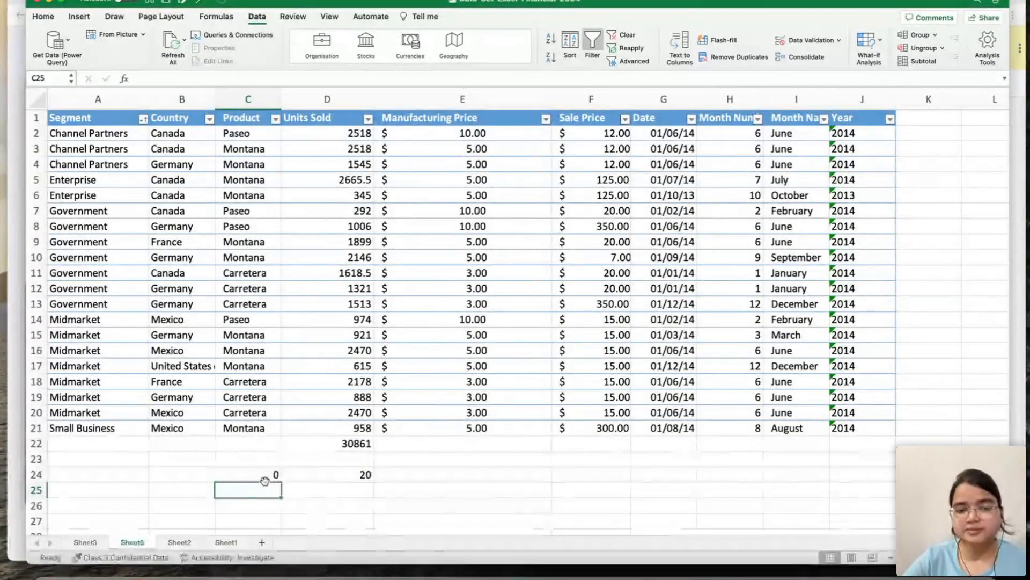
click(261, 474)
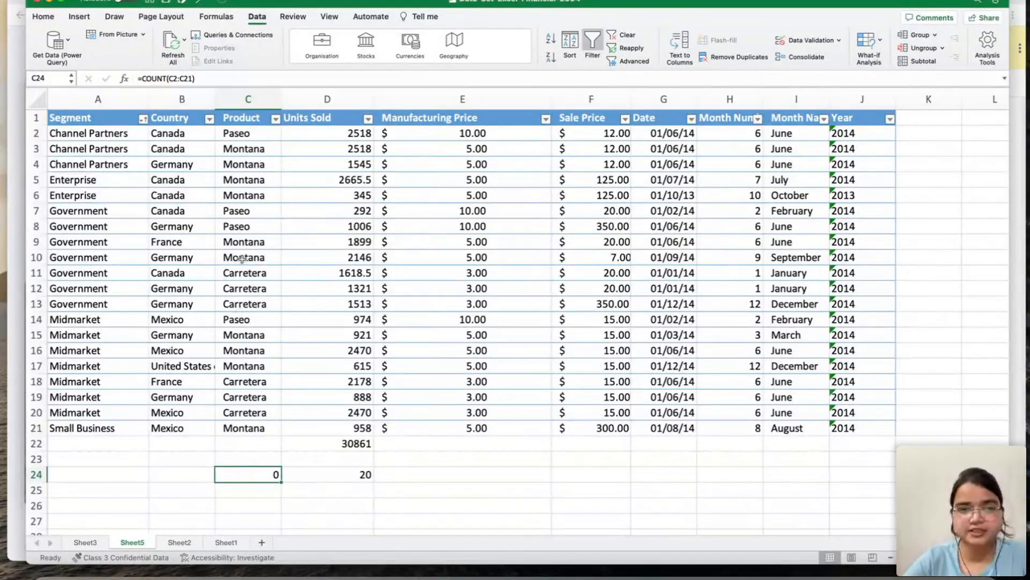
Replace the COUNT formula in cell C24 with =COUNTA(C2:C21) to count the text entries of the Product column.
click(220, 80)
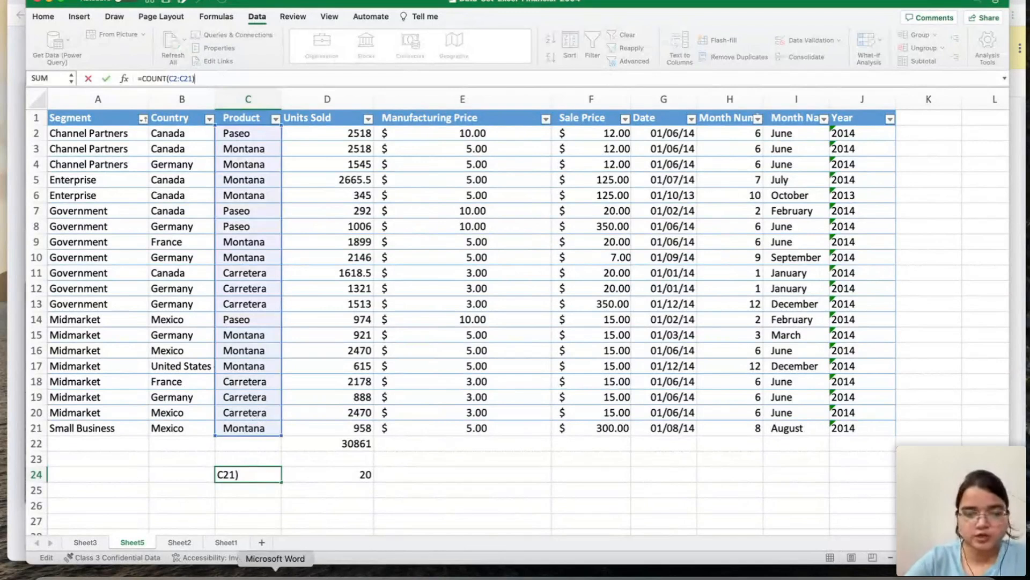
click(259, 468)
key(Delete)
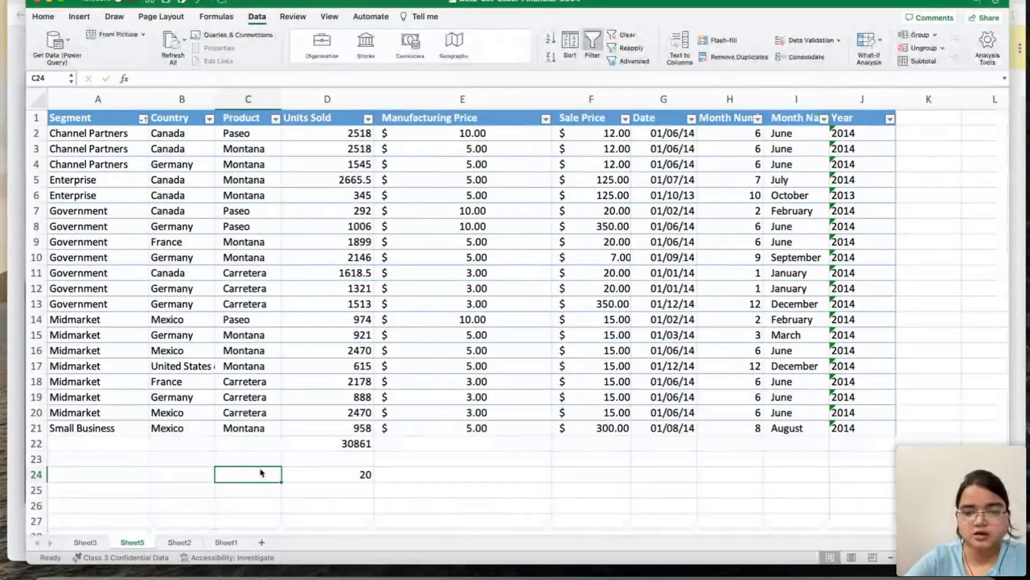
text(=)
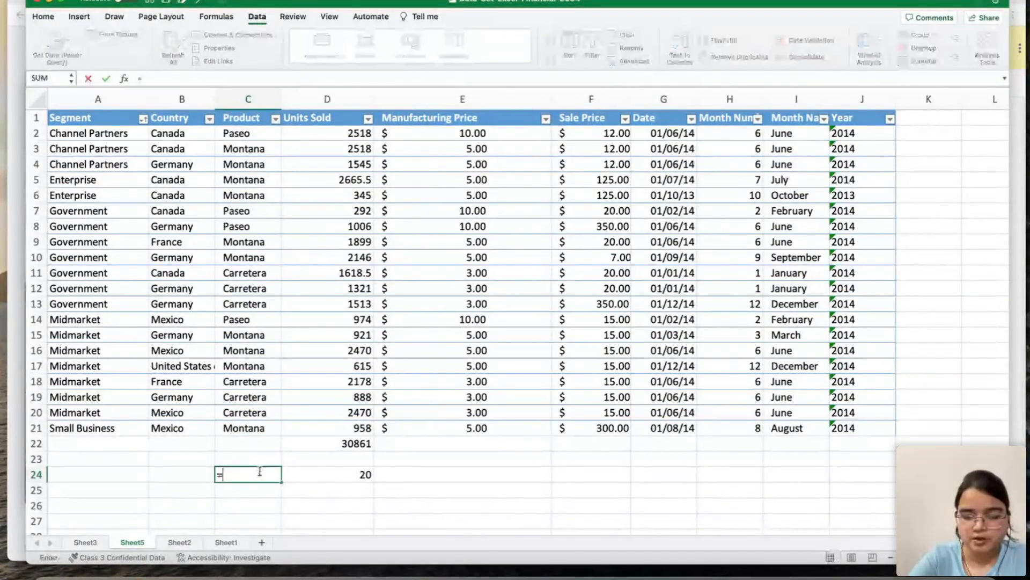
text(COUNTA()
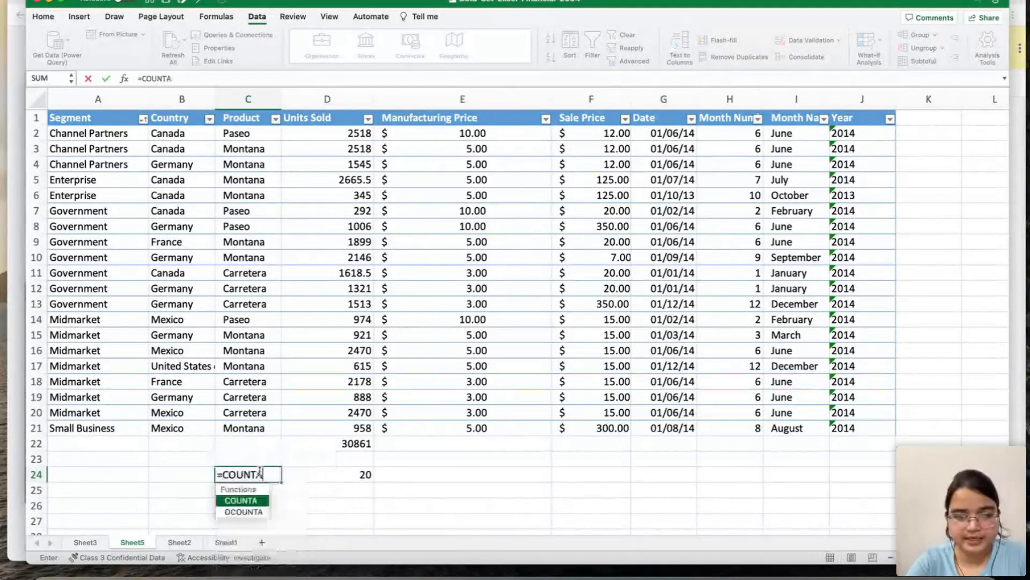
click(253, 138)
key(shift+Down)
key(shift+Down)
key(shift+Down)
key(shift+Down)
key(shift+Down)
key(shift+Down)
key(shift+Down)
key(shift+Down)
key(shift+Down)
key(shift+Down)
key(shift+Down)
key(shift+Down)
key(shift+Down)
key(shift+Down)
key(shift+Down)
key(shift+Down)
key(shift+Down)
key(shift+Down)
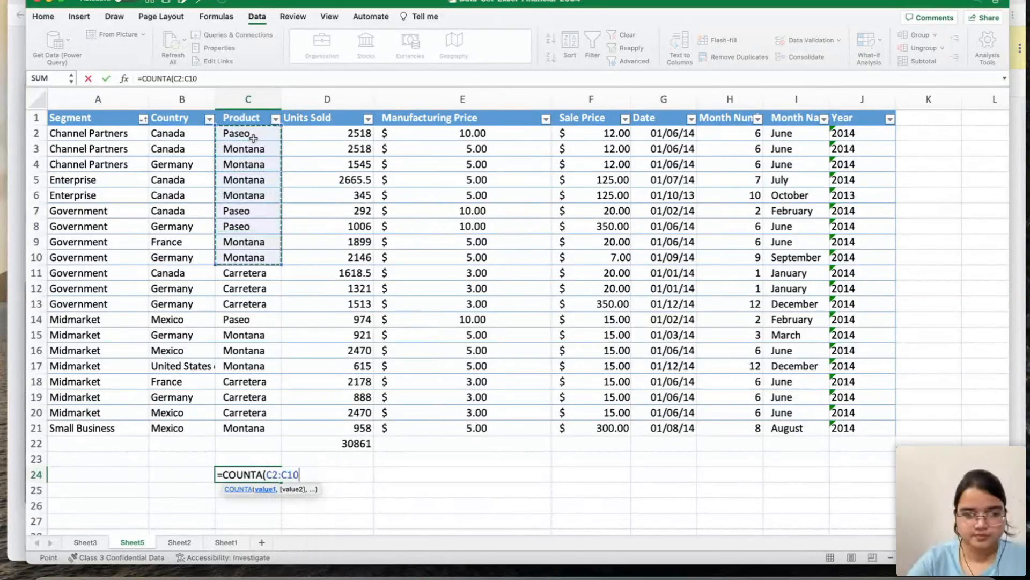
key(shift+Down)
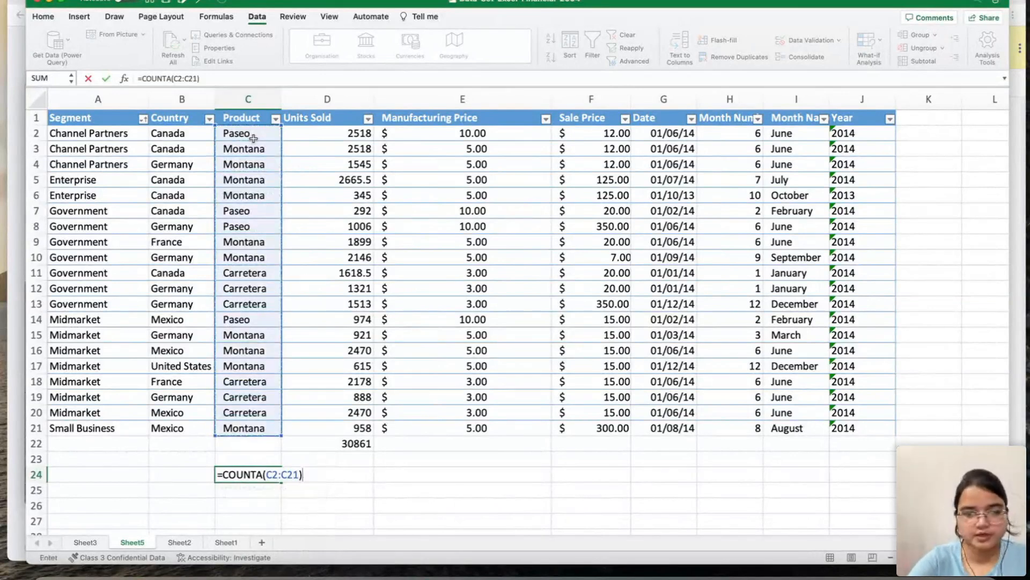
text())
key(Return)
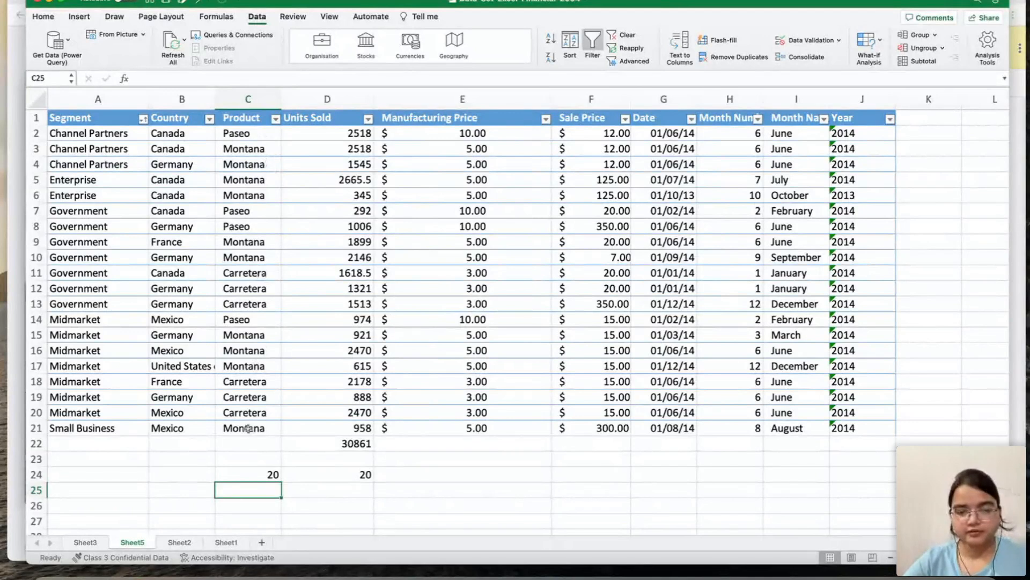
Compare the COUNTA formula in cell C24 with the COUNT formula in D24 and the Product entries they relate to.
click(236, 476)
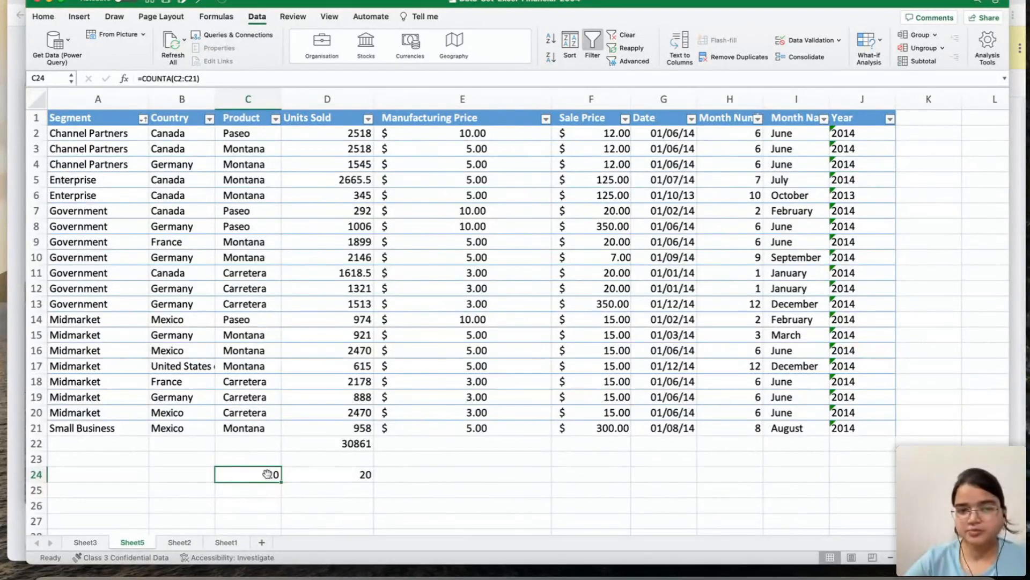
click(257, 325)
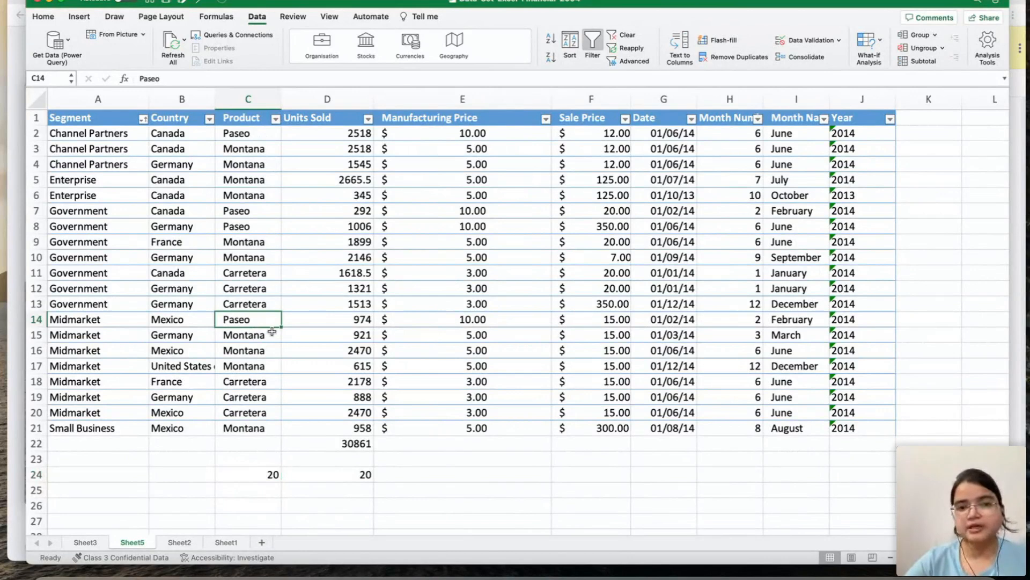
click(344, 474)
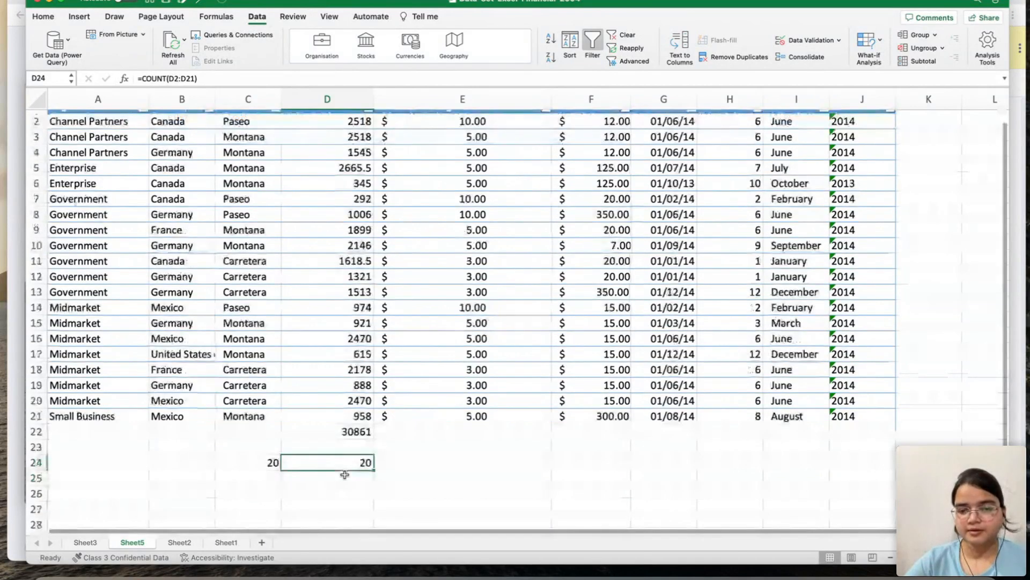
click(468, 485)
click(470, 472)
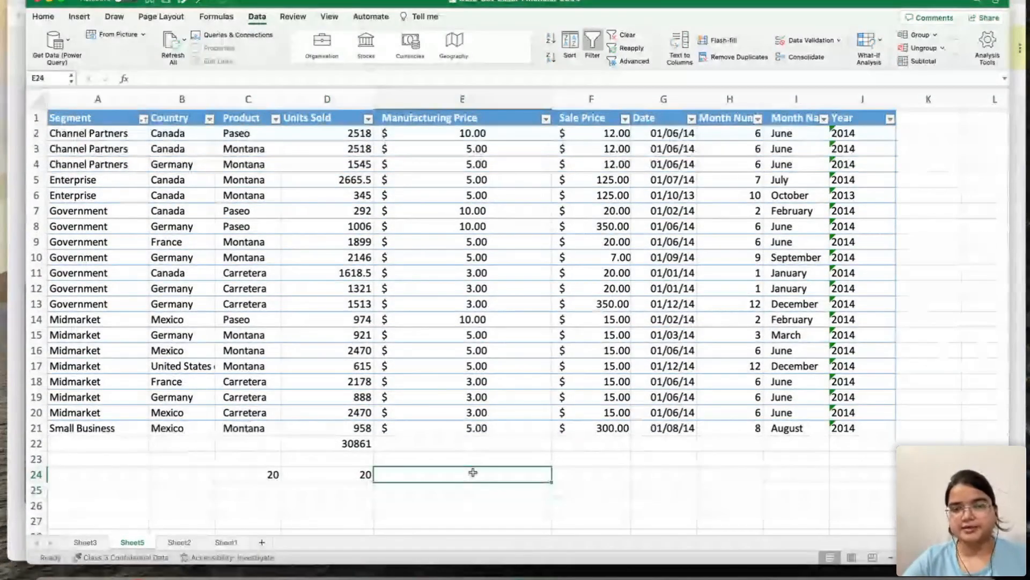
Insert a blank column before the Date column and select its header cell G1.
click(652, 100)
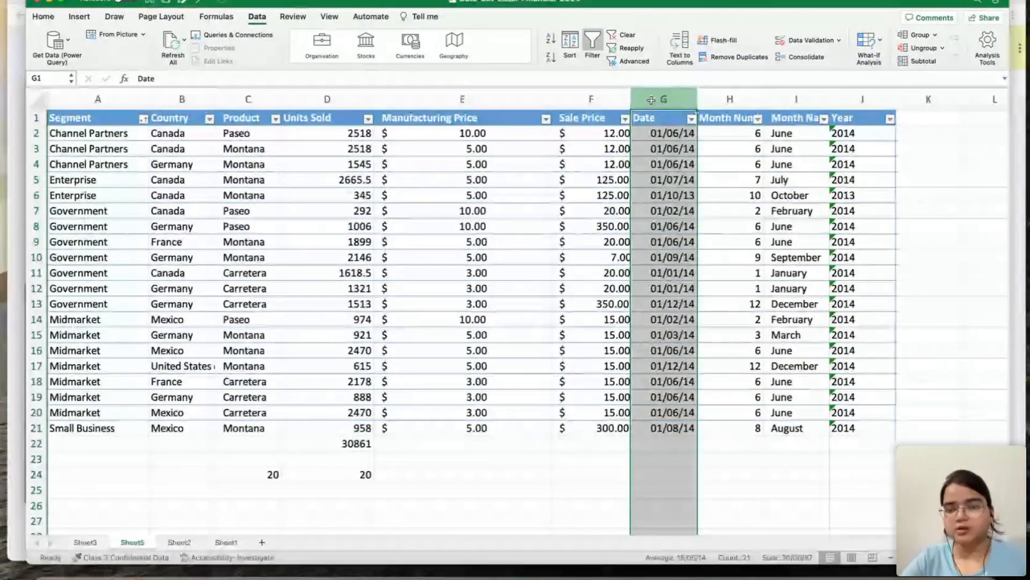
right_click(652, 100)
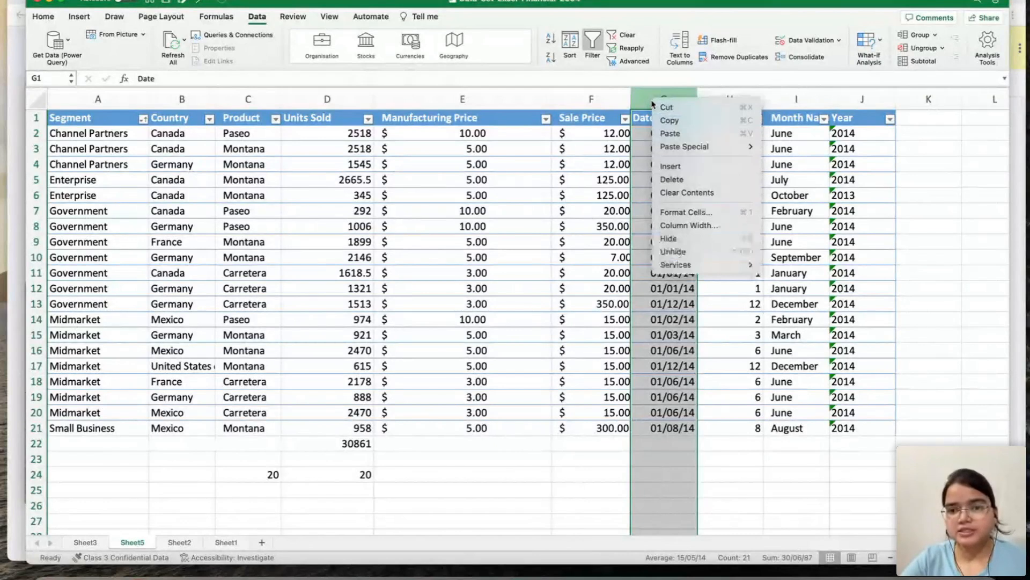
click(666, 165)
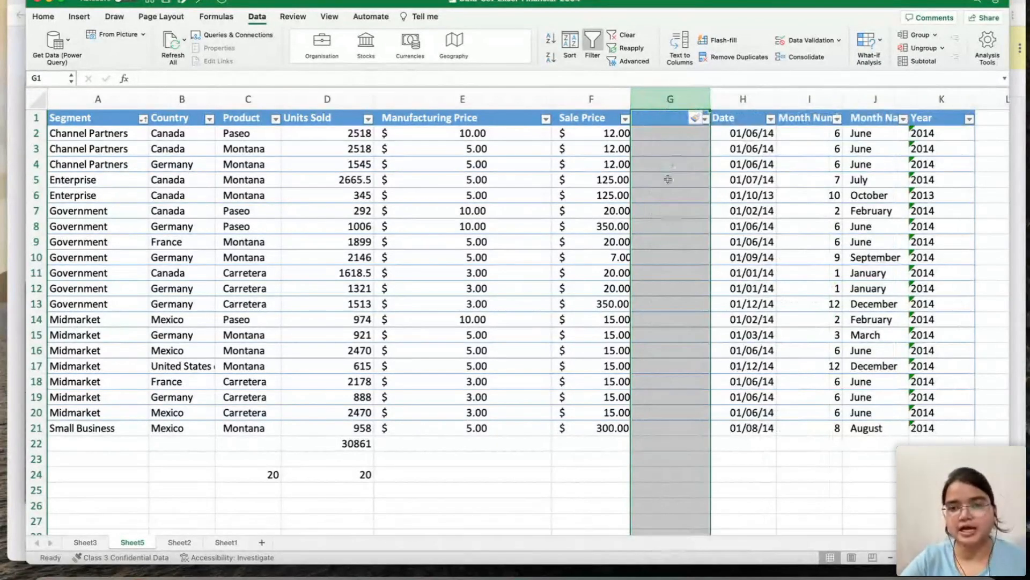
click(657, 130)
click(658, 123)
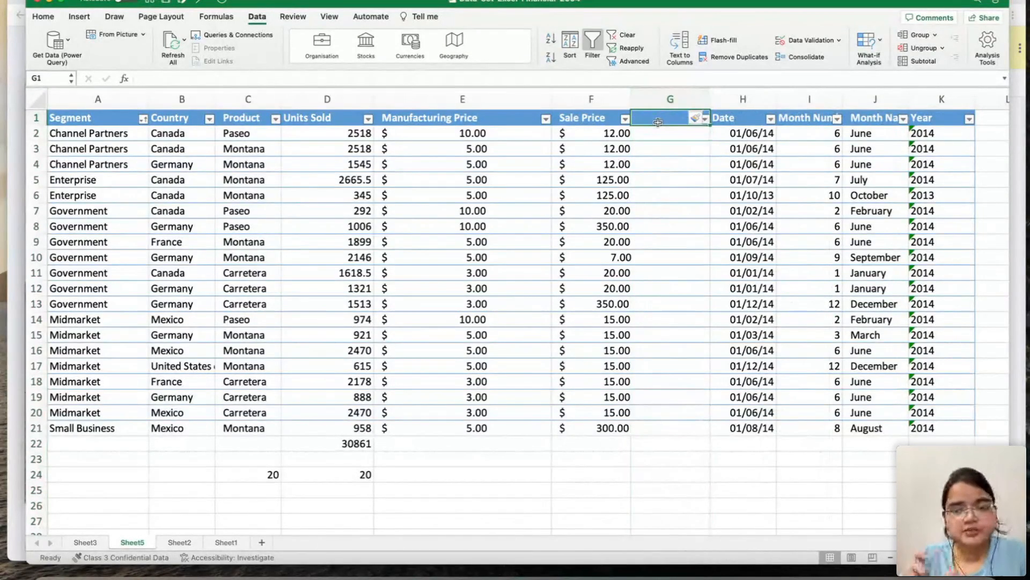
Title the new column in G1 Total Sales and check the Units Sold and Sale Price cells of row 2.
text(Total Sales)
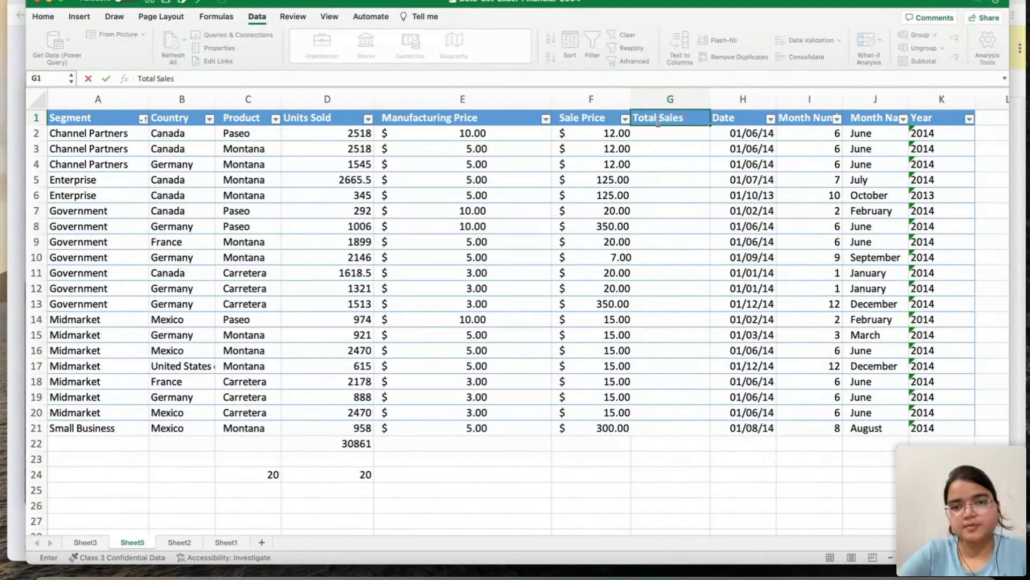
click(664, 135)
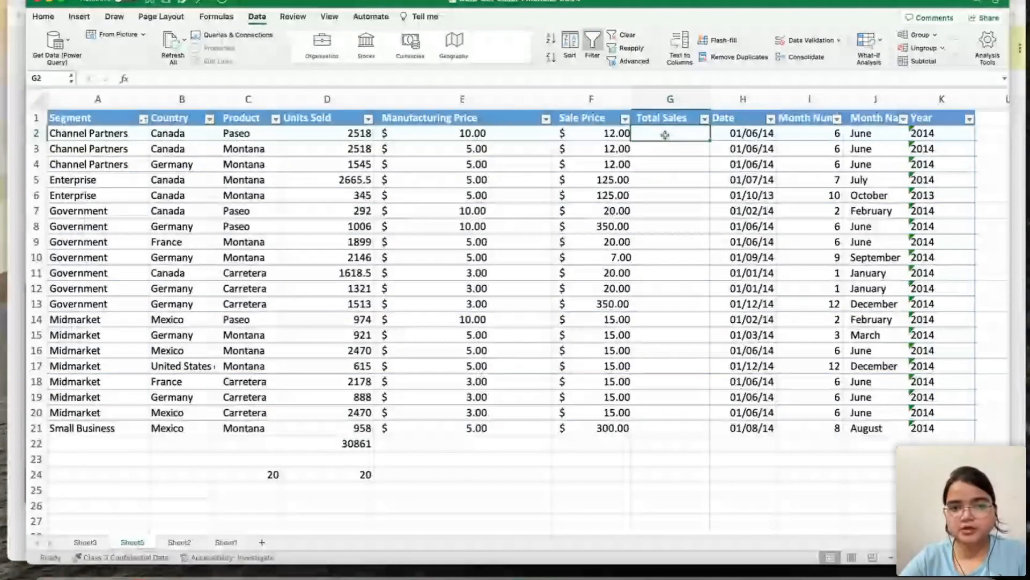
click(314, 135)
click(585, 133)
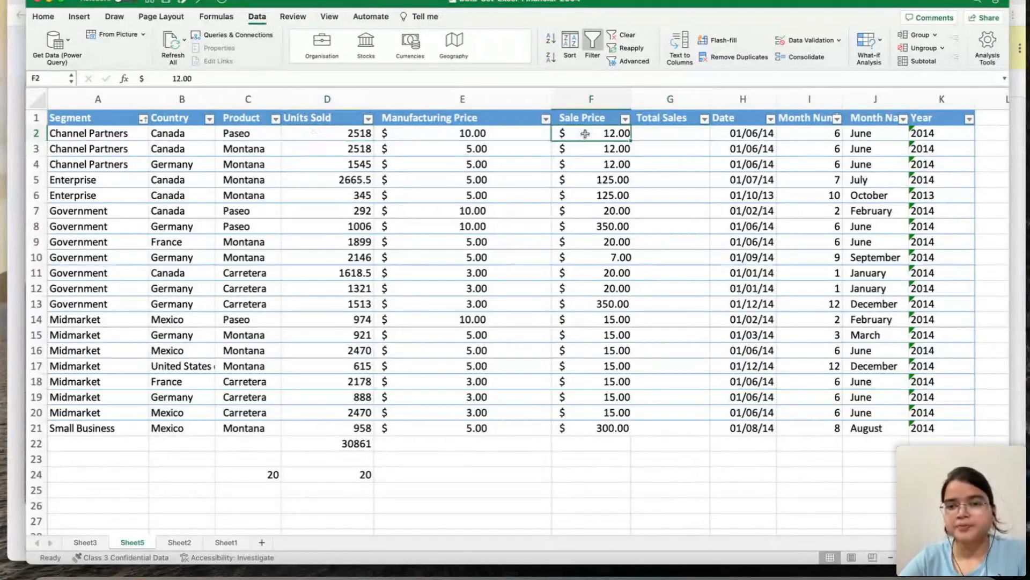
Enter the formula =D2*F2 in cell G2 to multiply Units Sold by Sale Price.
click(679, 138)
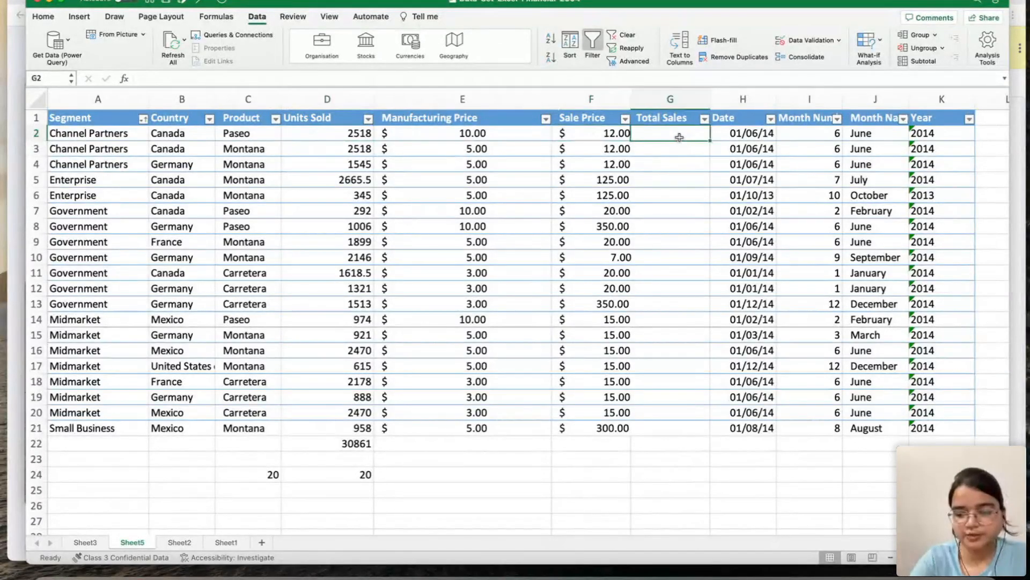
text(=)
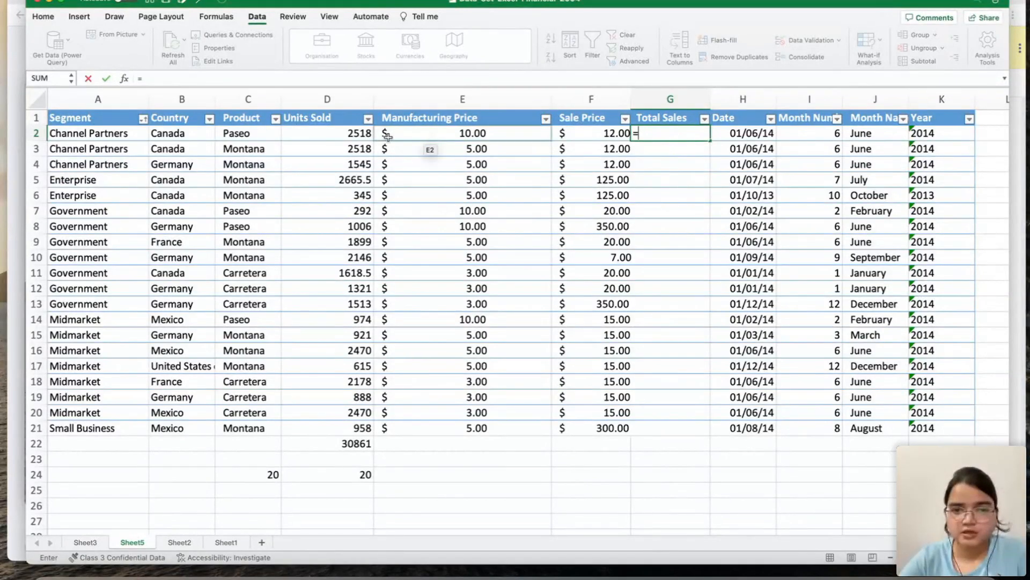
click(352, 135)
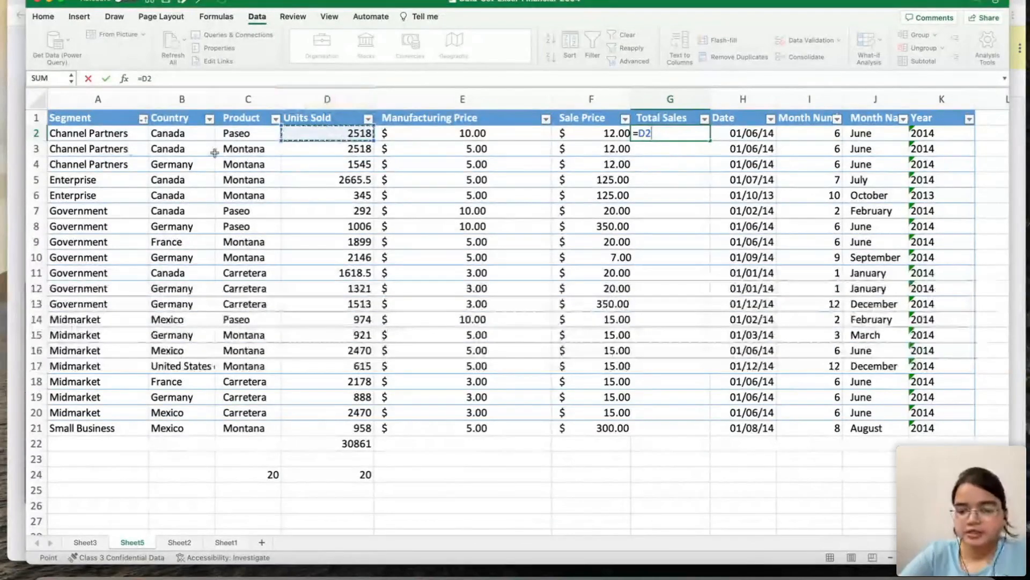
text(*)
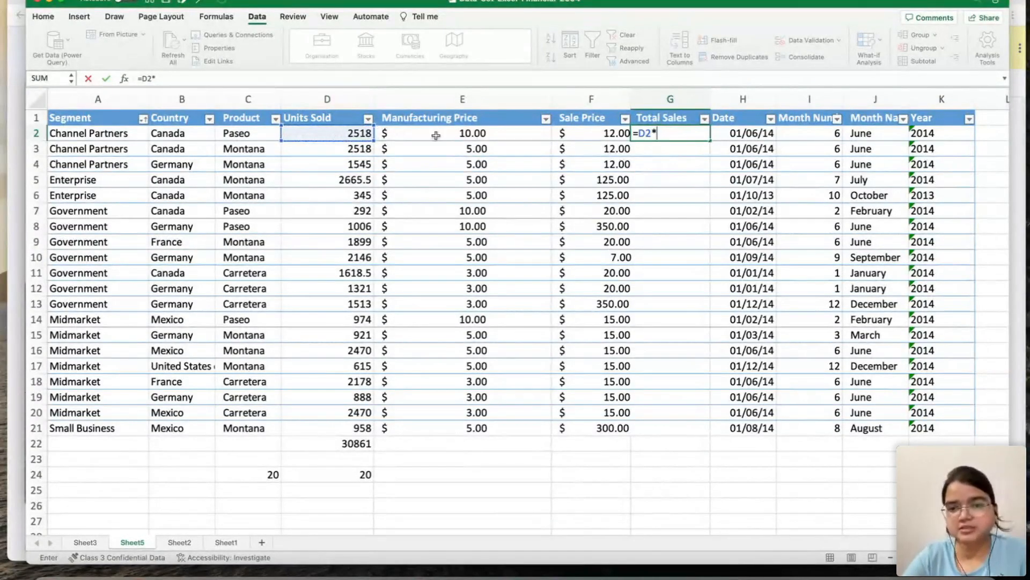
click(589, 134)
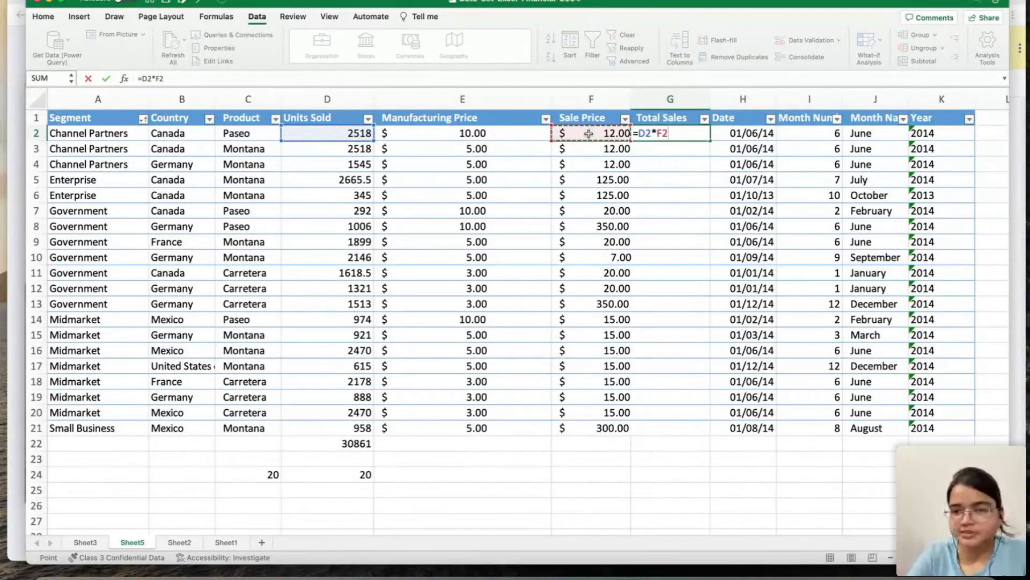
key(Return)
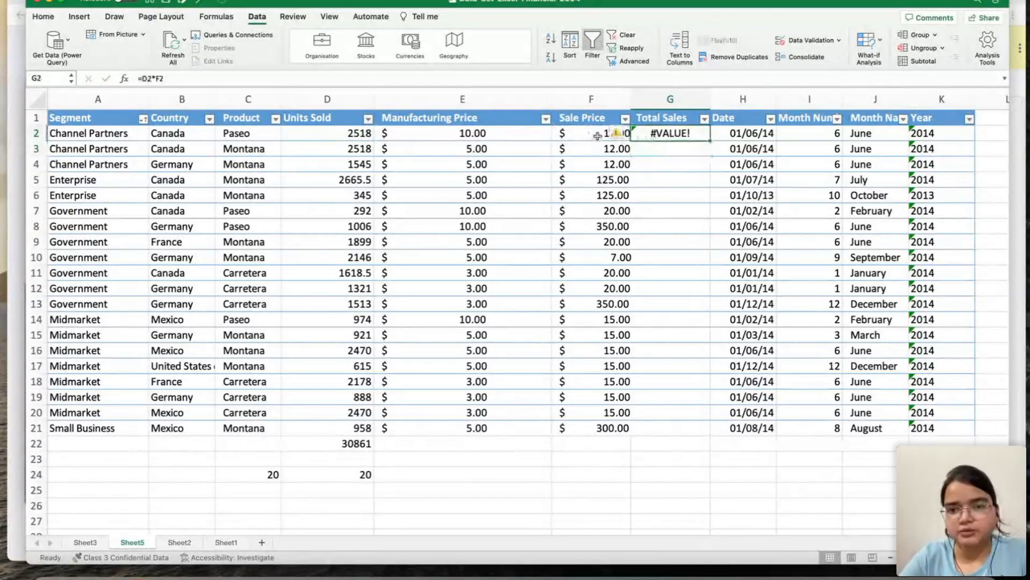
click(593, 133)
click(587, 100)
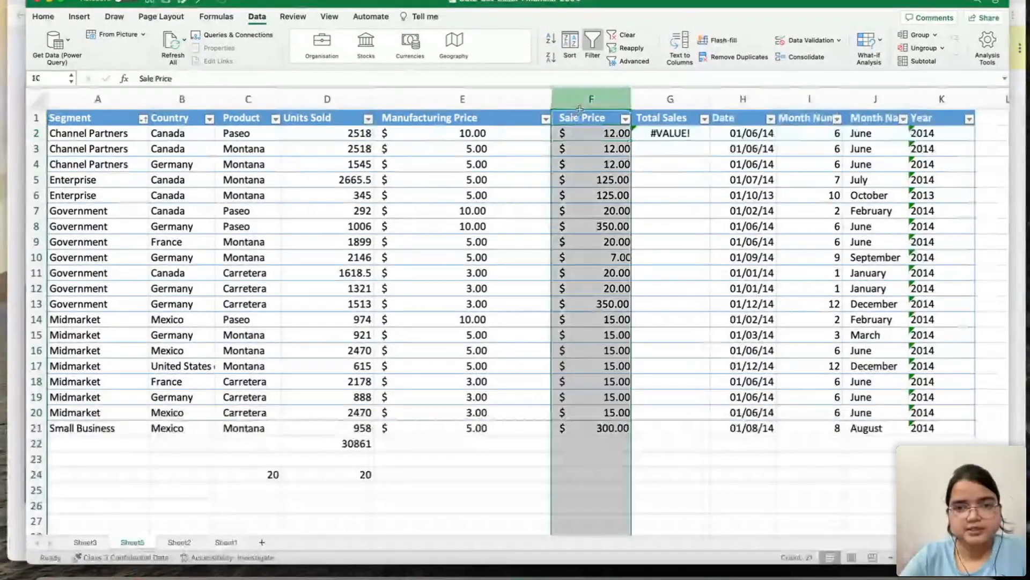
click(79, 17)
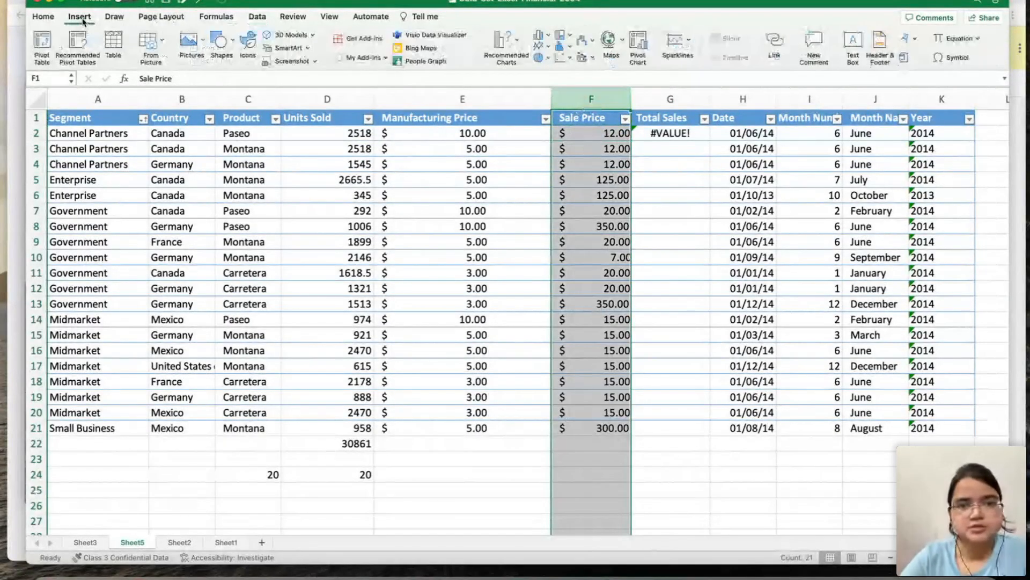
click(257, 17)
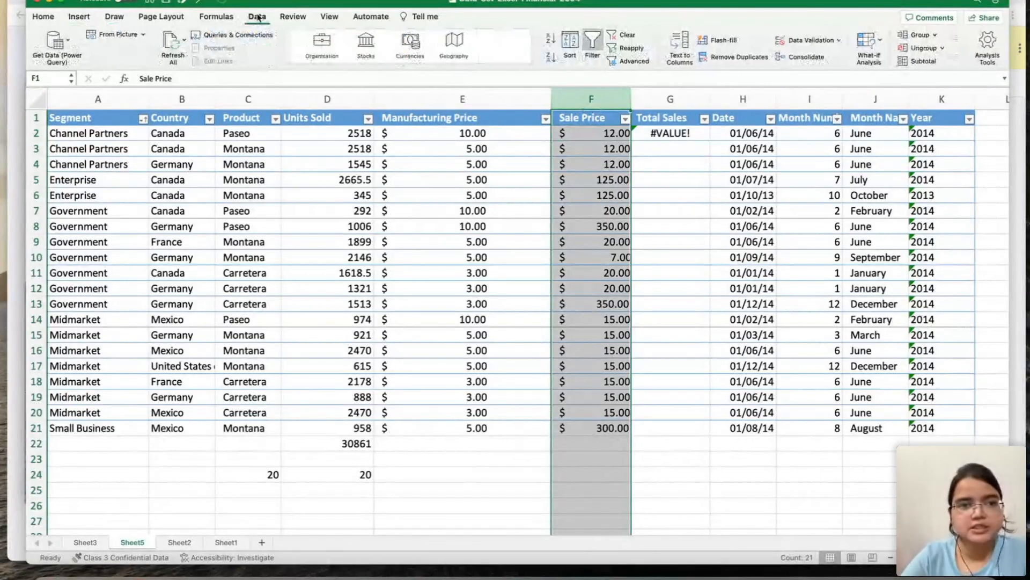
click(114, 16)
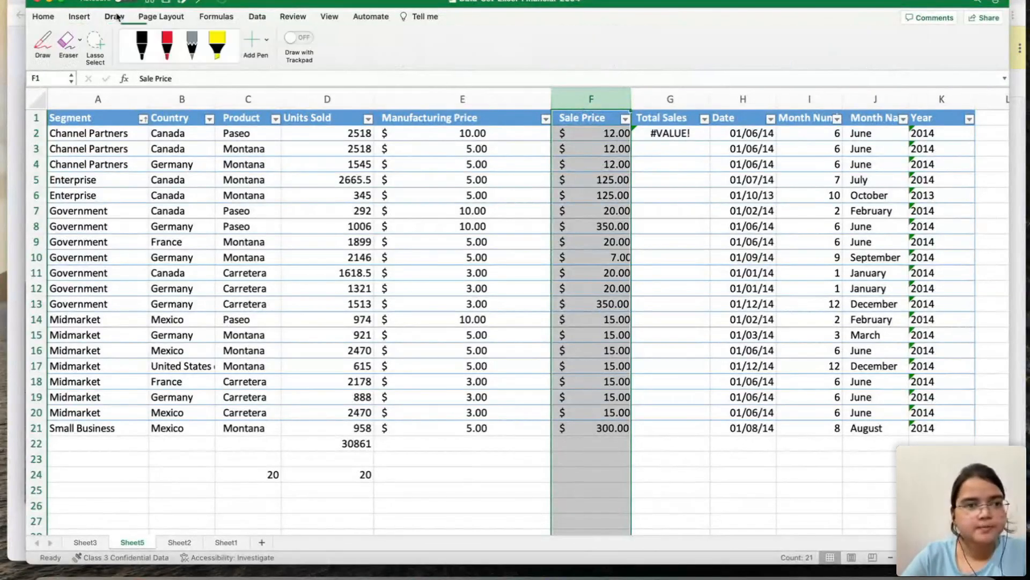
click(79, 17)
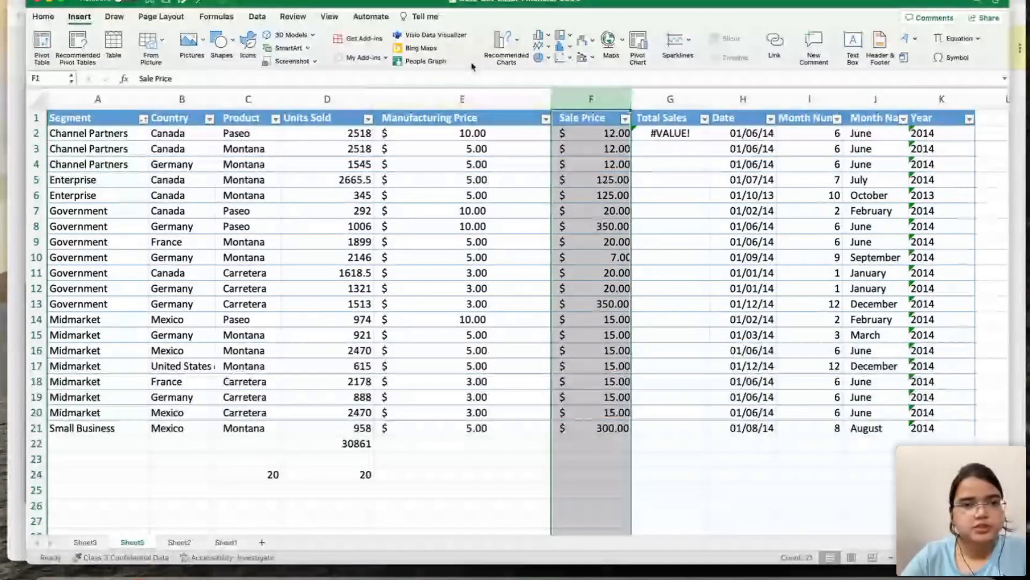
click(293, 17)
click(253, 19)
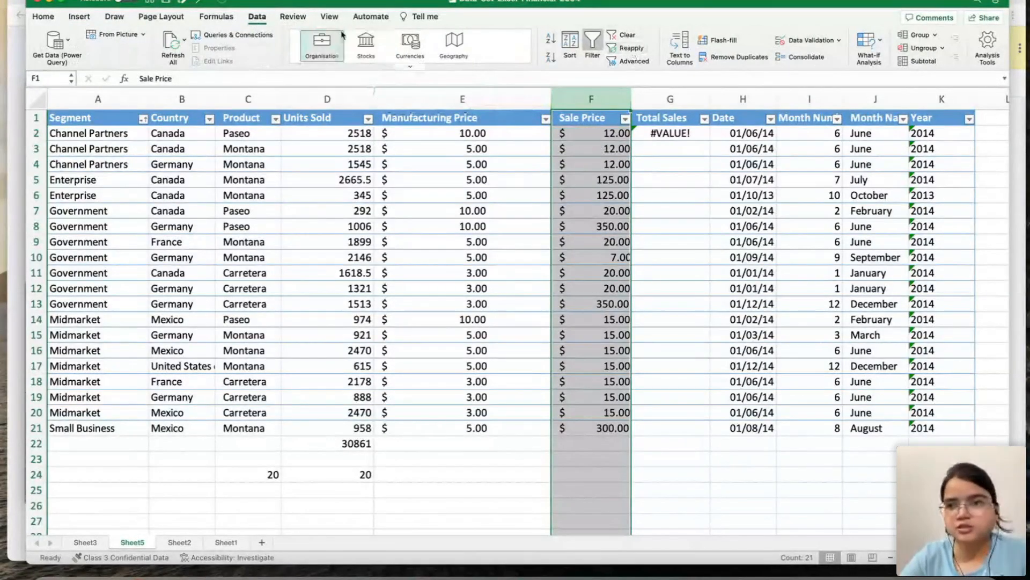
Remove the dollar sign and leading spaces from the Sale Price in cell F2, leaving only 12.00.
click(580, 139)
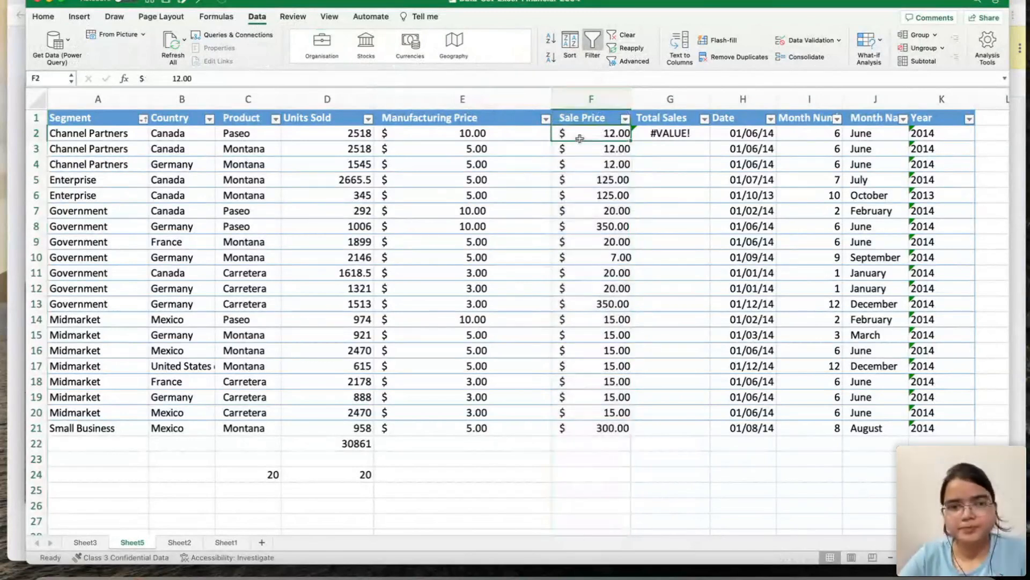
click(171, 79)
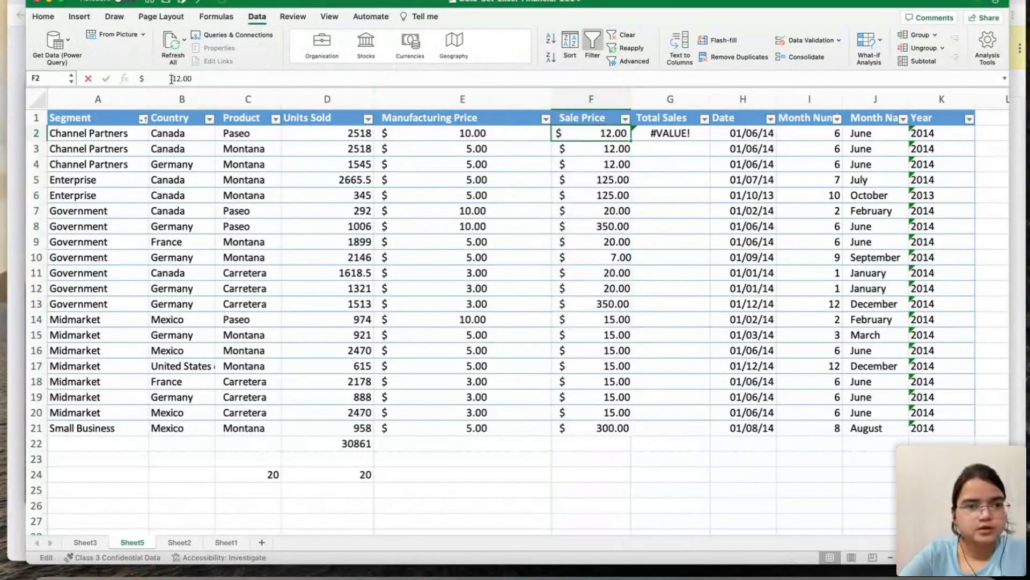
key(BackSpace)
key(BackSpace)
key(BackSpace)
key(BackSpace)
key(BackSpace)
key(BackSpace)
key(BackSpace)
key(BackSpace)
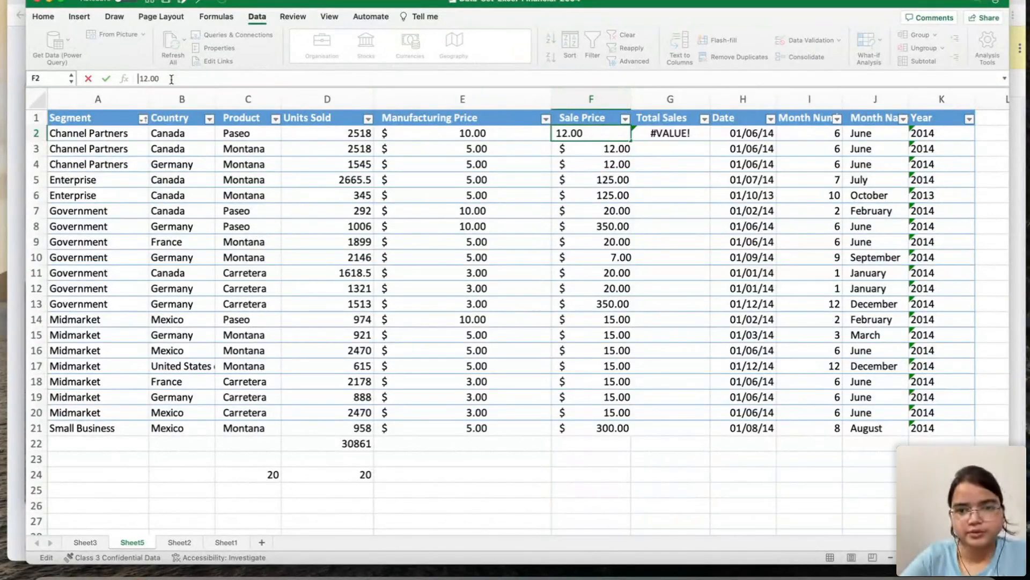
click(456, 257)
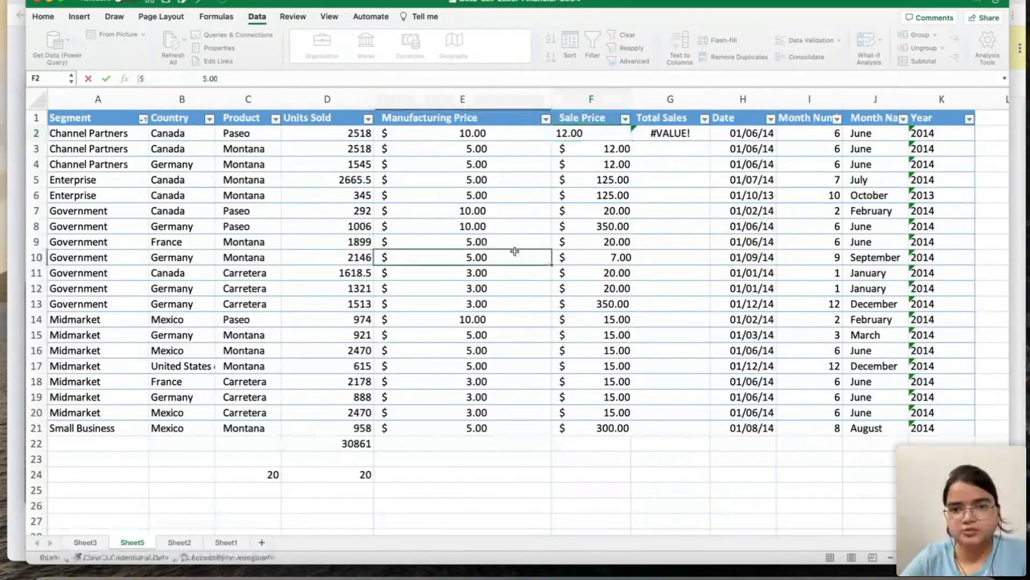
click(617, 152)
Fill the Total Sales formula from G2 down to G21 and inspect the error options of cell G3.
click(671, 136)
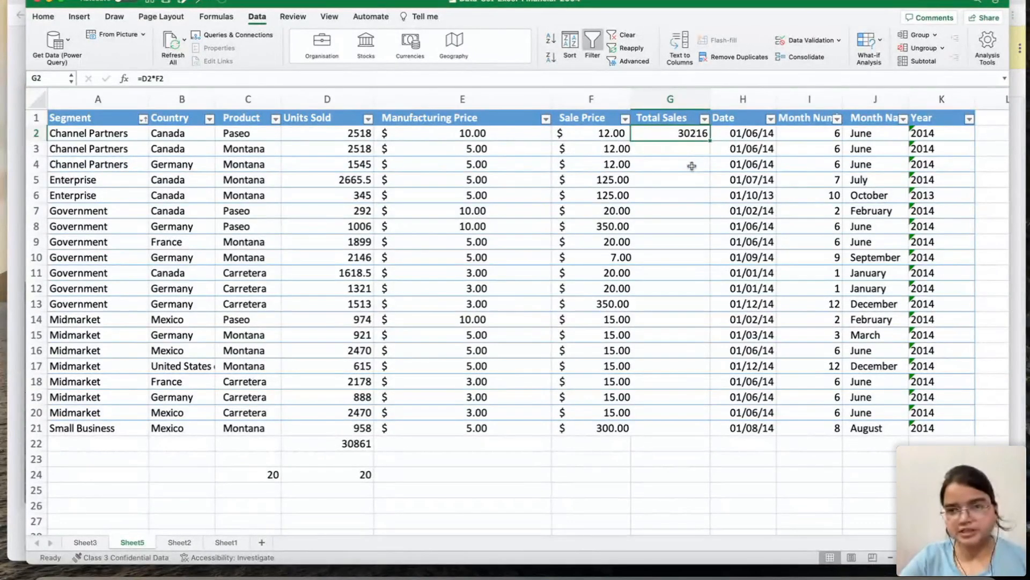
drag(712, 140, 714, 433)
click(660, 148)
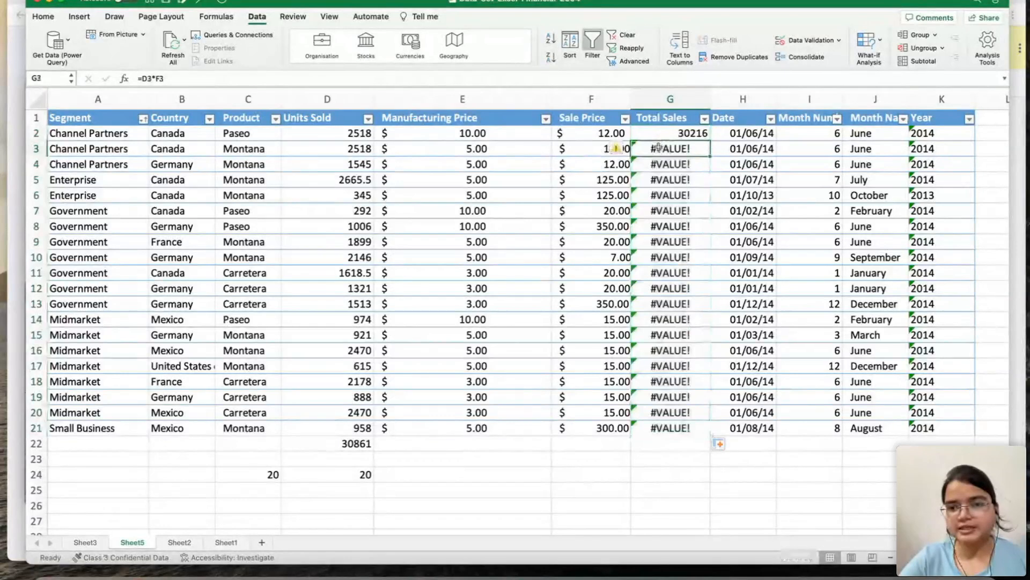
click(619, 149)
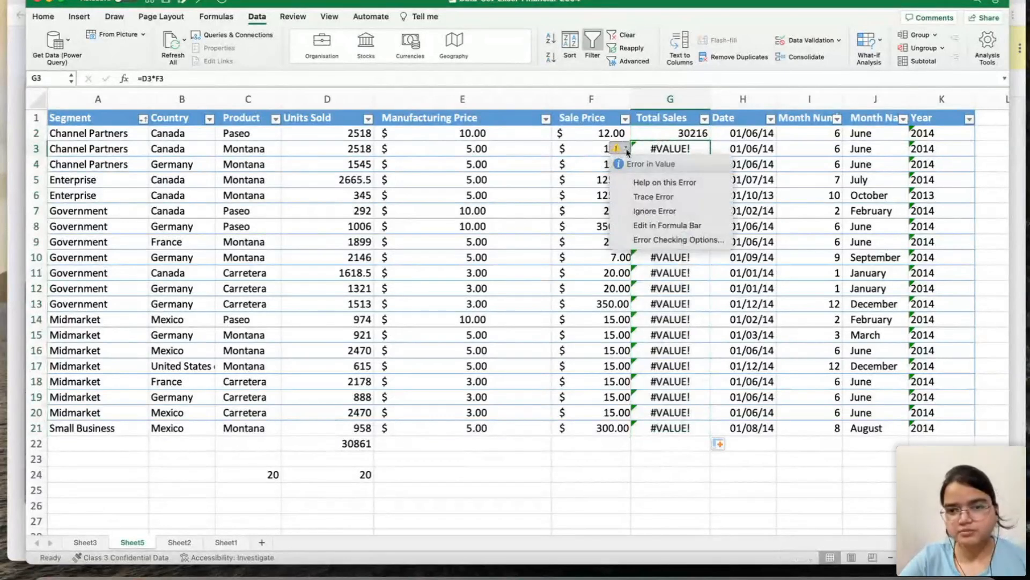
click(593, 148)
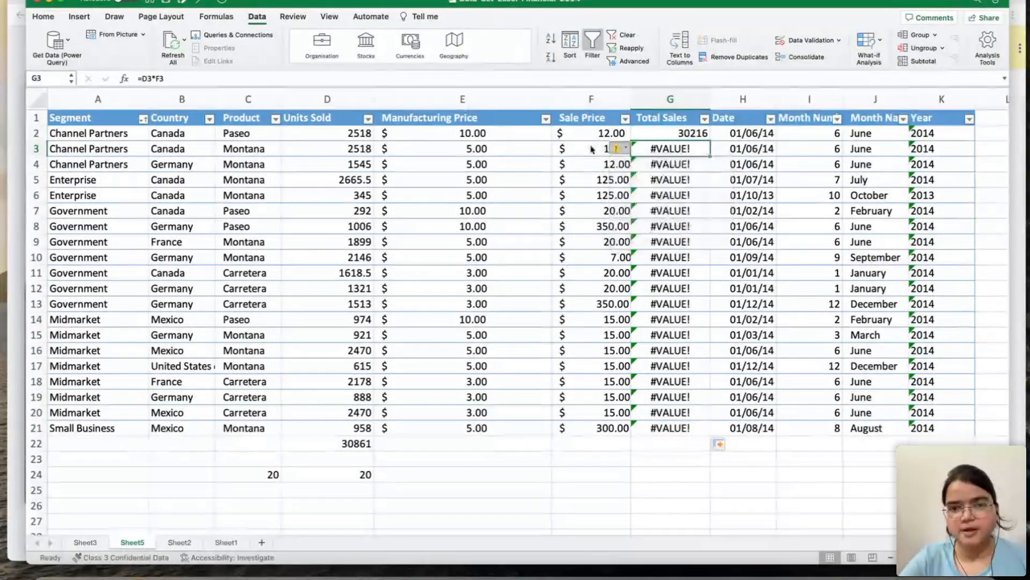
Delete the extra spaces between the dollar sign and 12.00 in the Sale Price cell F3.
double_click(573, 148)
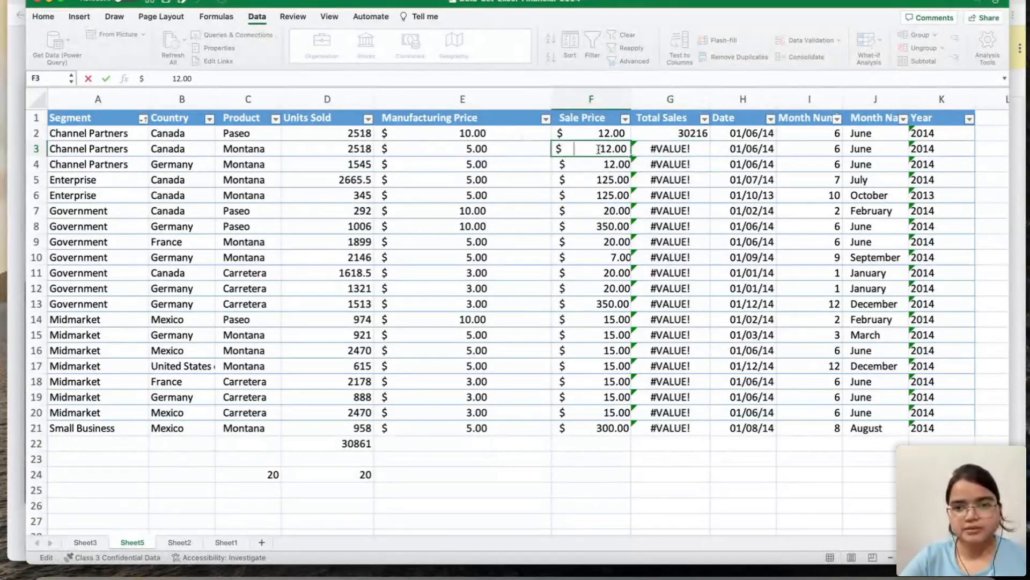
key(Delete)
key(Delete)
key(Delete)
key(Delete)
key(Delete)
key(Delete)
key(Delete)
key(Delete)
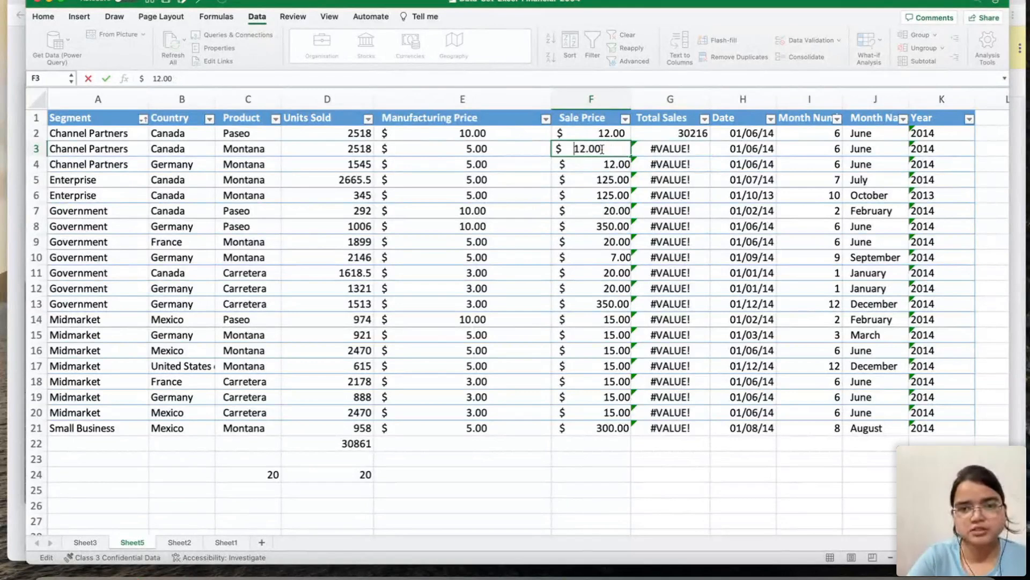
key(Return)
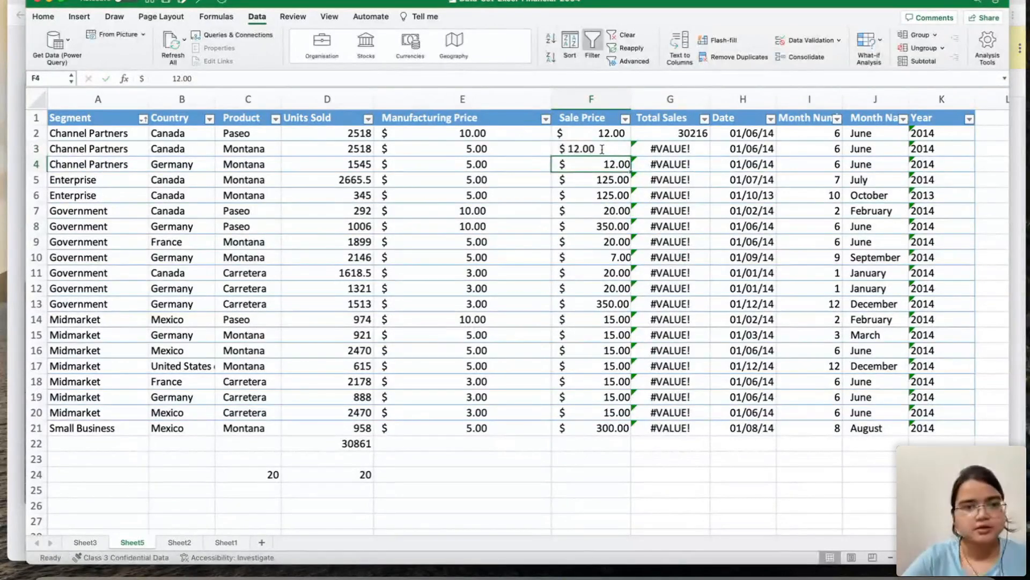
Strip the dollar sign and spaces from the Sale Price in cell F4 so that only 12.00 is entered.
click(170, 80)
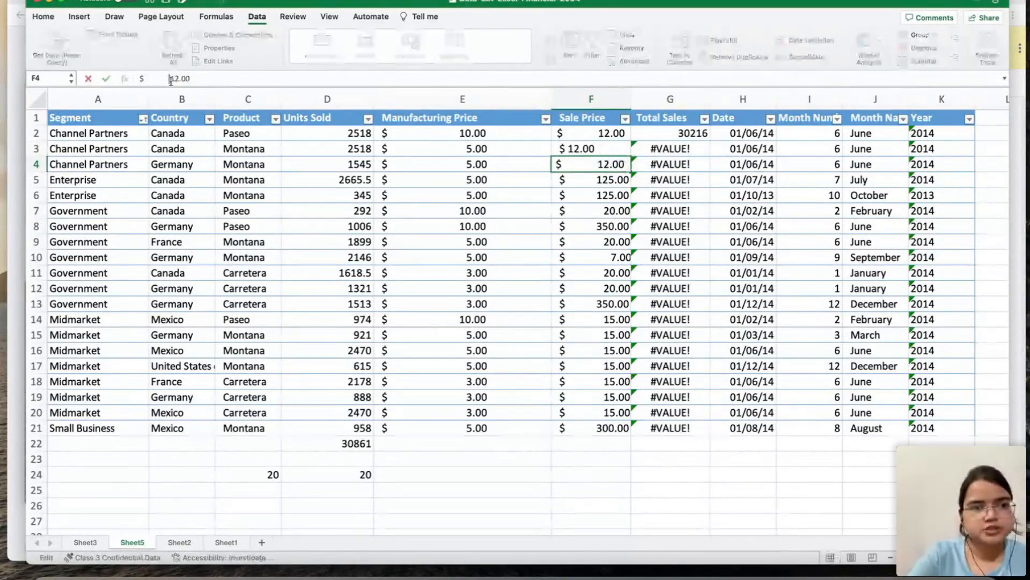
key(BackSpace)
key(BackSpace)
key(BackSpace)
key(BackSpace)
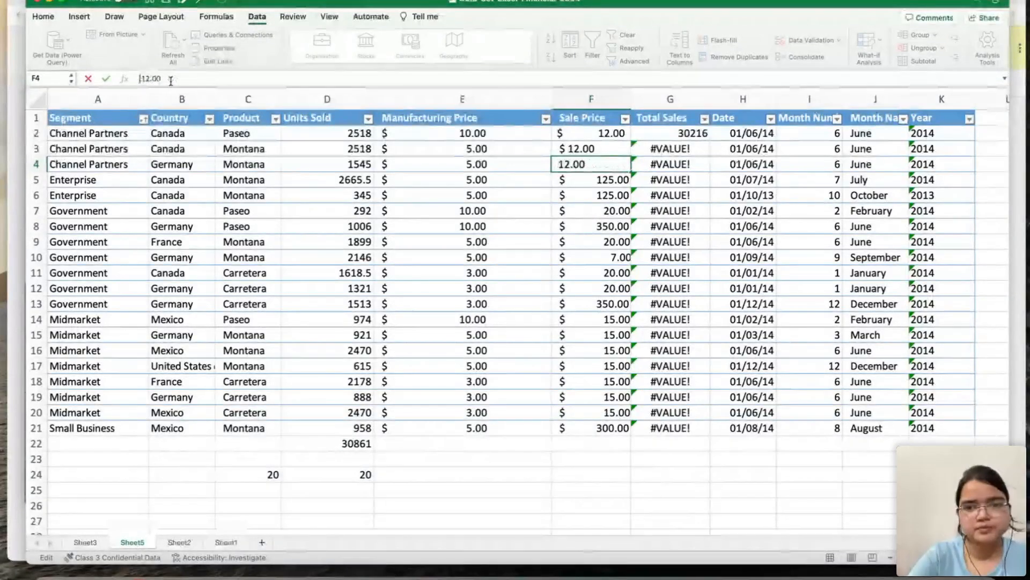
key(Return)
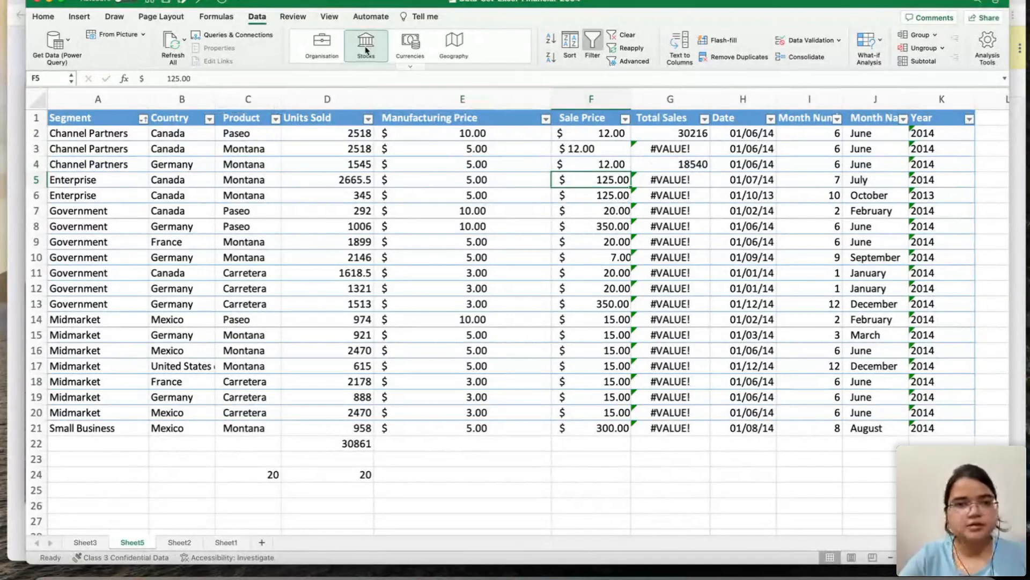
Apply the Number format to the entire Sale Price column F and check the Total Sales formula in cell G3.
click(217, 16)
click(172, 17)
click(114, 17)
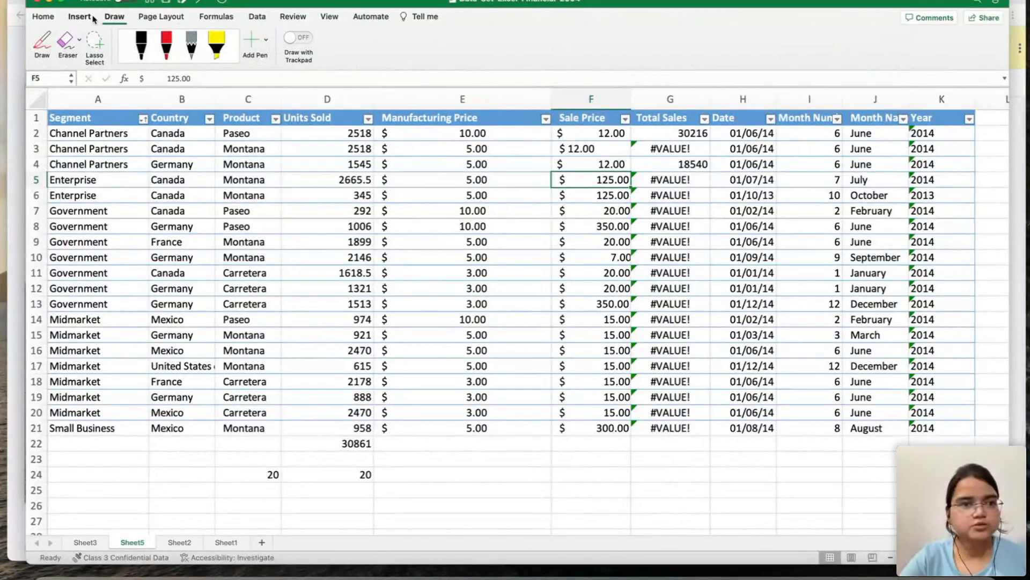
click(90, 18)
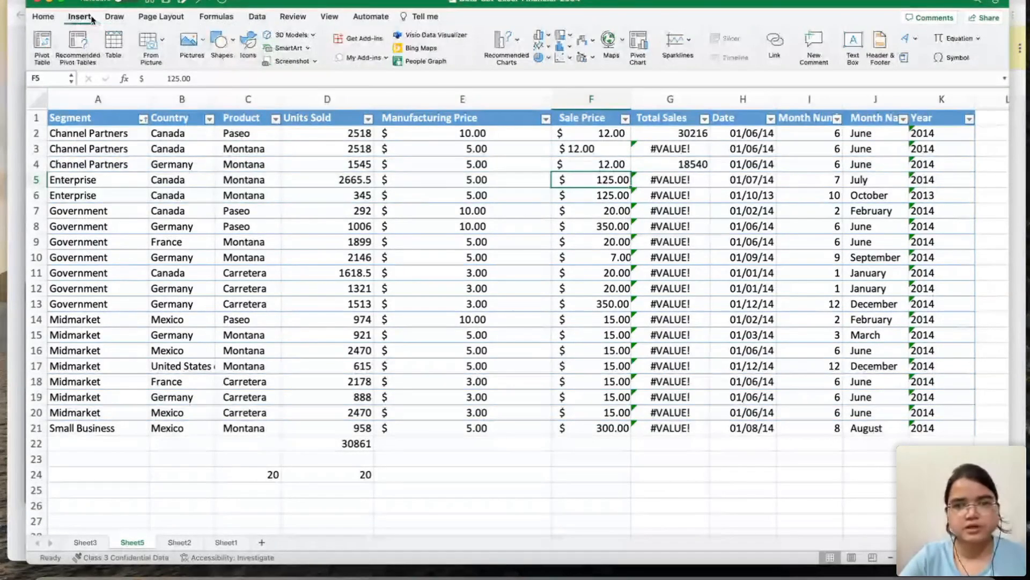
click(43, 17)
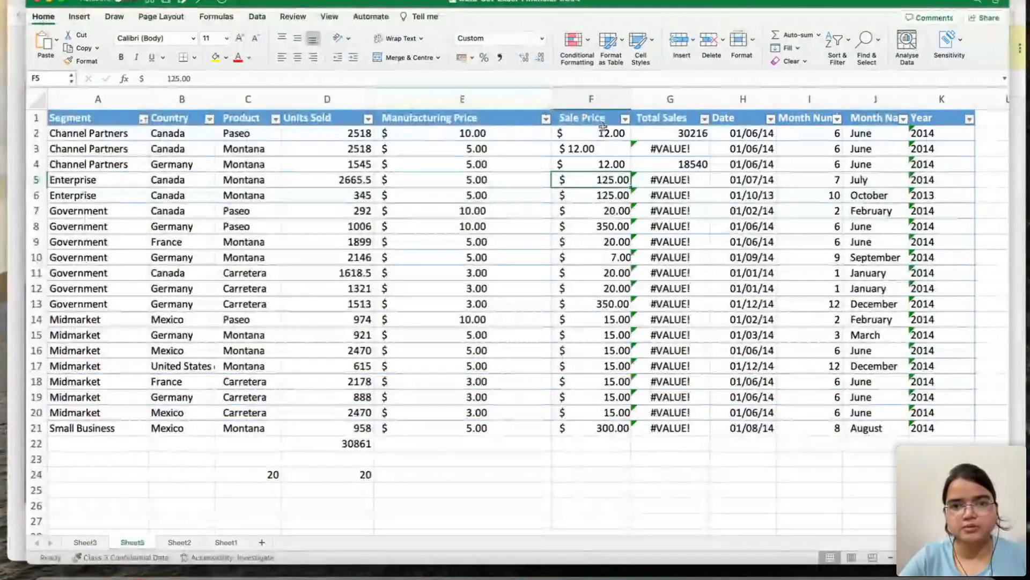
click(591, 99)
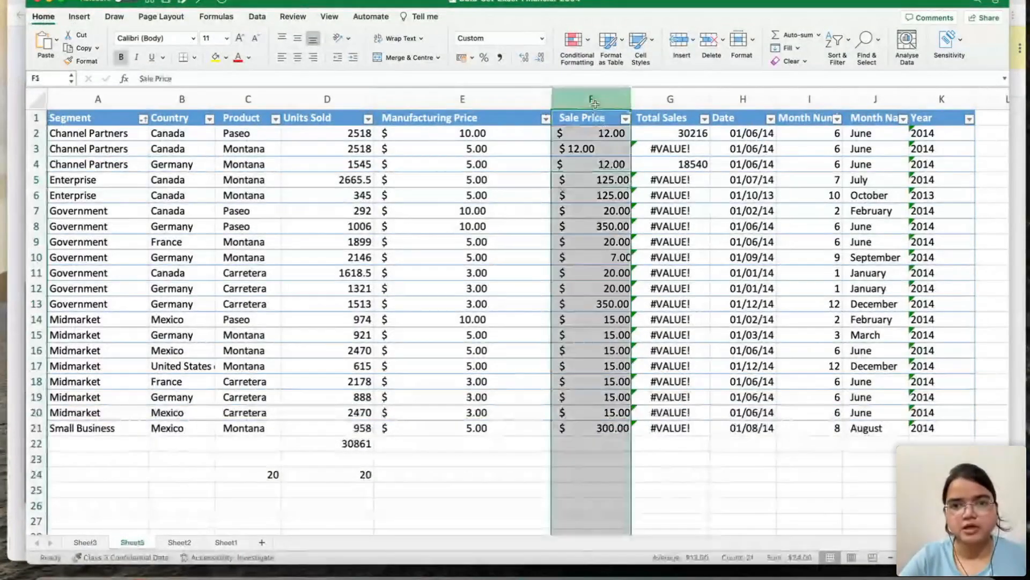
click(542, 38)
click(530, 84)
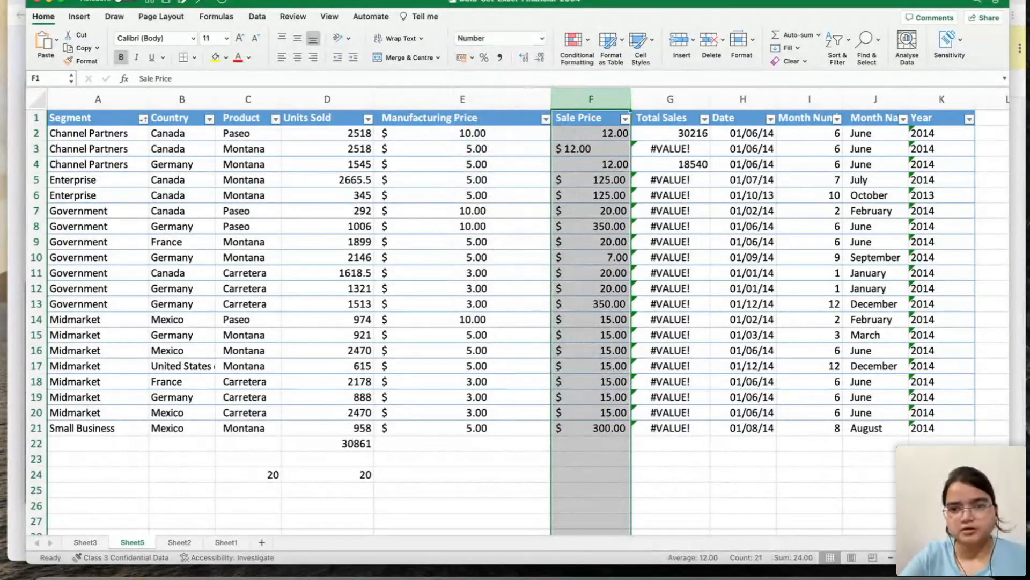
click(666, 273)
click(650, 152)
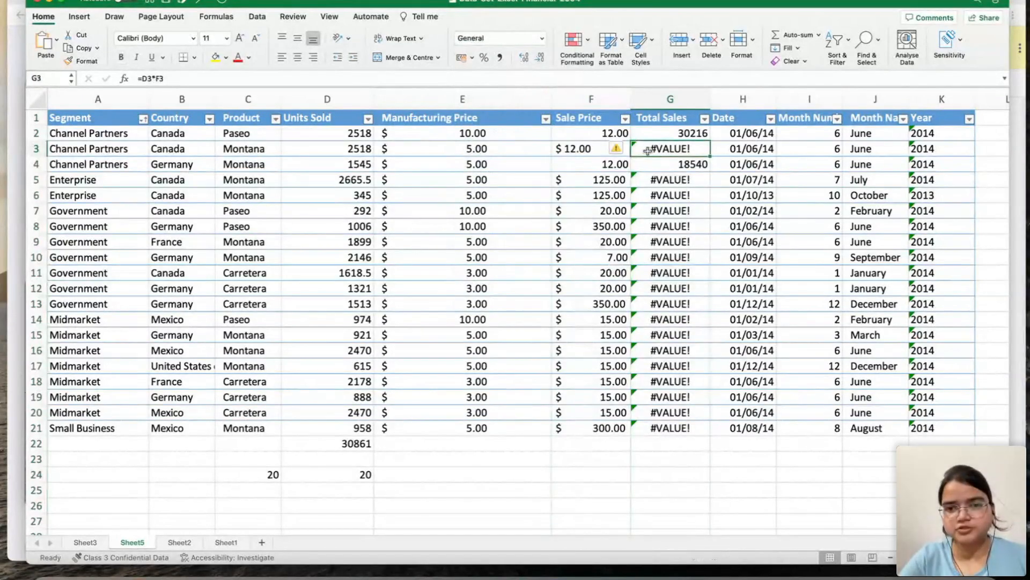
Apply the Currency format to Sale Price cell F3 and to the entire Sale Price column F.
click(594, 150)
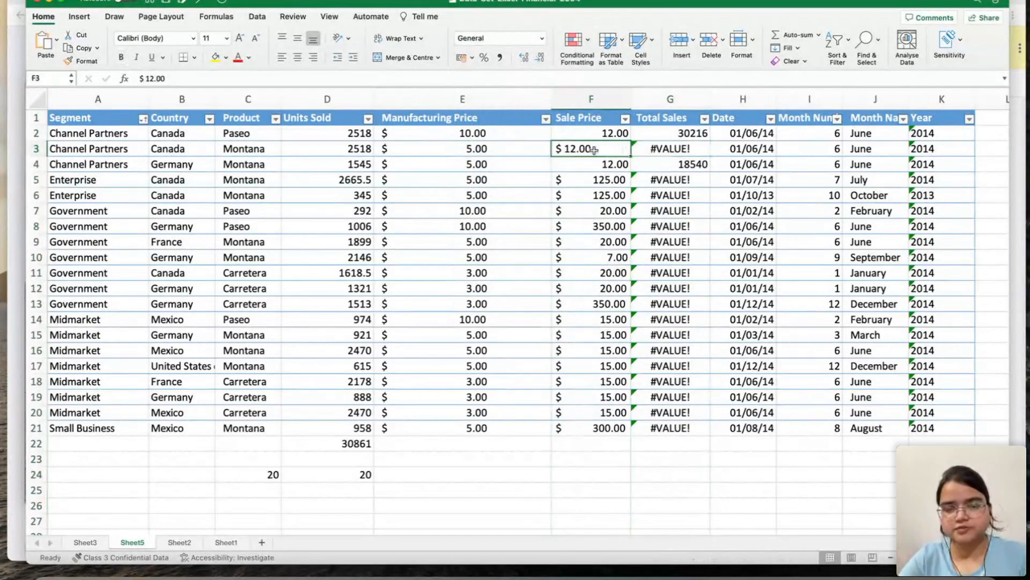
click(542, 38)
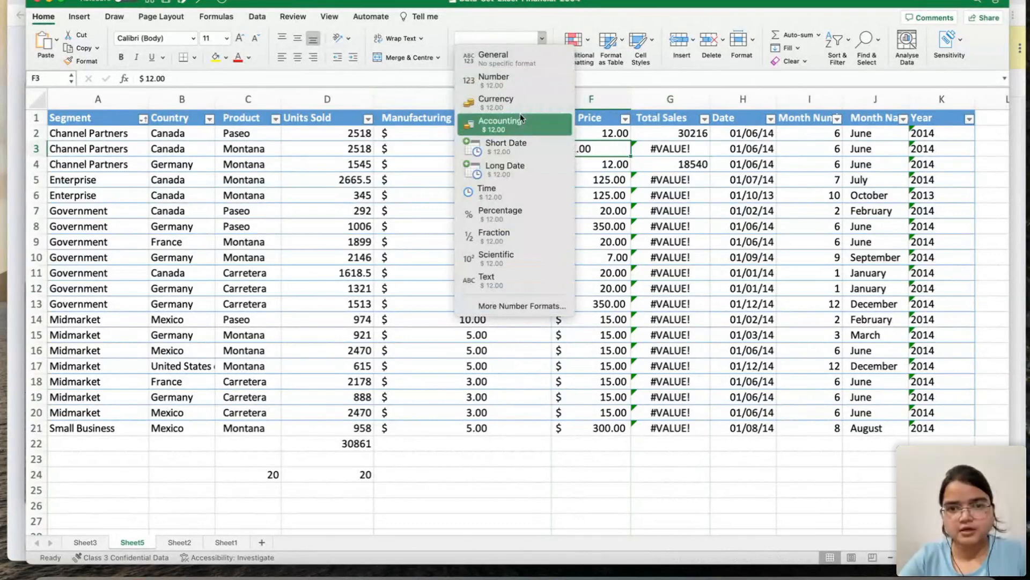
click(520, 105)
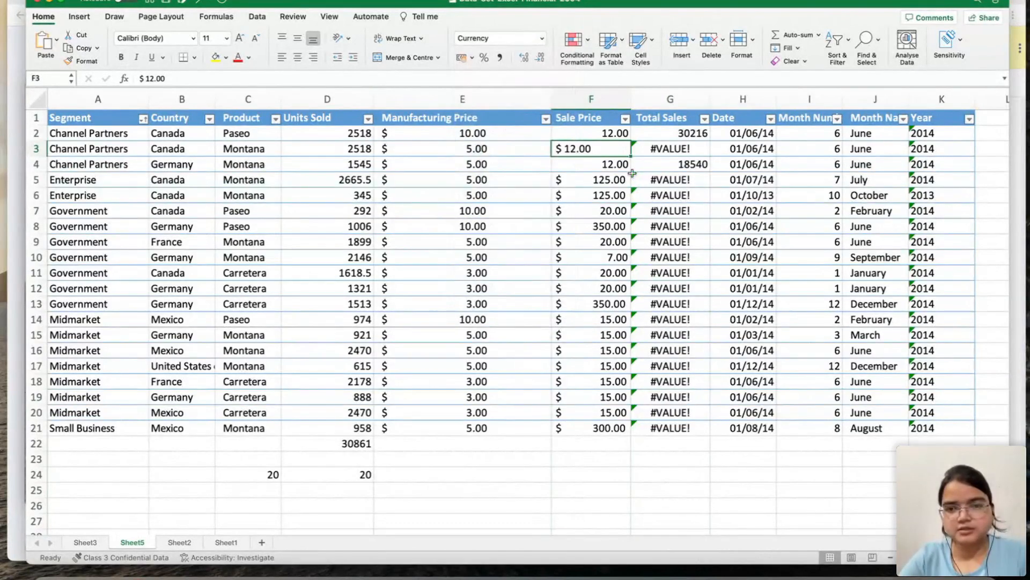
click(592, 123)
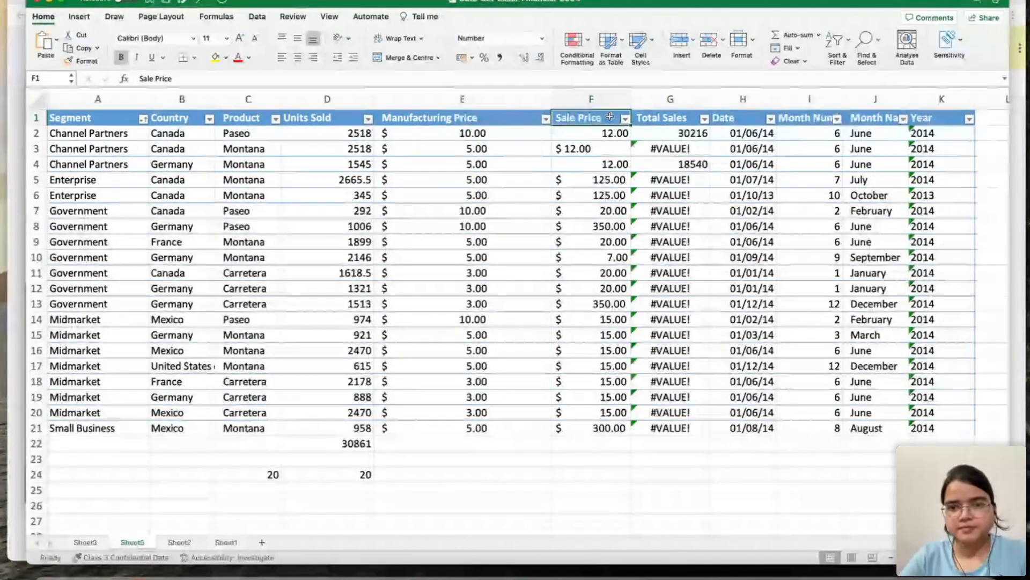
click(604, 106)
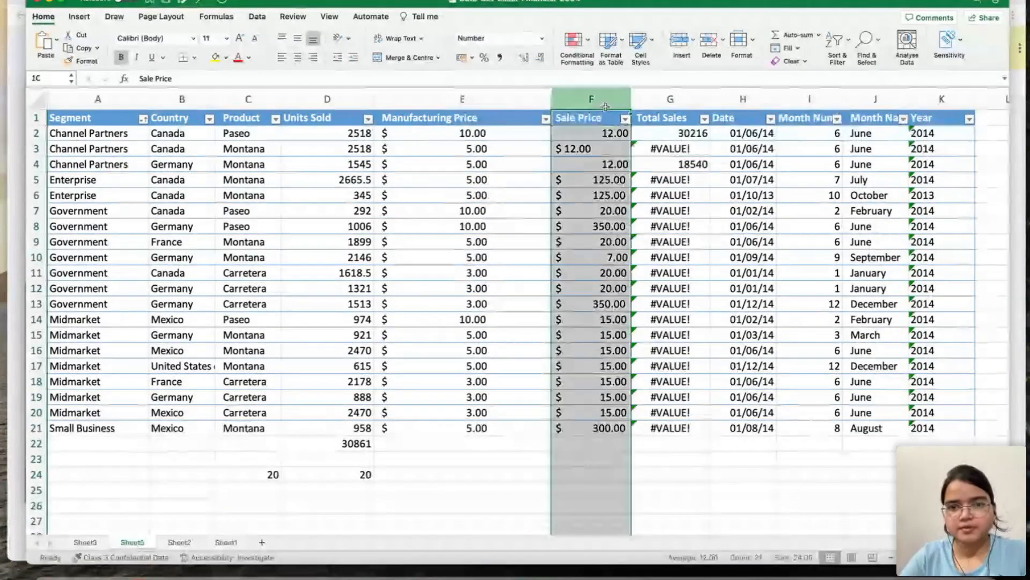
click(542, 38)
click(499, 102)
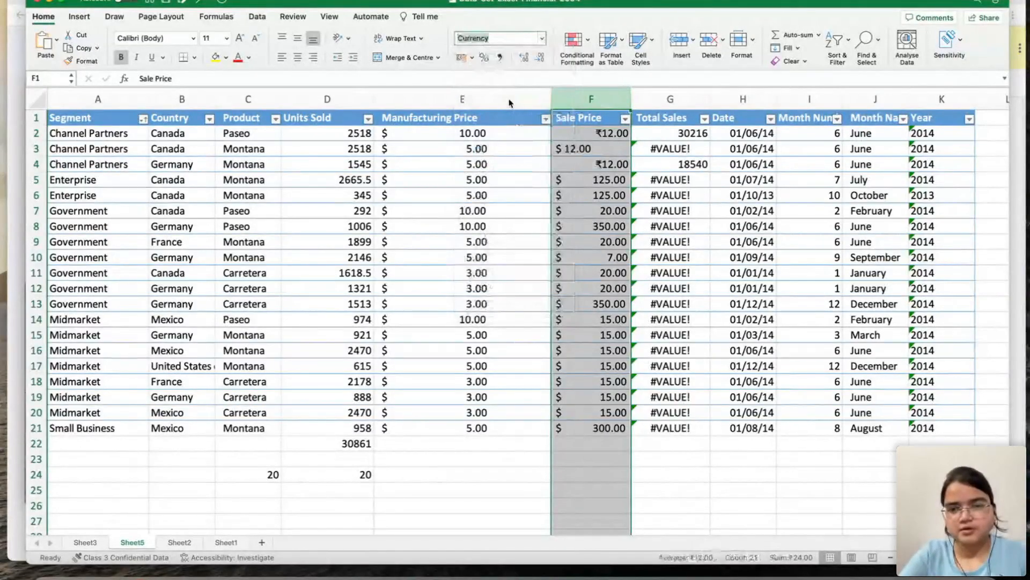
Clear the Total Sales cell G3 and re-enter its formula as =D3*F3.
click(687, 162)
click(687, 150)
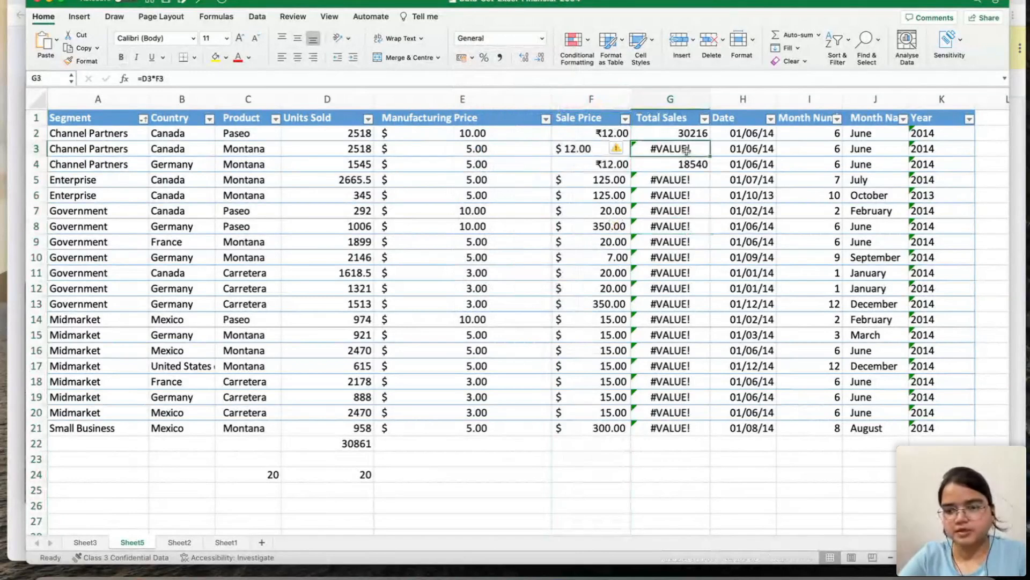
key(Delete)
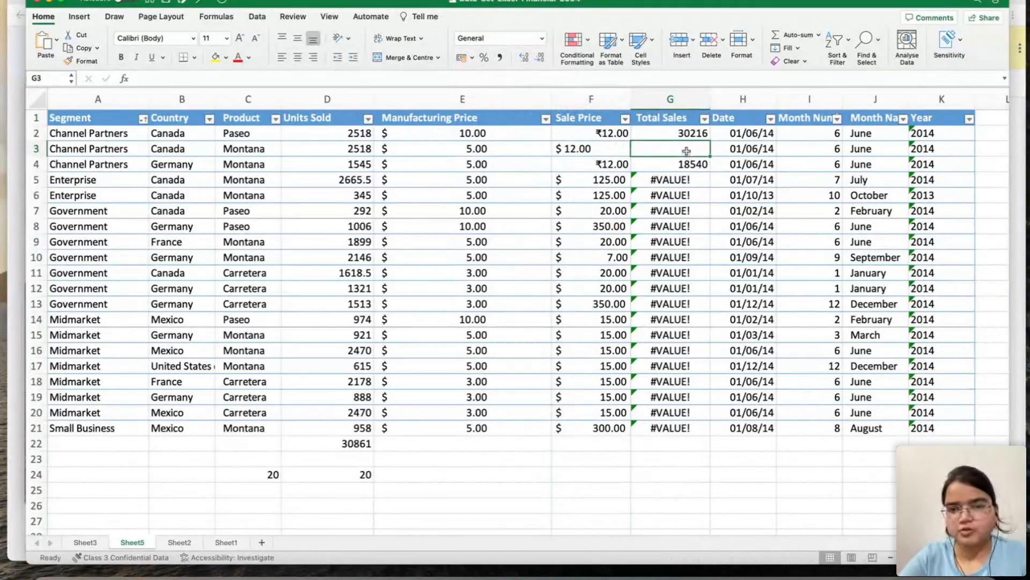
text(=)
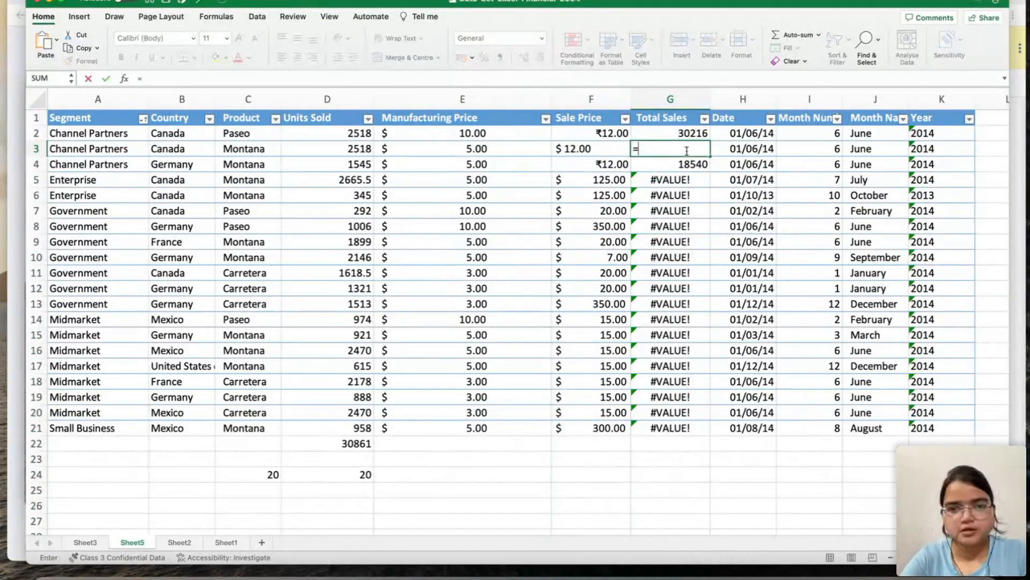
click(359, 151)
text(*)
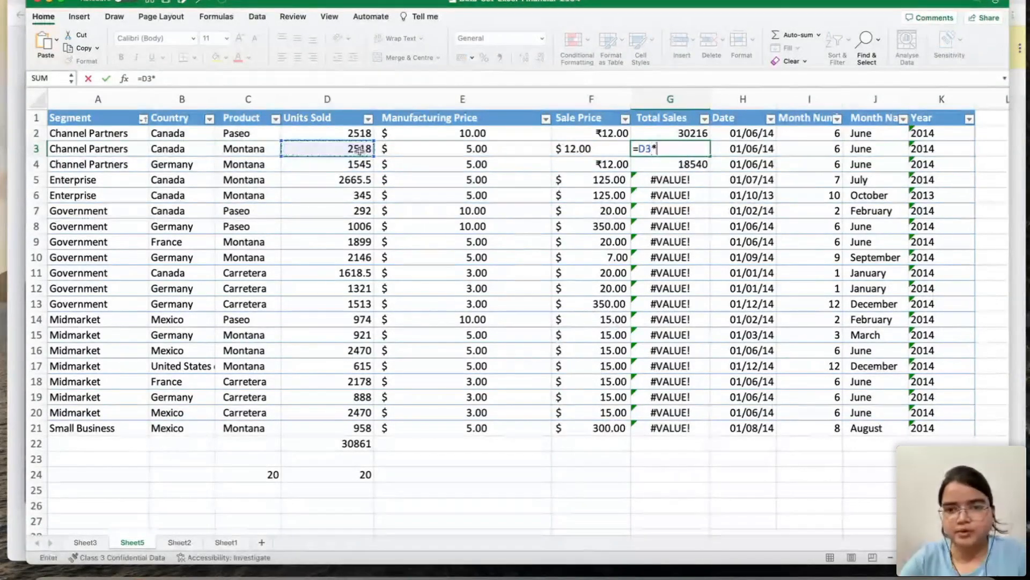
click(564, 153)
key(Return)
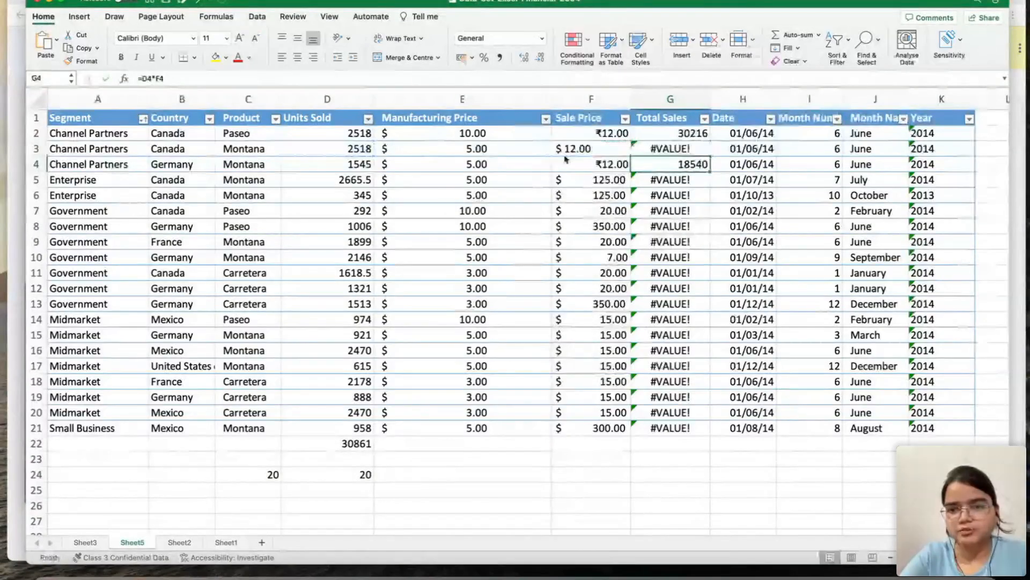
click(698, 151)
Remove the dollar sign and space from the Sale Price in cell F3, leaving only 12.00.
click(589, 149)
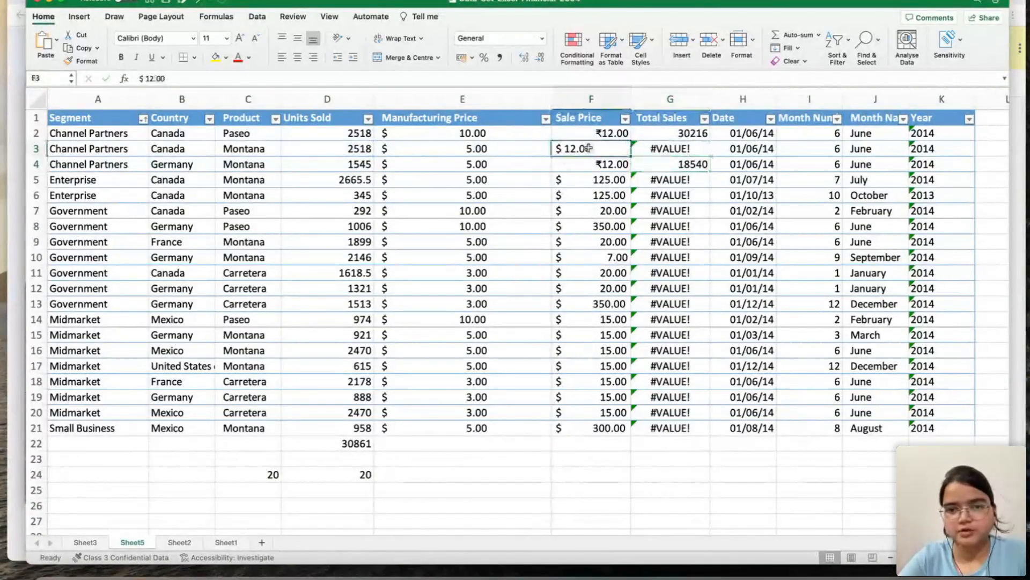
click(145, 79)
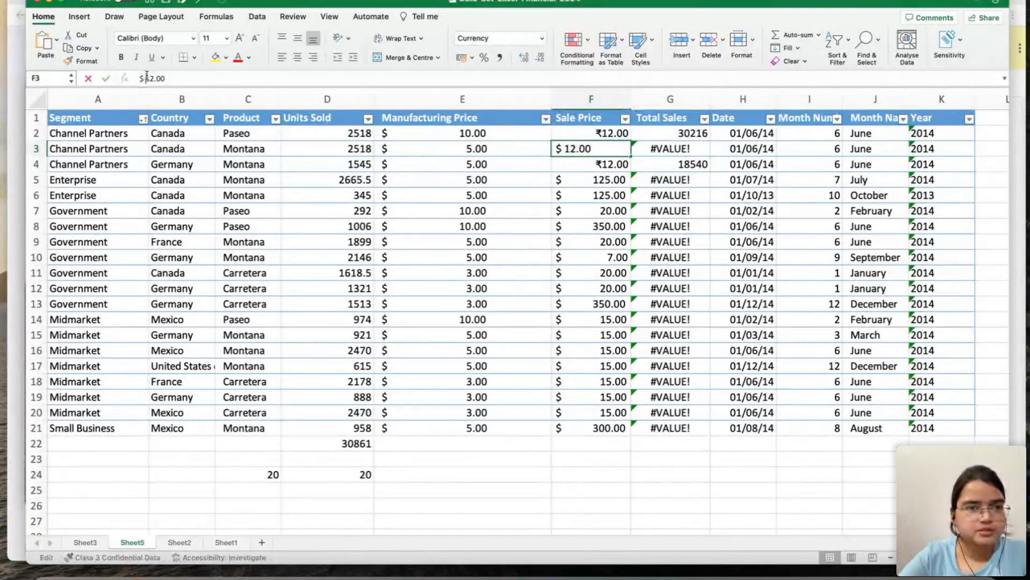
key(BackSpace)
key(BackSpace)
key(Return)
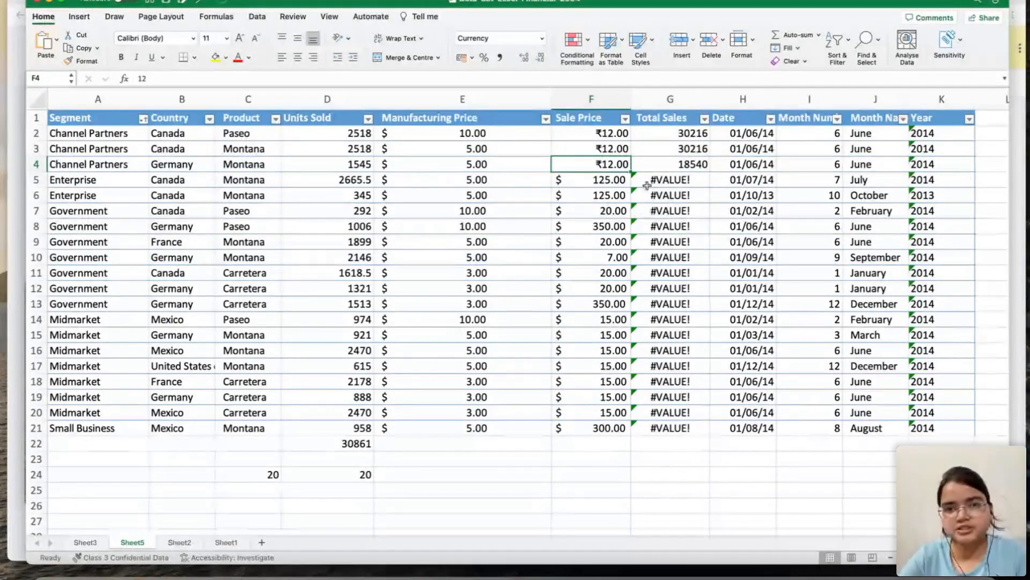
Delete the spaces between the dollar sign and 125.00 in Sale Price cell F5 and check the Total Sales formula in G5.
click(621, 181)
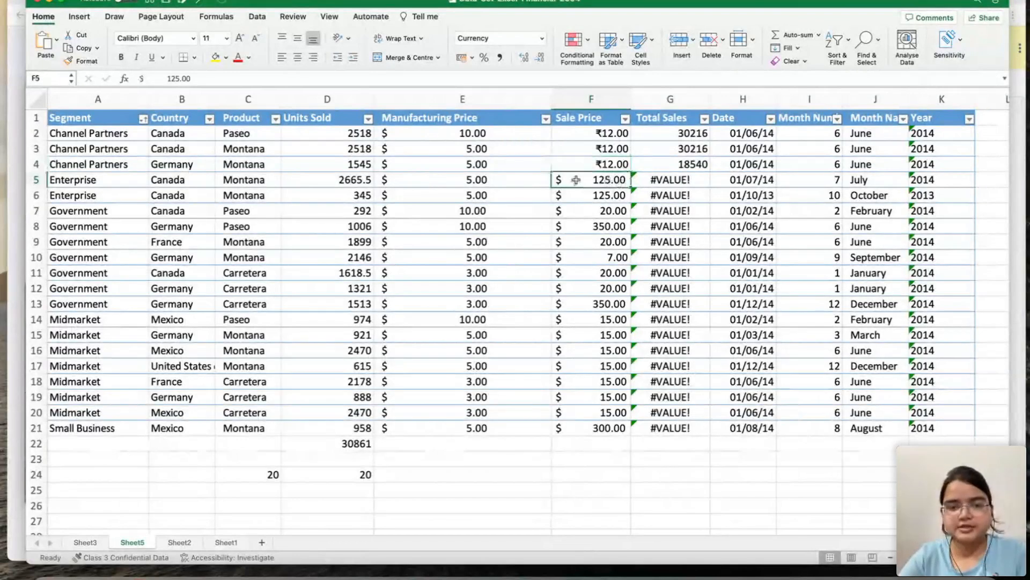
click(167, 78)
key(BackSpace)
key(BackSpace)
key(BackSpace)
key(BackSpace)
key(BackSpace)
key(BackSpace)
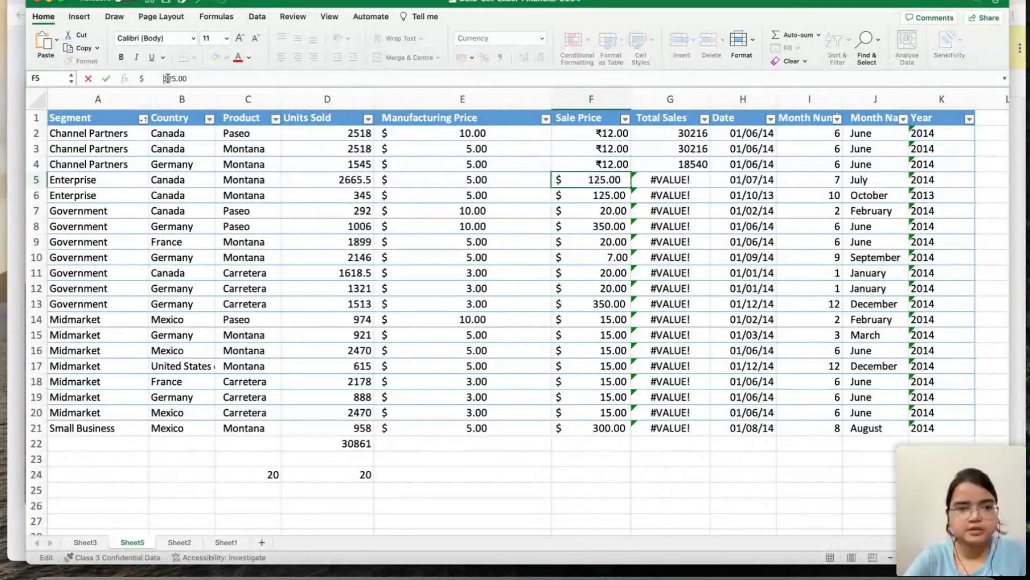
key(BackSpace)
key(BackSpace)
key(Return)
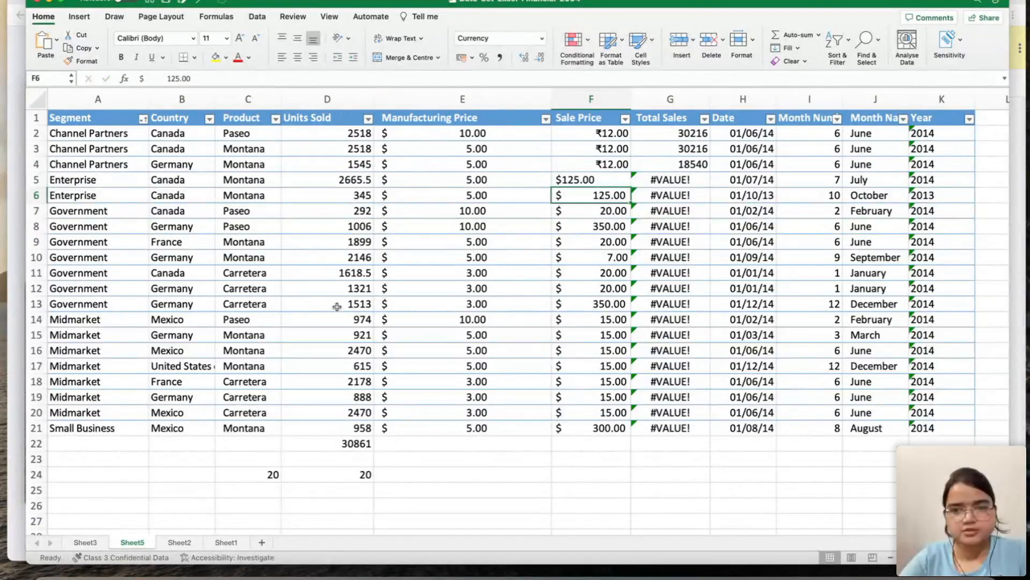
click(658, 182)
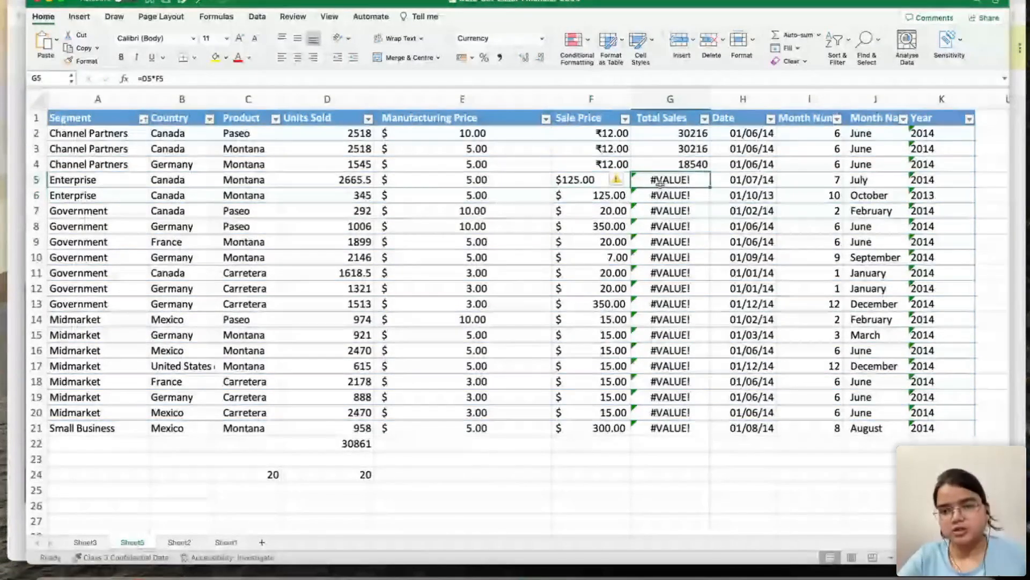
click(671, 164)
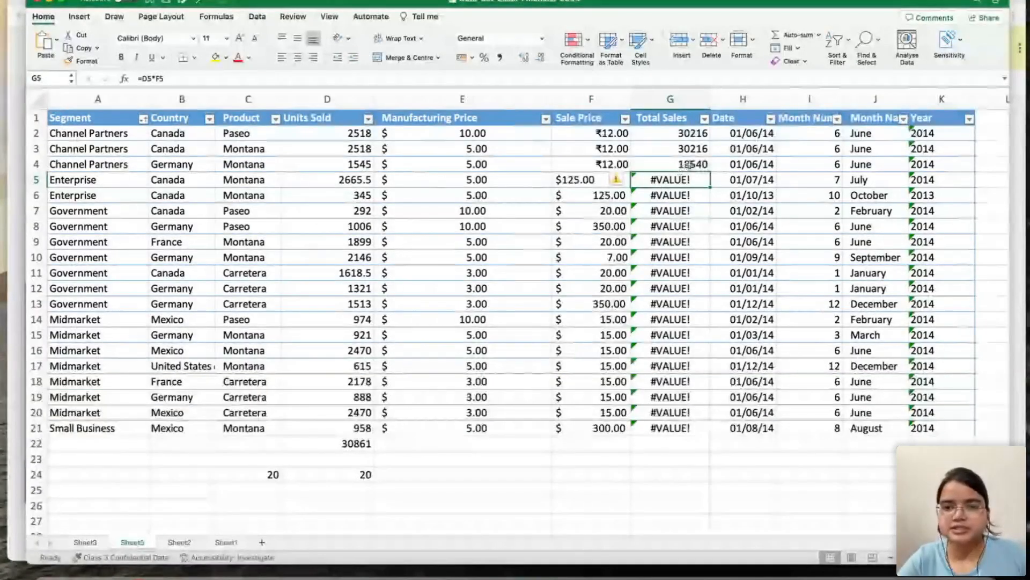
click(685, 133)
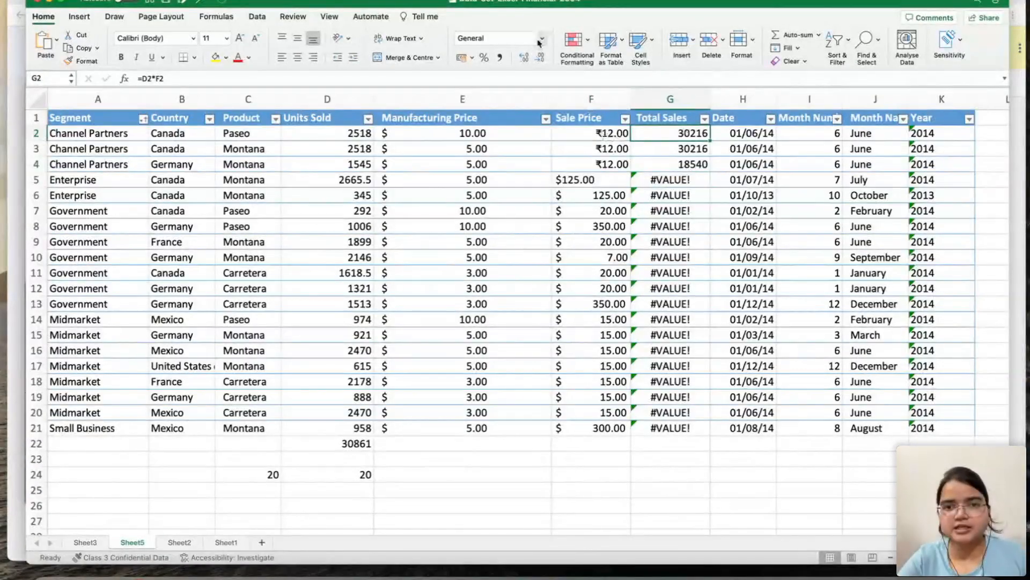
click(588, 460)
text(=RE)
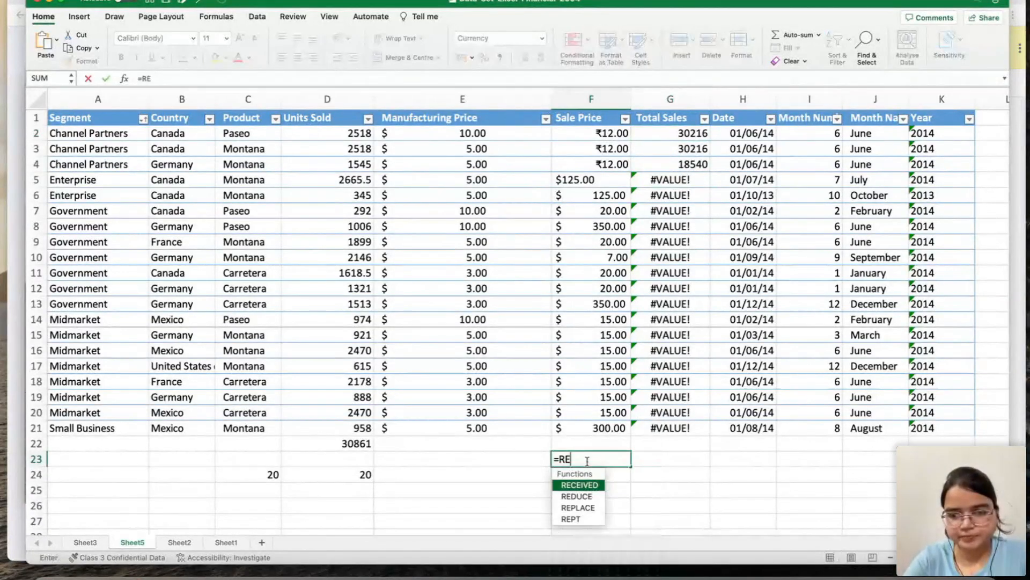
key(Down)
key(Down)
key(Return)
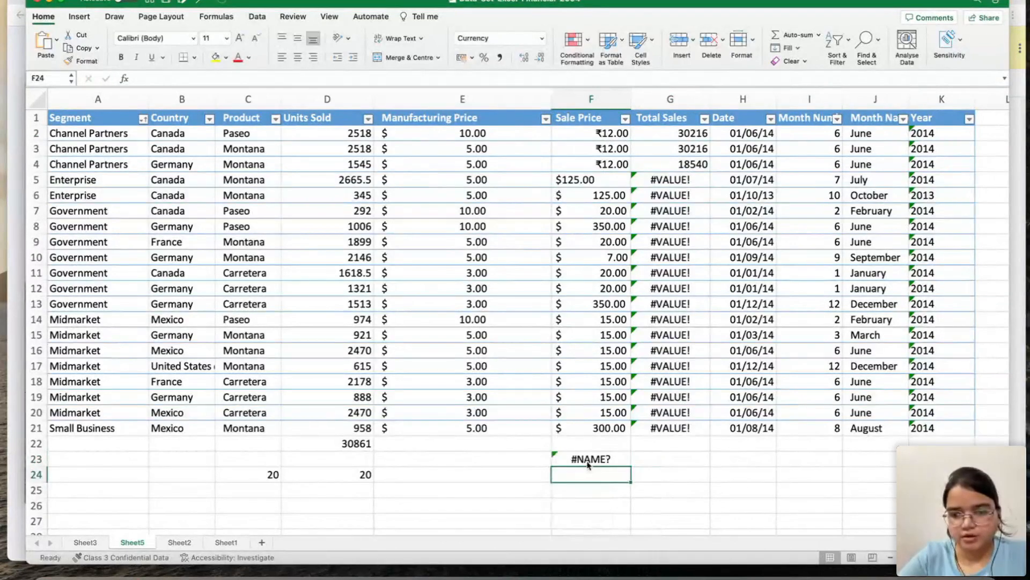
click(589, 457)
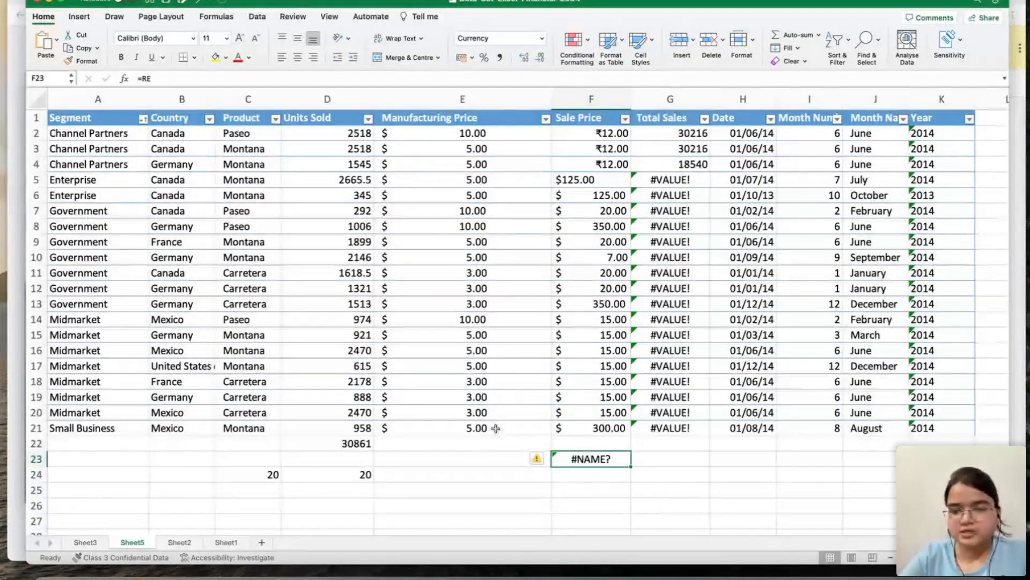
click(597, 179)
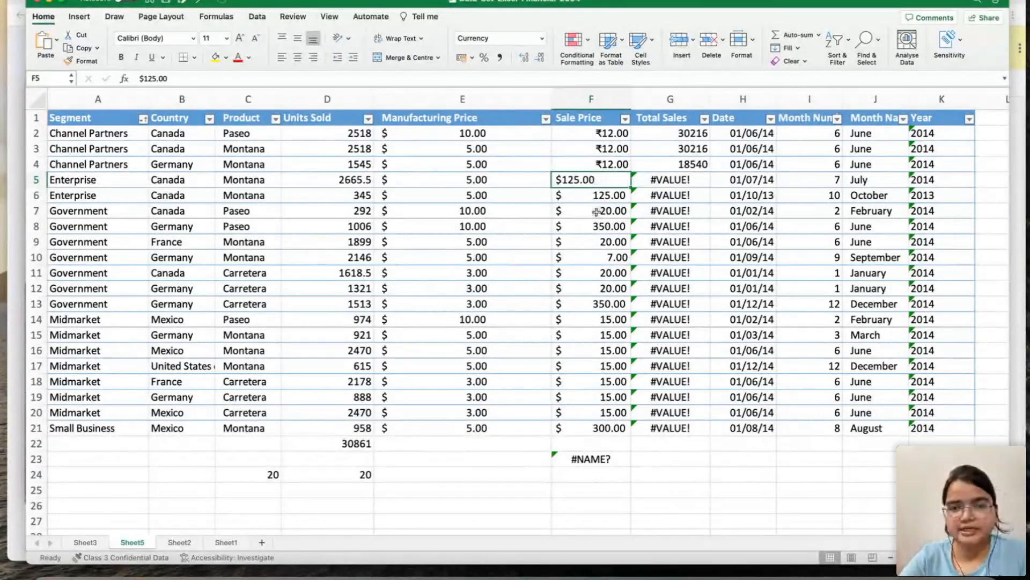
click(597, 196)
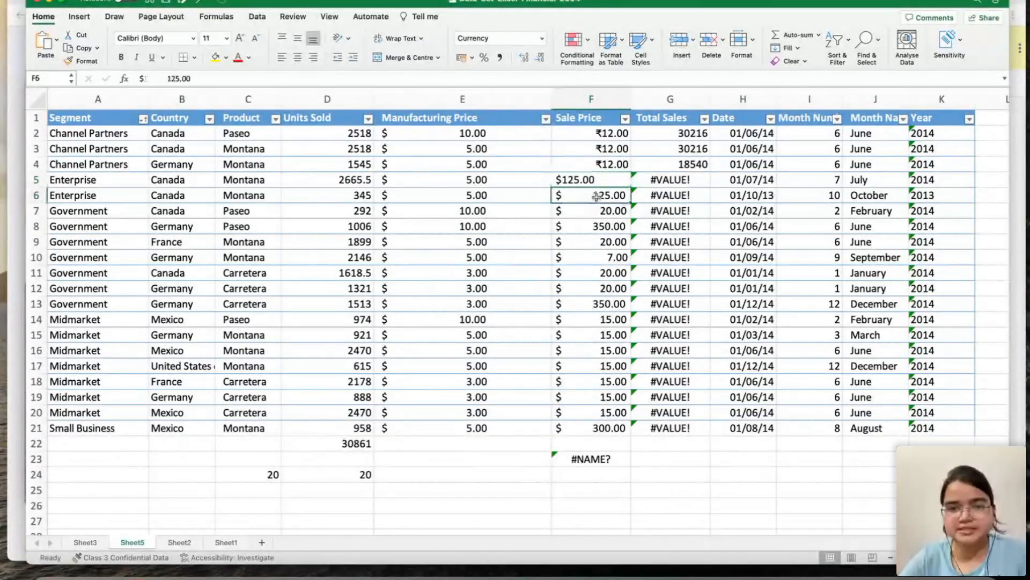
click(590, 461)
key(Delete)
Try to enter the formula =REPLACE(F6," ","") in cell F23 to strip the spaces from the Sale Price in F6.
text(=RE)
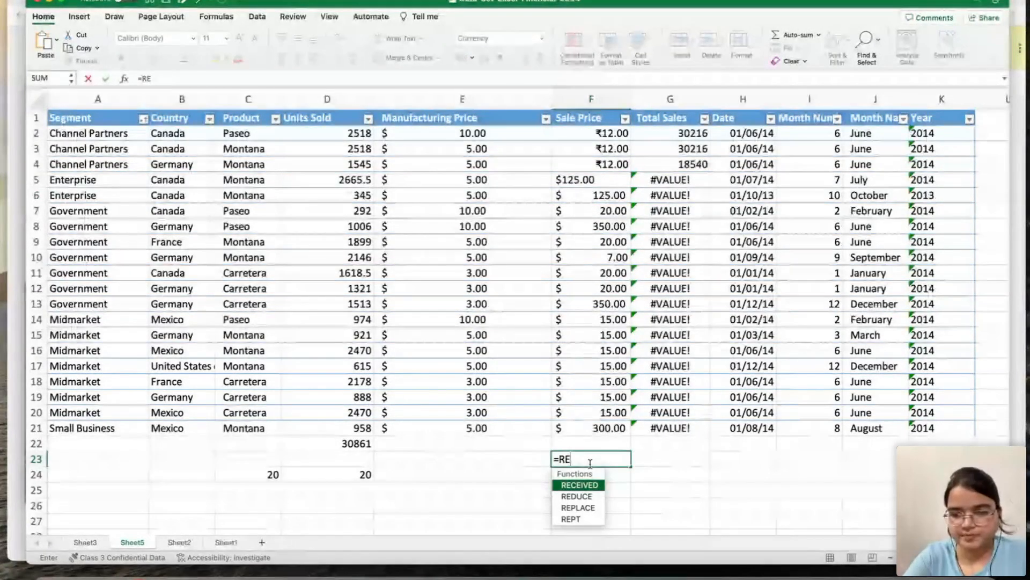
text(PLACE()
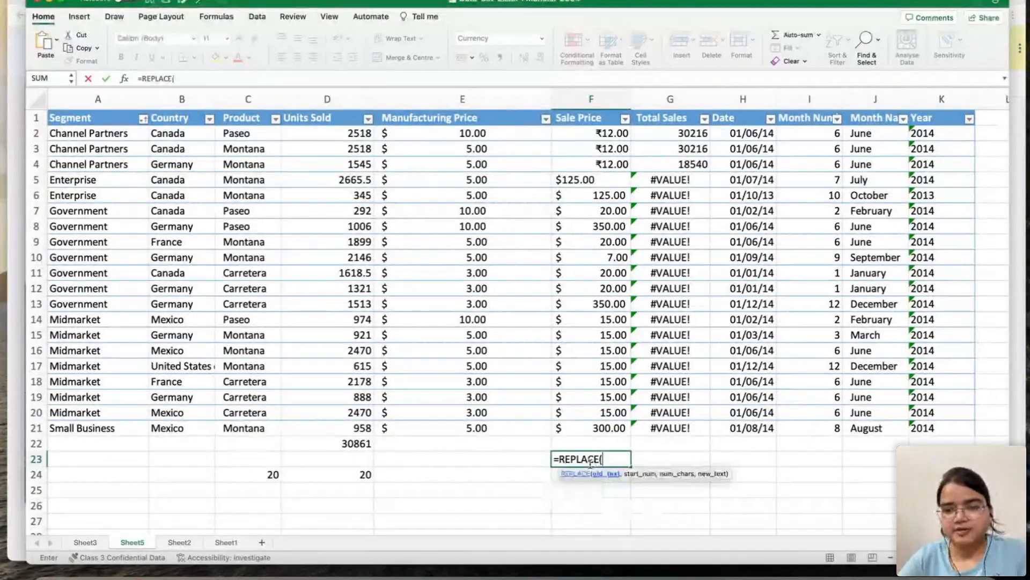
click(597, 196)
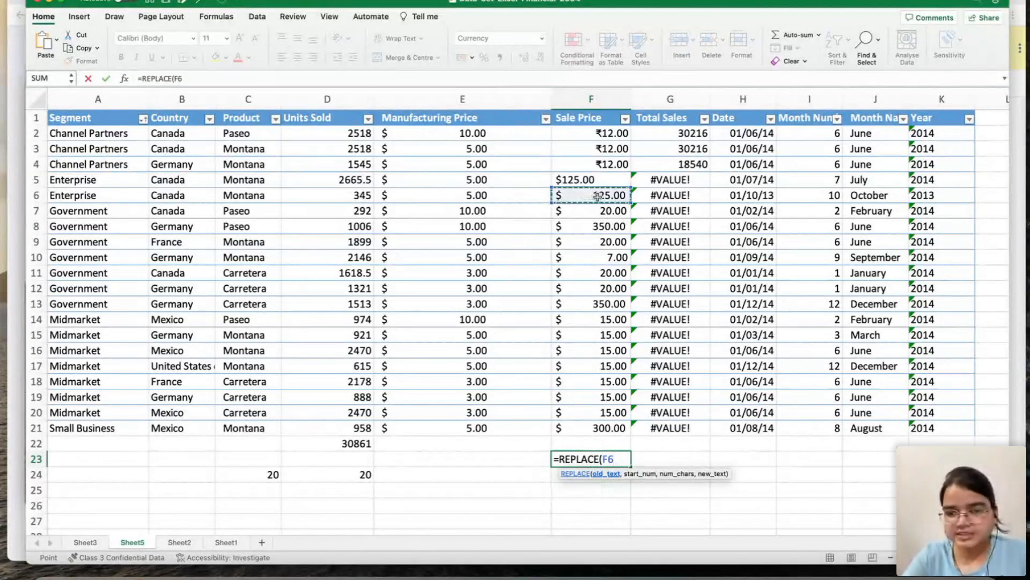
text(,)
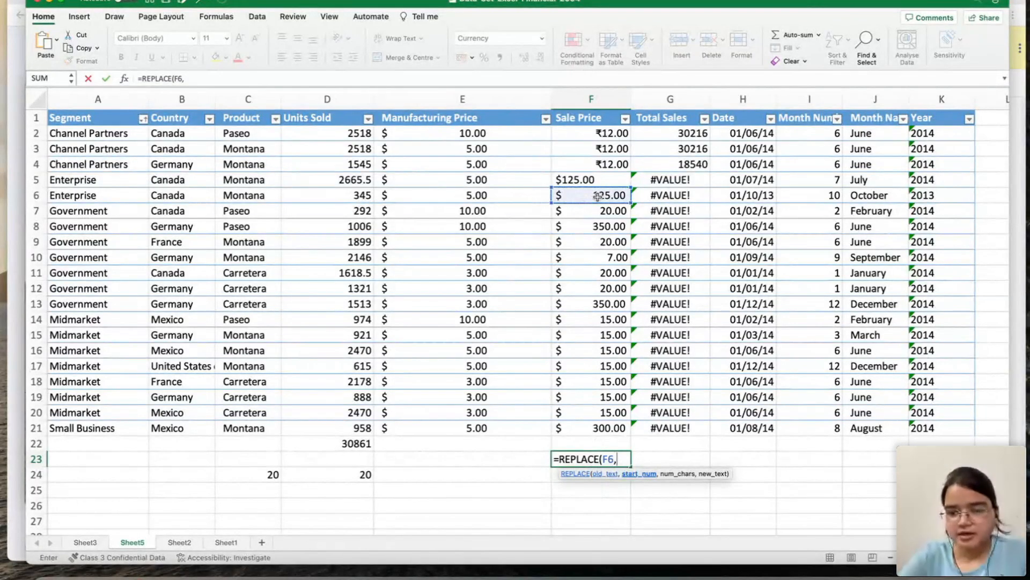
text(" ",)
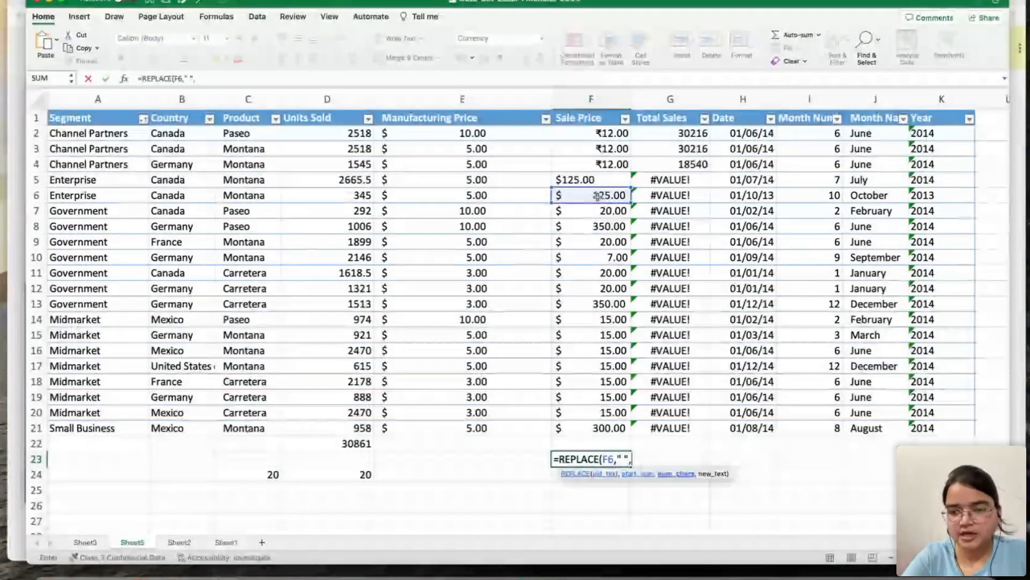
text(""))
key(Return)
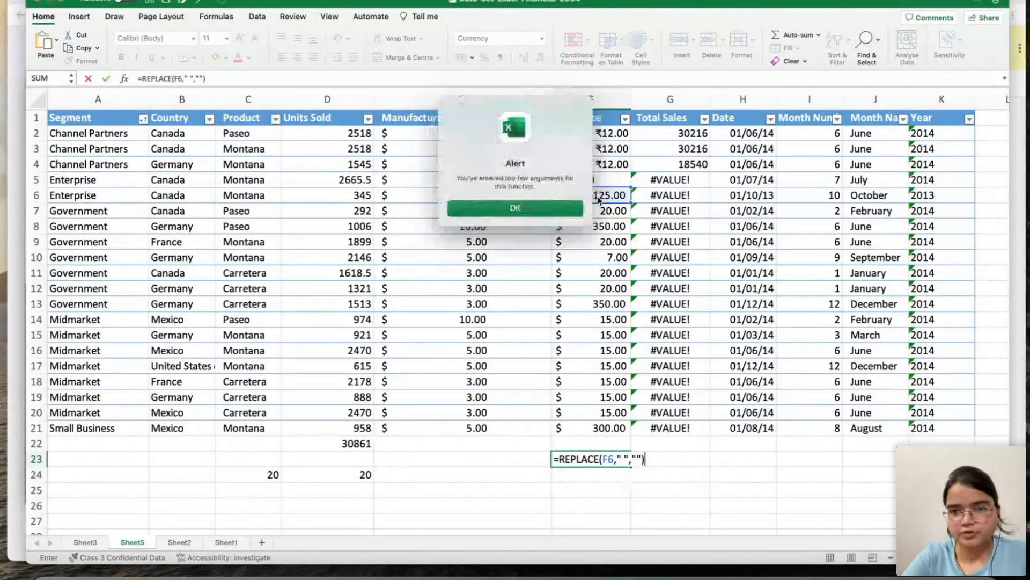
click(565, 212)
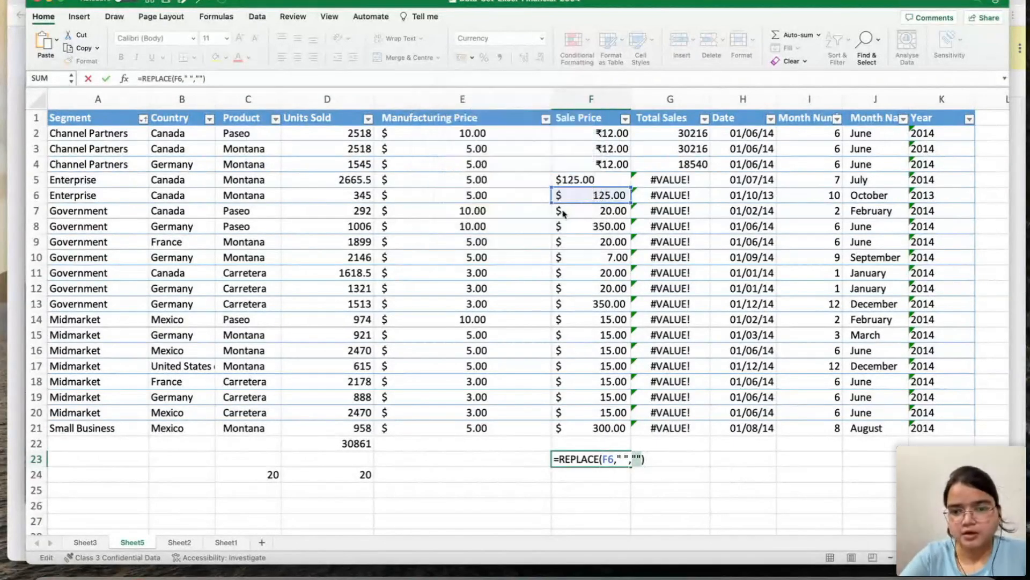
key(Return)
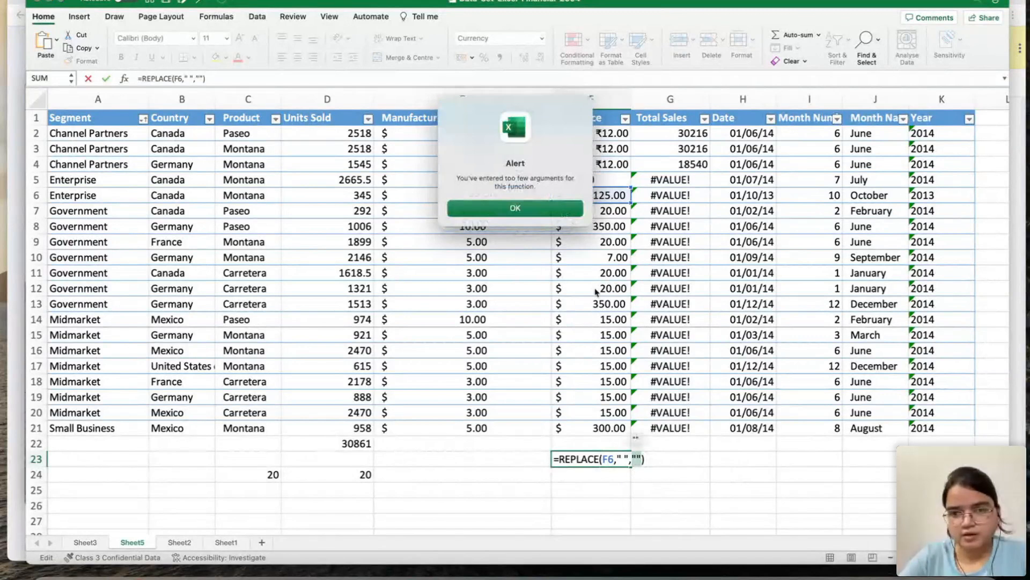
click(560, 205)
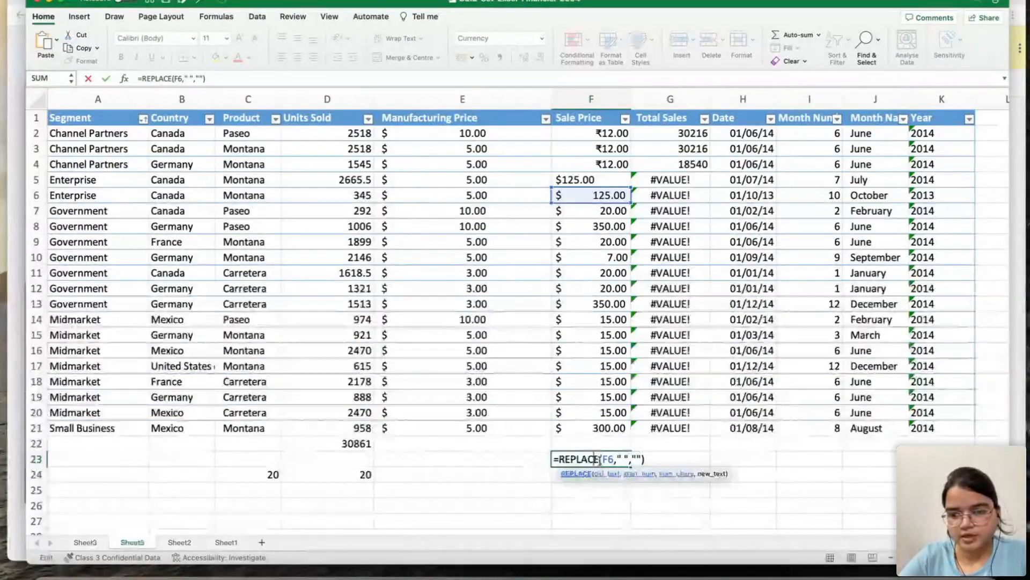
Try to rework the formula in cell F23 into =REPLACE(F6,1,4,") to strip the leading characters from the Sale Price.
click(626, 459)
key(Right)
key(BackSpace)
key(BackSpace)
key(BackSpace)
text(1)
key(Right)
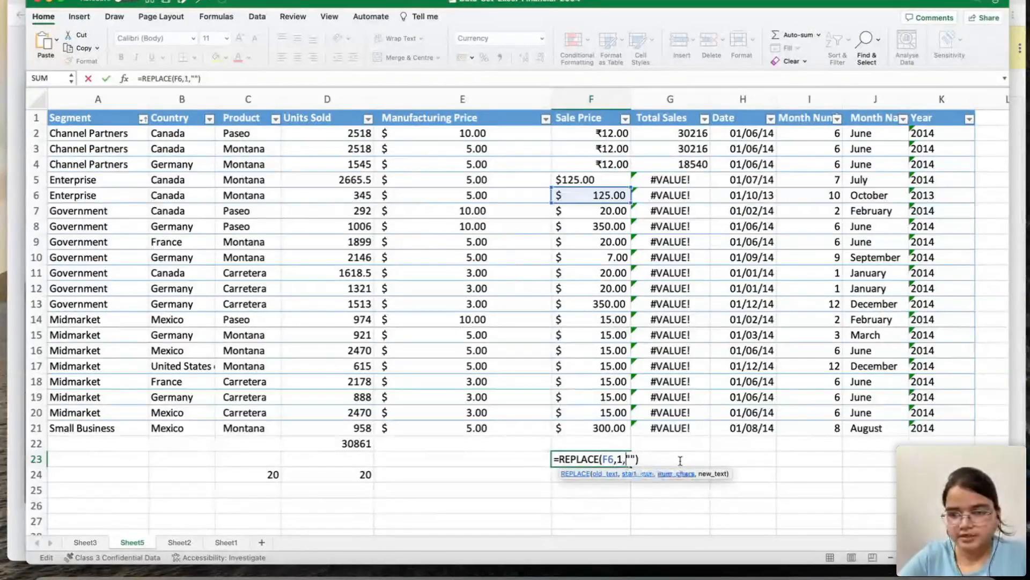
key(BackSpace)
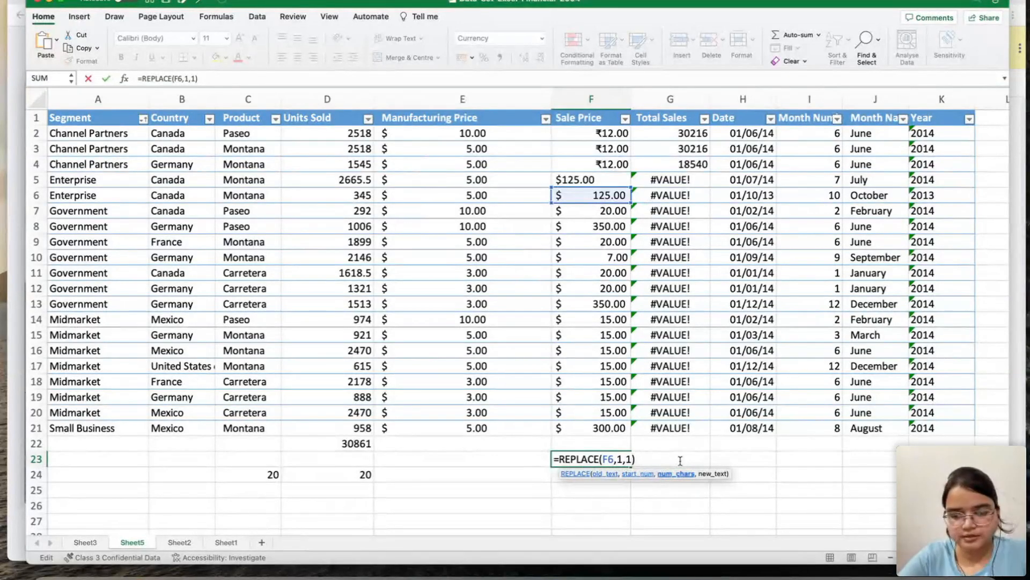
text(,)
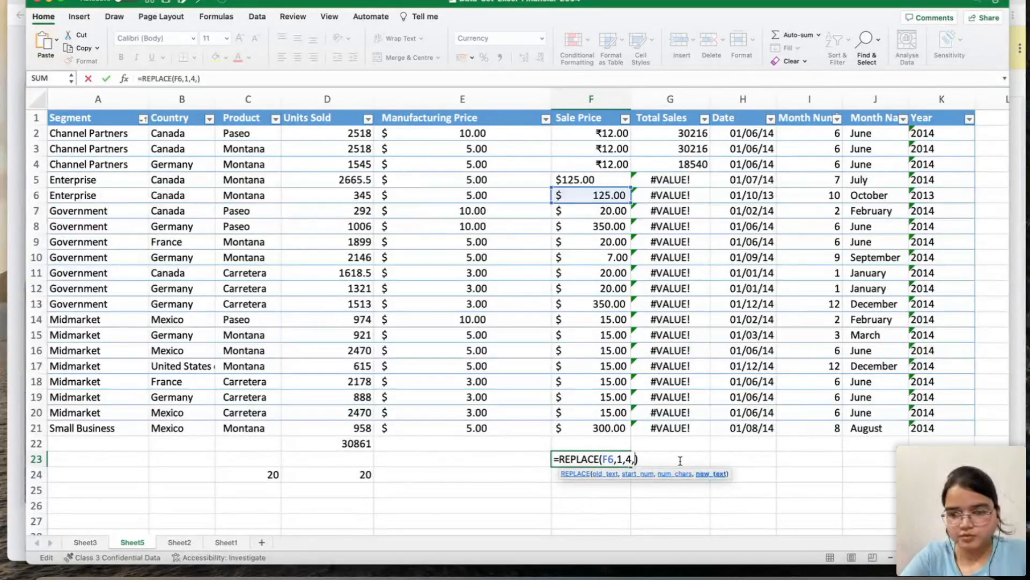
text(")
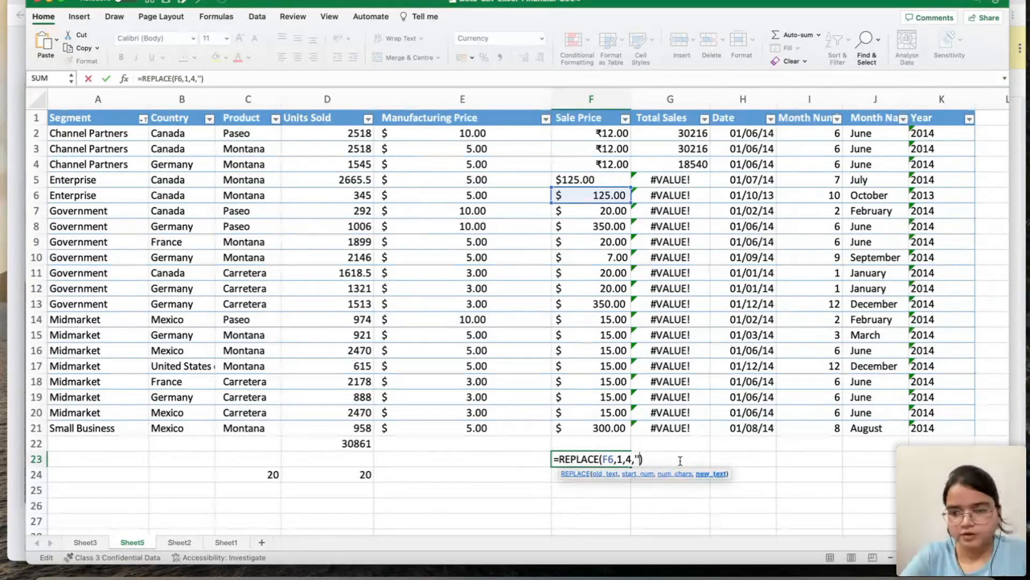
key(Return)
click(555, 272)
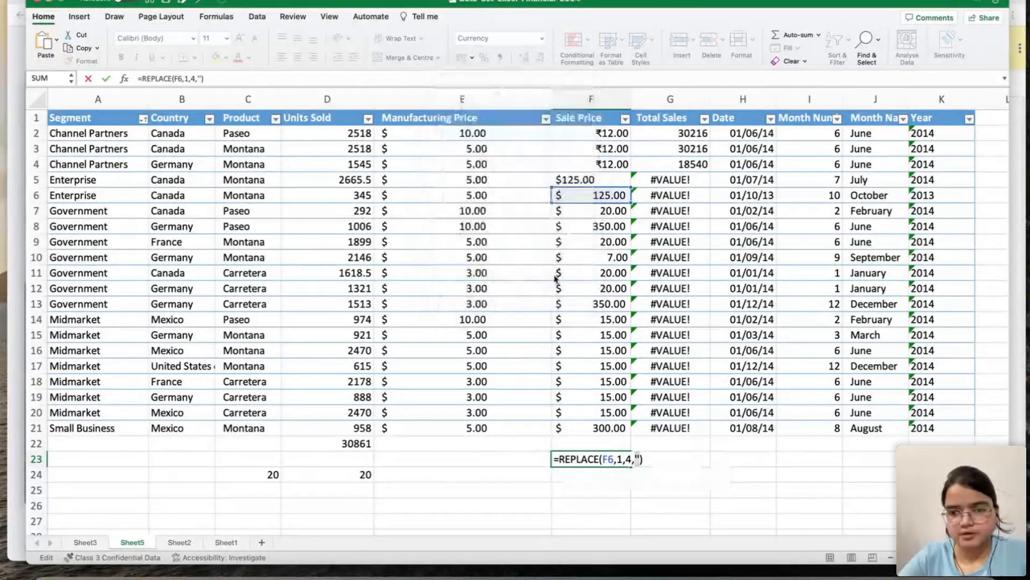
Abandon the REPLACE formula and clear all of its text from cell F23.
click(614, 459)
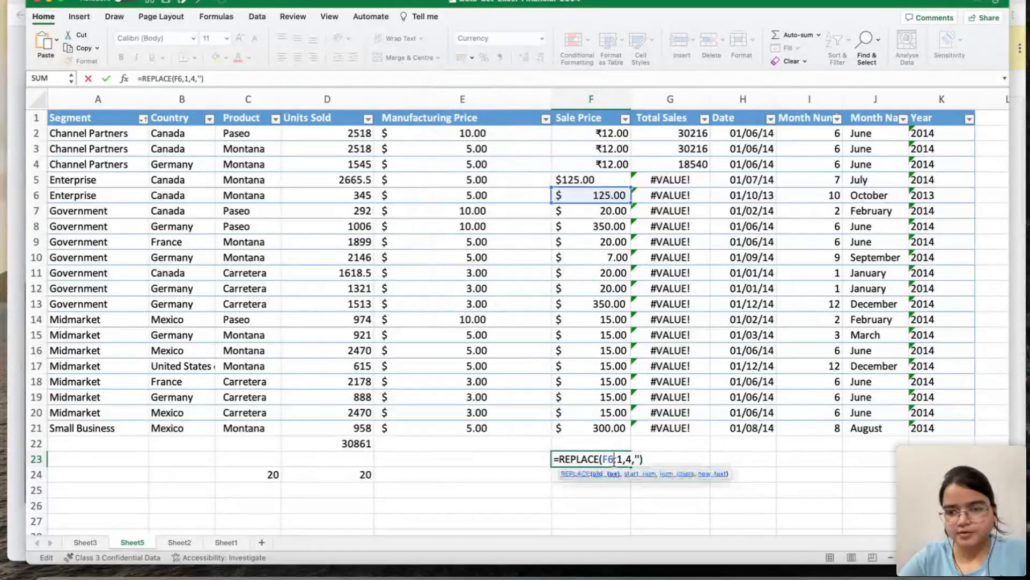
click(557, 463)
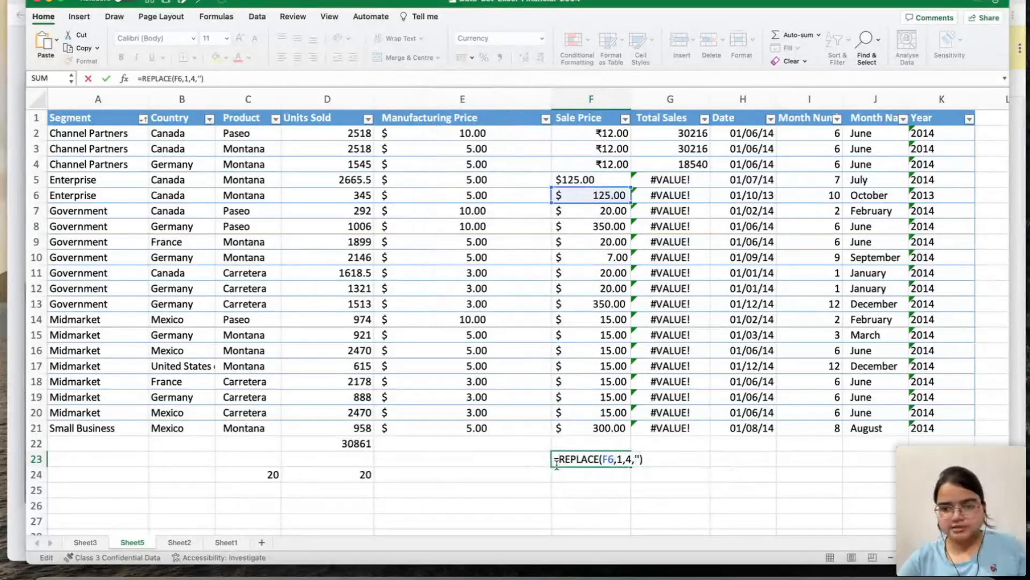
click(539, 461)
click(554, 460)
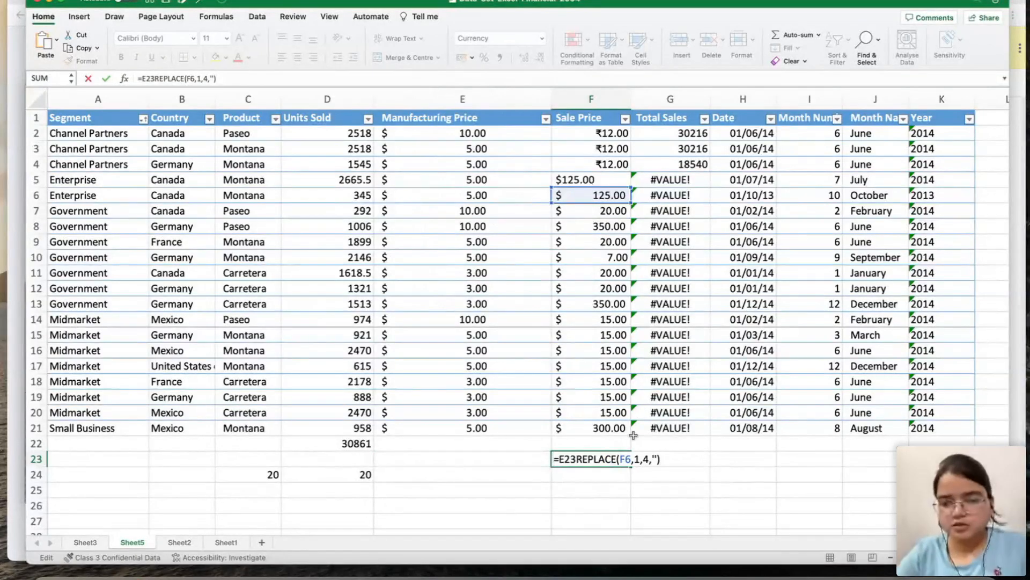
click(611, 459)
key(BackSpace)
key(BackSpace)
key(BackSpace)
key(BackSpace)
key(BackSpace)
key(BackSpace)
key(BackSpace)
key(BackSpace)
key(BackSpace)
key(BackSpace)
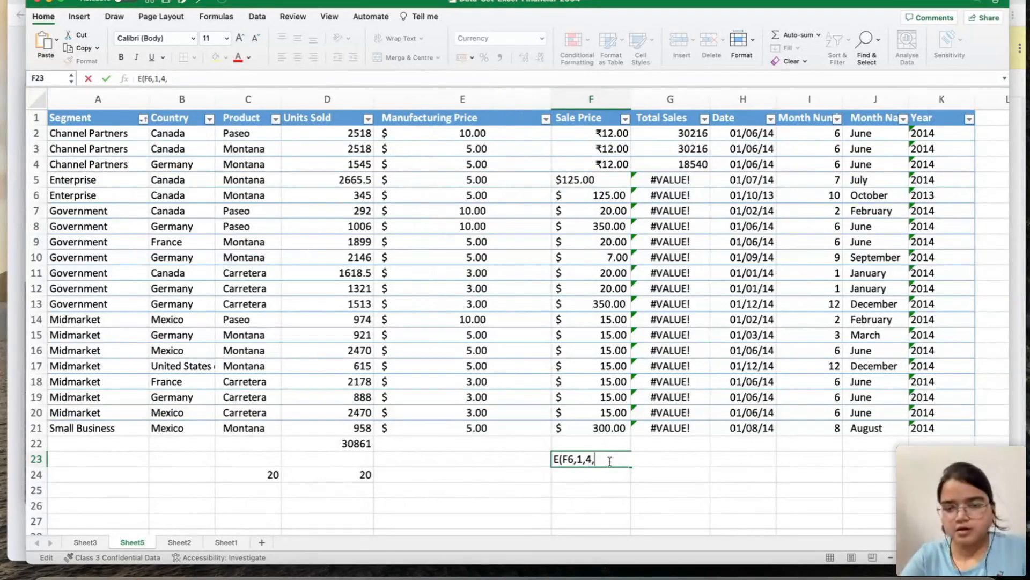
key(BackSpace)
key(BackSpace)
key(BackSpace)
key(BackSpace)
key(BackSpace)
key(BackSpace)
key(BackSpace)
key(BackSpace)
key(BackSpace)
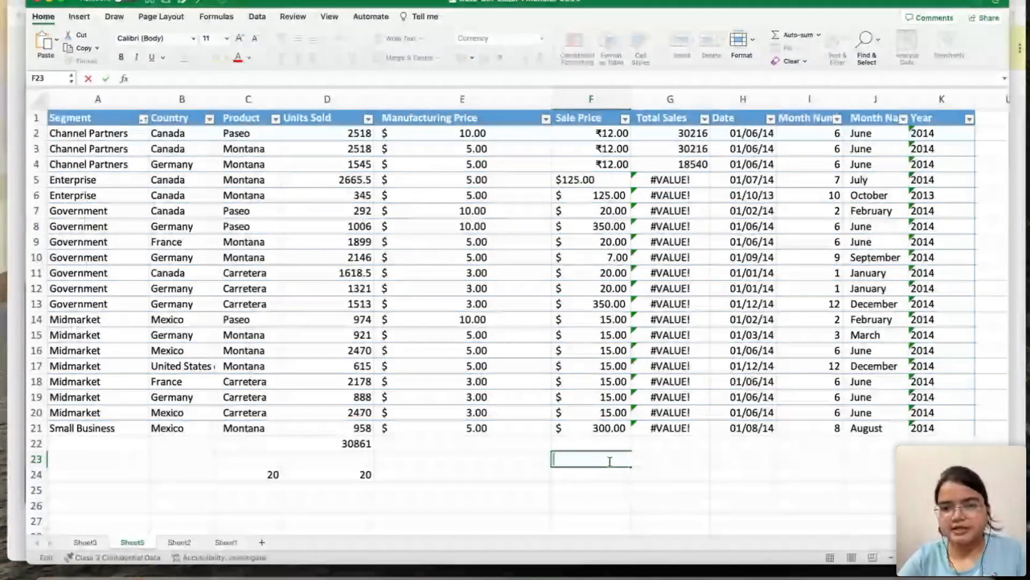
Remove the dollar sign from Sale Price cell F5, leaving only 125.00, and check the Total Sales formula in G8.
click(602, 180)
click(145, 79)
key(BackSpace)
key(Return)
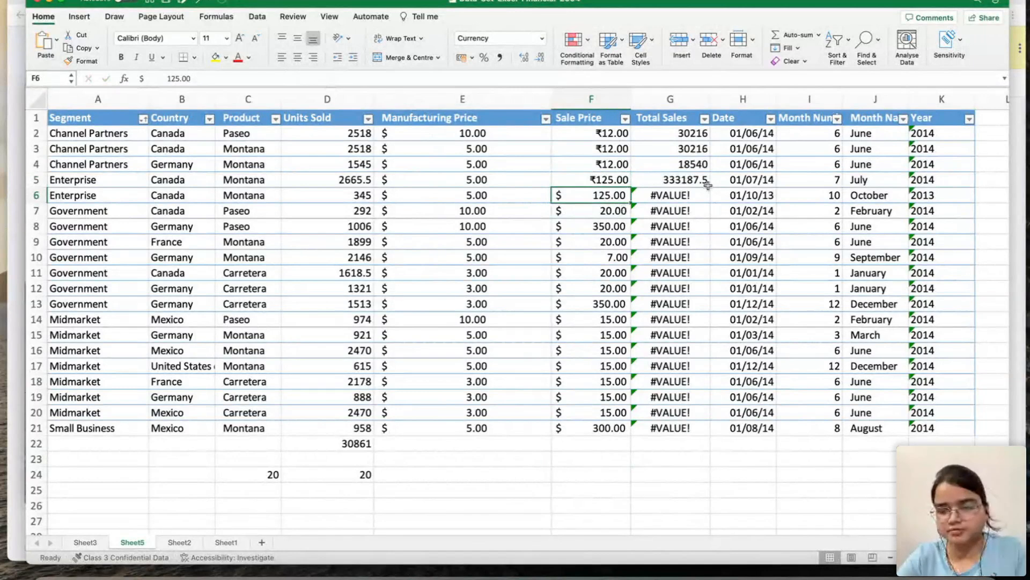
click(691, 226)
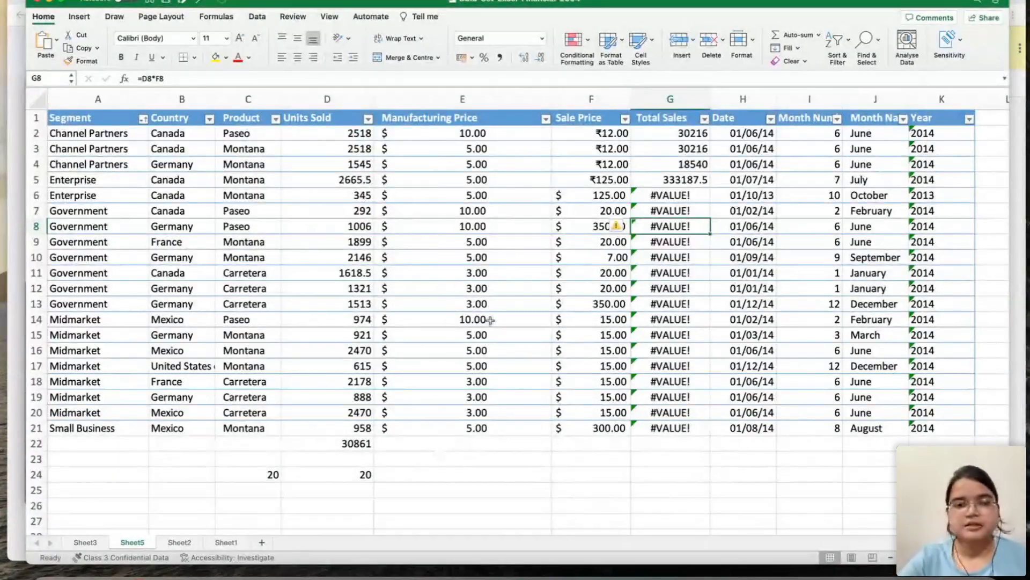
click(328, 448)
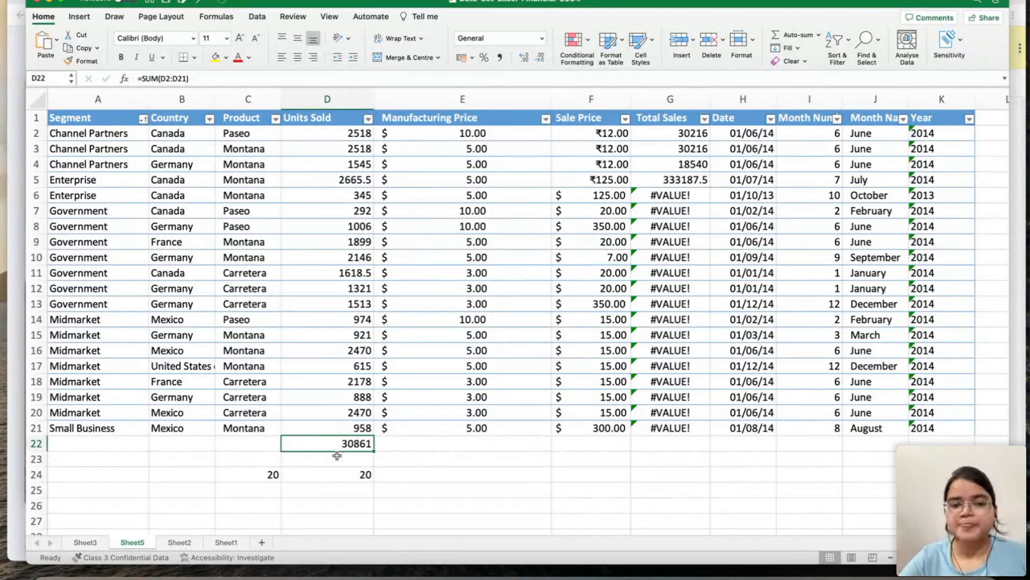
click(336, 491)
click(337, 504)
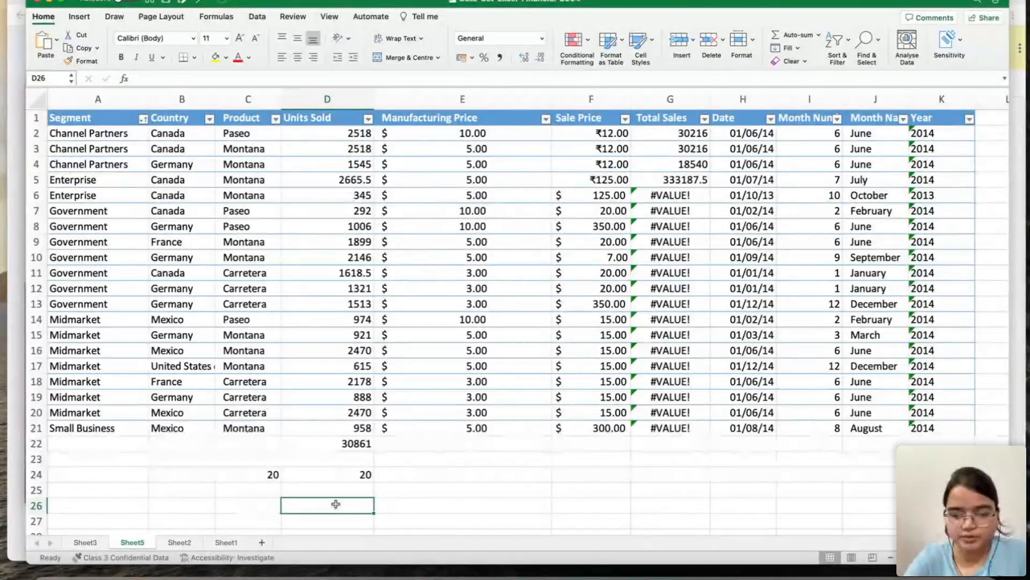
text(=AV)
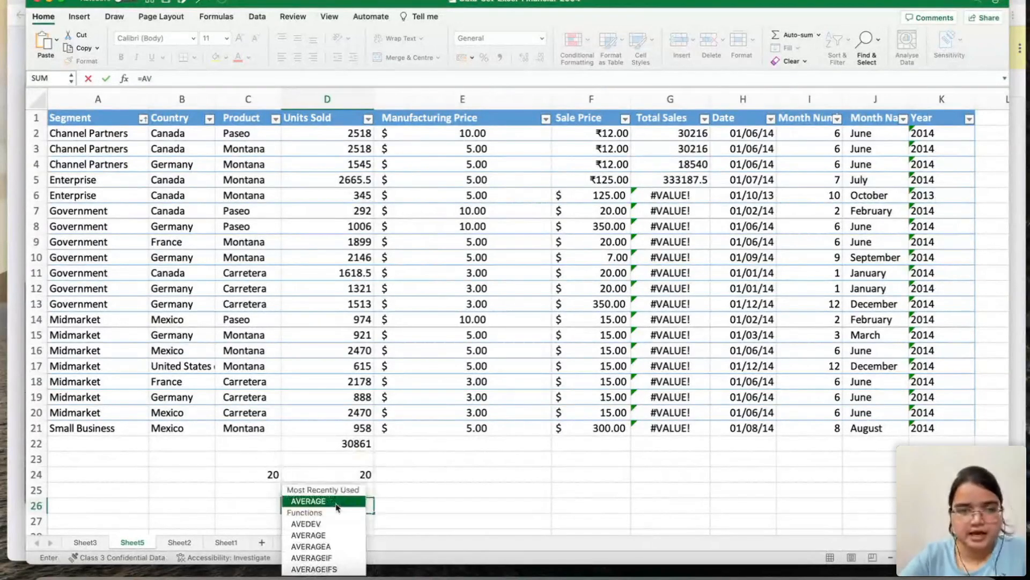
key(Return)
click(336, 505)
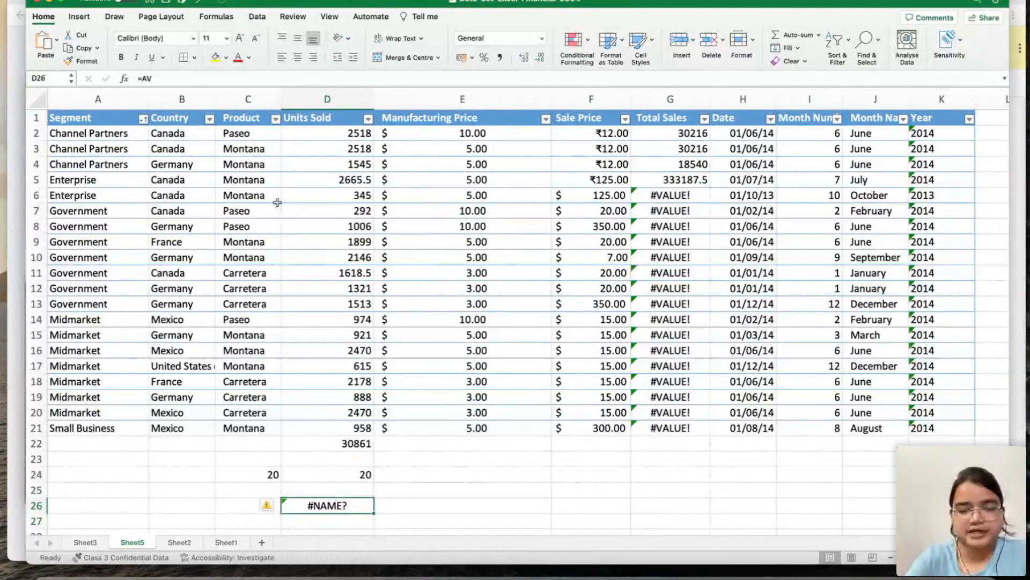
key(Delete)
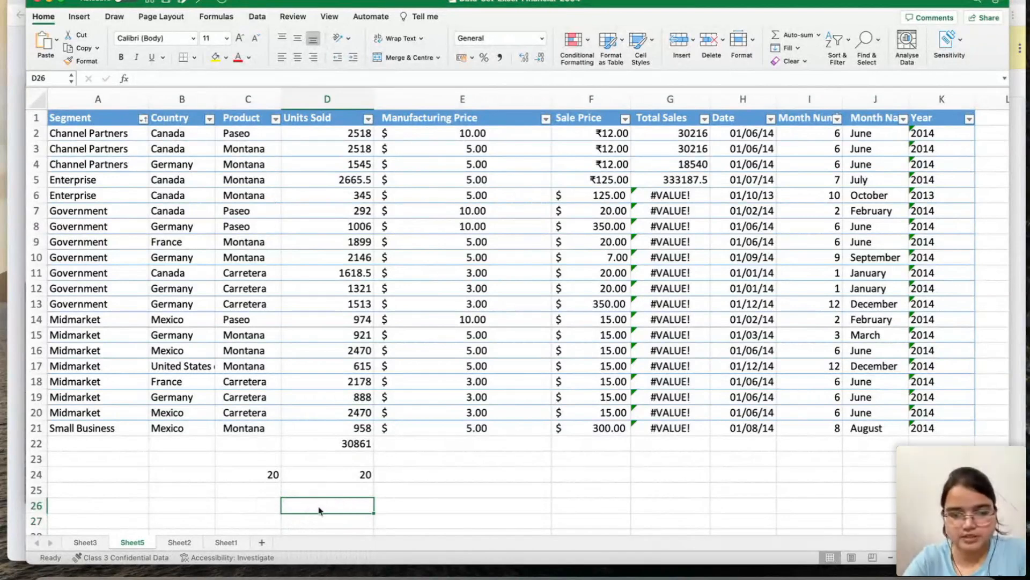
Enter the formula =AVERAGE(D2:D21) in cell D26 to average the Units Sold values.
text(=AVERAGE()
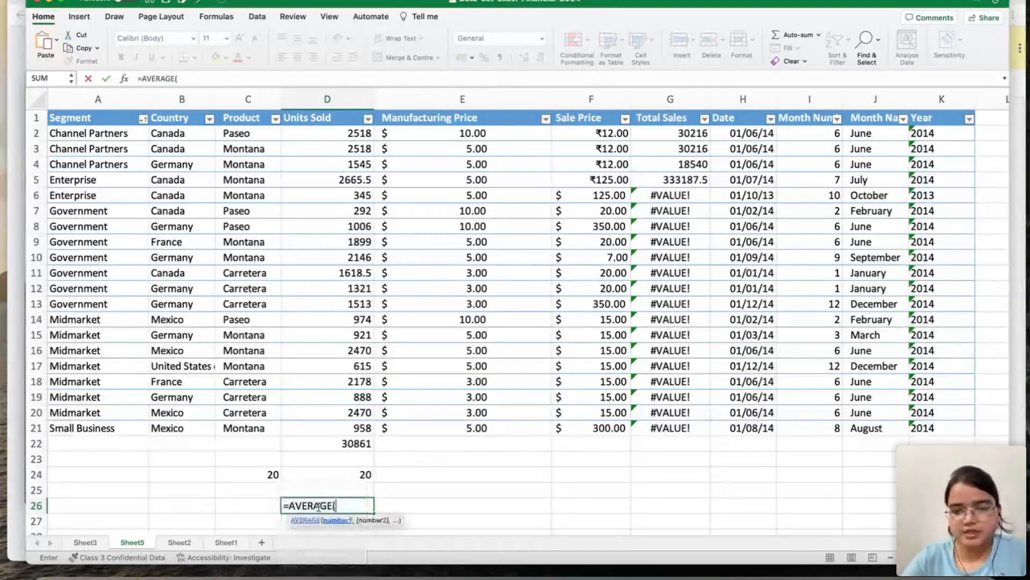
click(353, 134)
key(shift+Down)
key(shift+Down)
key(shift+Down)
key(shift+Down)
key(shift+Down)
key(shift+Down)
key(shift+Down)
key(shift+Down)
key(shift+Down)
key(shift+Down)
key(shift+Down)
key(shift+Down)
key(shift+Down)
key(shift+Down)
key(shift+Down)
key(shift+Down)
key(shift+Down)
key(shift+Down)
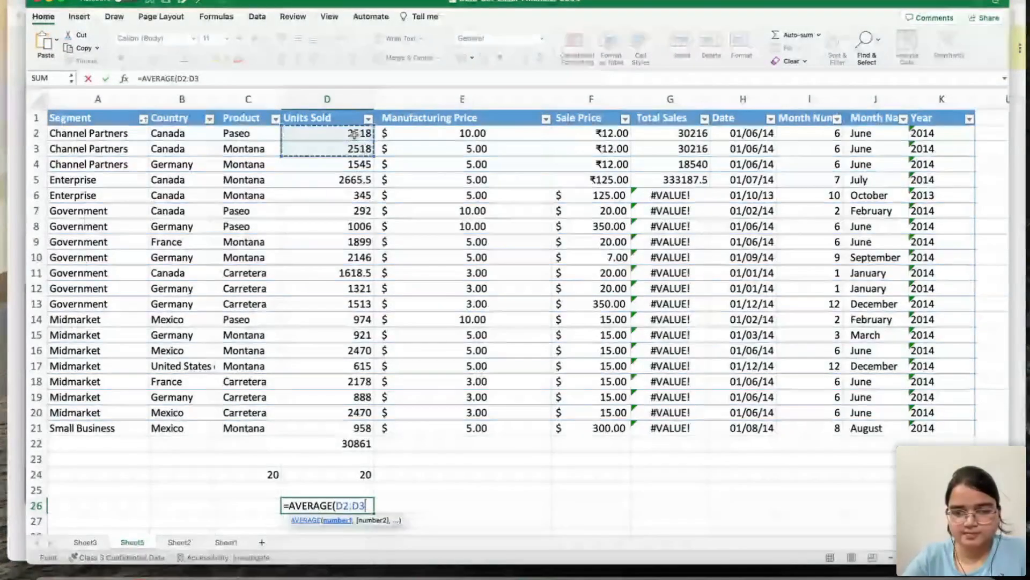
key(shift+Down)
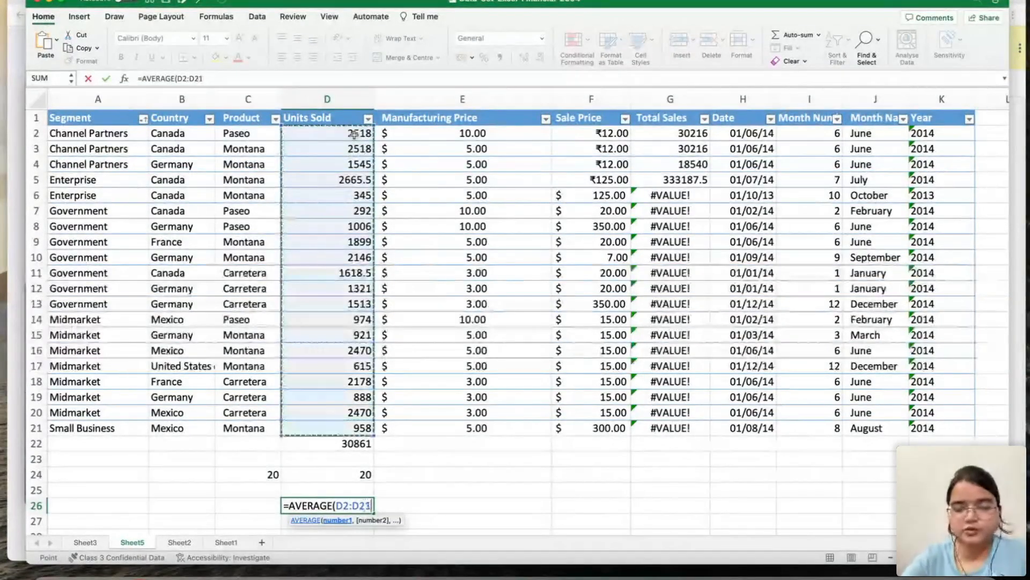
text())
key(Return)
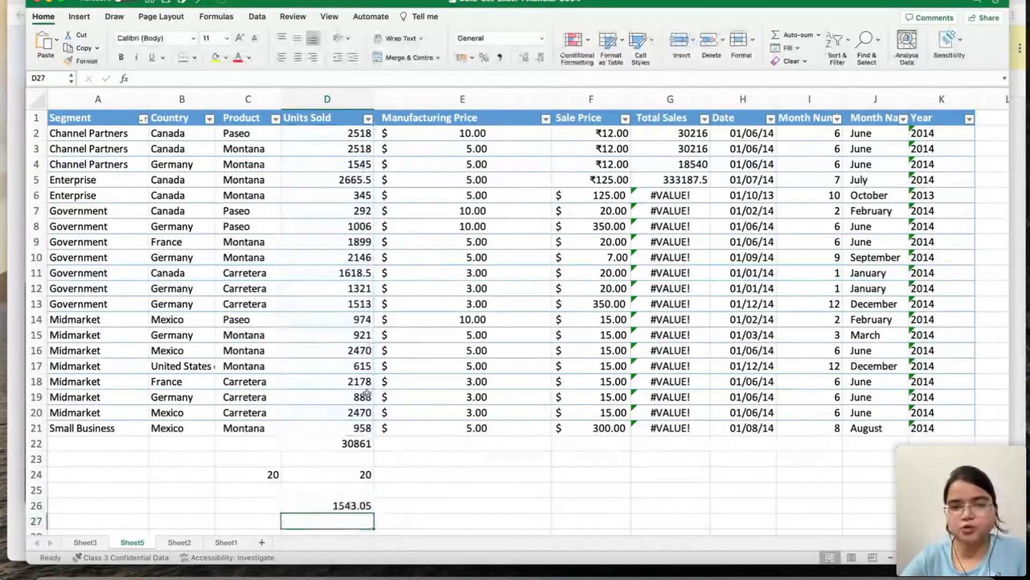
Review the SUM, COUNT, COUNTA and AVERAGE formulas below the table and the Total Sales formula in G2.
click(356, 443)
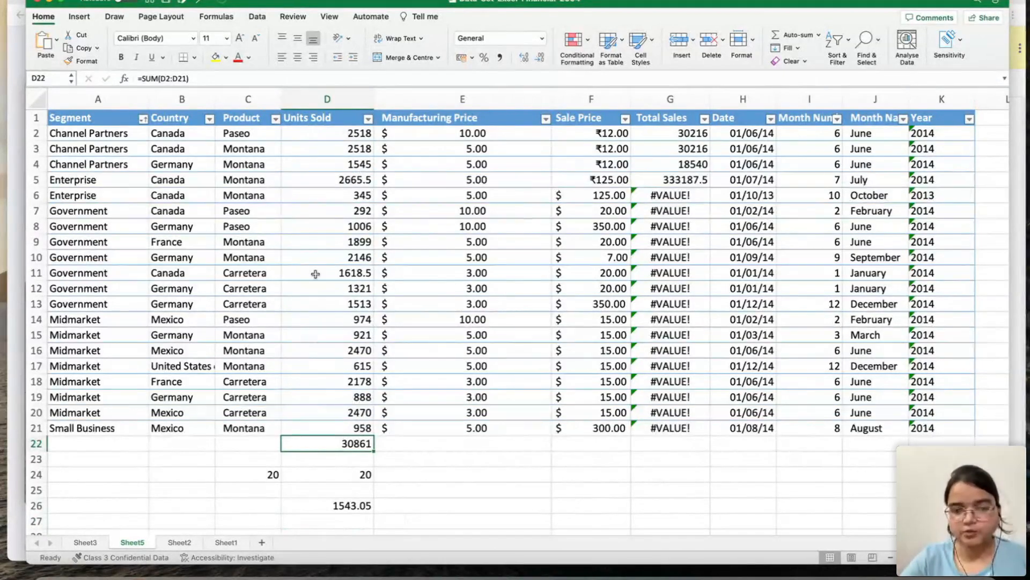
click(328, 507)
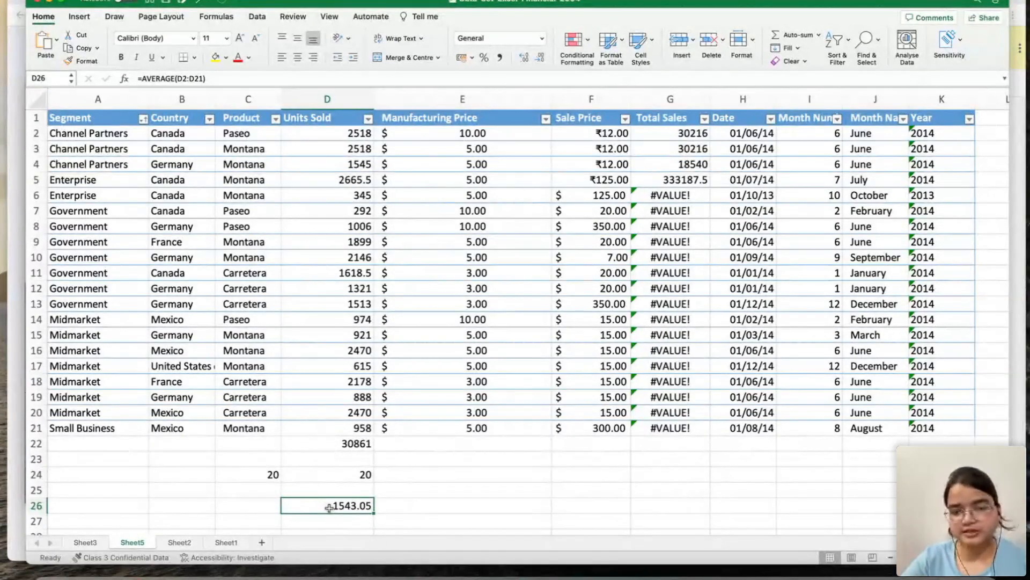
click(336, 446)
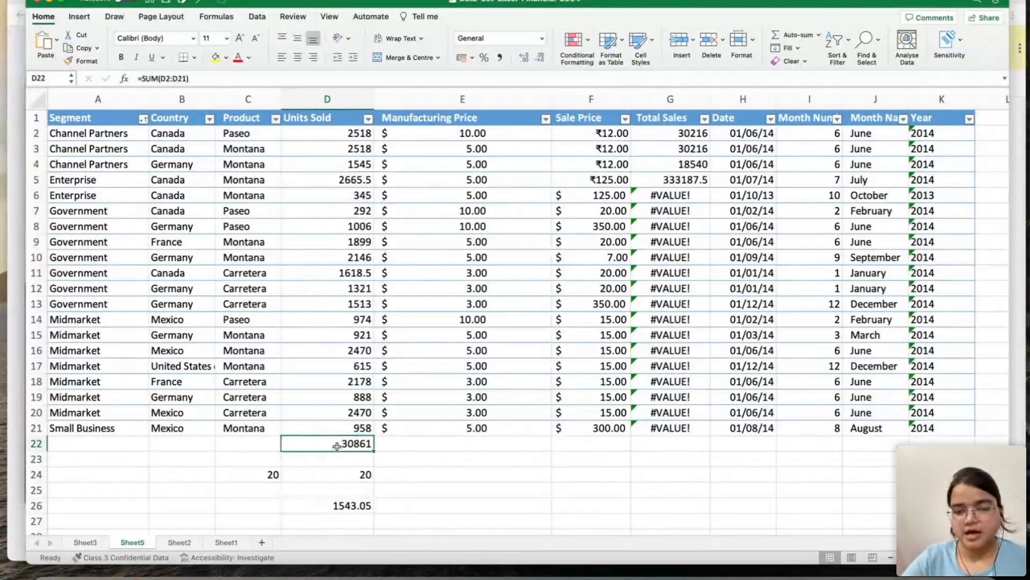
click(343, 477)
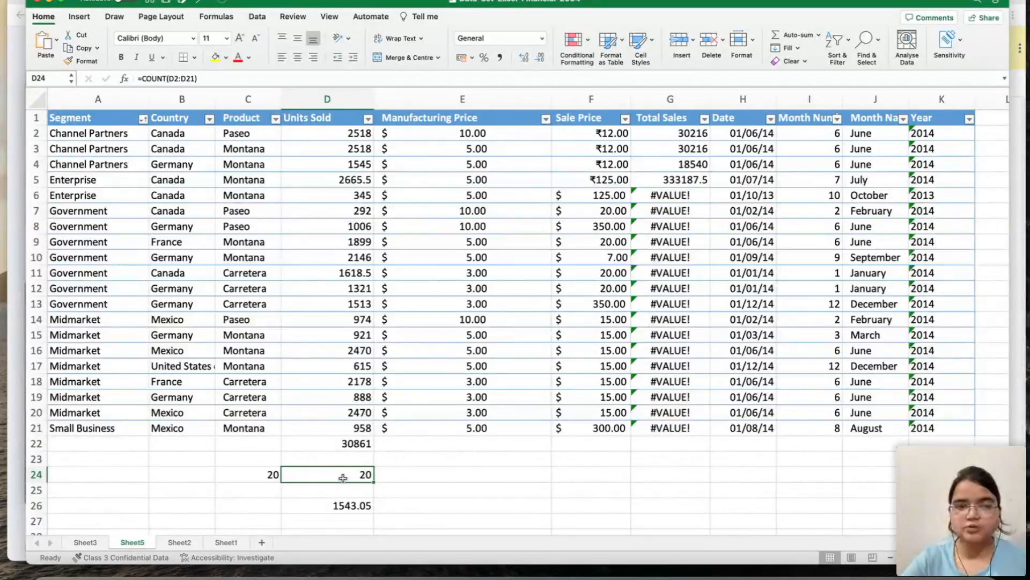
click(266, 479)
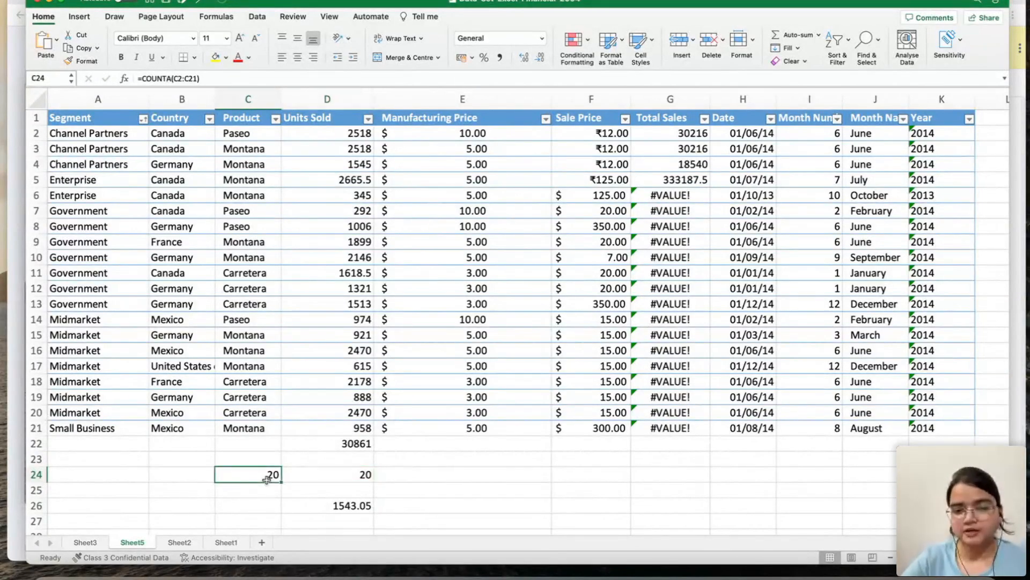
click(272, 365)
click(355, 506)
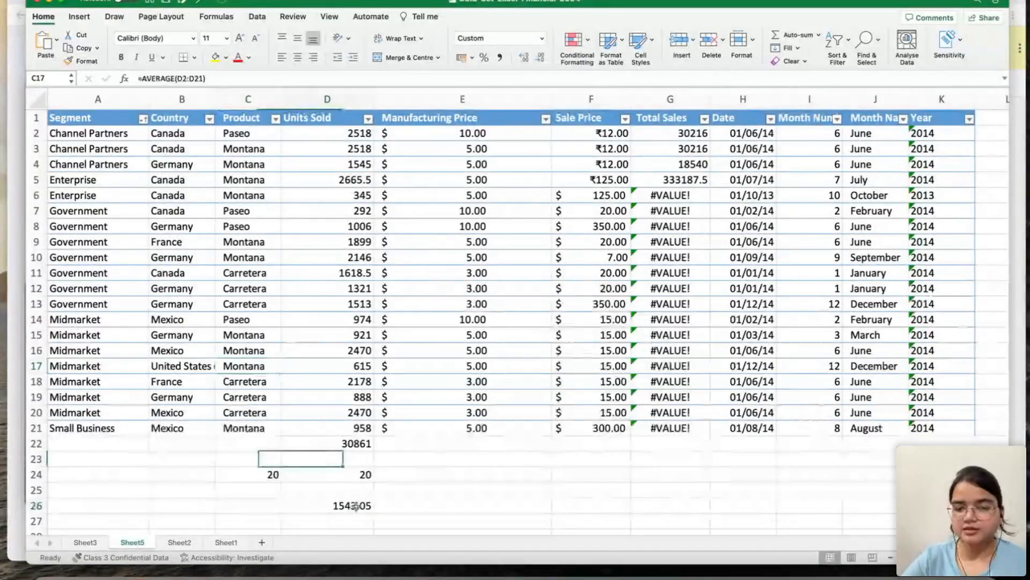
click(659, 95)
click(659, 133)
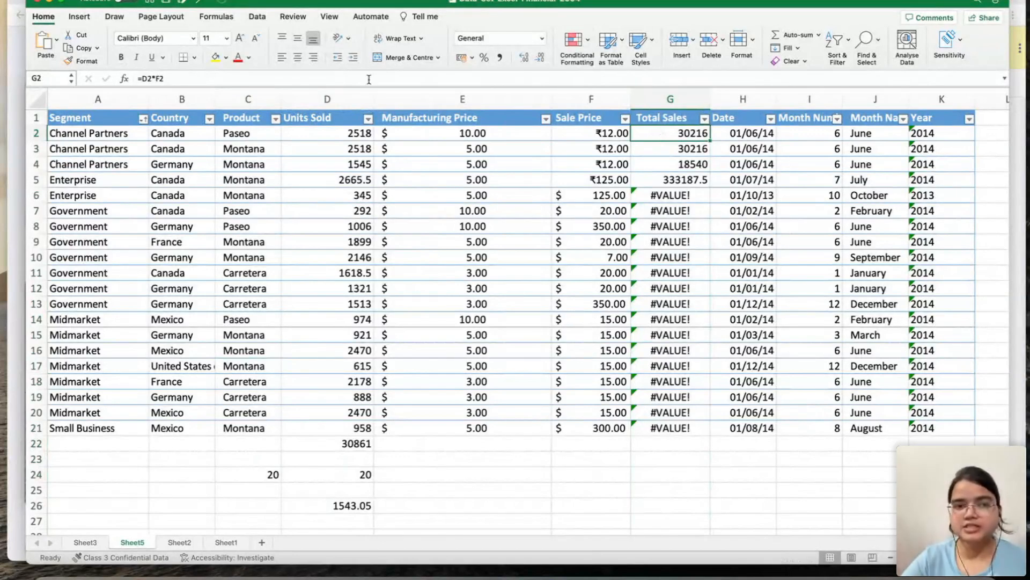
click(246, 140)
click(694, 139)
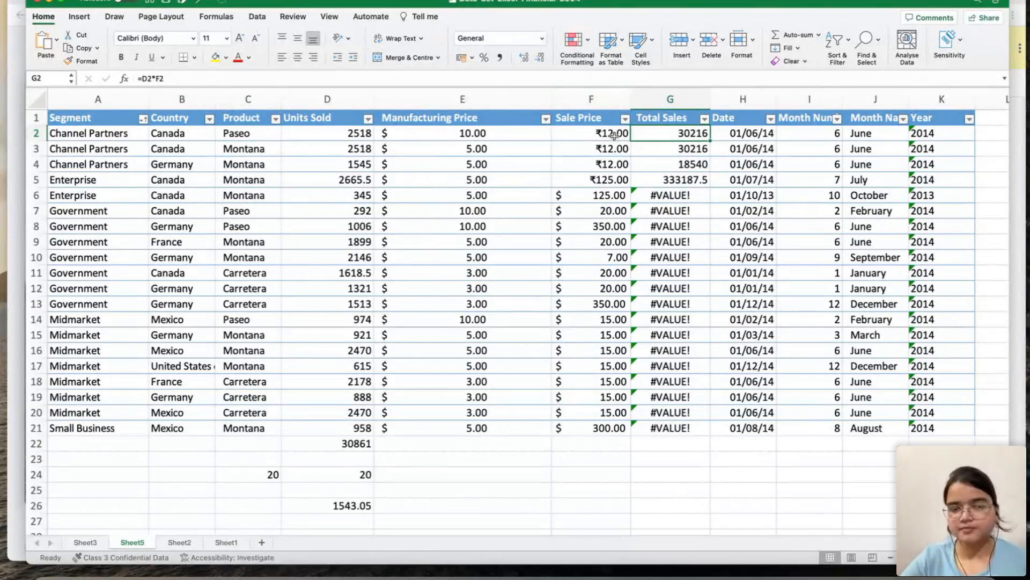
Open Sheet3 and look through the rows of its full financial table.
click(500, 516)
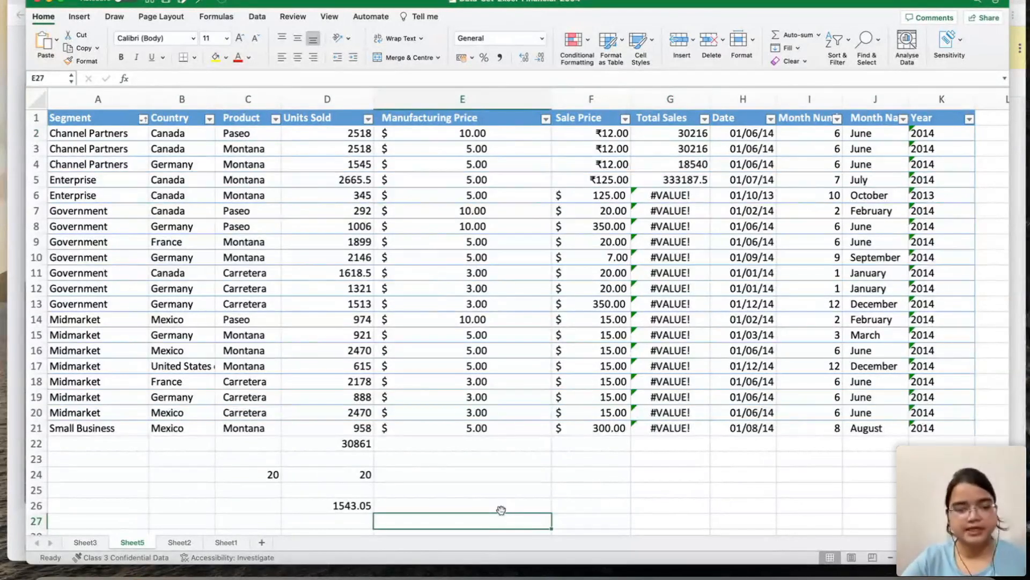
click(86, 543)
click(204, 432)
scroll(204, 433, down, 3)
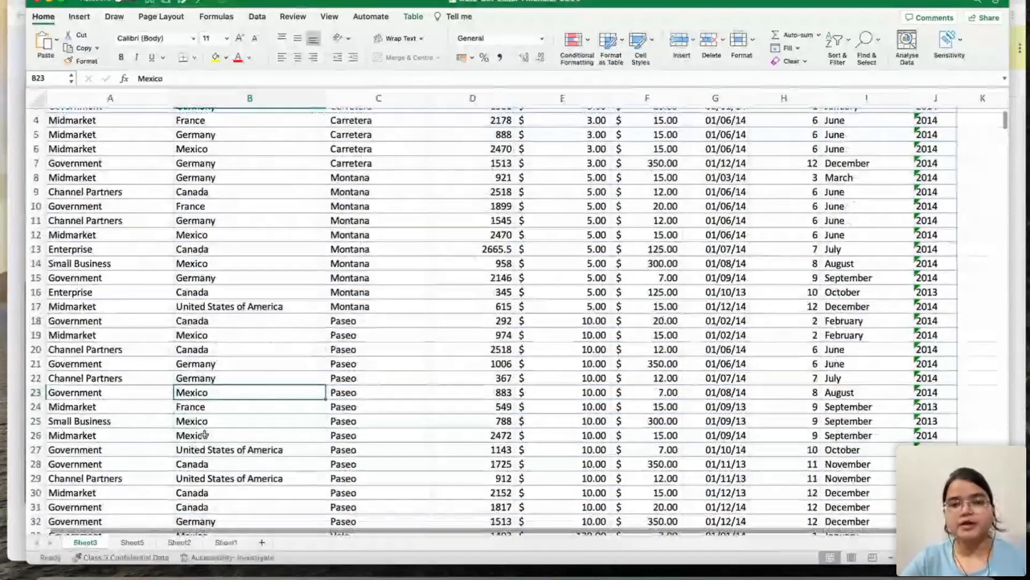
scroll(204, 433, up, 3)
scroll(205, 435, down, 1)
scroll(205, 435, up, 1)
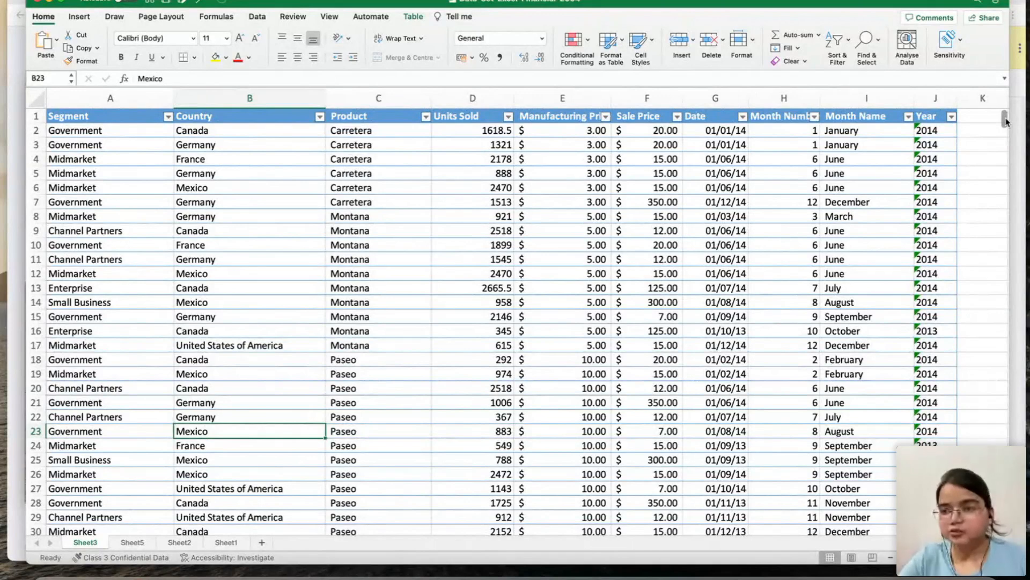
scroll(999, 268, down, 20)
scroll(991, 433, down, 20)
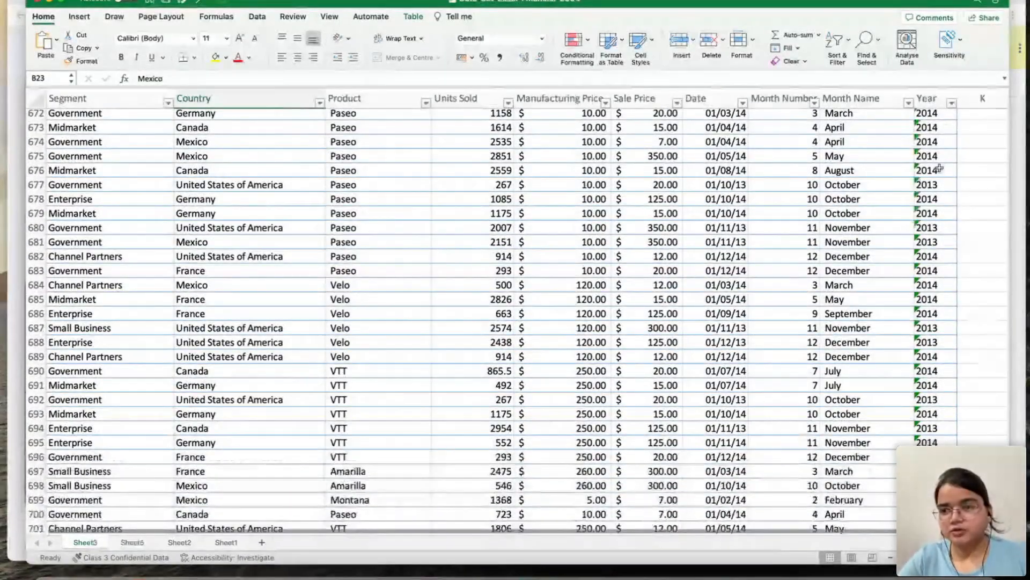
Select the entire financial table on Sheet3, from the Year column back to the Segment column.
click(930, 102)
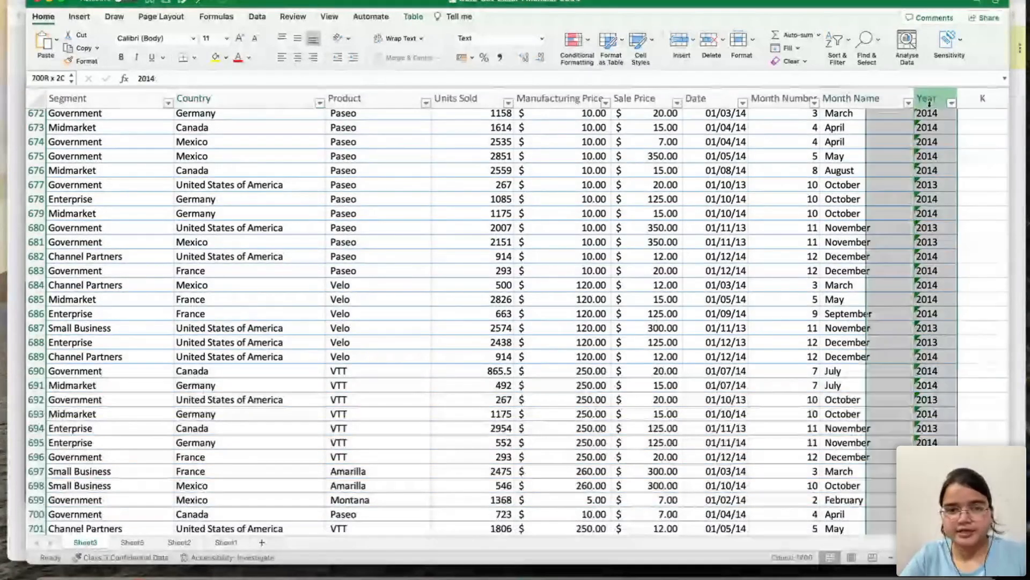
key(shift+Left)
key(shift+Left)
key(shift+Left)
key(shift+Left)
key(shift+Left)
key(shift+Left)
key(shift+Left)
key(shift+Left)
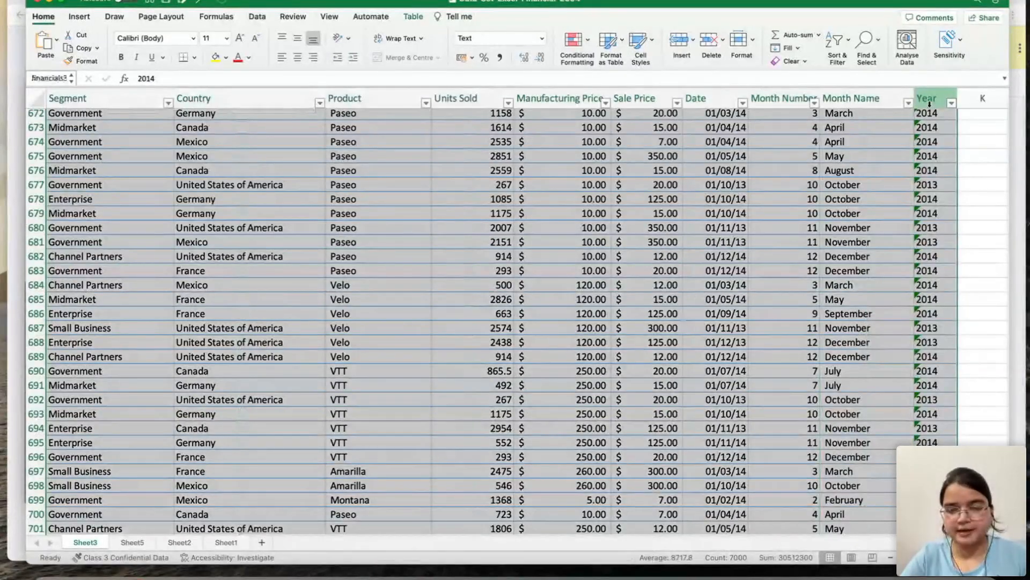
Create a pivot table from the financials3 table on a new worksheet.
click(80, 17)
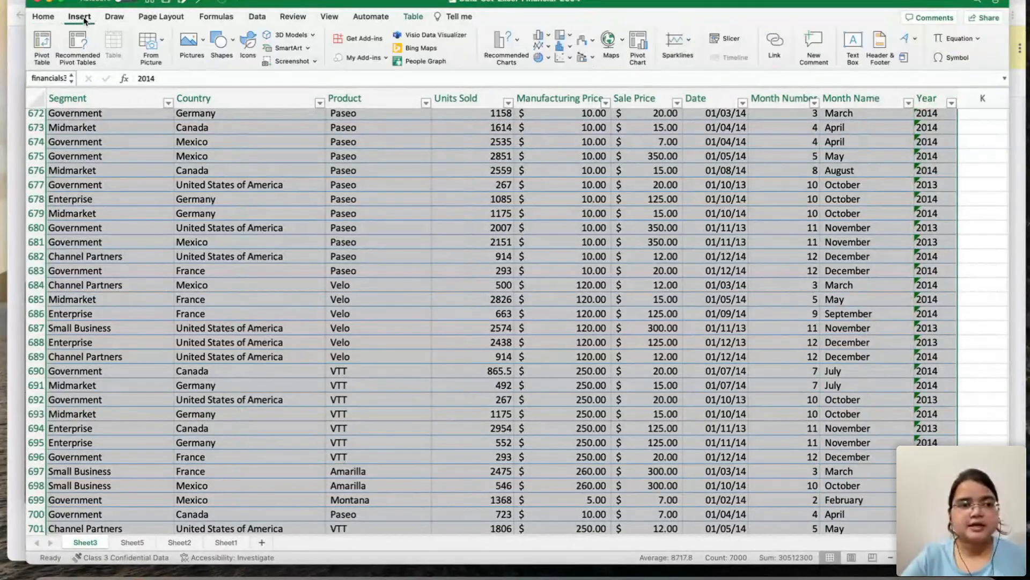
click(45, 60)
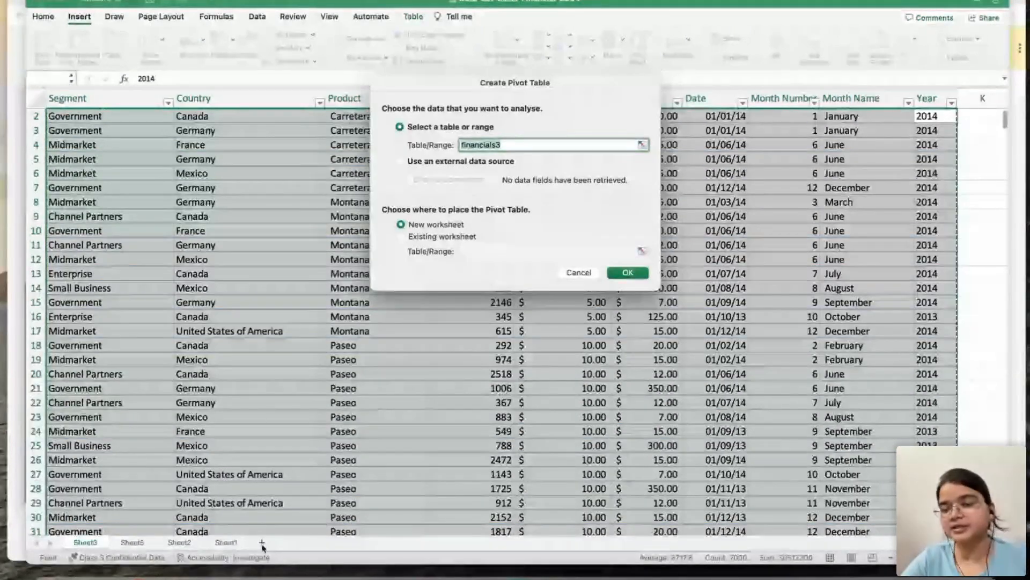
click(627, 273)
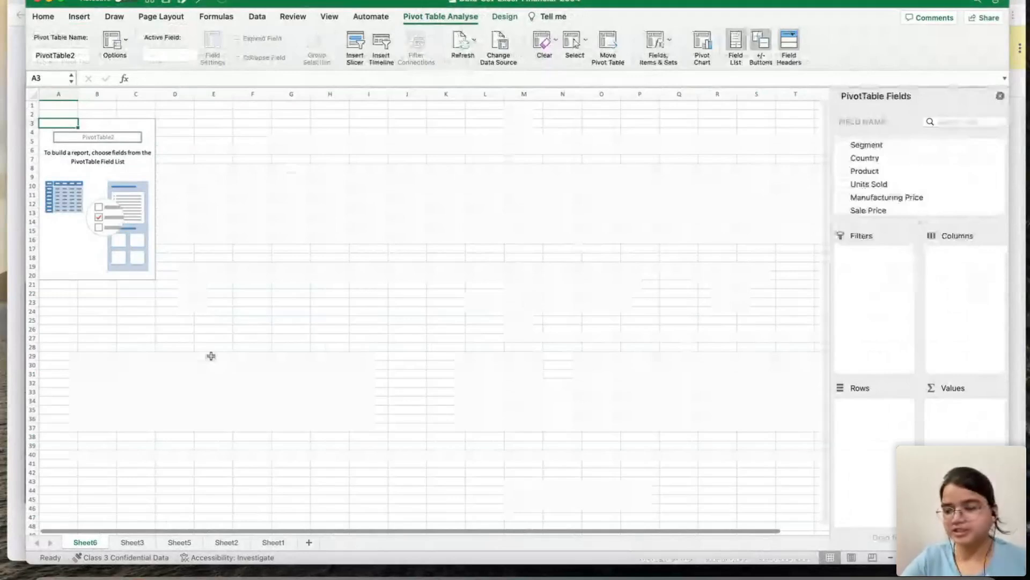
click(968, 557)
click(968, 557)
click(968, 557)
click(968, 557)
click(968, 558)
click(968, 557)
click(968, 557)
click(968, 558)
click(968, 557)
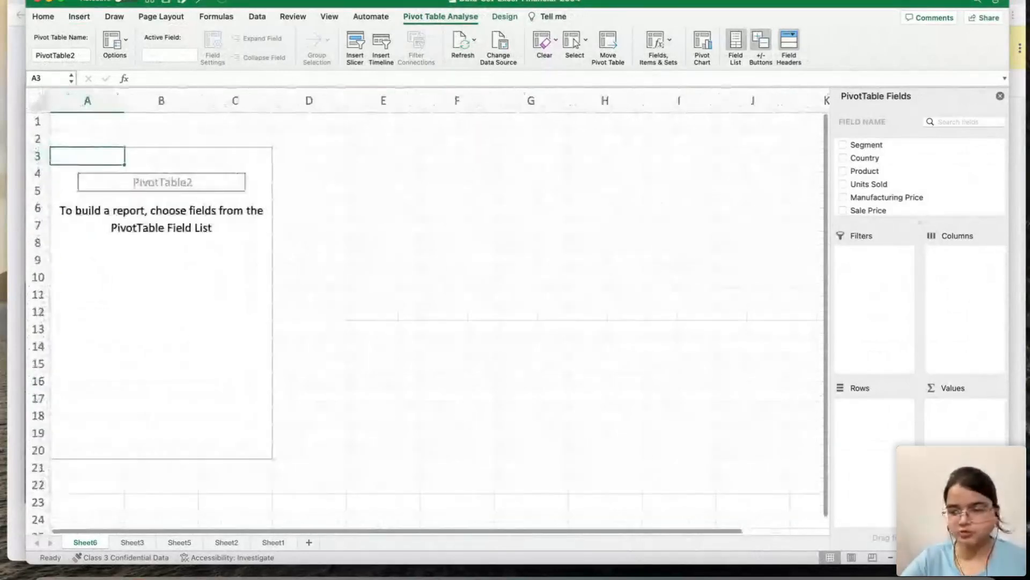
click(890, 557)
click(891, 557)
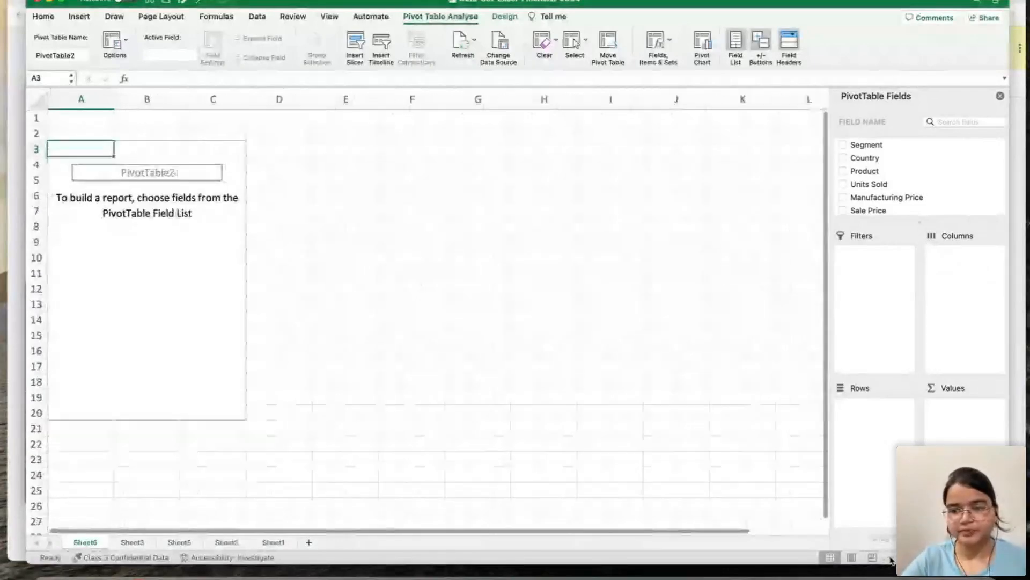
click(713, 459)
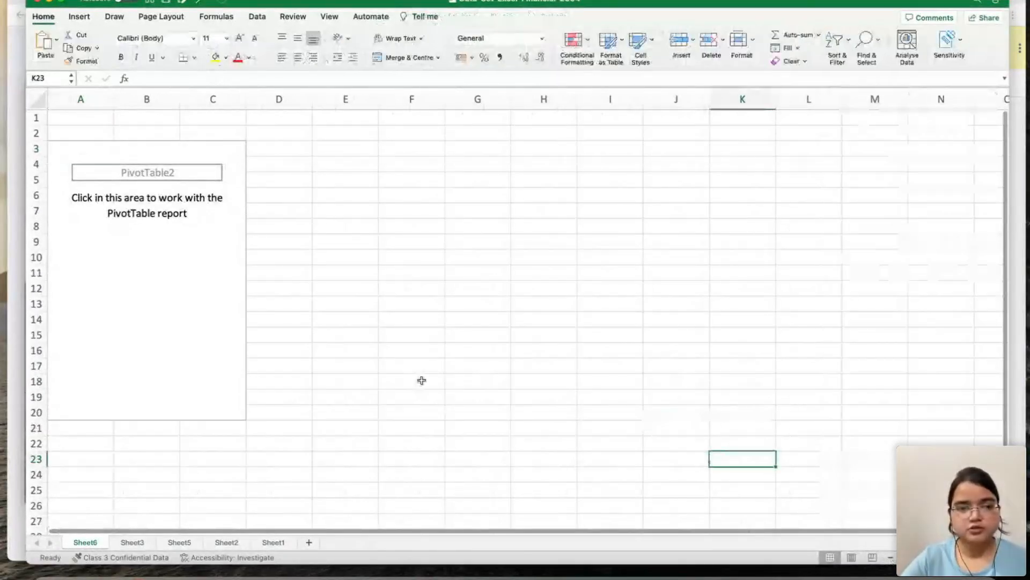
click(435, 322)
click(506, 318)
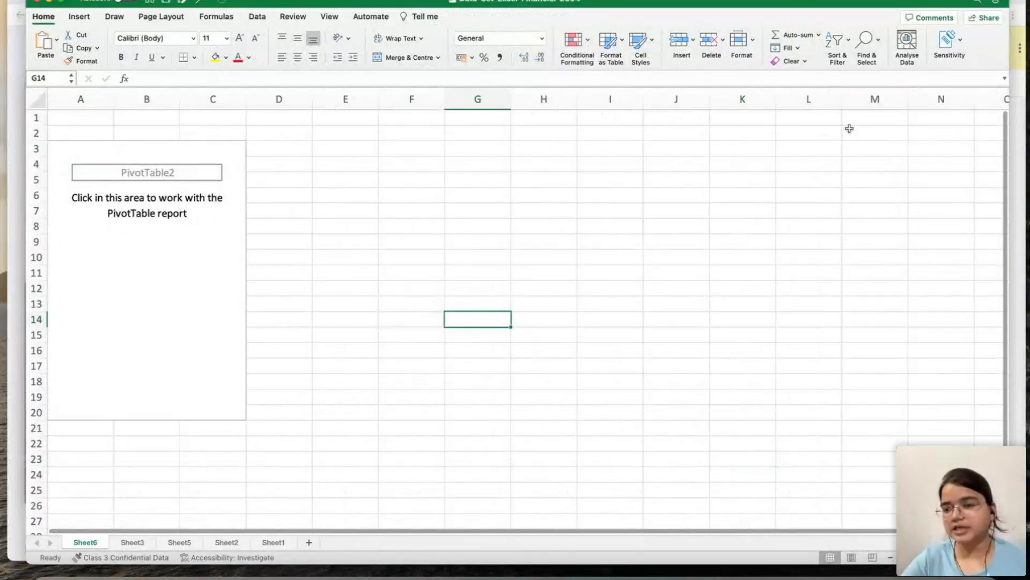
Build the pivot table with Country as rows and the sum of Units Sold as values.
click(150, 225)
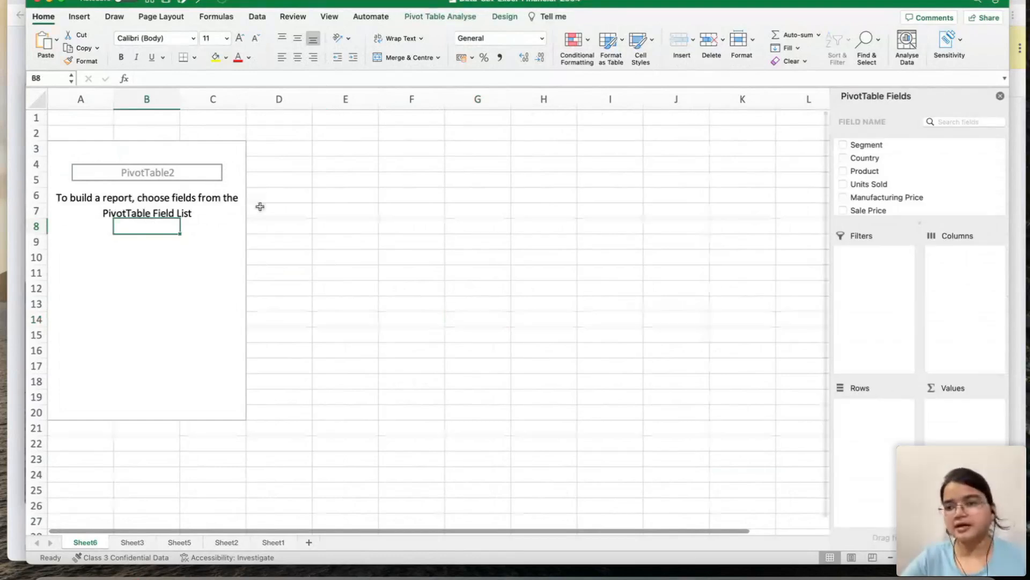
scroll(852, 203, down, 3)
scroll(854, 204, up, 3)
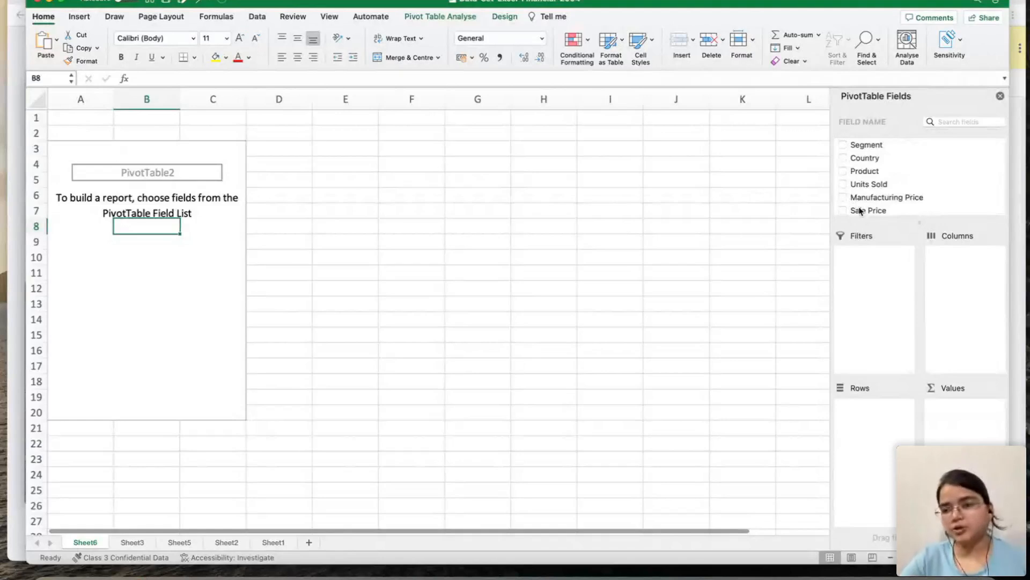
scroll(860, 209, up, 1)
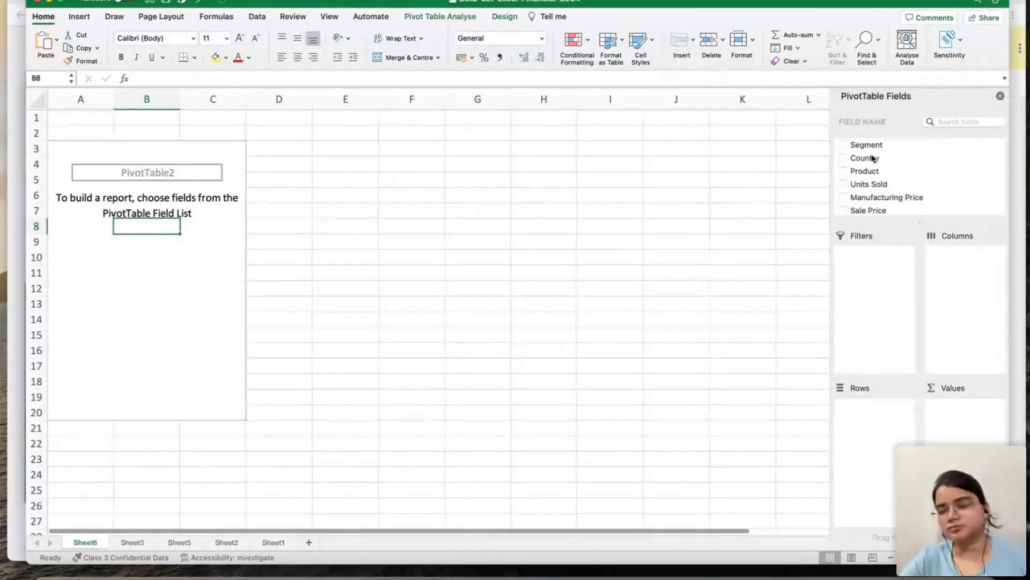
drag(872, 158, 873, 416)
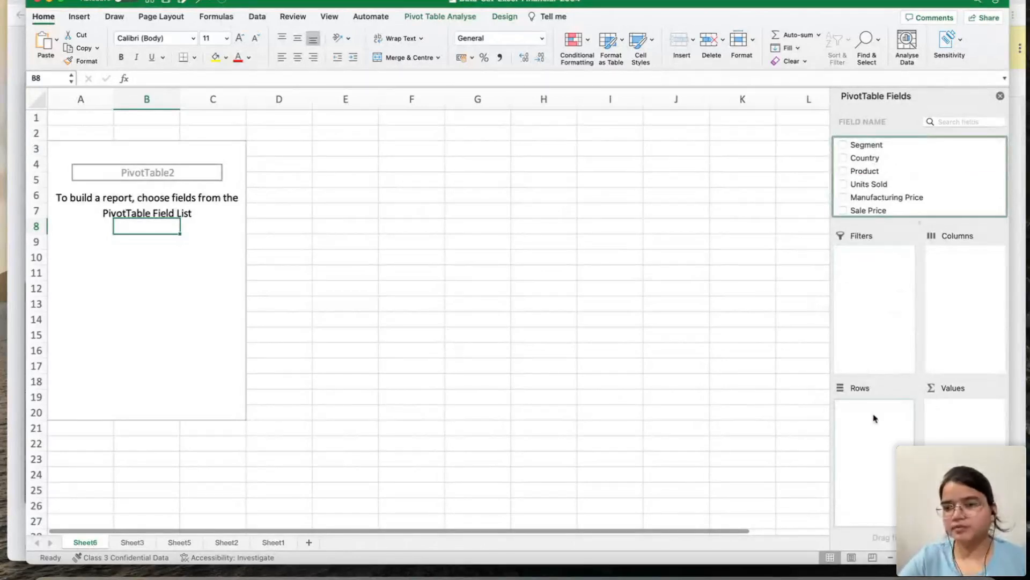
drag(866, 186, 968, 415)
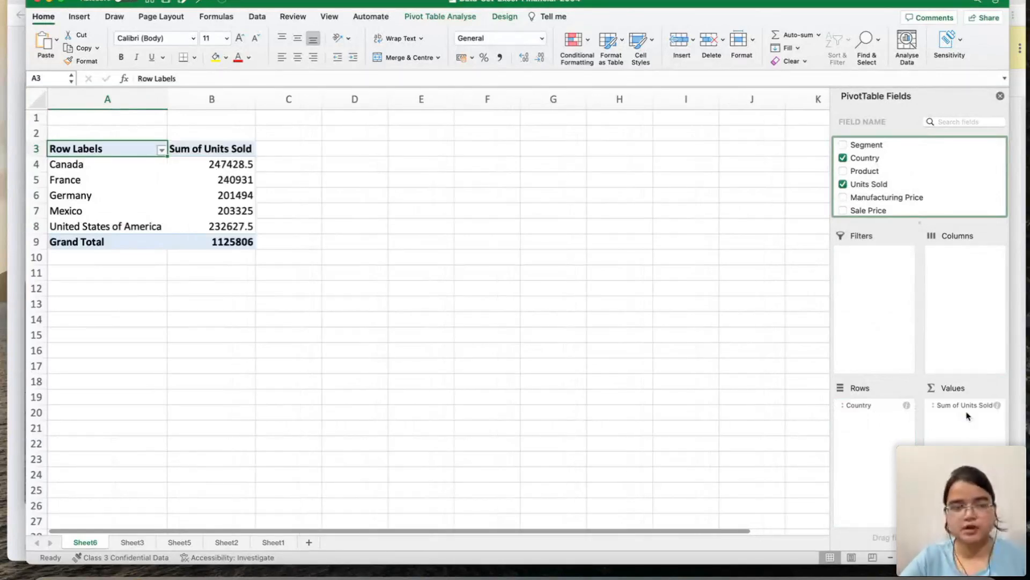
Review the country row labels of the pivot table.
click(123, 165)
click(120, 189)
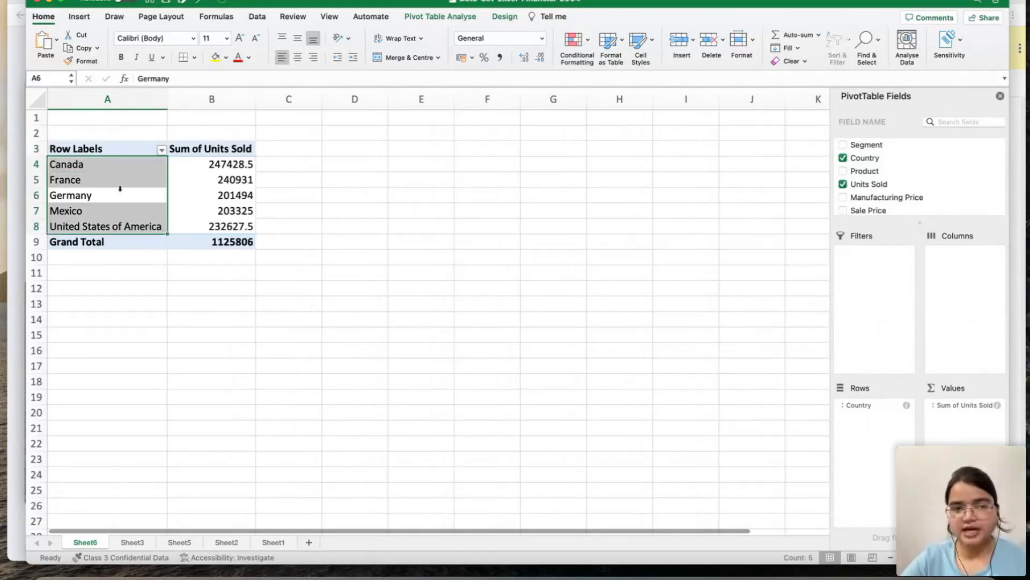
click(102, 291)
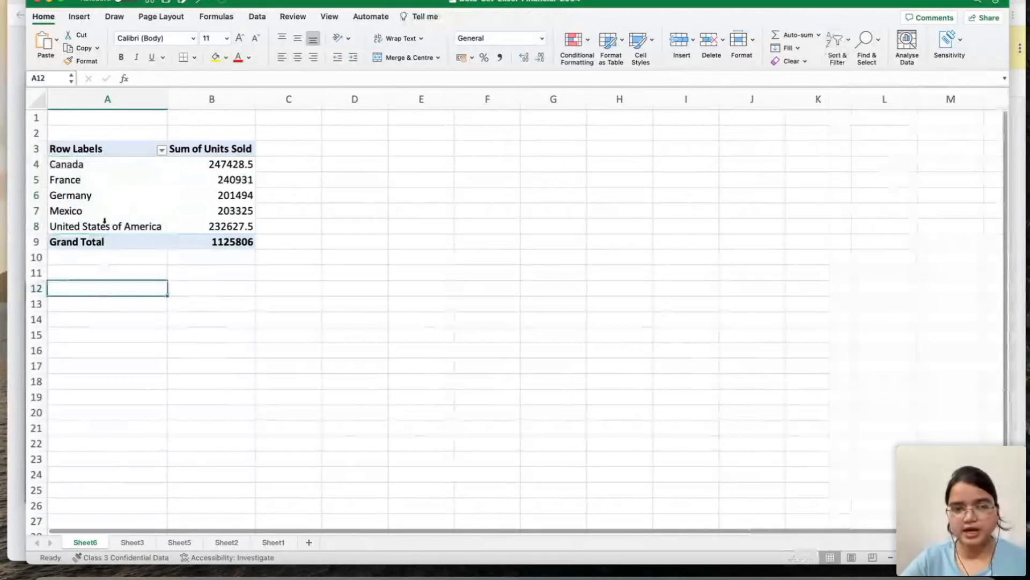
click(101, 204)
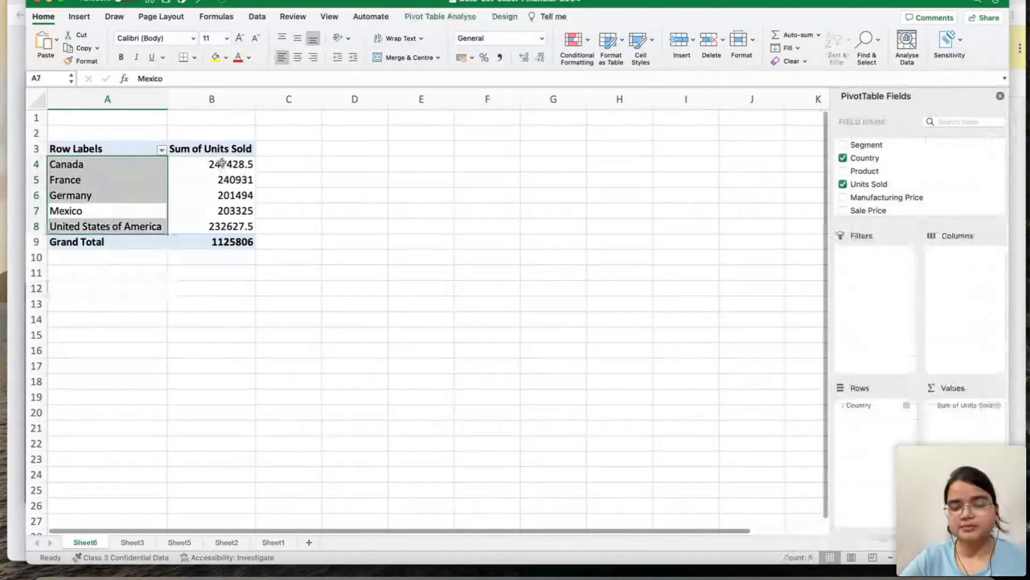
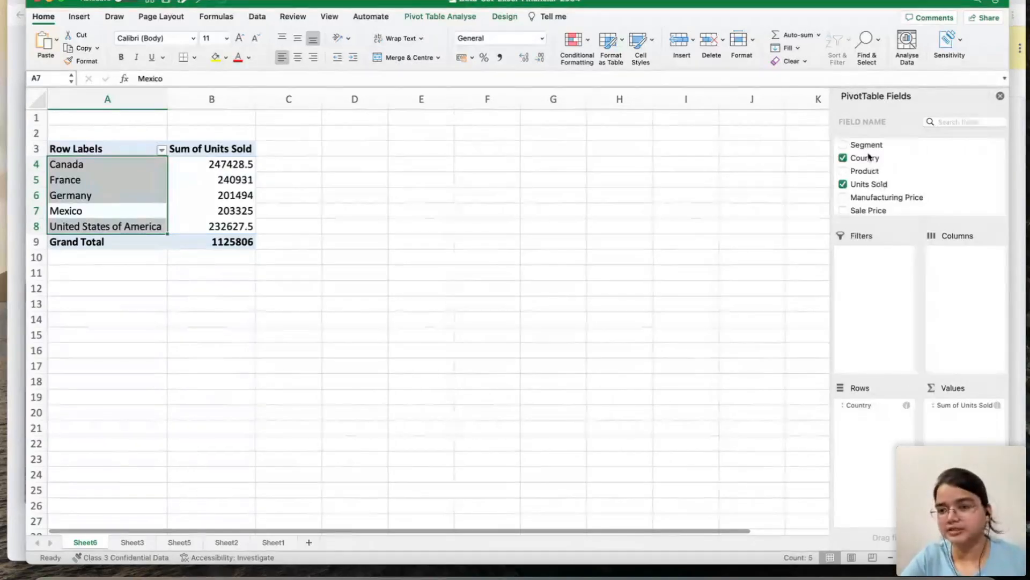
Add Segment below Country in the pivot rows and check Canada's Channel Partners value.
click(868, 148)
drag(868, 149, 874, 426)
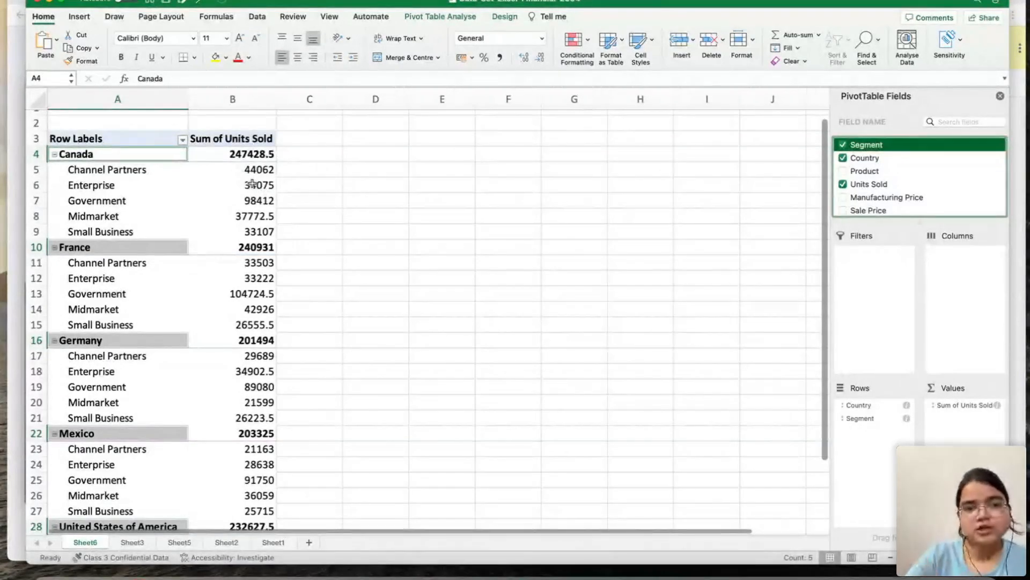
click(156, 170)
click(240, 171)
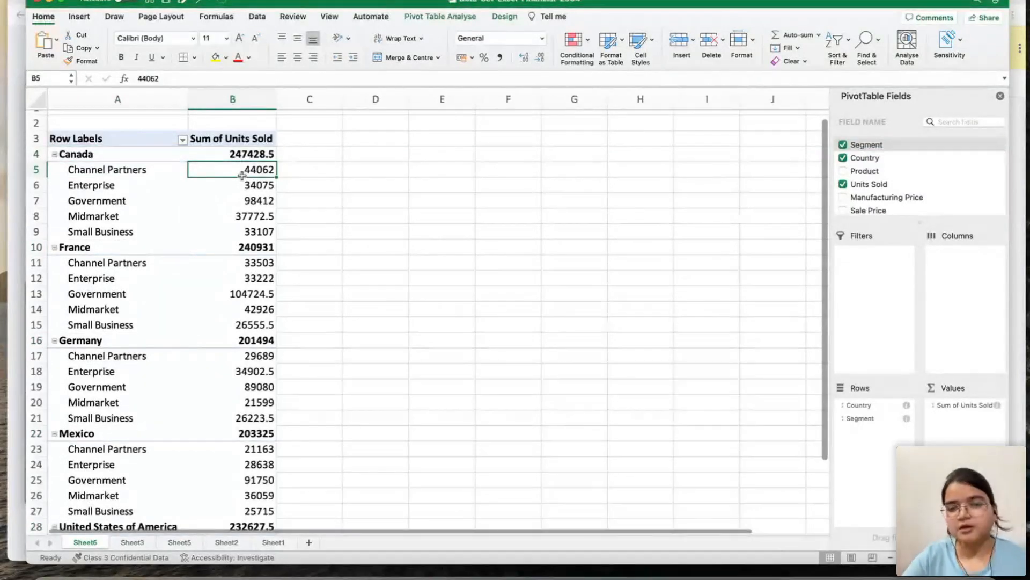
Remove Segment and Country from the pivot rows, and add Country back as the row field.
click(874, 422)
drag(873, 423, 781, 419)
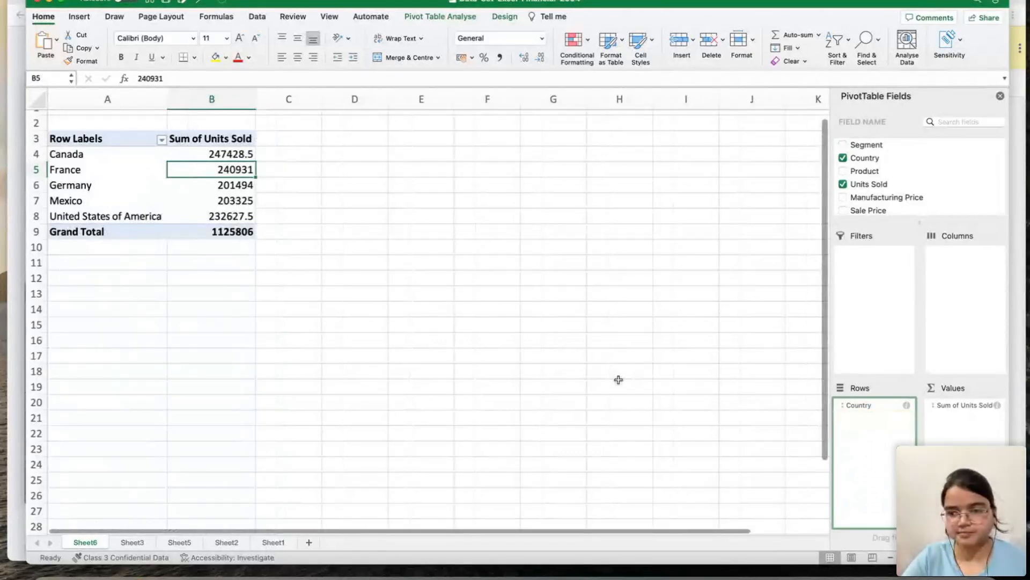
drag(875, 405, 741, 396)
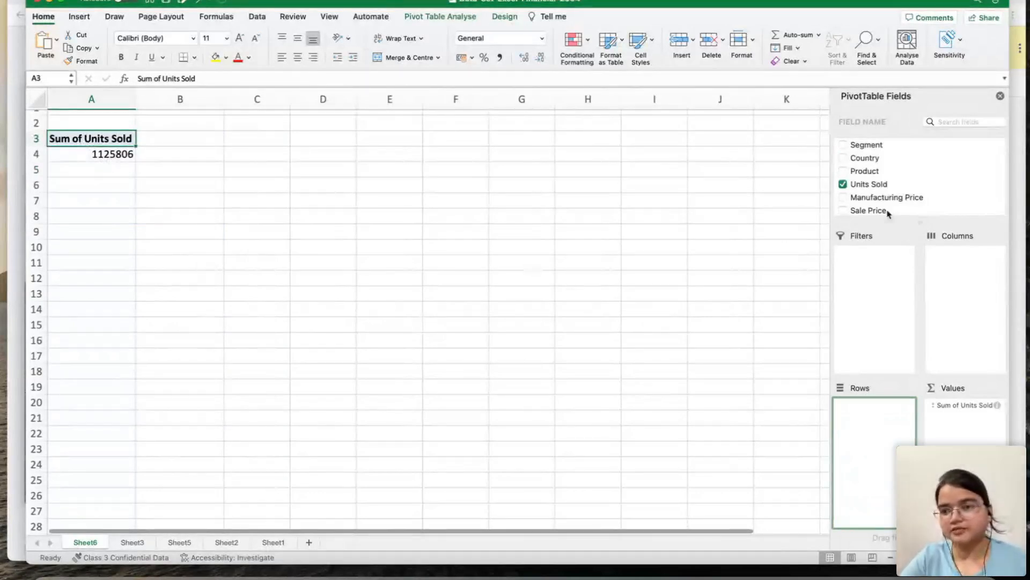
drag(863, 156, 877, 445)
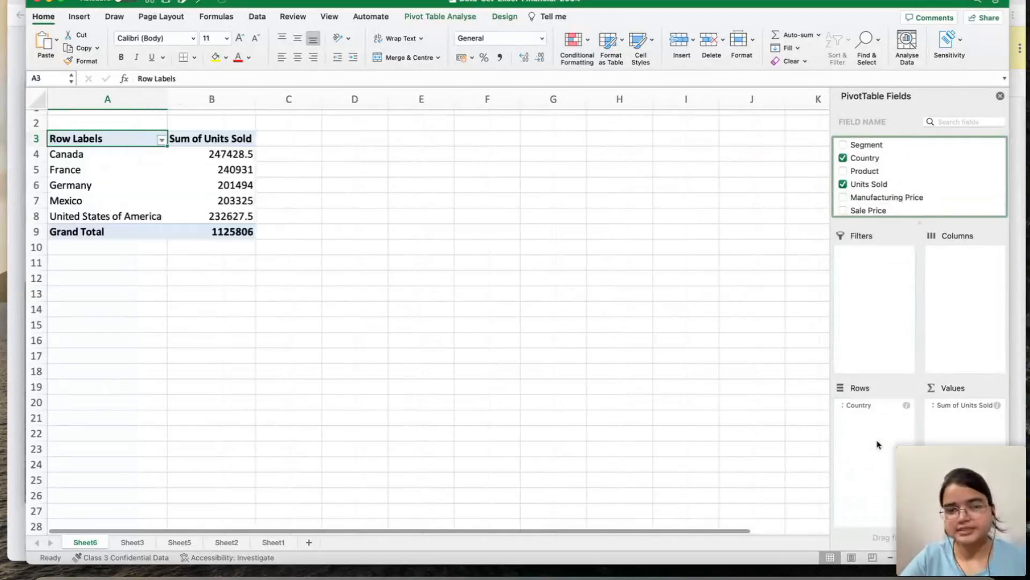
Extract the source records behind Mexico's Units Sold total to a new sheet, and return to the pivot table on Sheet6.
click(216, 179)
click(245, 206)
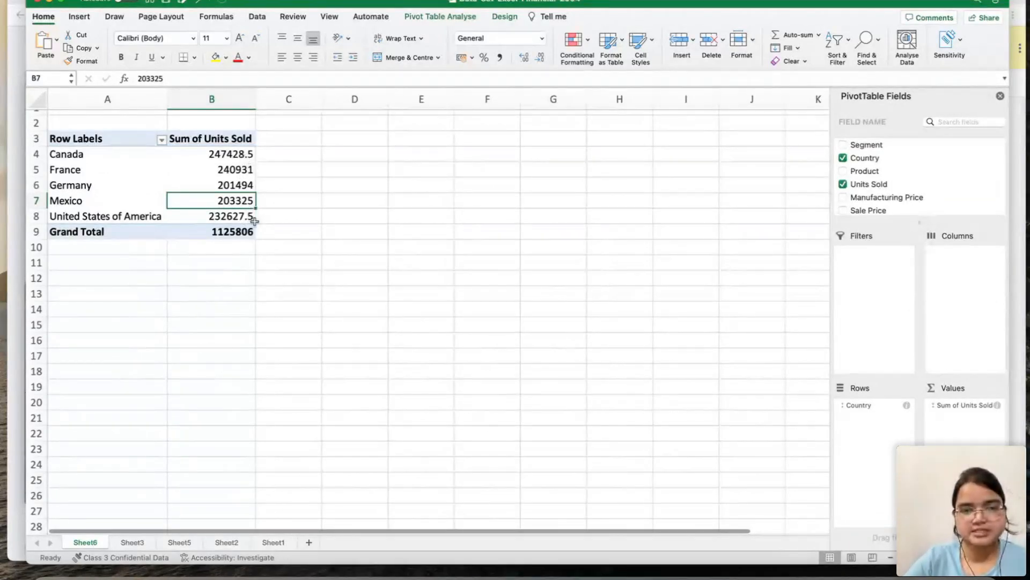
click(244, 186)
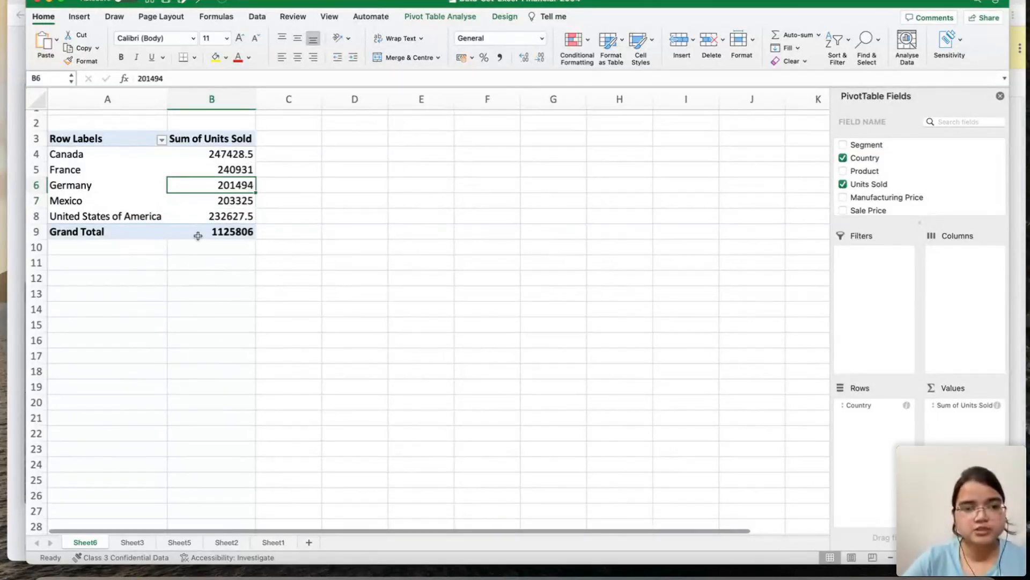
click(242, 199)
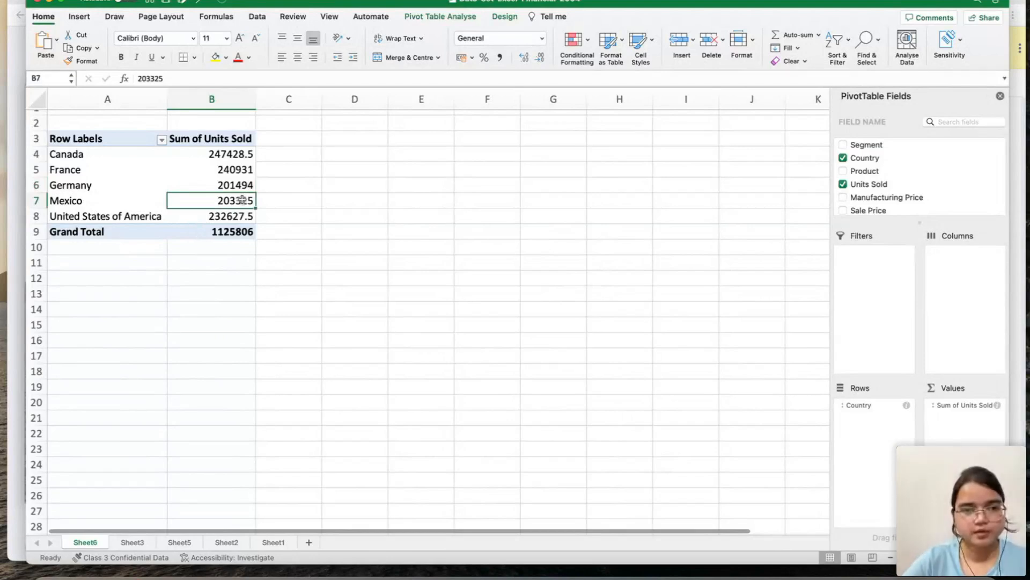
double_click(243, 200)
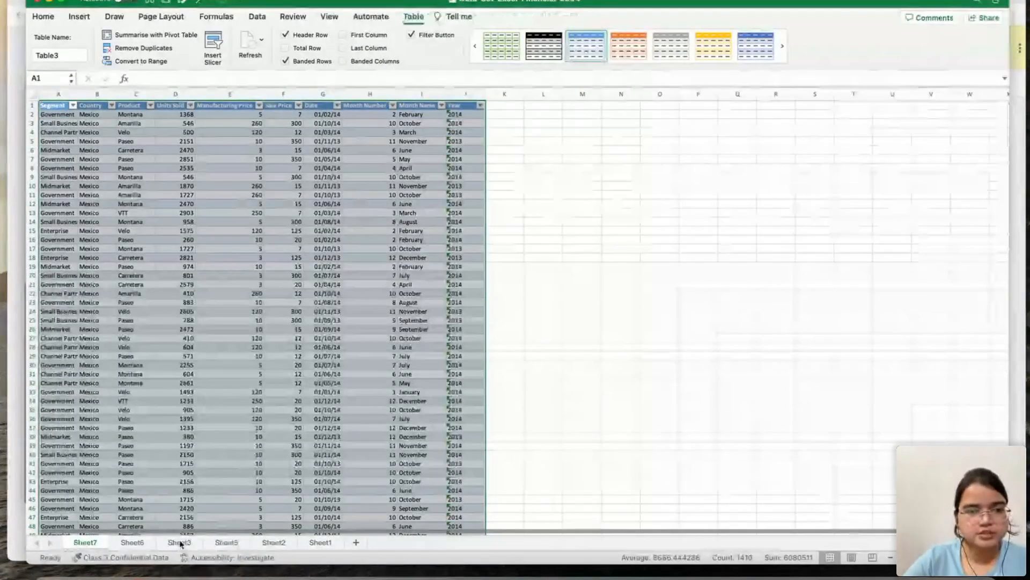
click(133, 542)
Format only Germany's Units Sold total as a Number with 2 decimal places and the 1000 separator.
click(221, 183)
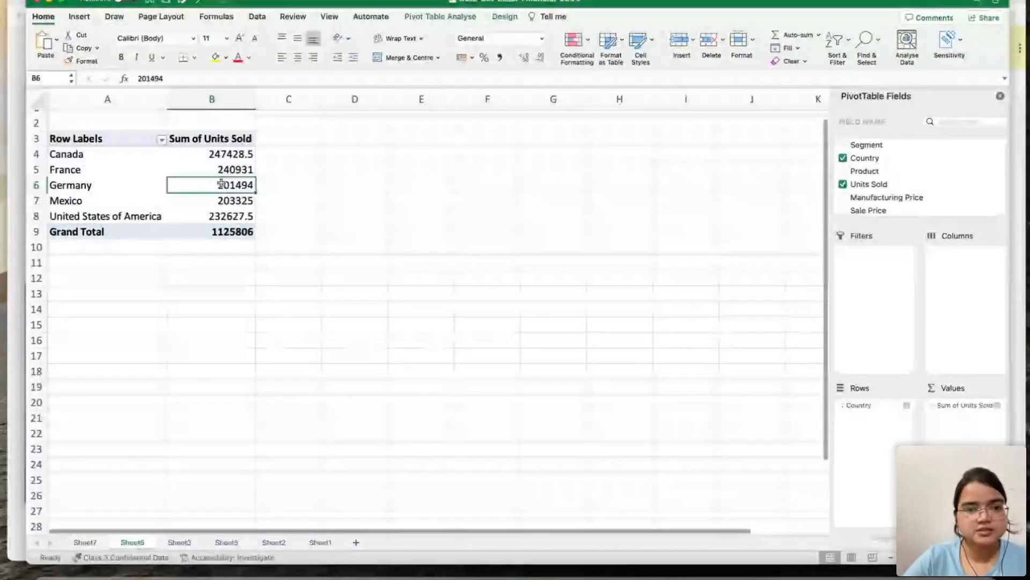
right_click(221, 184)
click(259, 204)
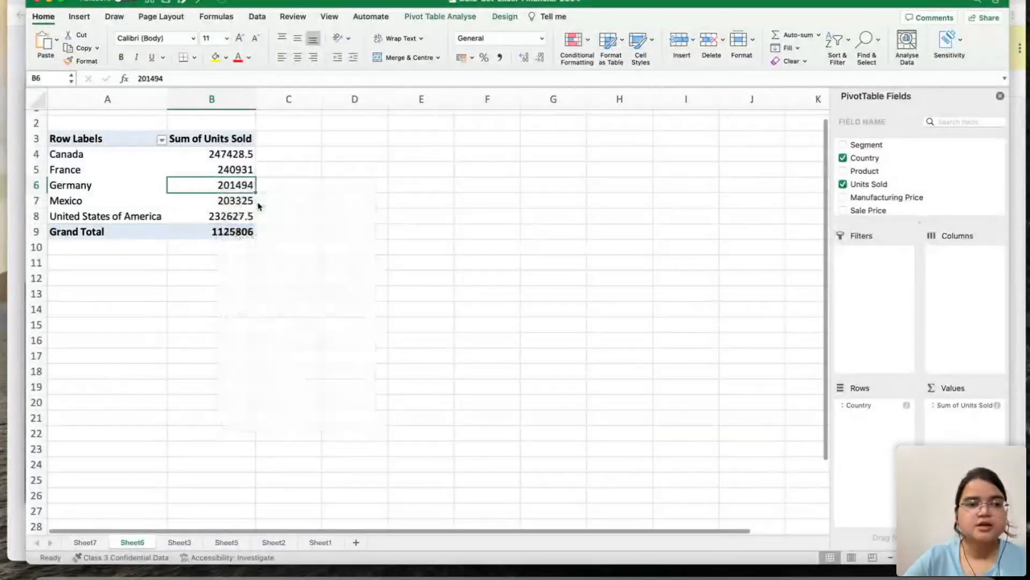
click(144, 96)
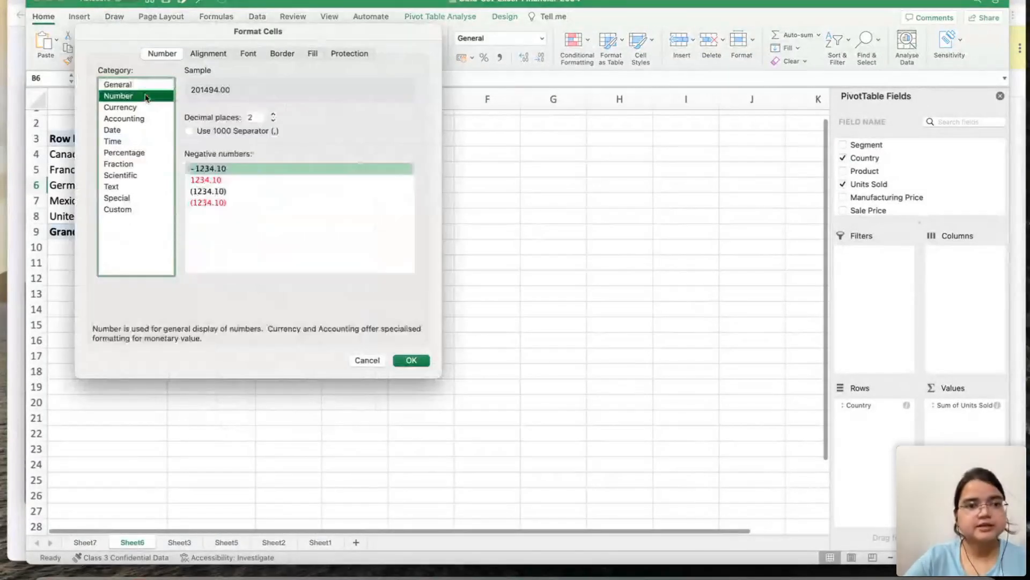
click(256, 117)
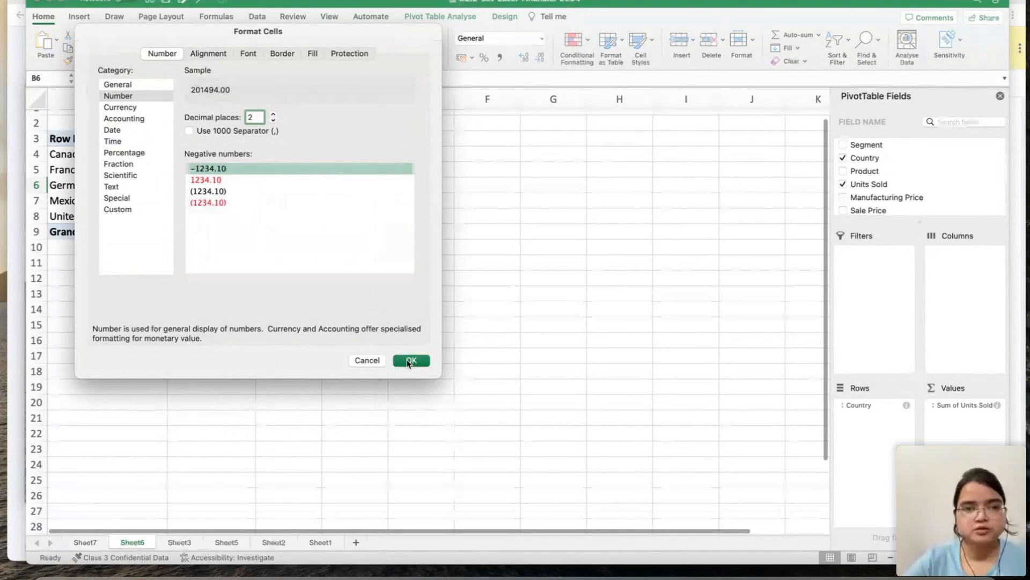
click(190, 131)
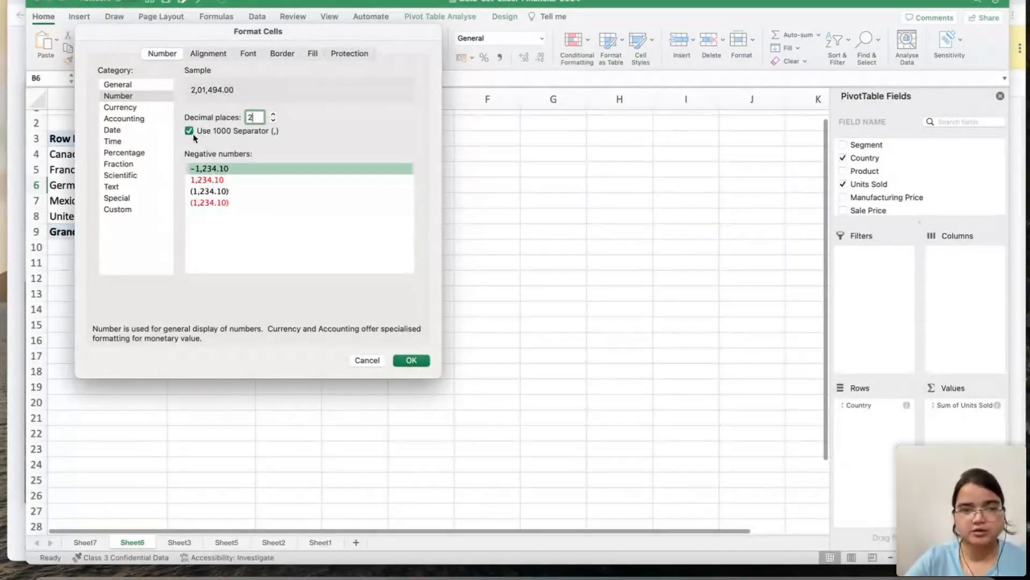
click(411, 361)
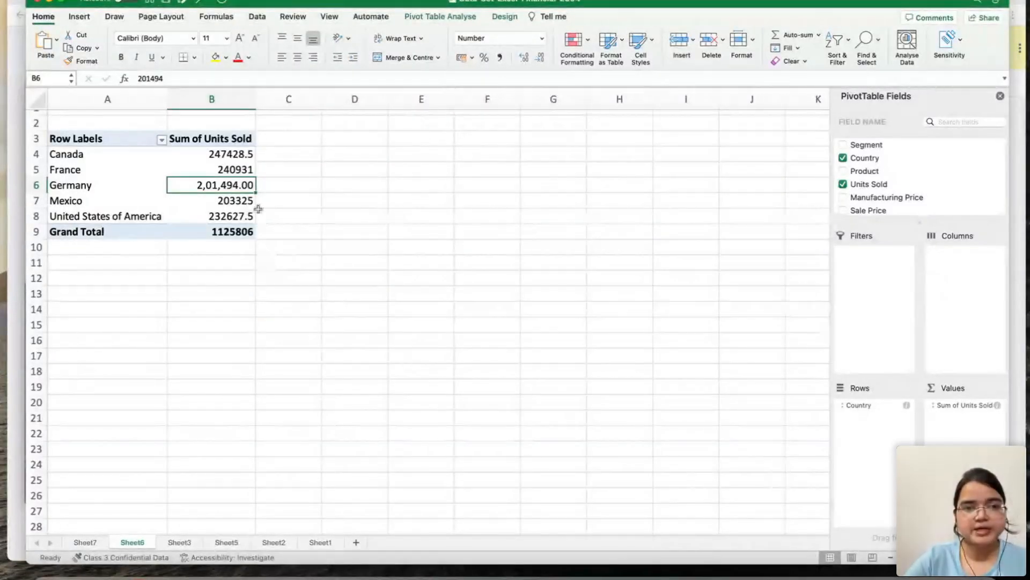
Set the number format of the pivot table's Units Sold values to Number with 2 decimal places and the 1000 separator.
click(238, 168)
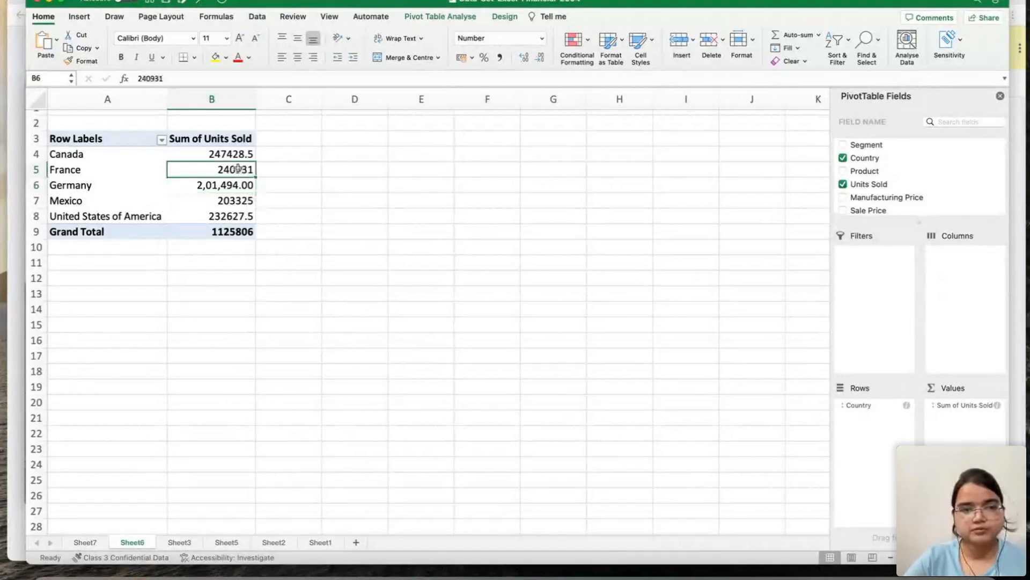
key(Up)
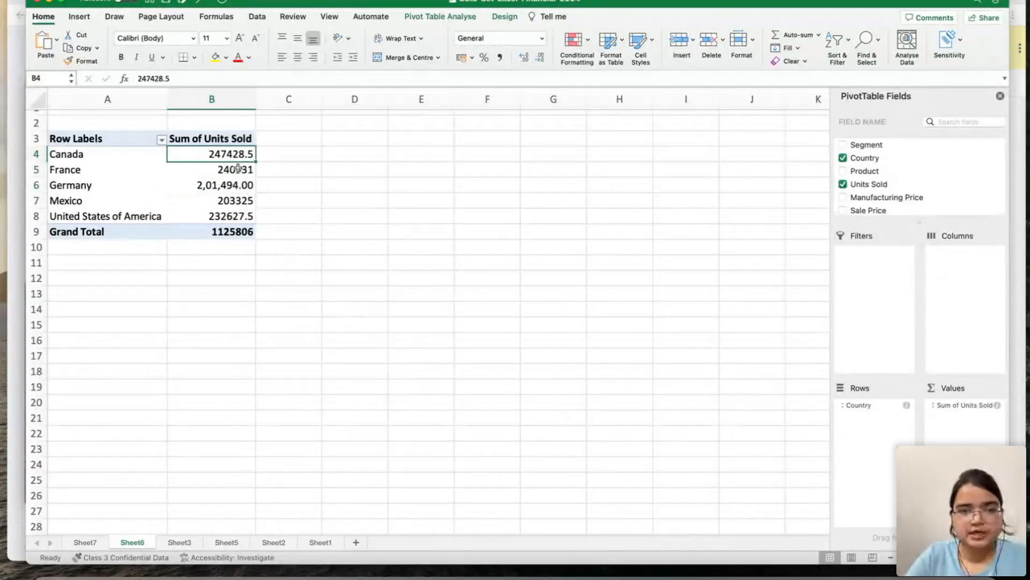
key(shift+Down)
key(shift+Down)
key(shift+Down)
key(shift+Down)
right_click(238, 167)
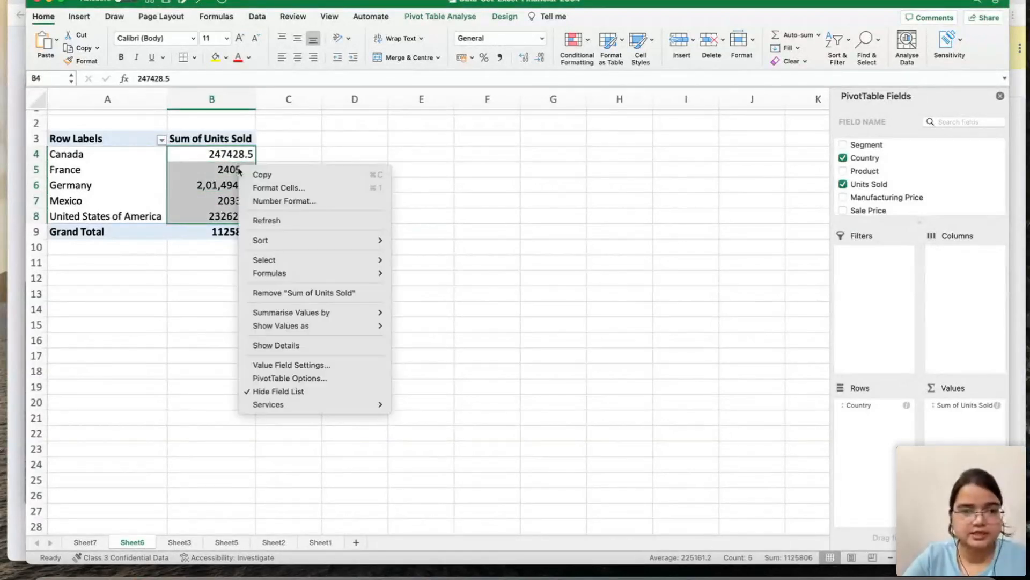
click(264, 199)
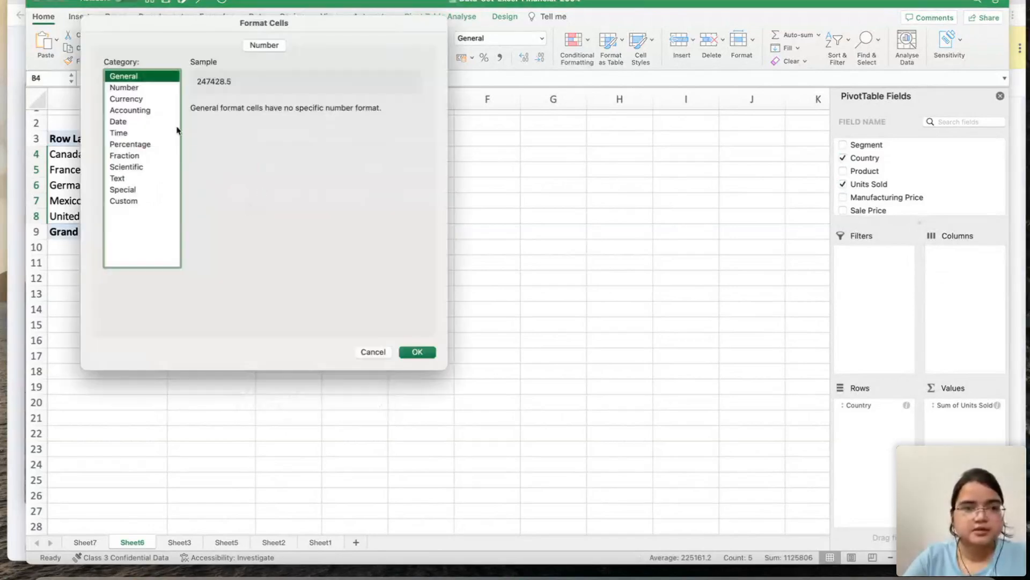
click(146, 88)
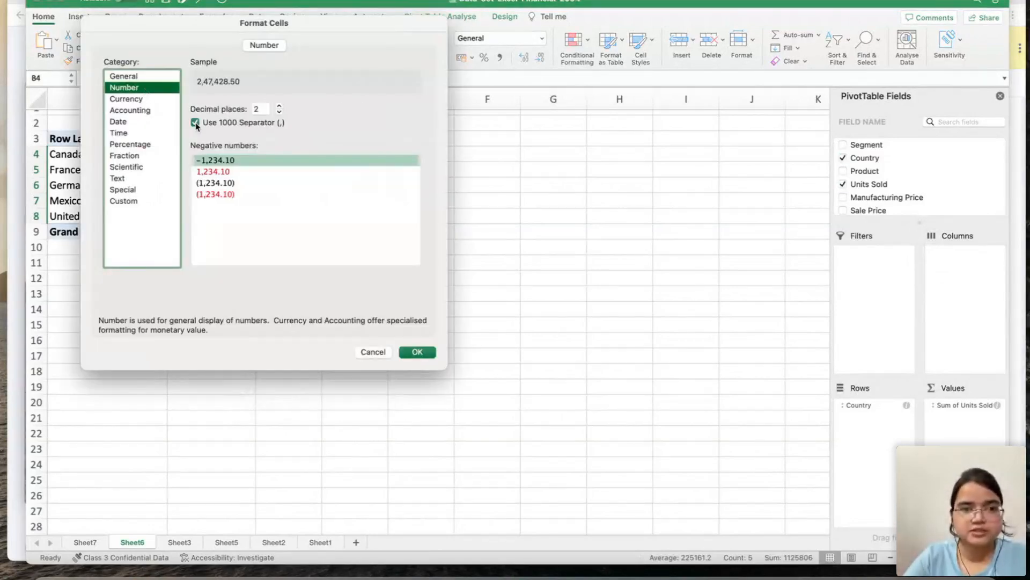
click(195, 124)
click(417, 352)
click(281, 249)
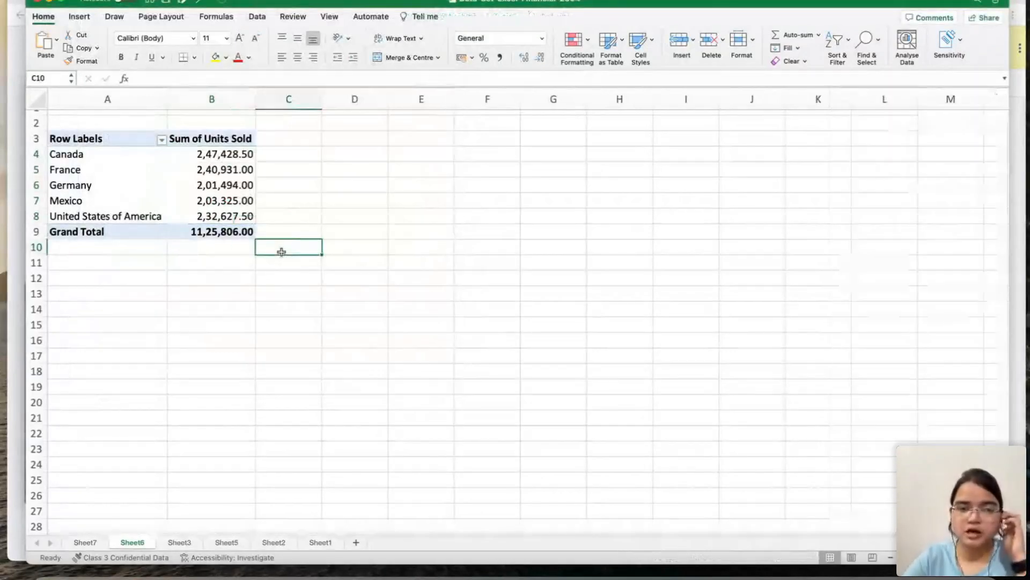
click(232, 197)
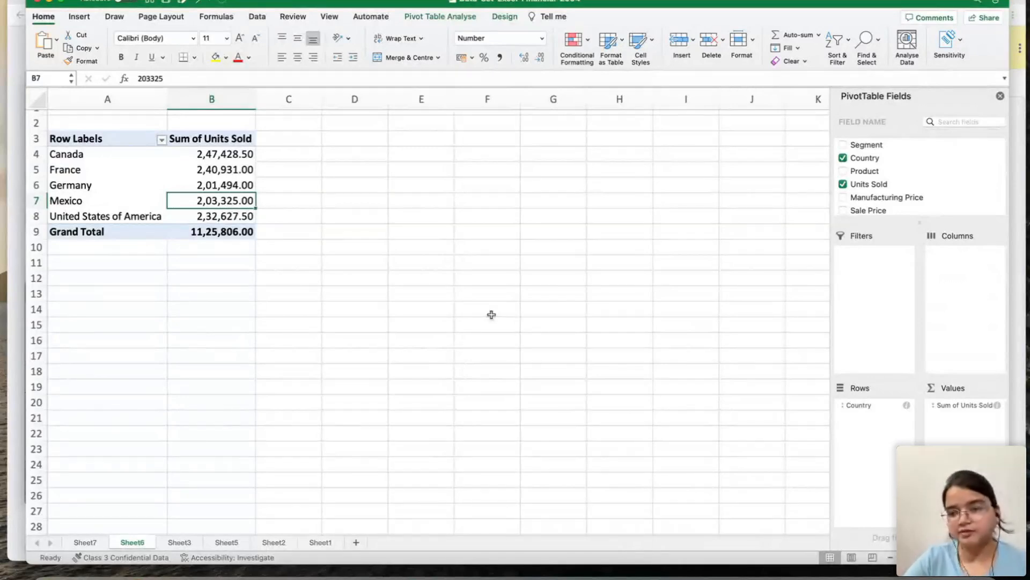
Summarise the Units Sold values in the country PivotTable by Average.
click(998, 409)
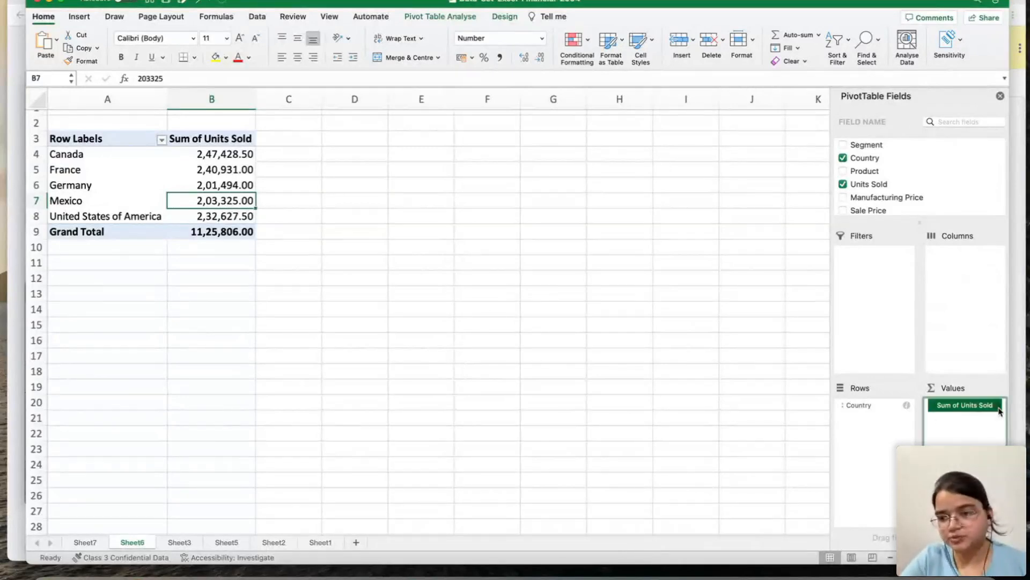
click(964, 408)
click(615, 393)
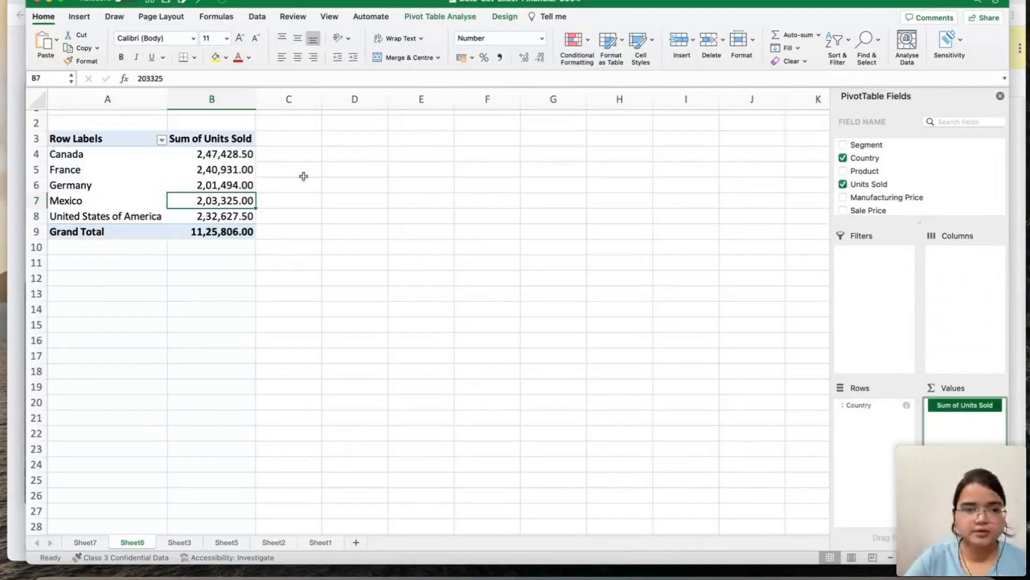
click(243, 169)
right_click(245, 172)
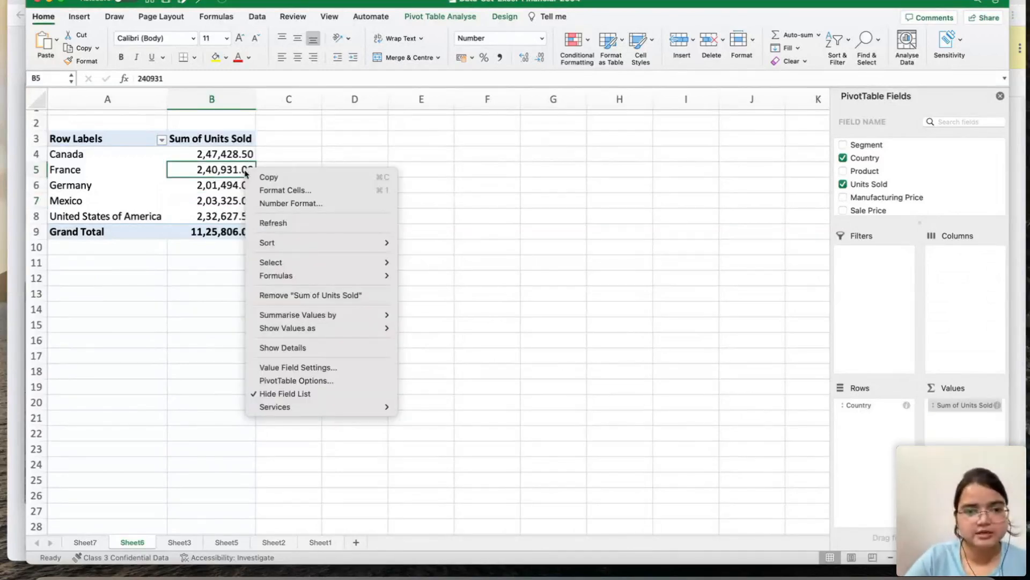
mouse_move(263, 315)
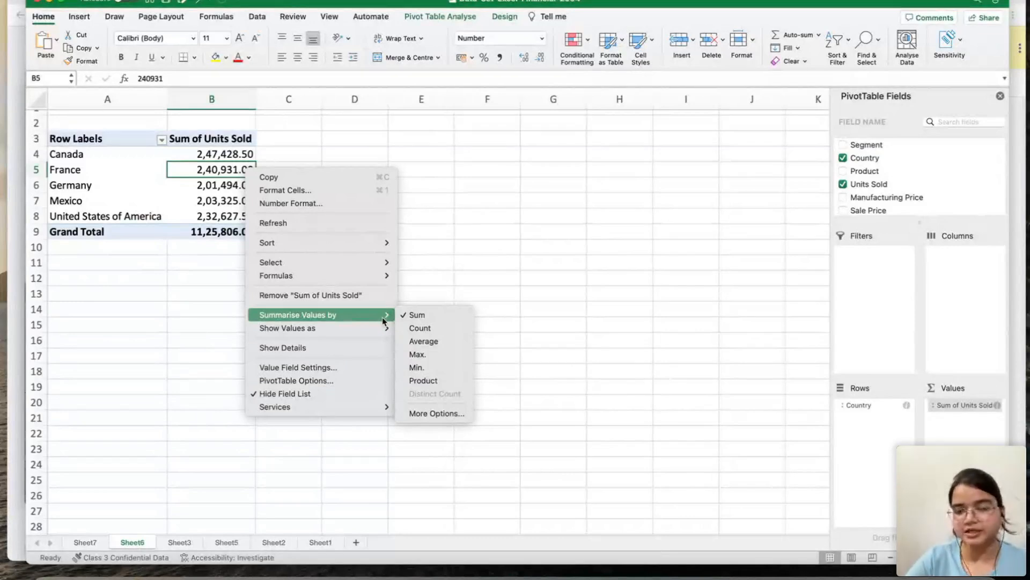
click(435, 343)
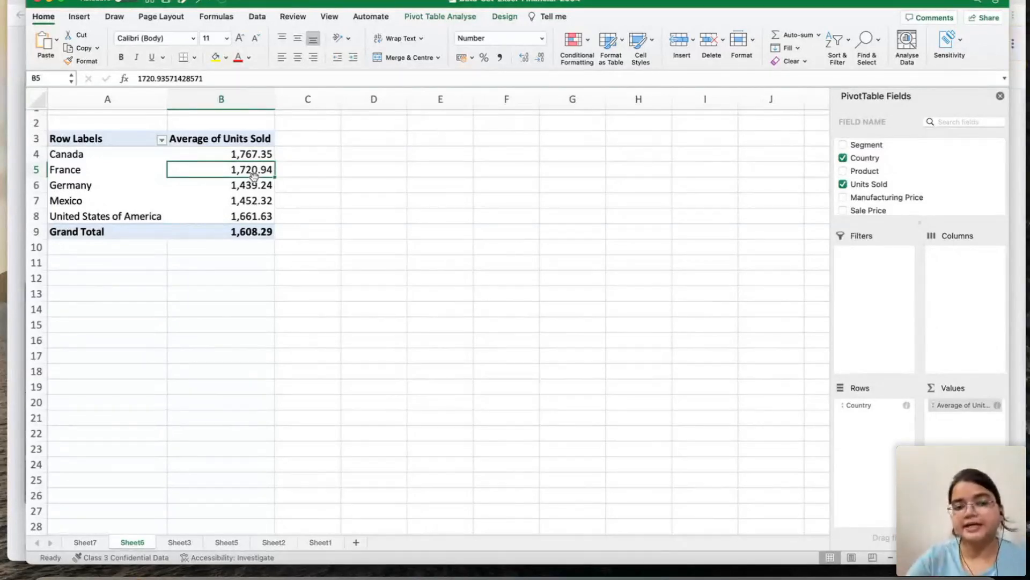
Switch the PivotTable's Units Sold summary back to Sum.
drag(254, 176, 255, 191)
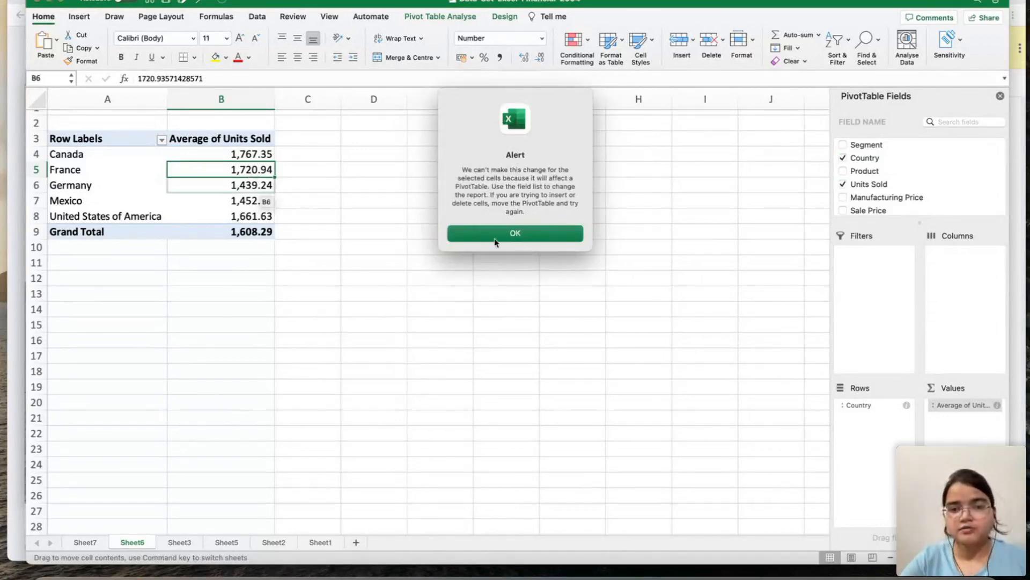
click(495, 242)
right_click(238, 172)
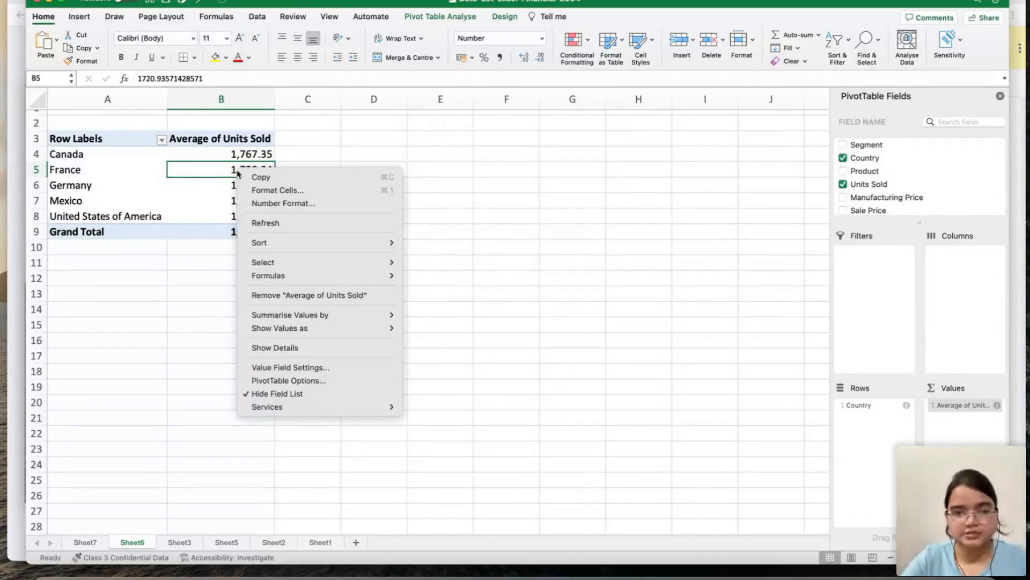
mouse_move(332, 249)
click(170, 305)
click(232, 217)
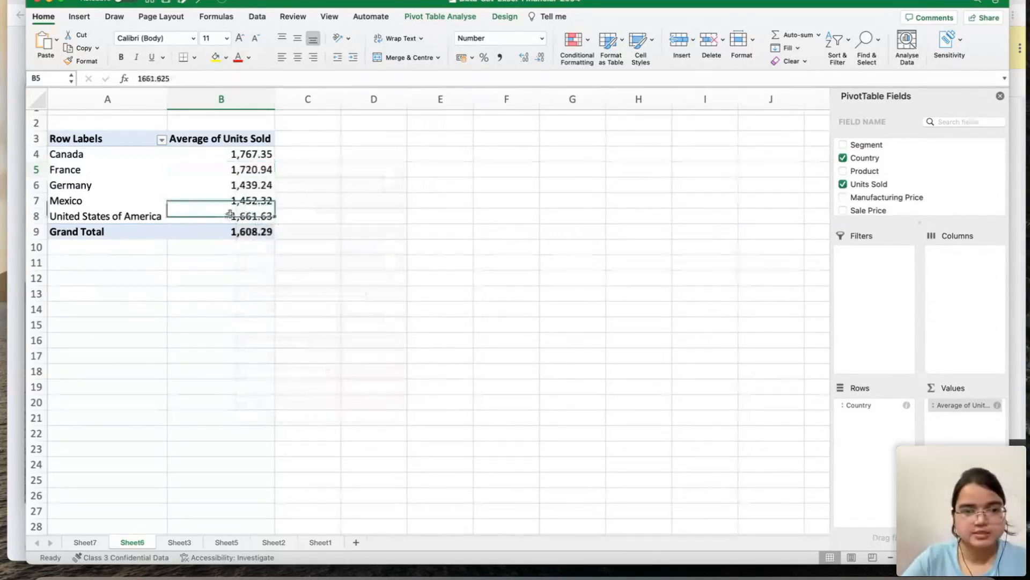
right_click(232, 217)
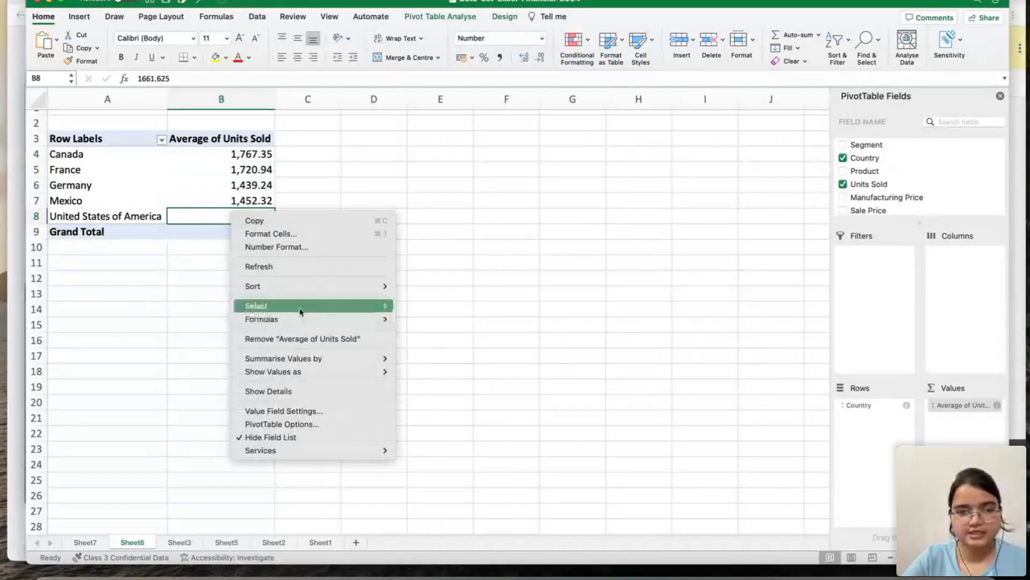
mouse_move(308, 354)
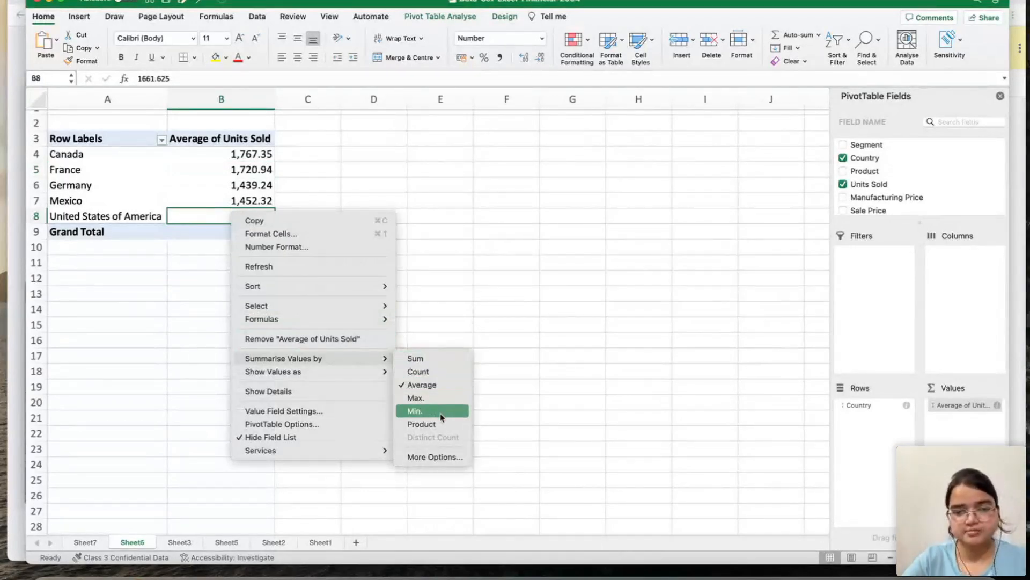
click(465, 358)
click(431, 360)
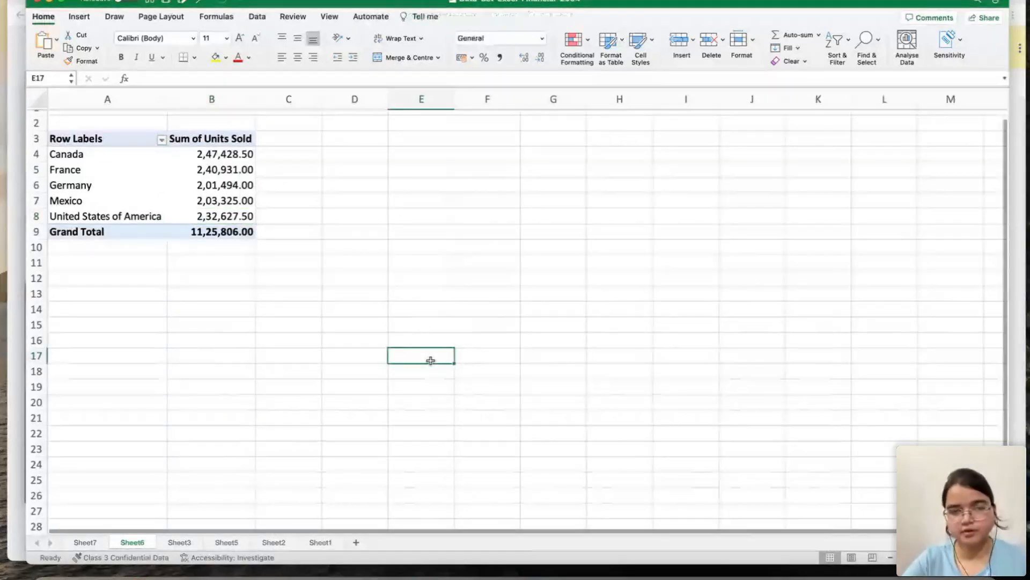
click(192, 163)
click(343, 217)
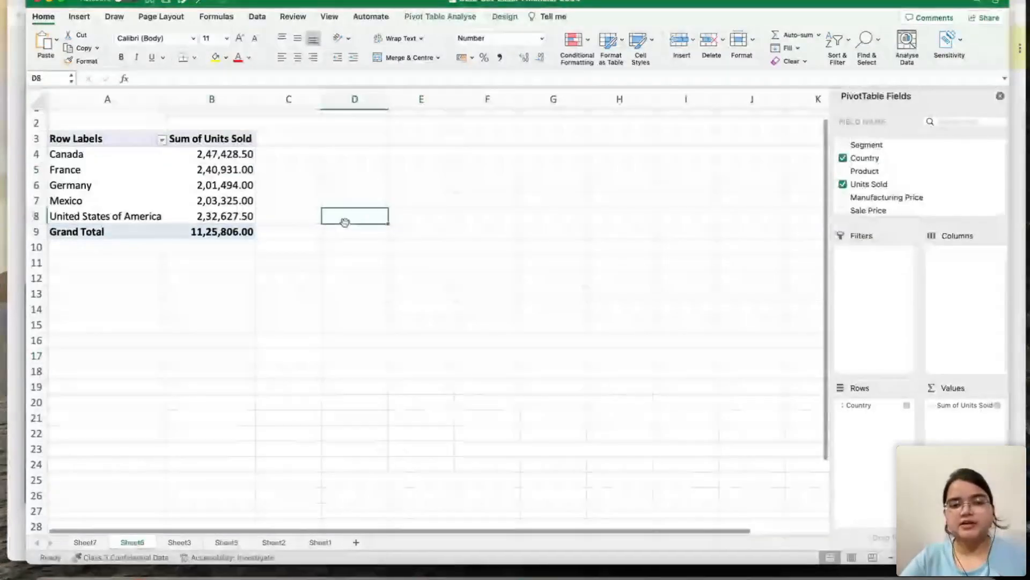
click(192, 174)
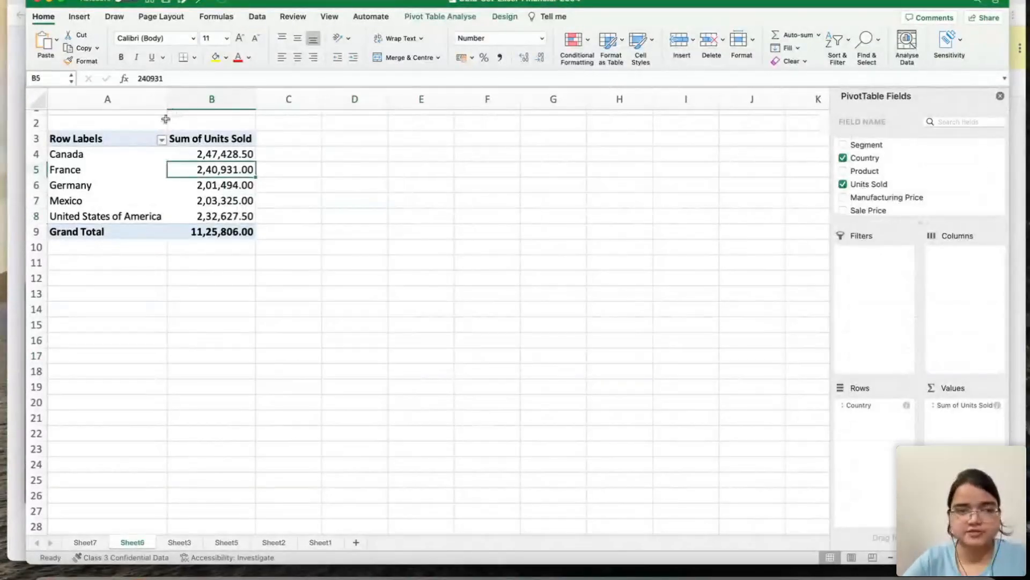
Copy the PivotTable's header and country rows A3:B8, excluding the grand total, and paste them at cell H6.
click(107, 156)
key(shift+Right)
key(shift+Right)
key(shift+Left)
key(Up)
key(shift+Right)
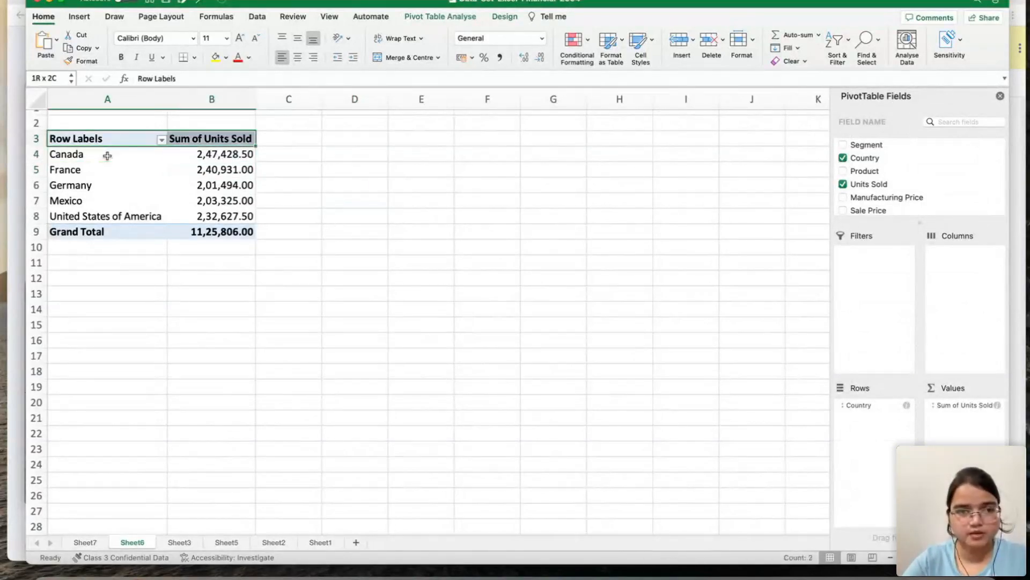
key(shift+Down)
key(shift+Down)
key(shift+Down)
key(shift+Down)
key(shift+Down)
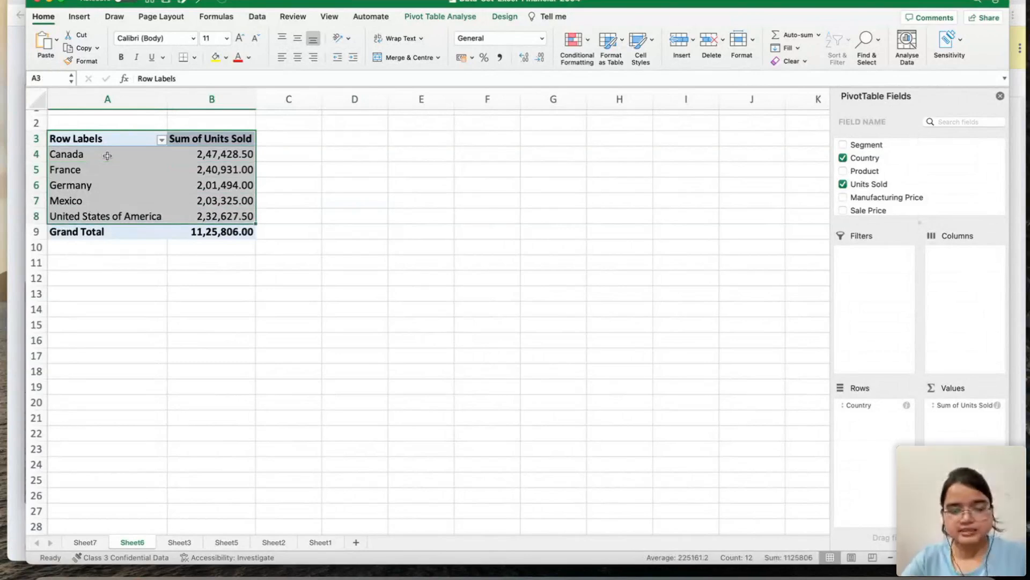
key(ctrl+c)
click(628, 183)
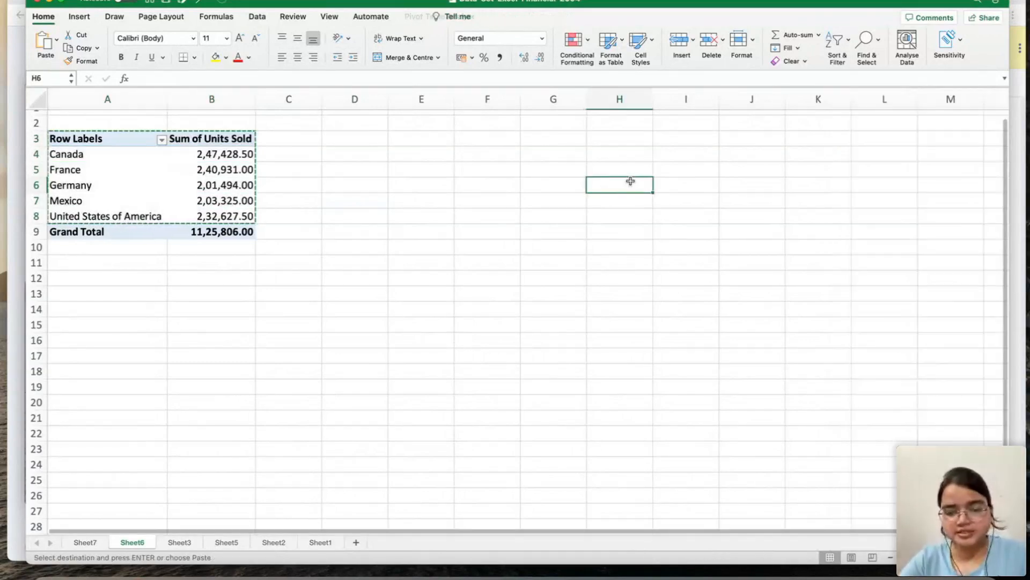
key(ctrl+v)
Insert a 2D clustered column chart from the pasted range H6:I11 and shift it slightly down below the France row.
click(627, 184)
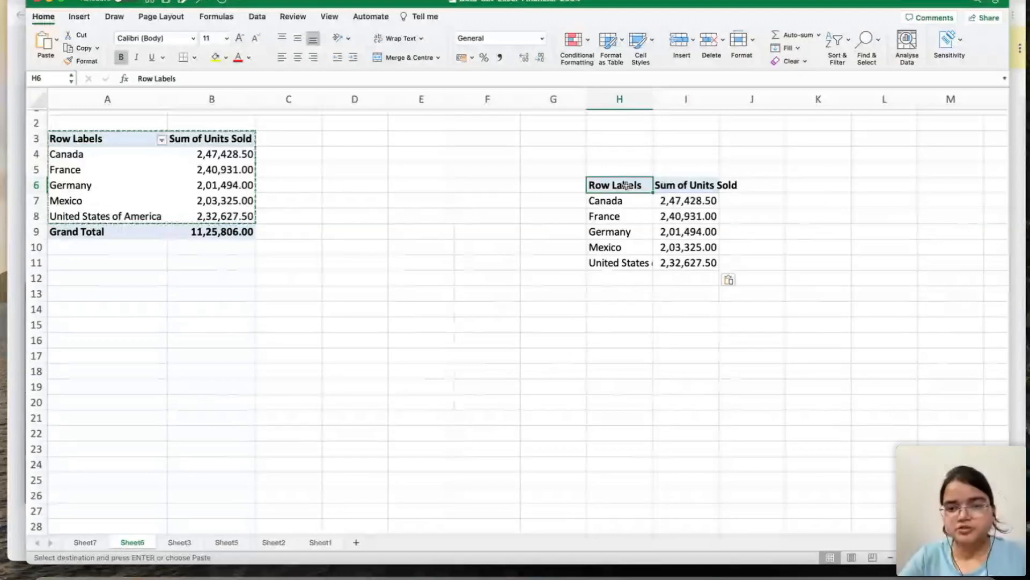
drag(627, 185, 698, 263)
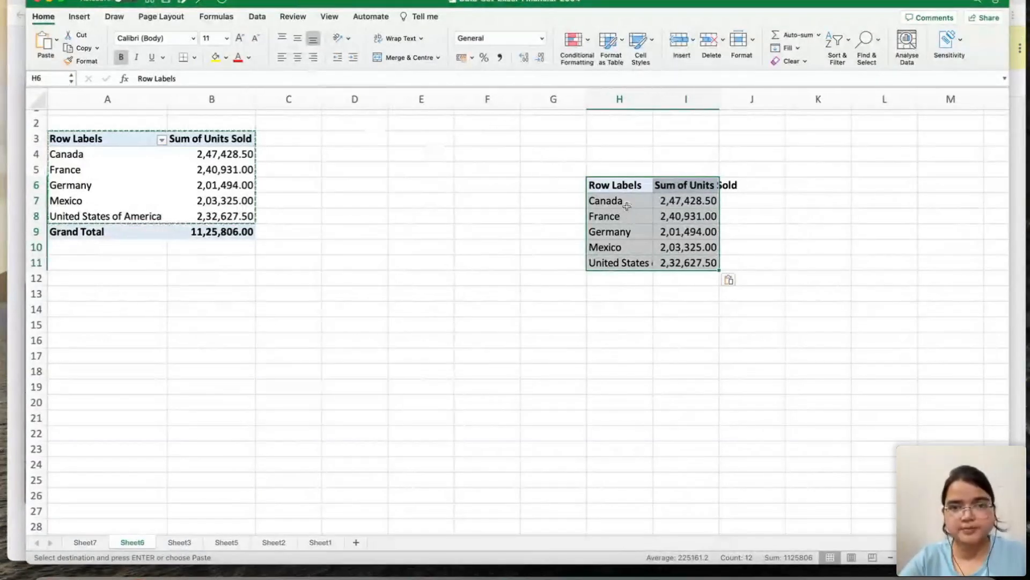
right_click(665, 229)
click(620, 227)
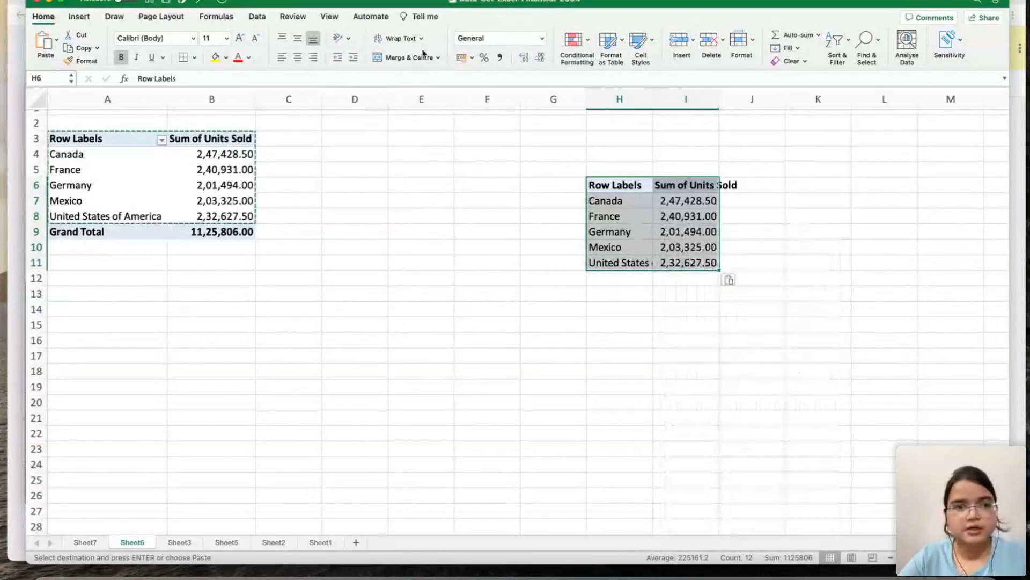
click(79, 16)
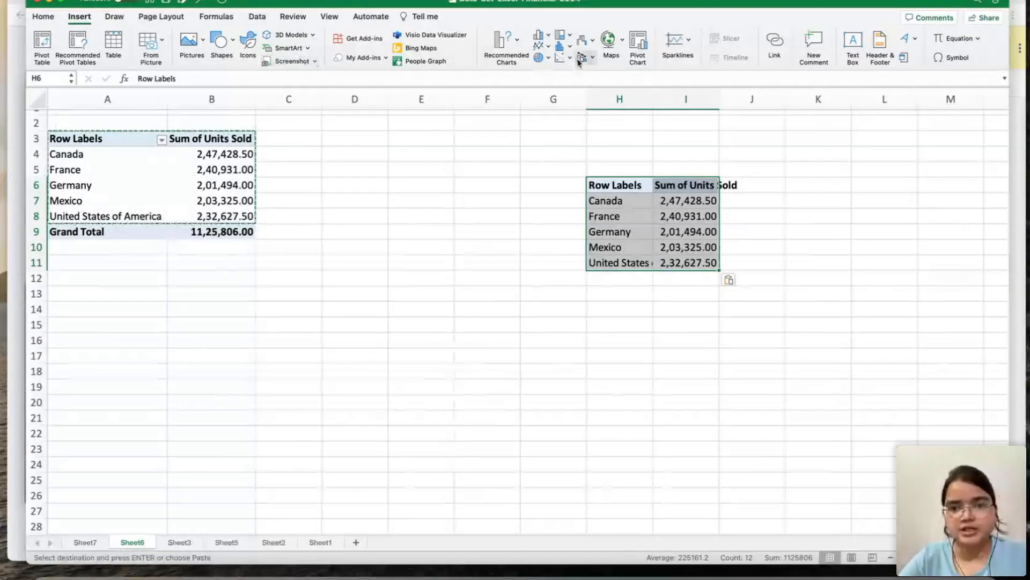
click(548, 39)
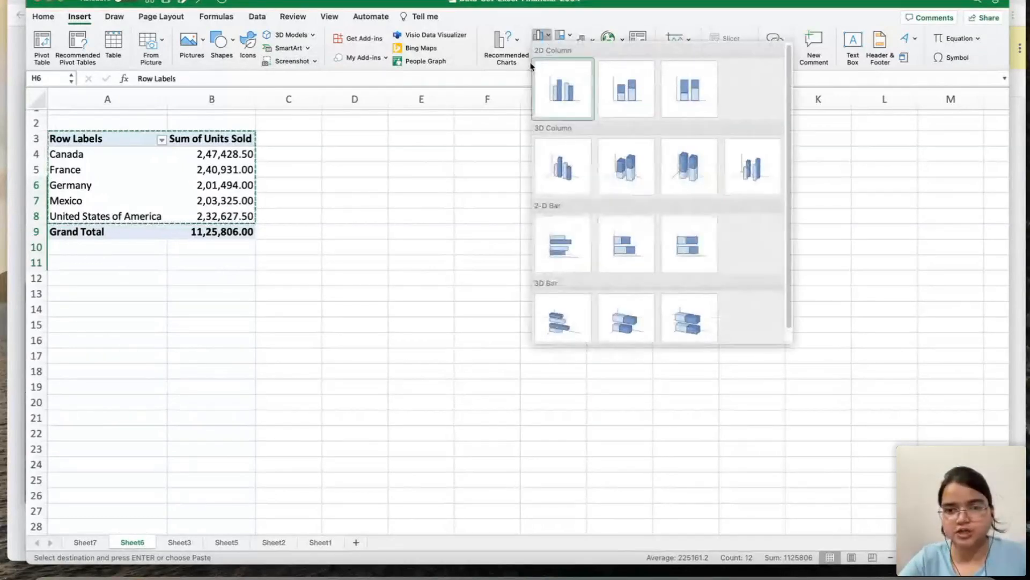
click(500, 119)
click(549, 47)
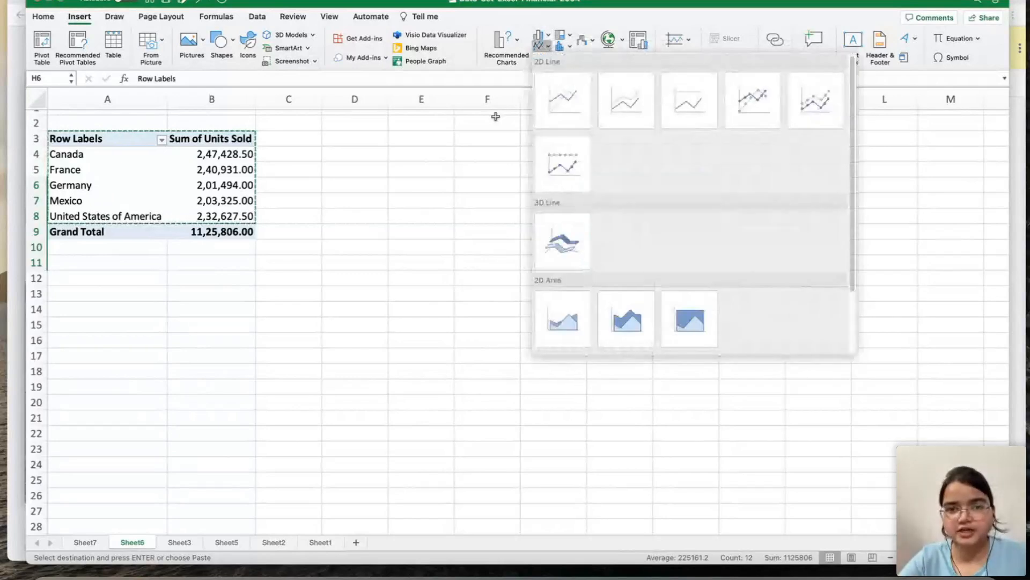
click(495, 114)
click(548, 58)
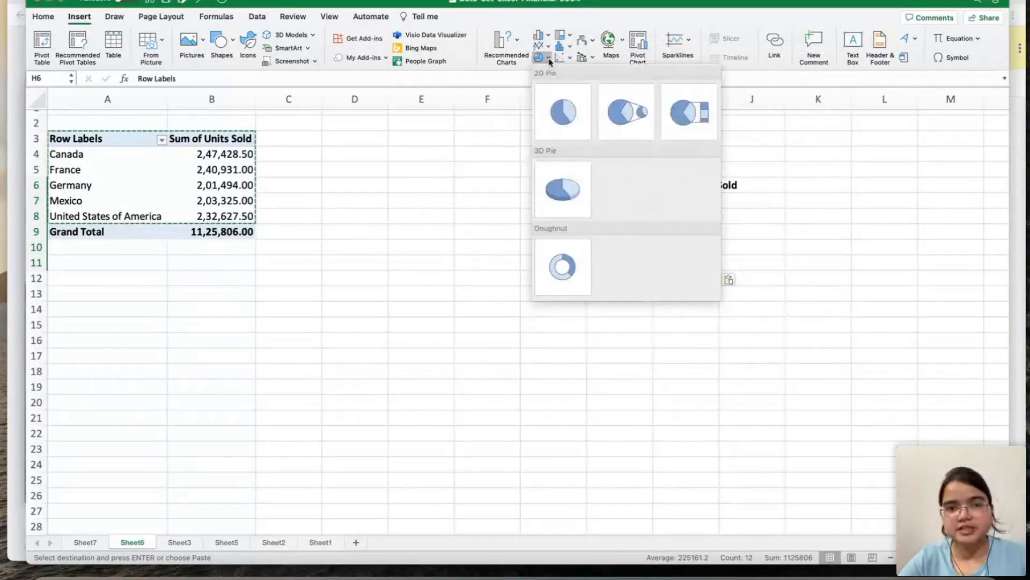
click(512, 149)
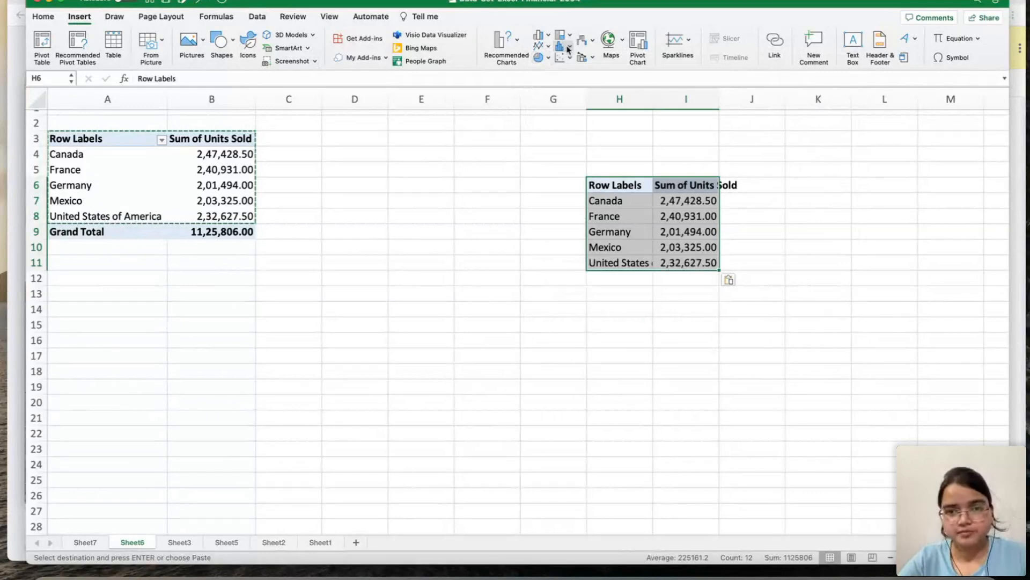
click(549, 38)
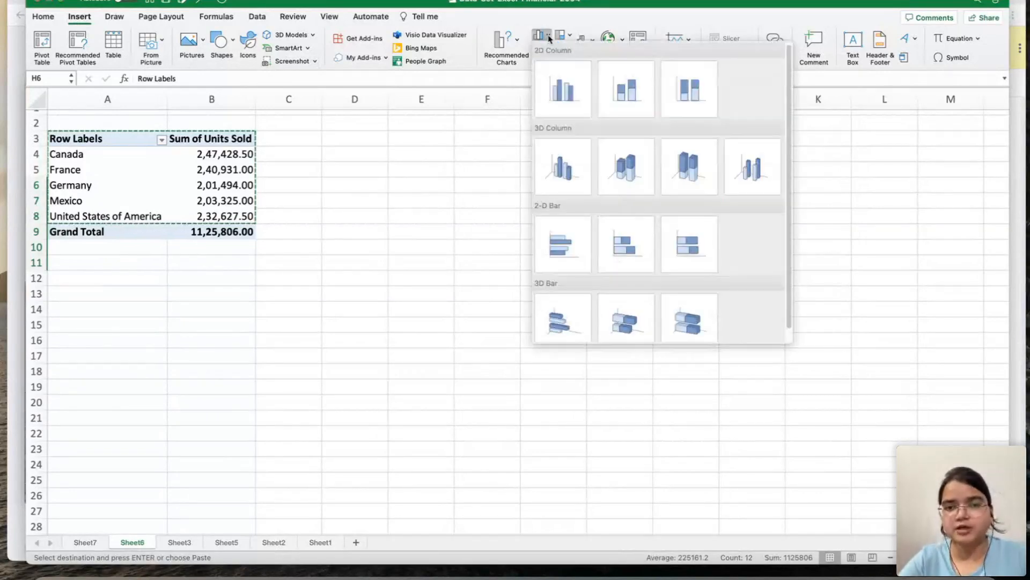
click(558, 105)
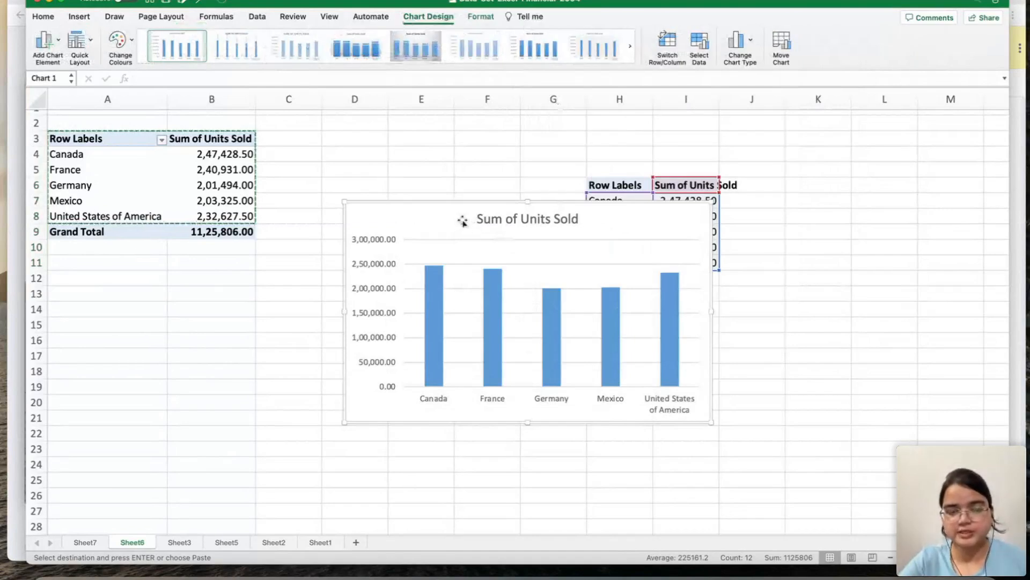
drag(461, 219, 505, 248)
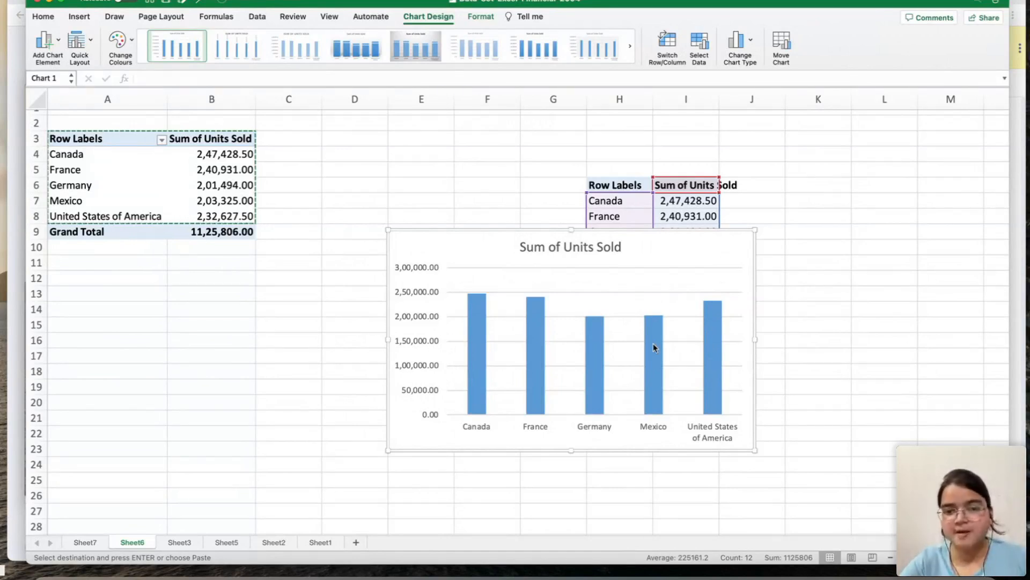
Cut the Sum of Units Sold chart, paste it into a new sheet and place it near cell A2.
mouse_move(480, 303)
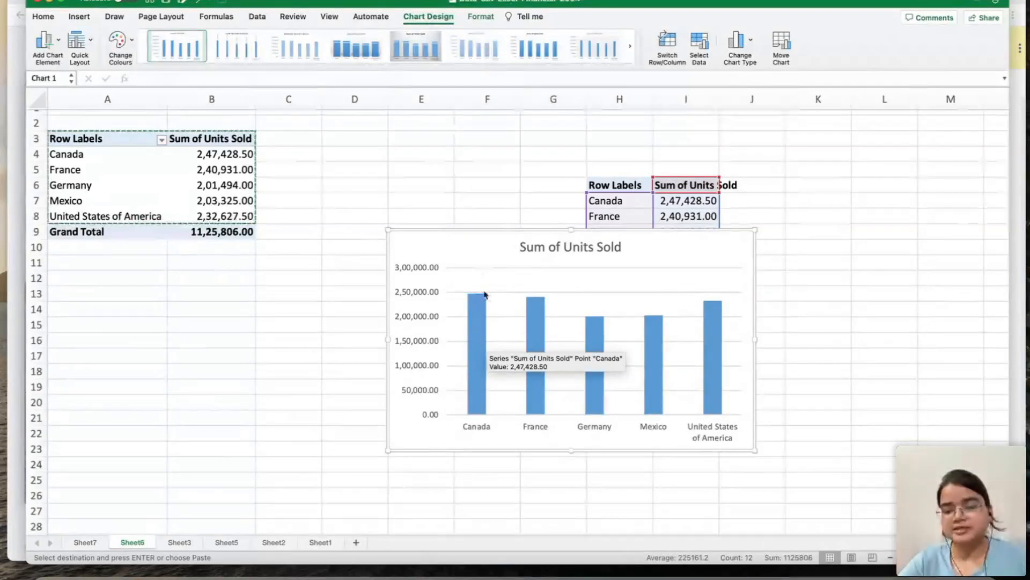
right_click(479, 250)
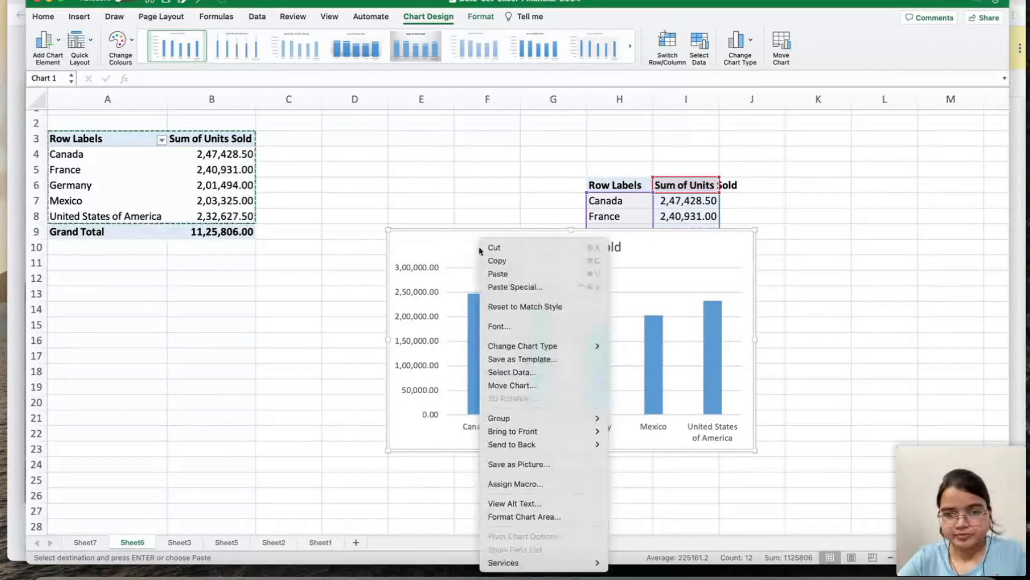
click(493, 253)
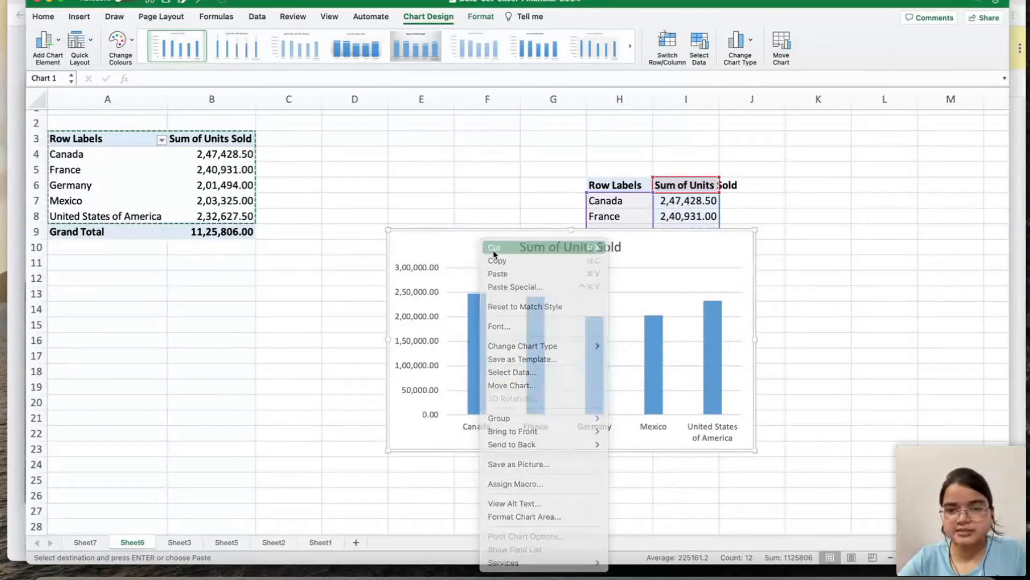
click(356, 542)
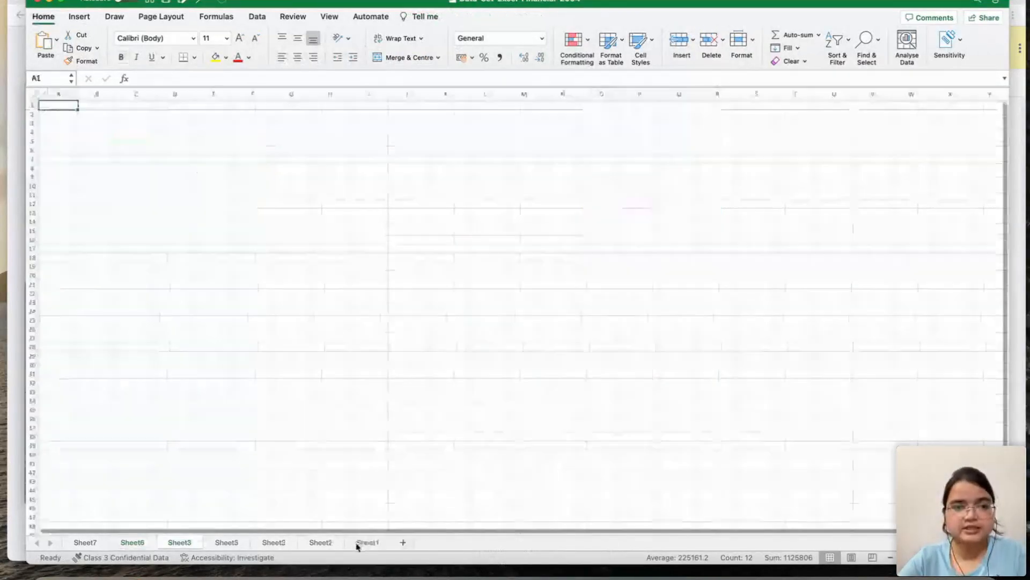
key(super+v)
drag(223, 108, 232, 117)
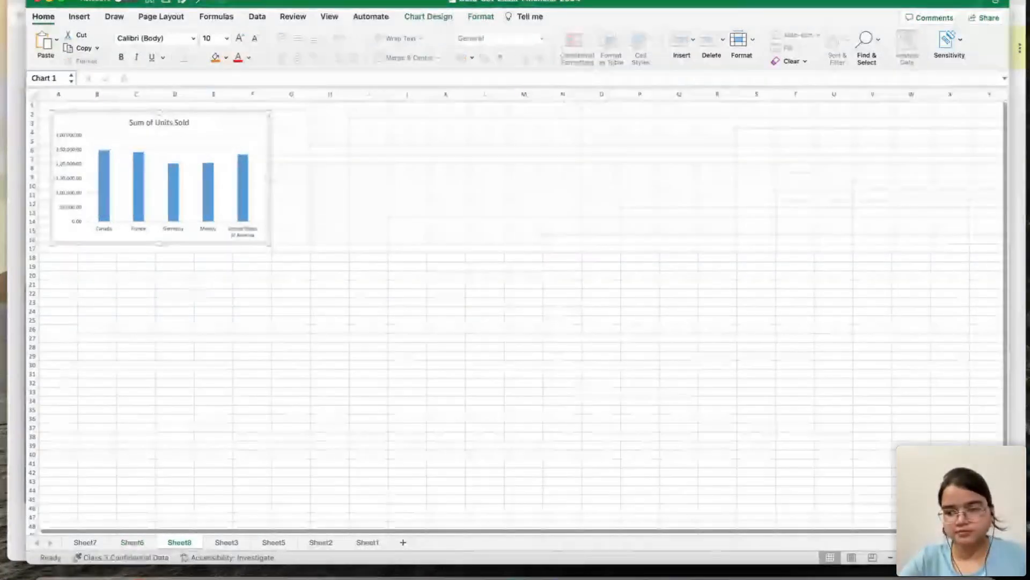
click(973, 557)
click(972, 557)
click(973, 557)
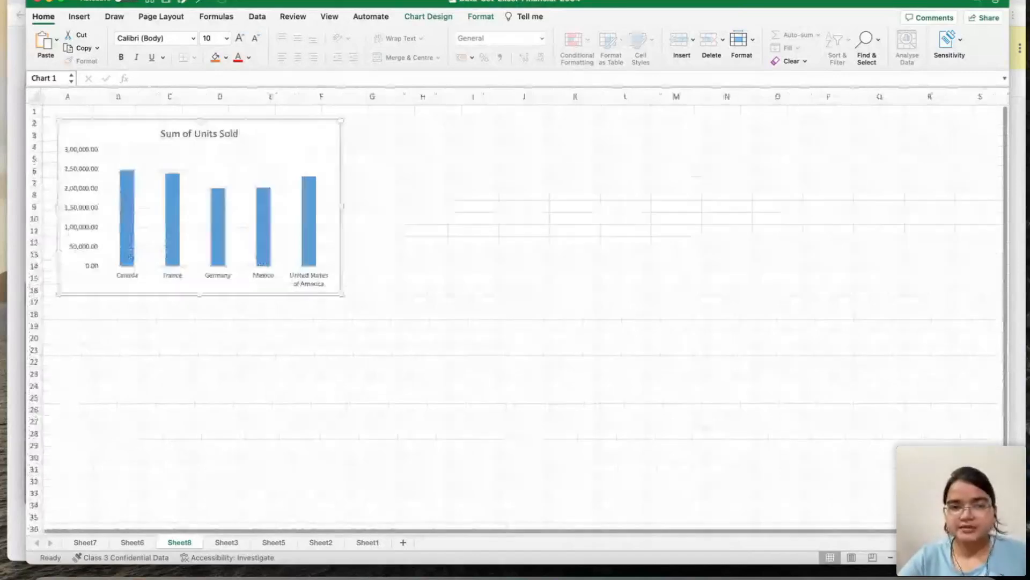
click(890, 557)
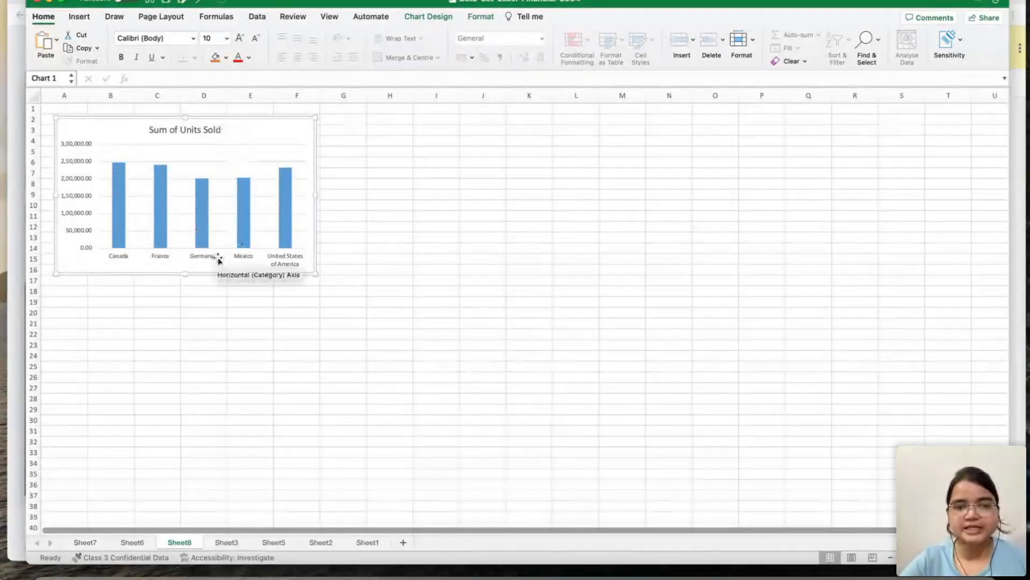
Return to Sheet6 and replace Country with the Date field in the PivotTable's rows.
click(85, 542)
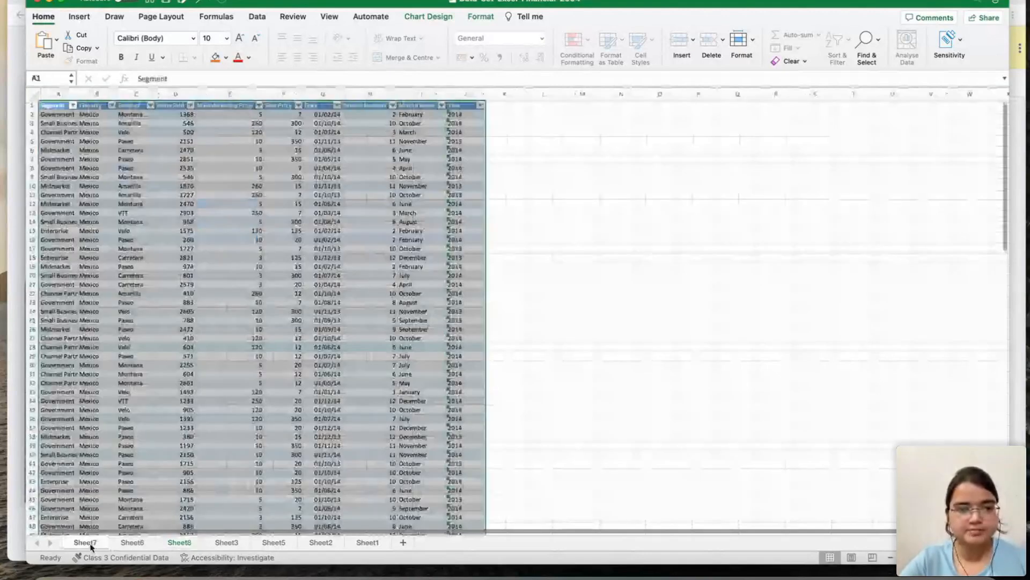
click(124, 543)
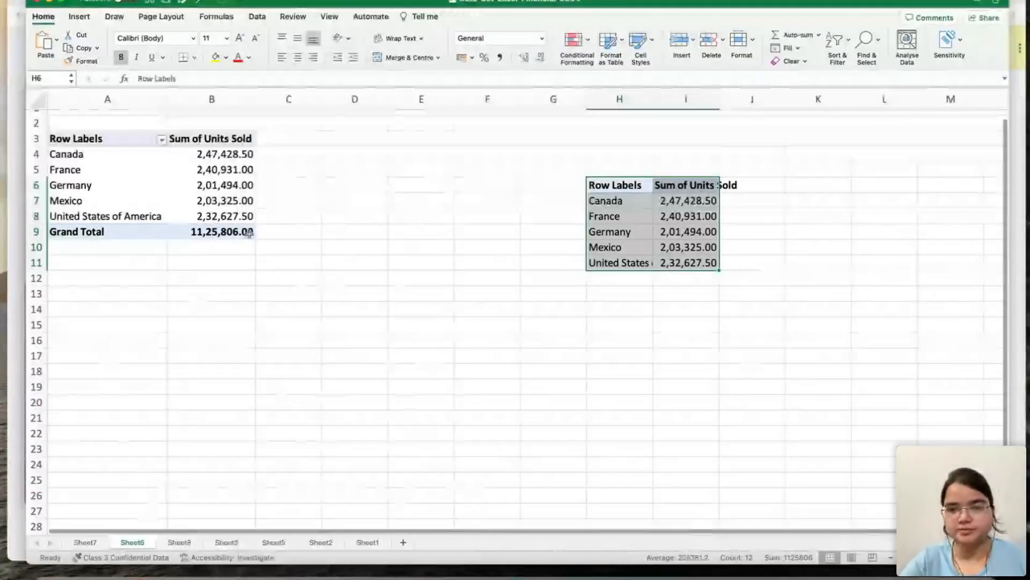
click(203, 167)
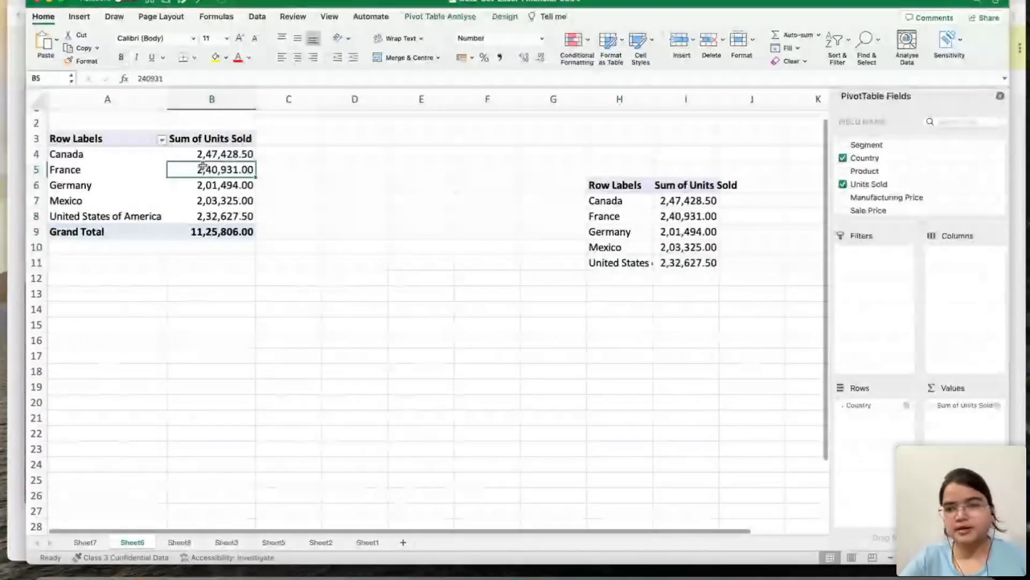
drag(643, 188, 681, 185)
click(151, 162)
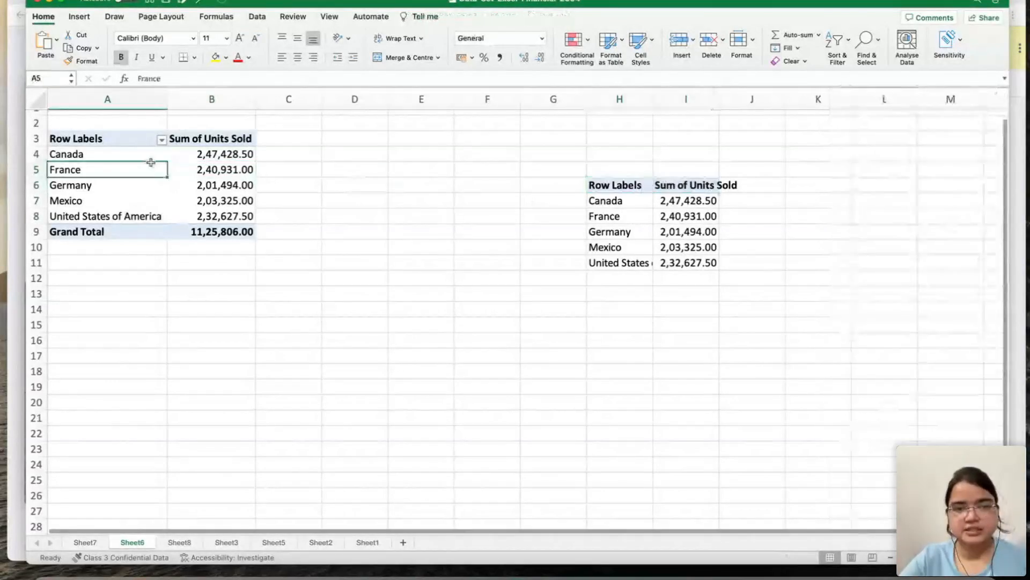
scroll(906, 198, down, 5)
scroll(907, 197, up, 5)
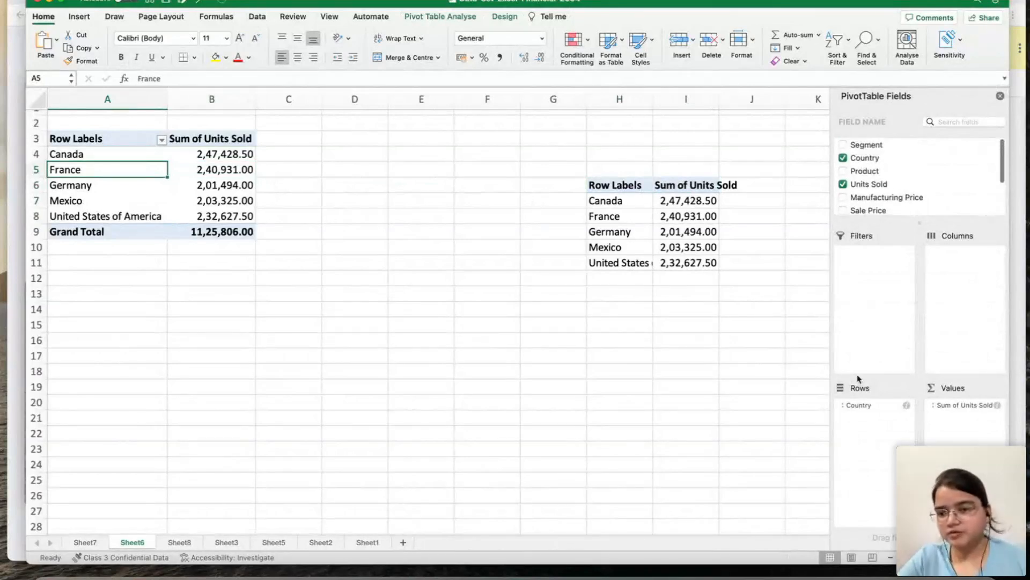
drag(859, 412, 800, 398)
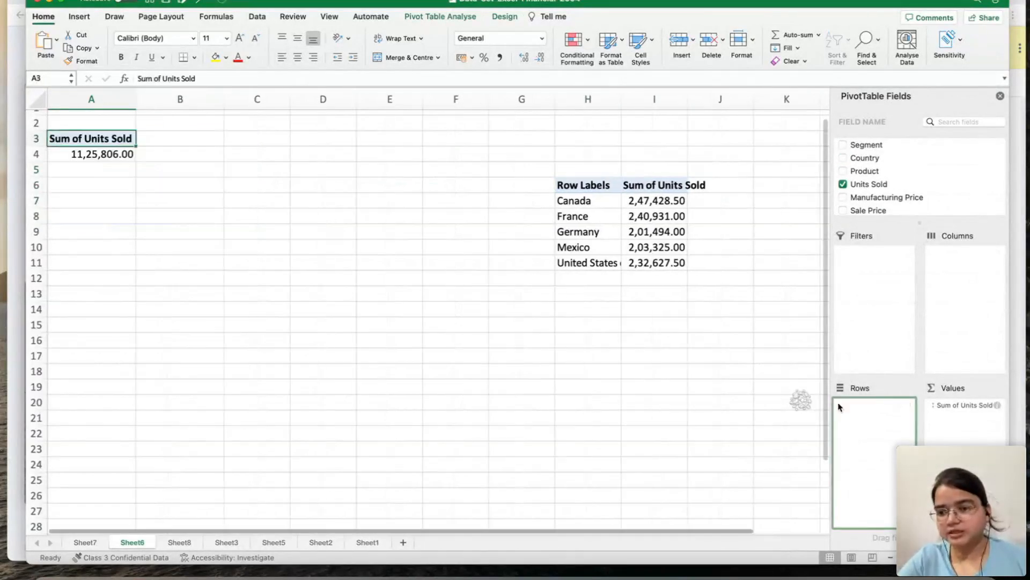
scroll(885, 177, down, 5)
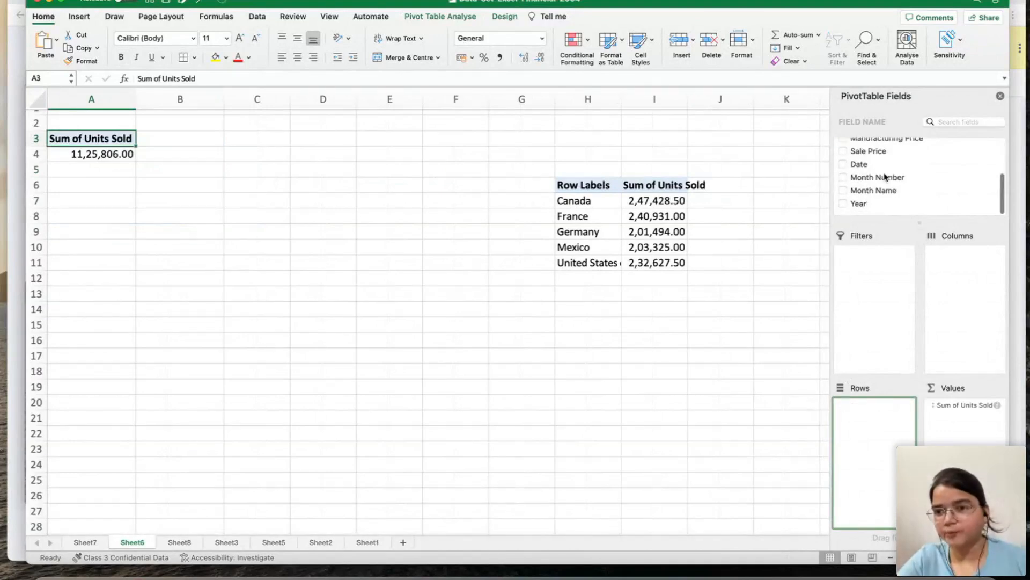
drag(858, 170, 871, 419)
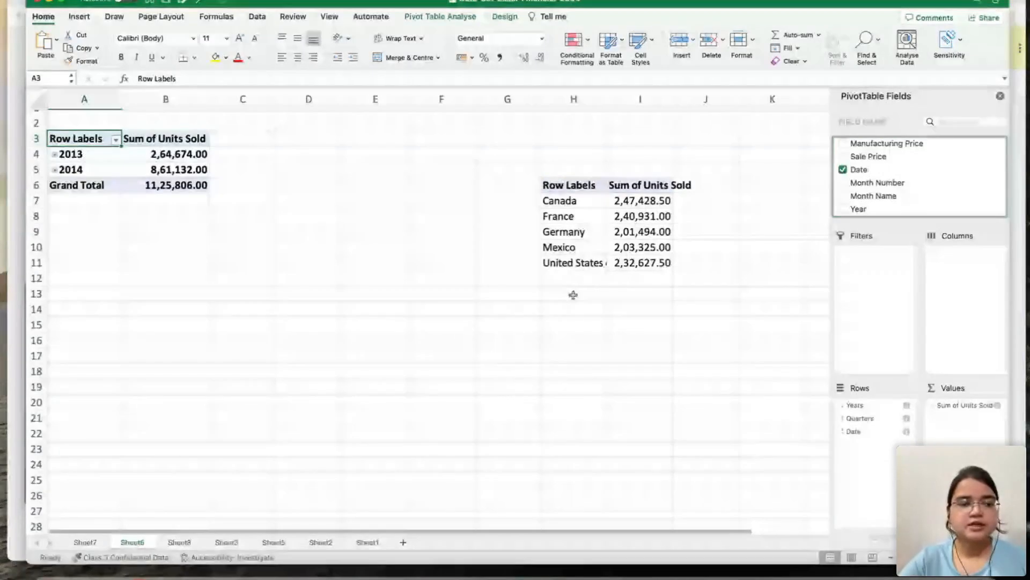
Expand the 2013 and 2014 rows and their collapsed quarters in the PivotTable down to individual months.
click(54, 155)
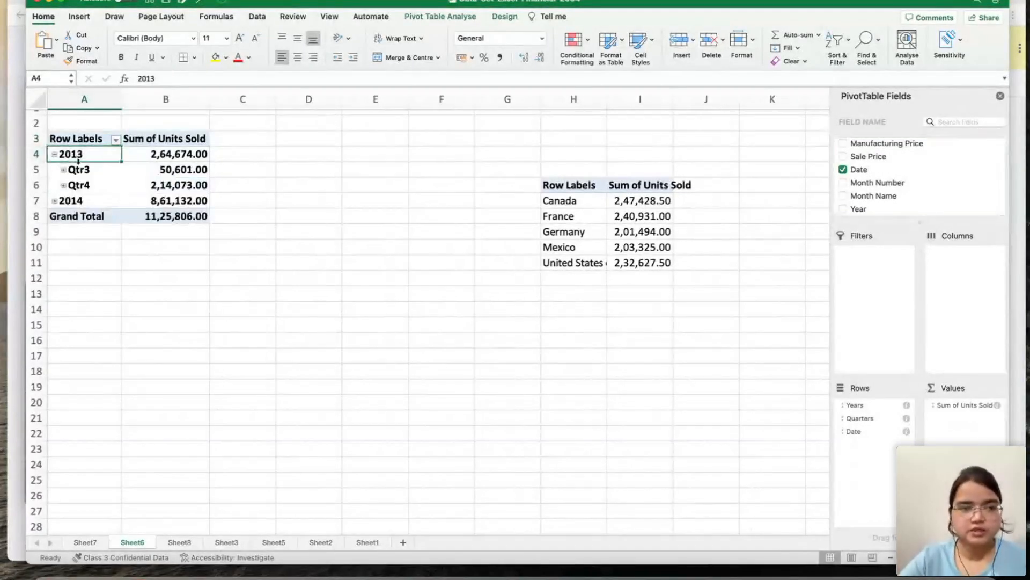
click(64, 171)
click(63, 202)
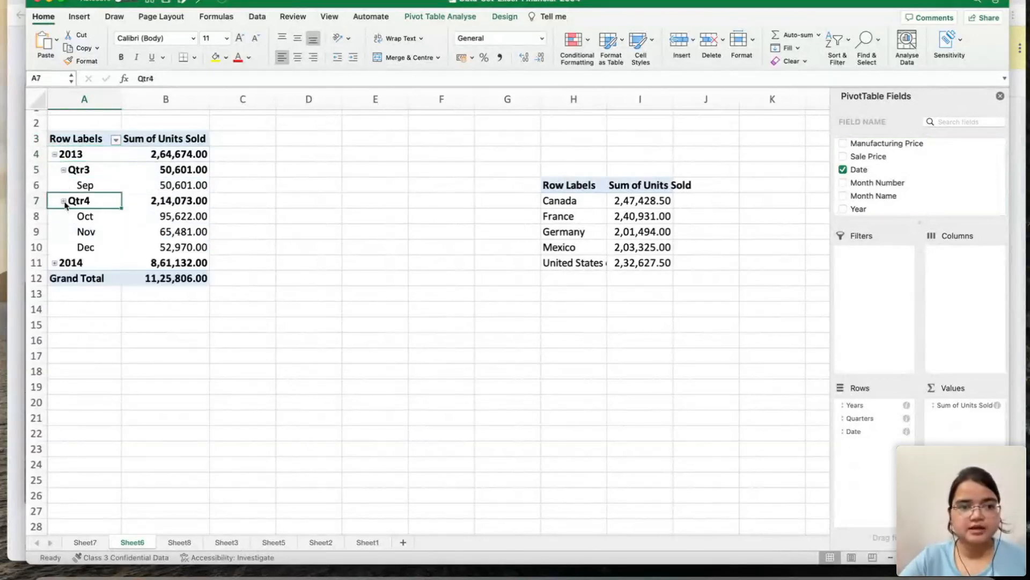
click(54, 263)
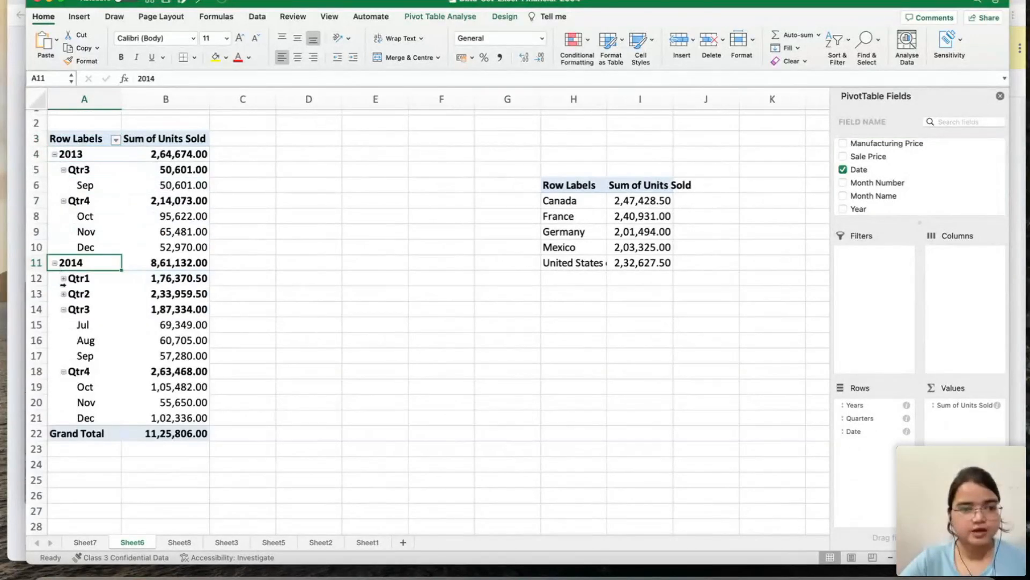
click(63, 278)
click(64, 340)
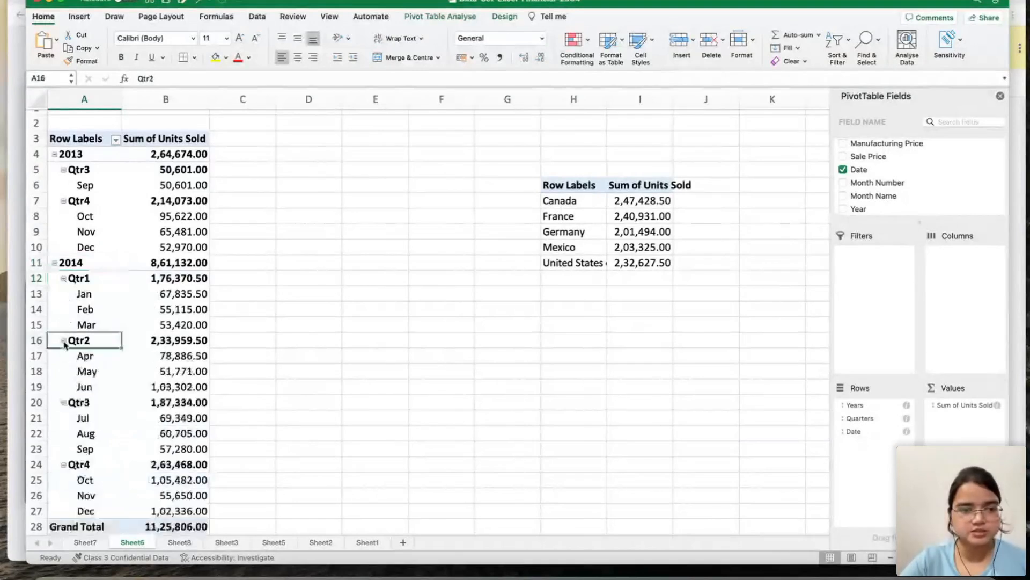
scroll(64, 405, down, 3)
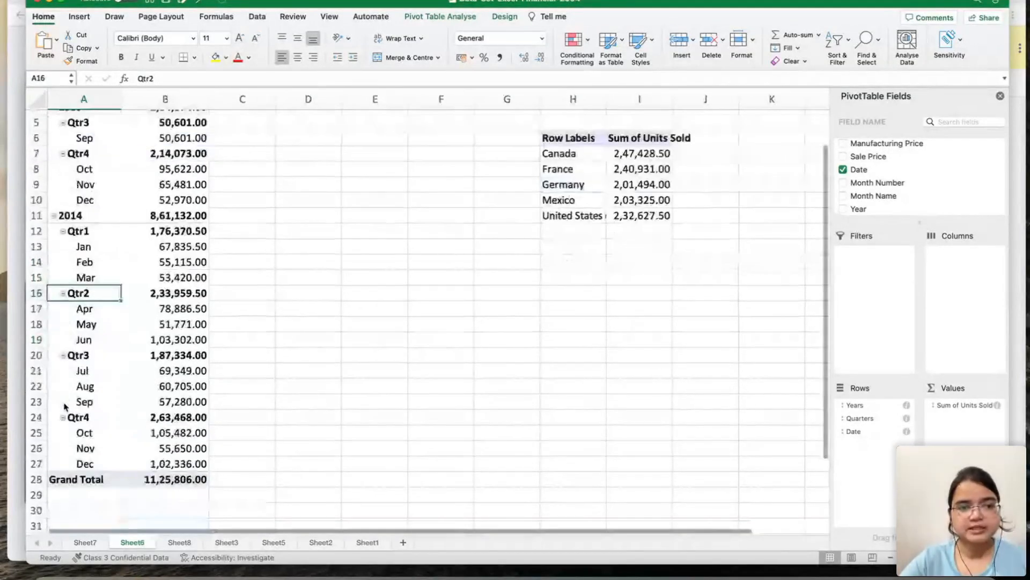
scroll(89, 295, up, 3)
Regroup the PivotTable's dates by Months and Quarters only, leaving out Years.
right_click(89, 296)
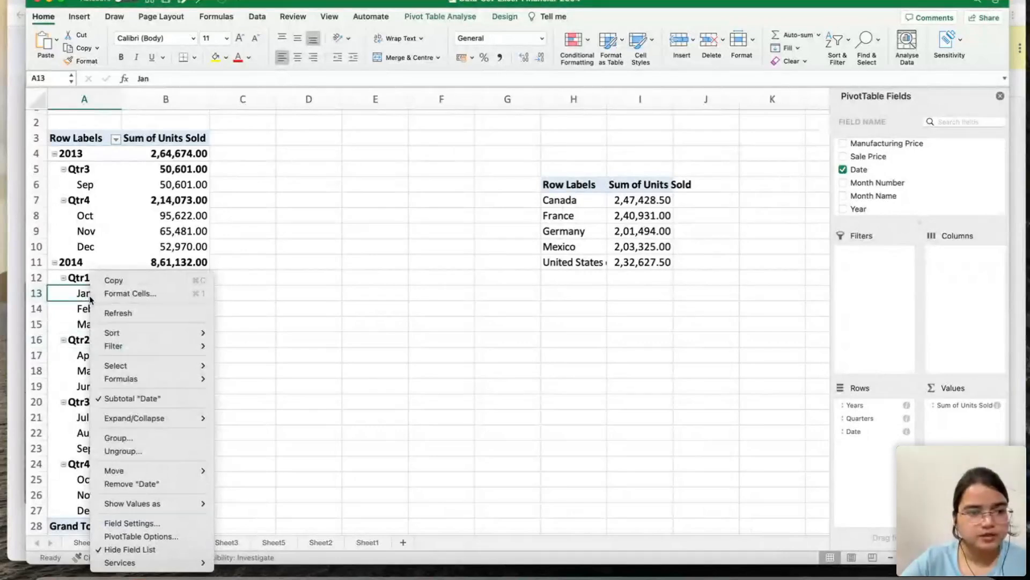
mouse_move(148, 422)
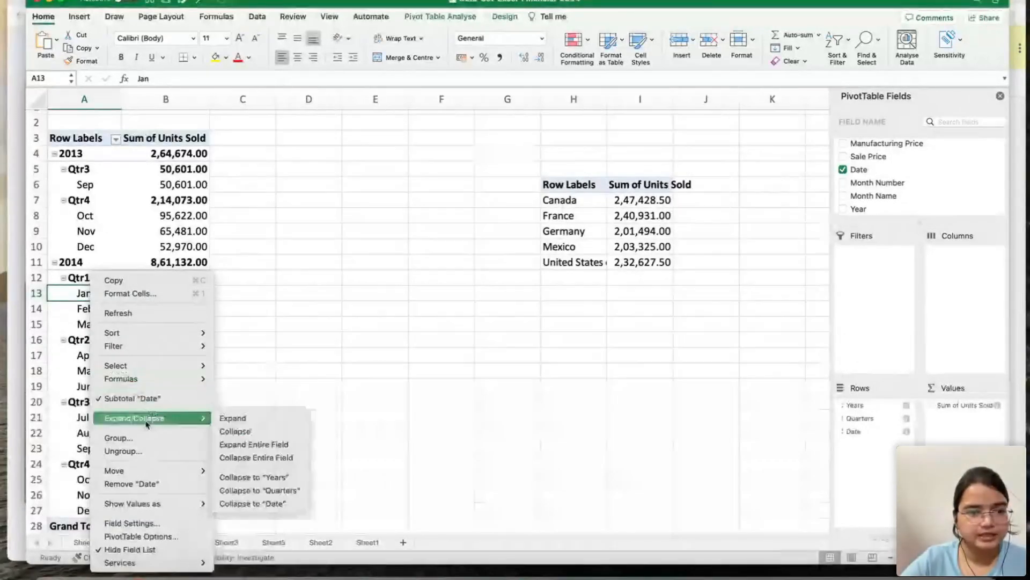
click(143, 438)
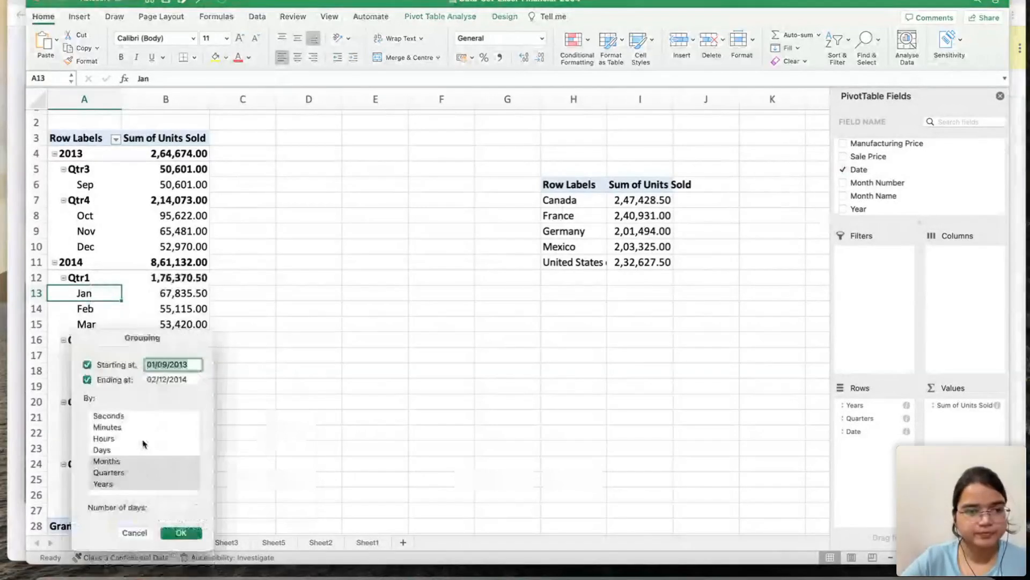
click(115, 475)
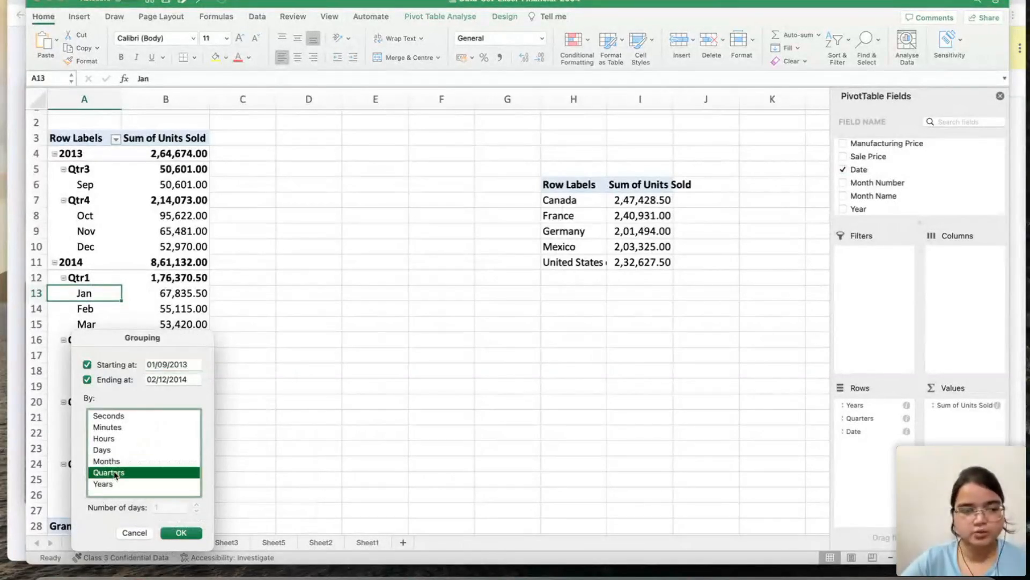
click(116, 462)
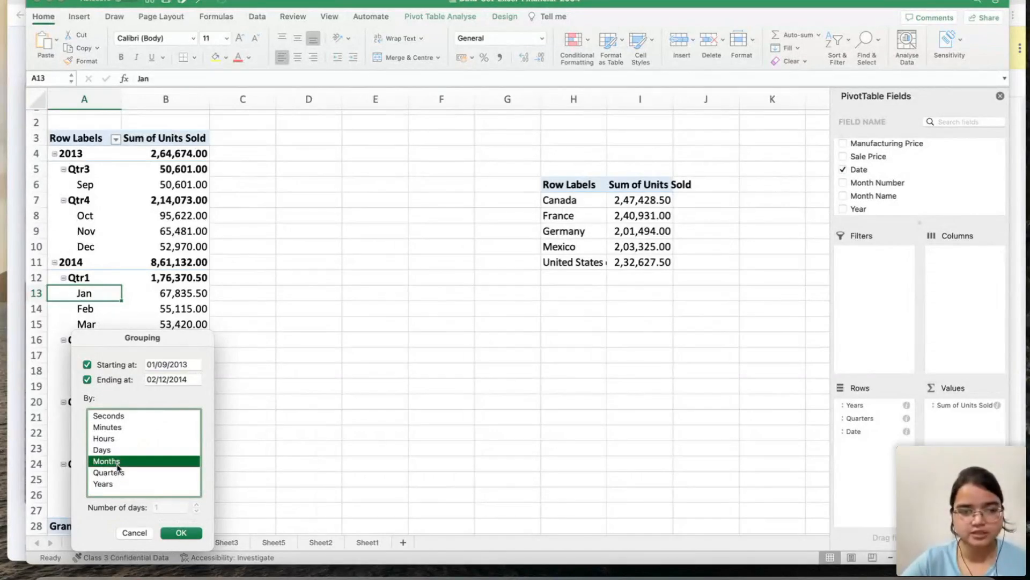
click(115, 484)
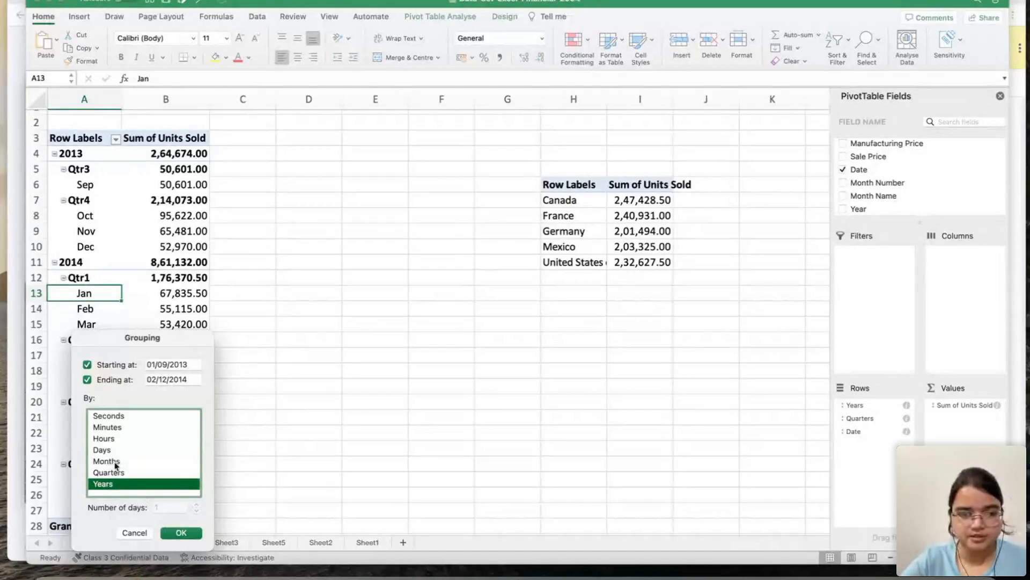
shift+click(115, 463)
shift+click(115, 472)
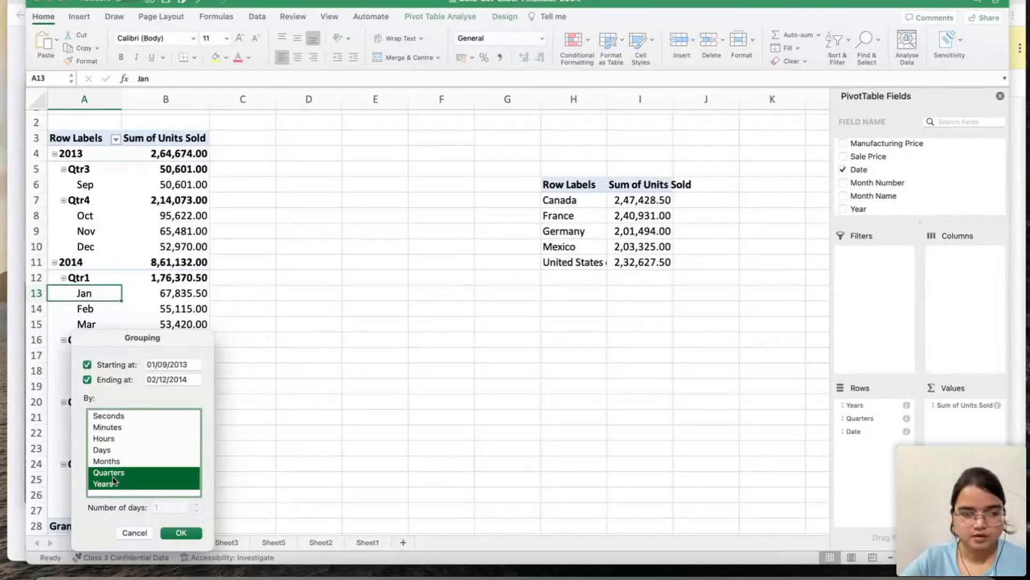
click(115, 473)
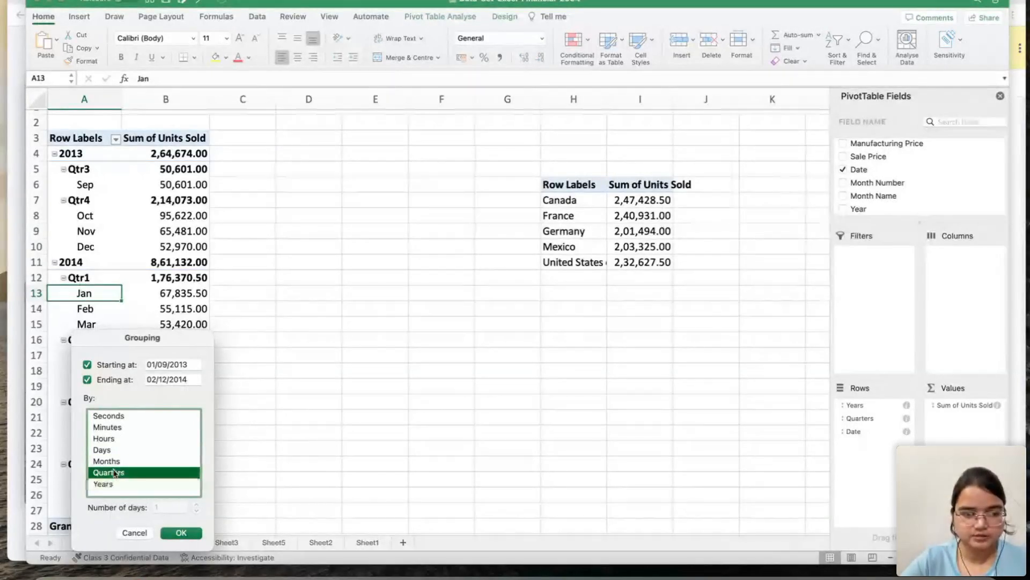
click(115, 462)
click(113, 485)
click(117, 463)
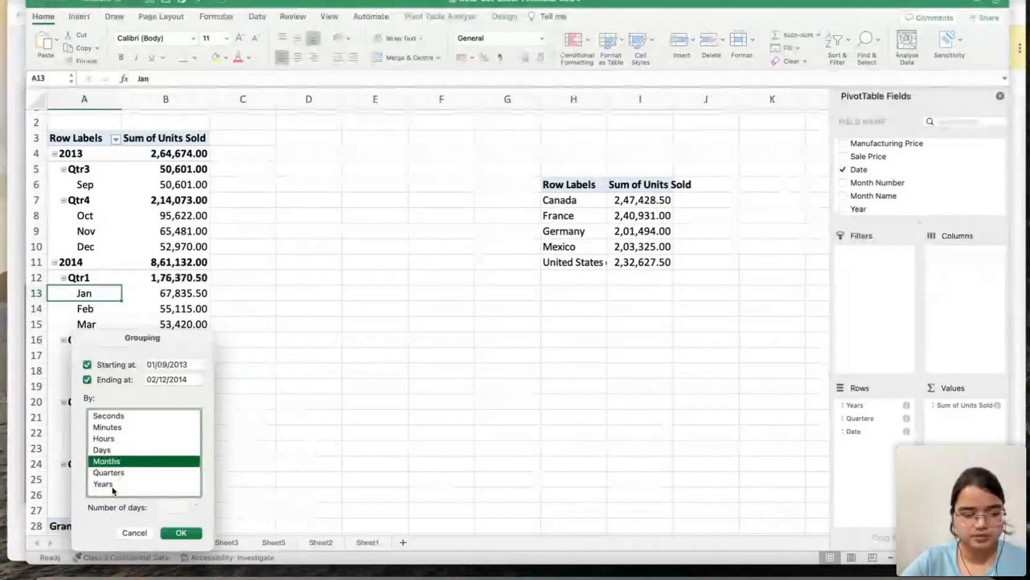
click(117, 485)
click(120, 461)
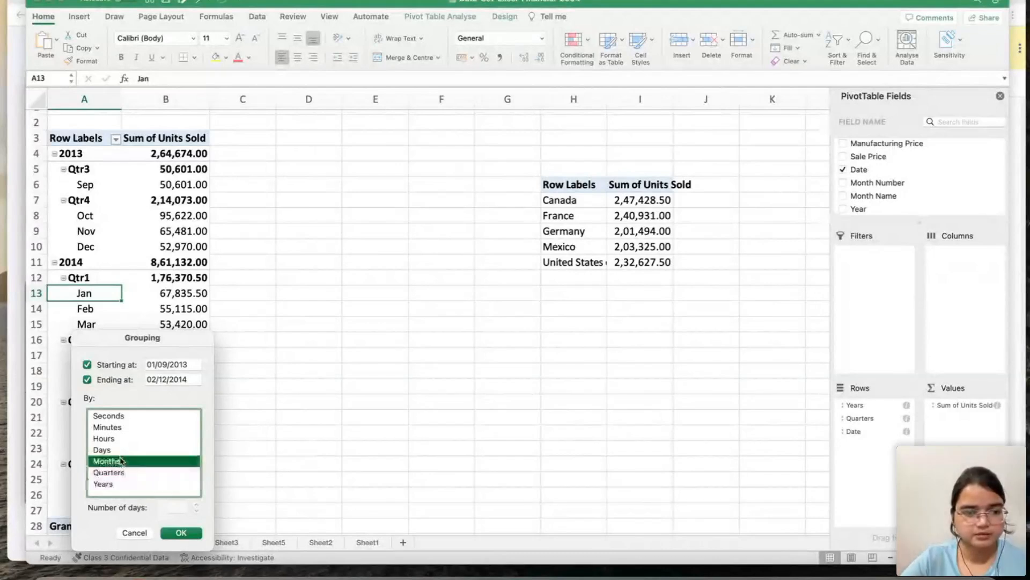
shift+click(120, 484)
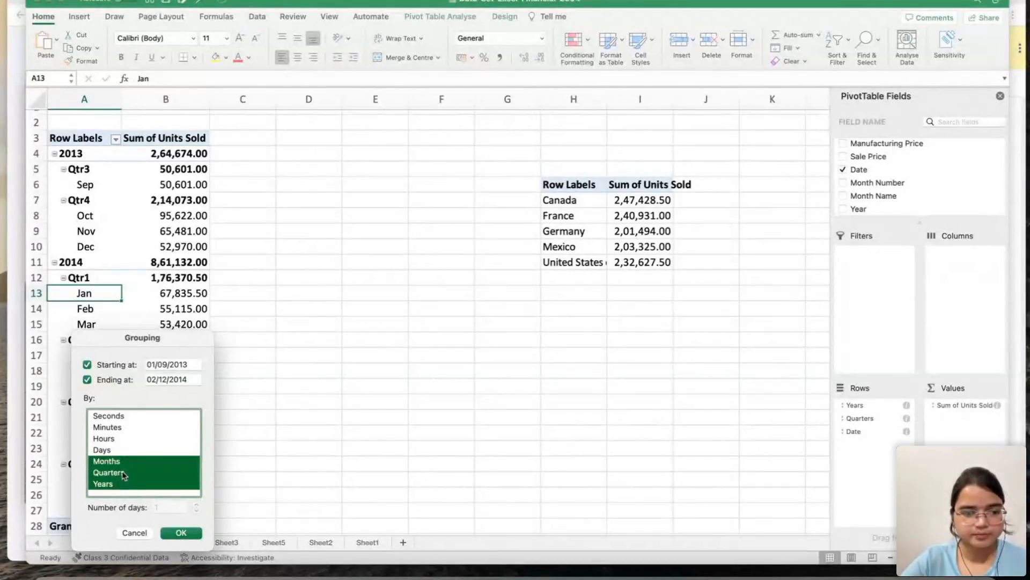
shift+click(123, 473)
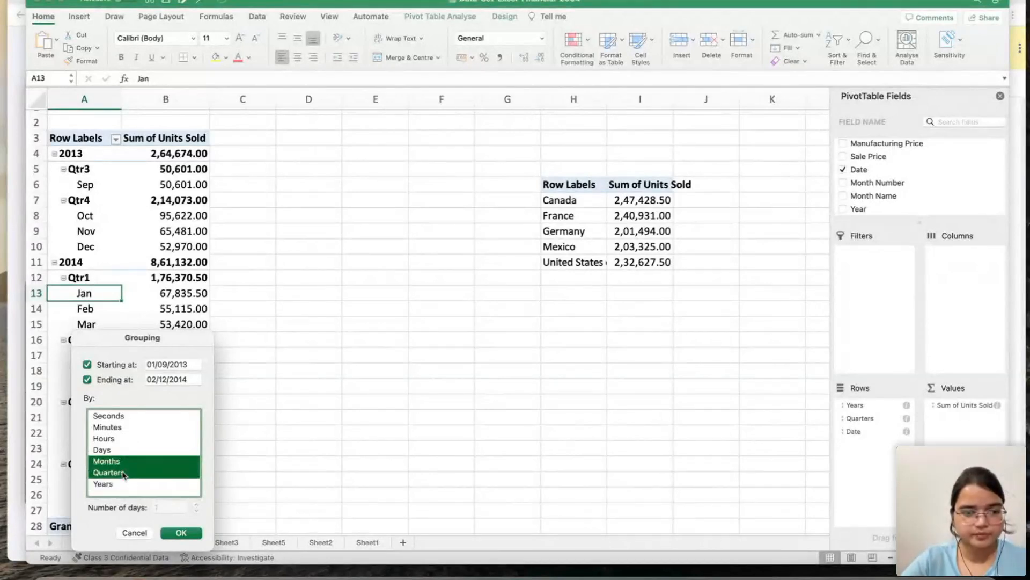
click(181, 533)
scroll(167, 465, down, 1)
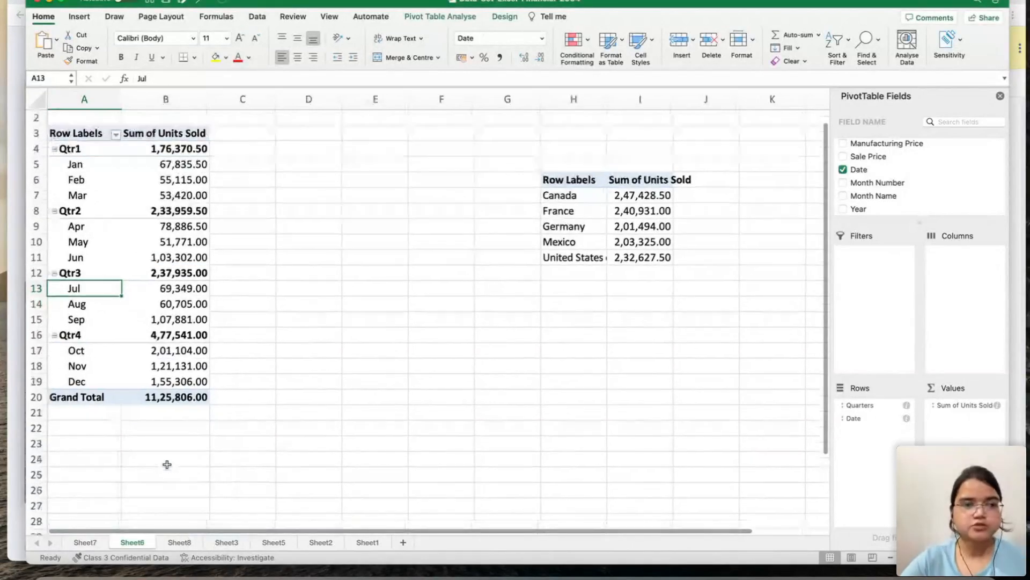
scroll(166, 464, up, 1)
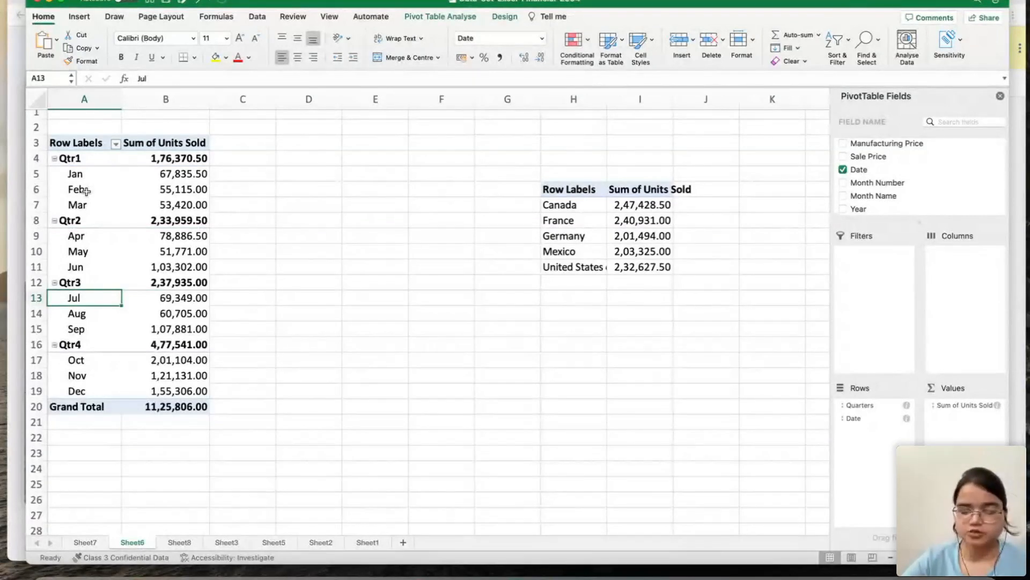
Ungroup the PivotTable's date rows so that individual dates are listed.
click(78, 204)
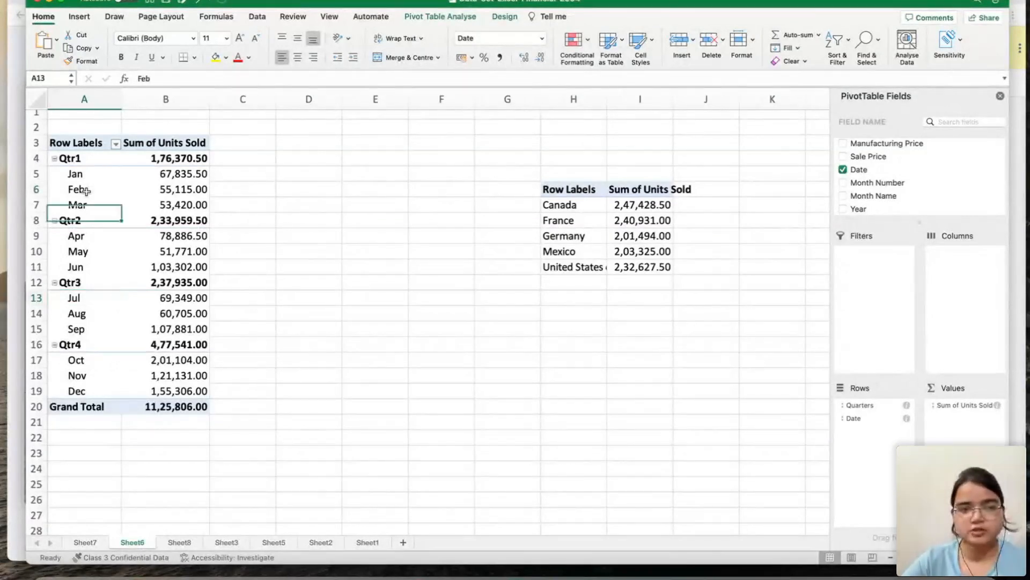
click(84, 190)
click(75, 204)
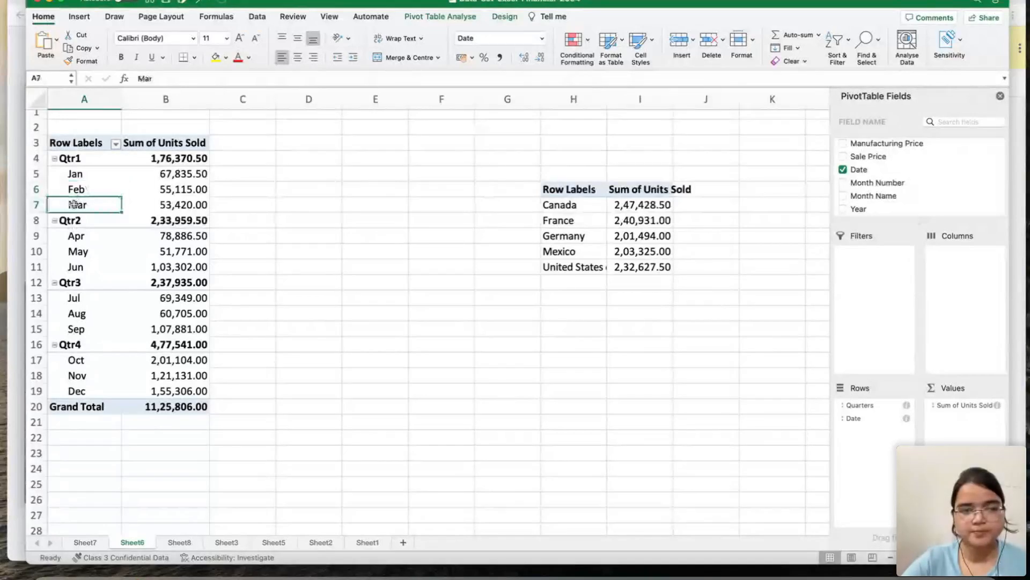
right_click(75, 203)
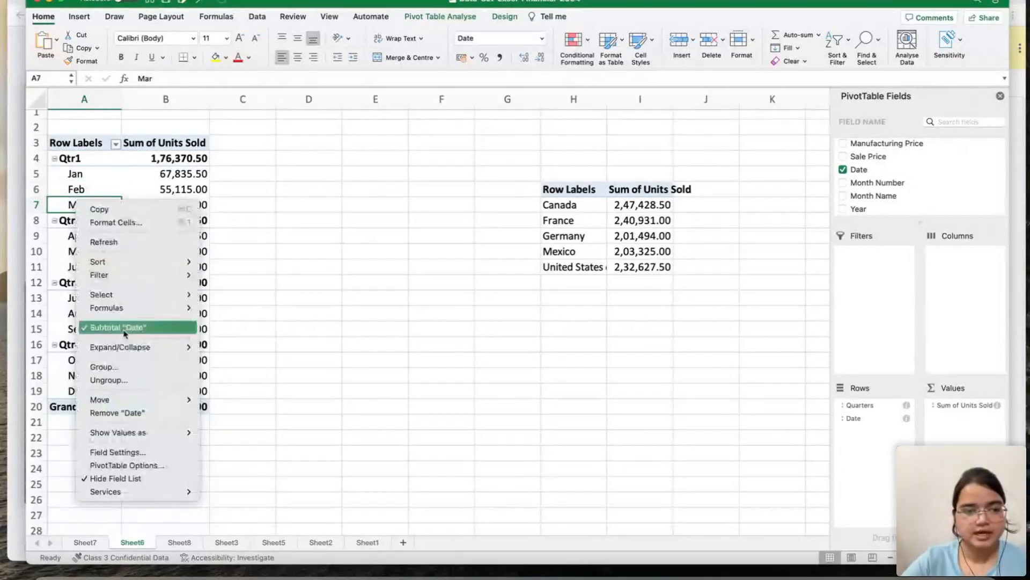
click(135, 377)
Group the PivotTable's date rows by Months, Quarters and Years.
click(81, 250)
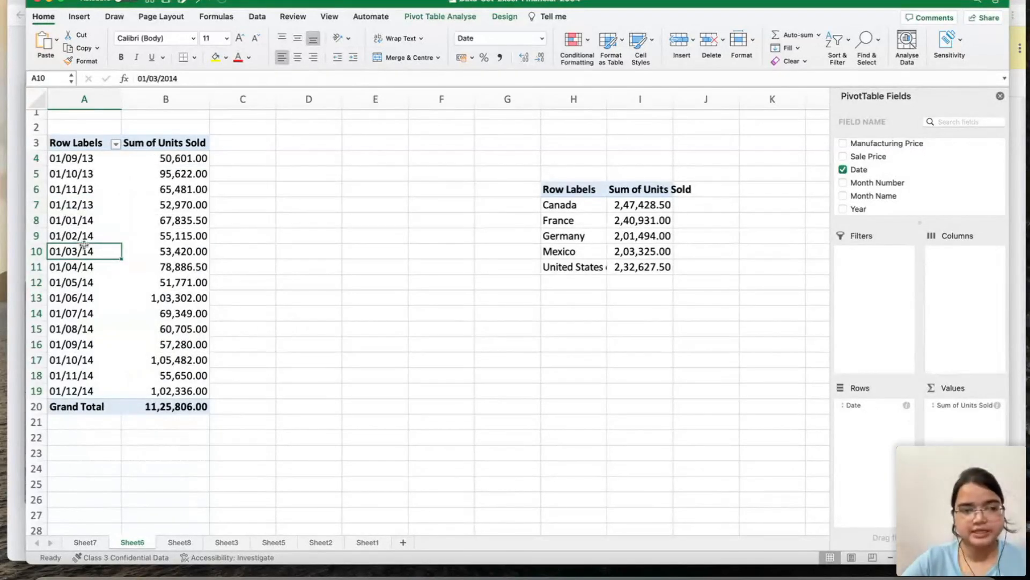
click(85, 238)
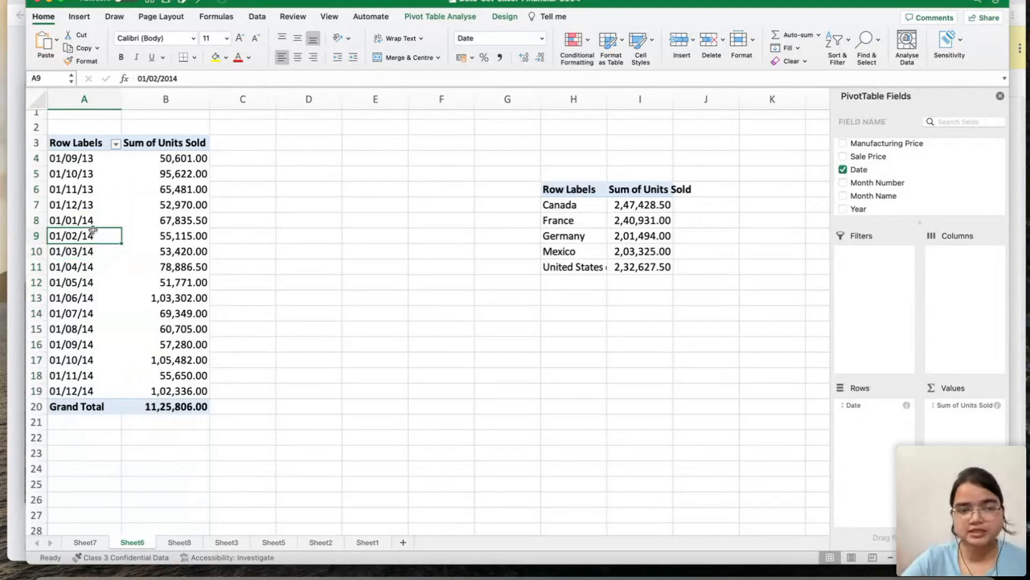
right_click(94, 232)
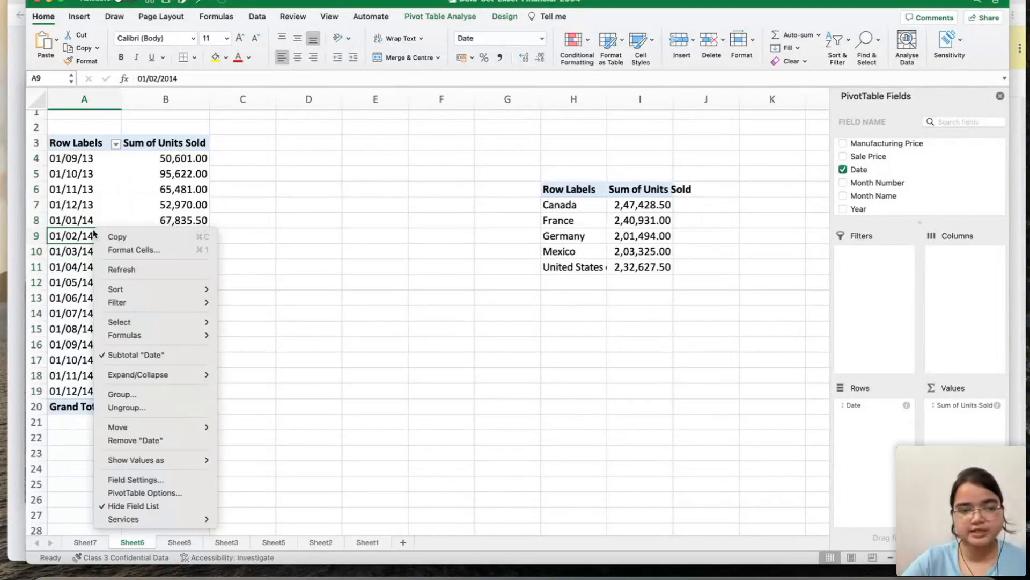
click(124, 395)
click(107, 443)
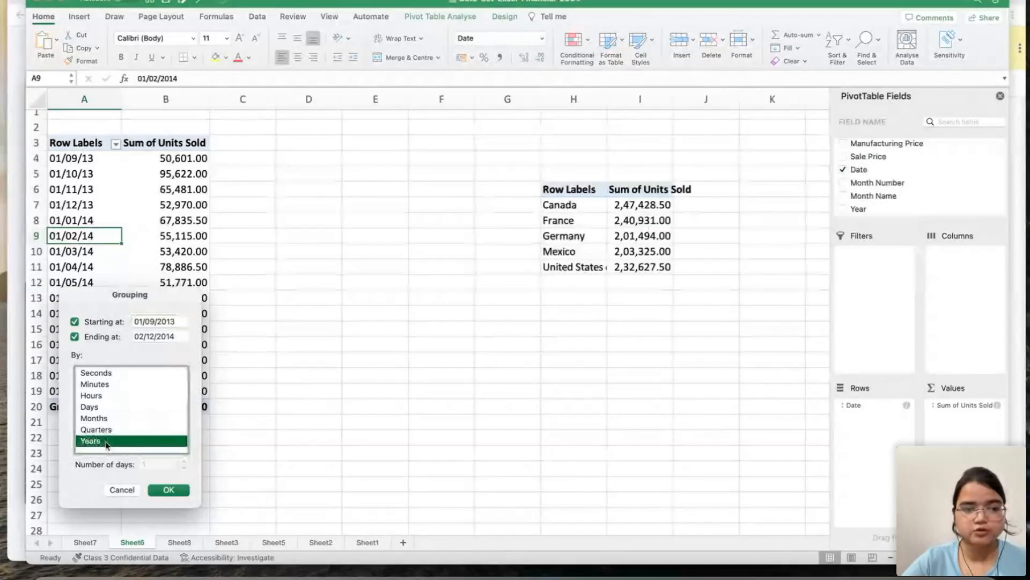
shift+click(111, 423)
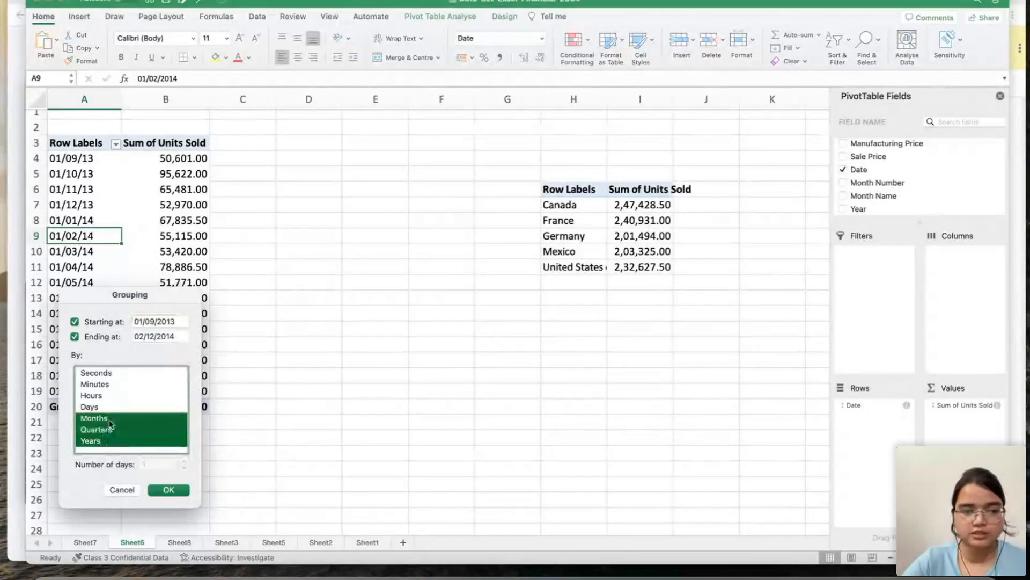
click(168, 490)
scroll(166, 443, down, 2)
scroll(165, 444, up, 3)
scroll(165, 444, down, 1)
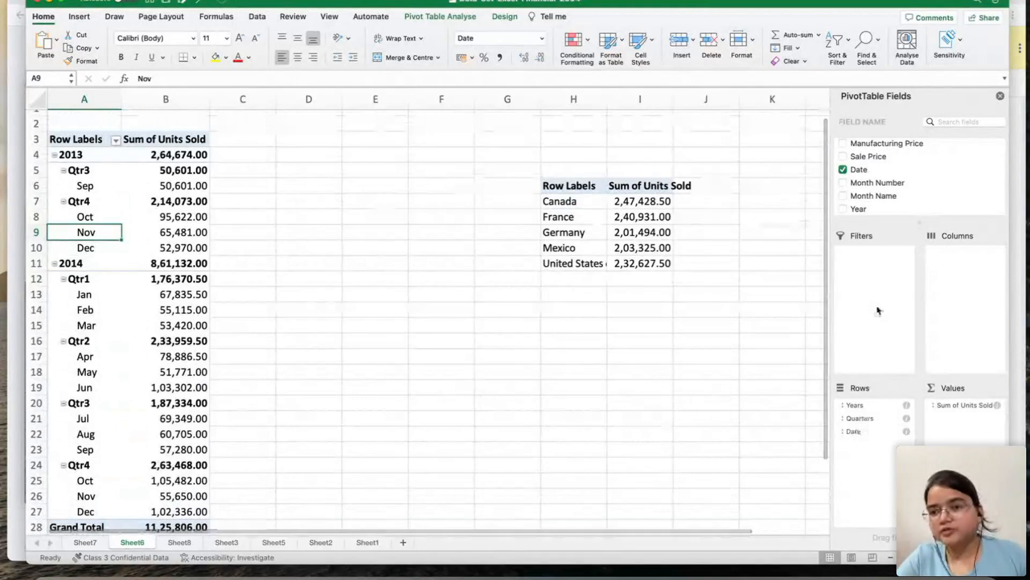
Remove the Years, Quarters and Date fields from the PivotTable's rows.
scroll(907, 190, down, 1)
scroll(908, 191, down, 1)
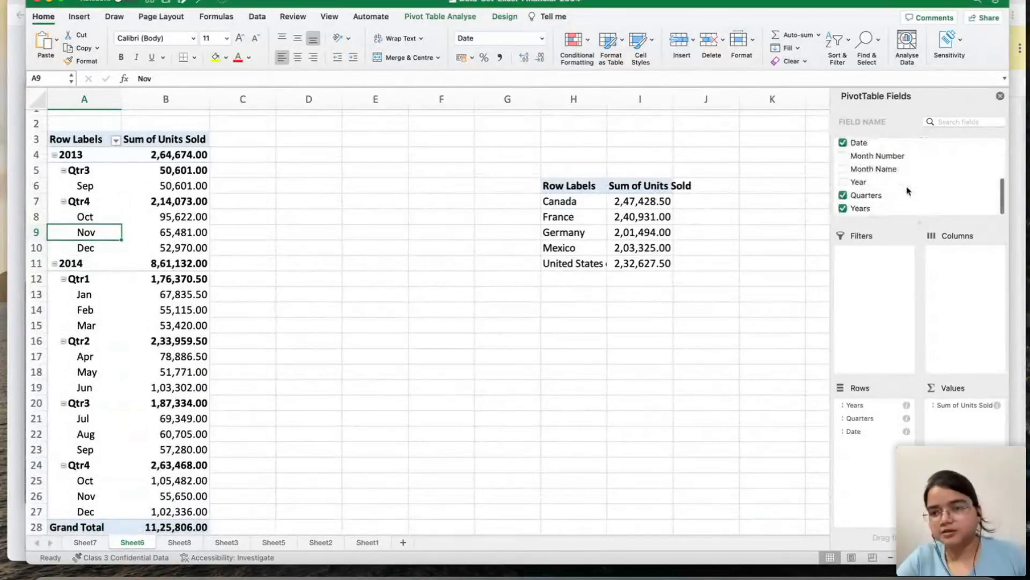
scroll(908, 190, up, 1)
scroll(865, 205, down, 1)
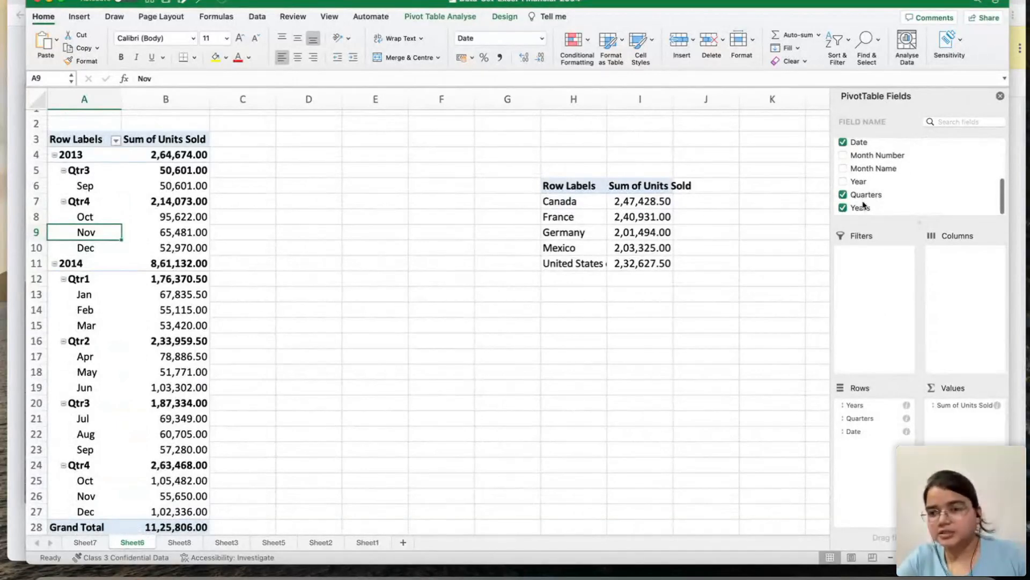
drag(855, 405, 759, 392)
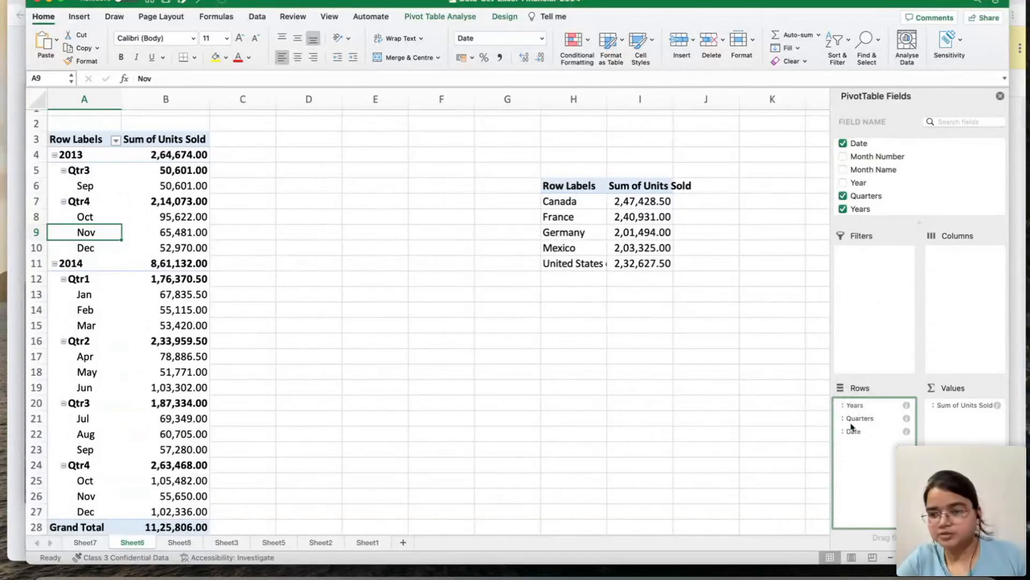
drag(863, 408, 762, 403)
drag(849, 411, 714, 405)
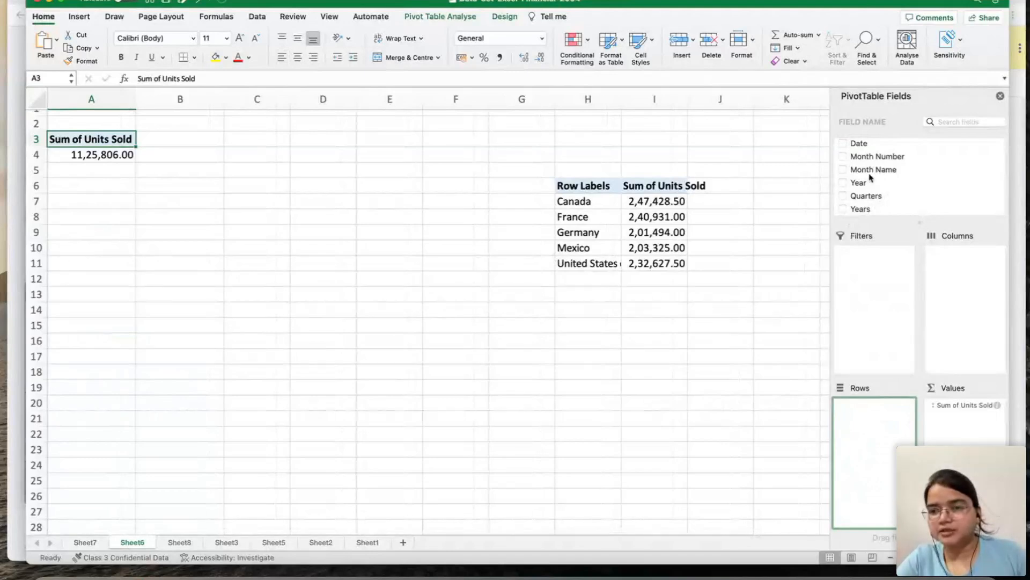
Add the Year field to the PivotTable's rows and place Month Name beneath it.
drag(859, 185, 869, 413)
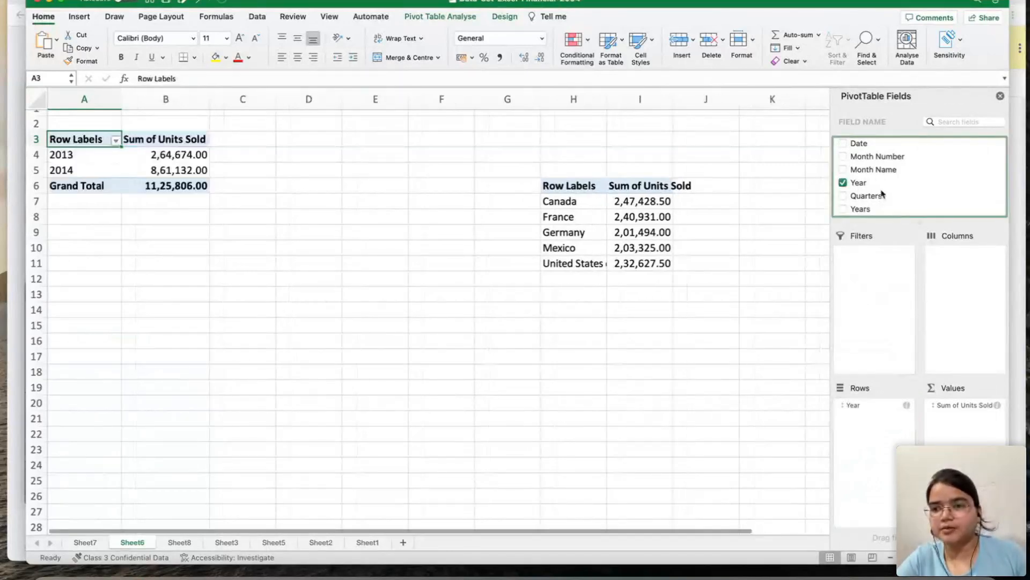
drag(879, 171, 871, 423)
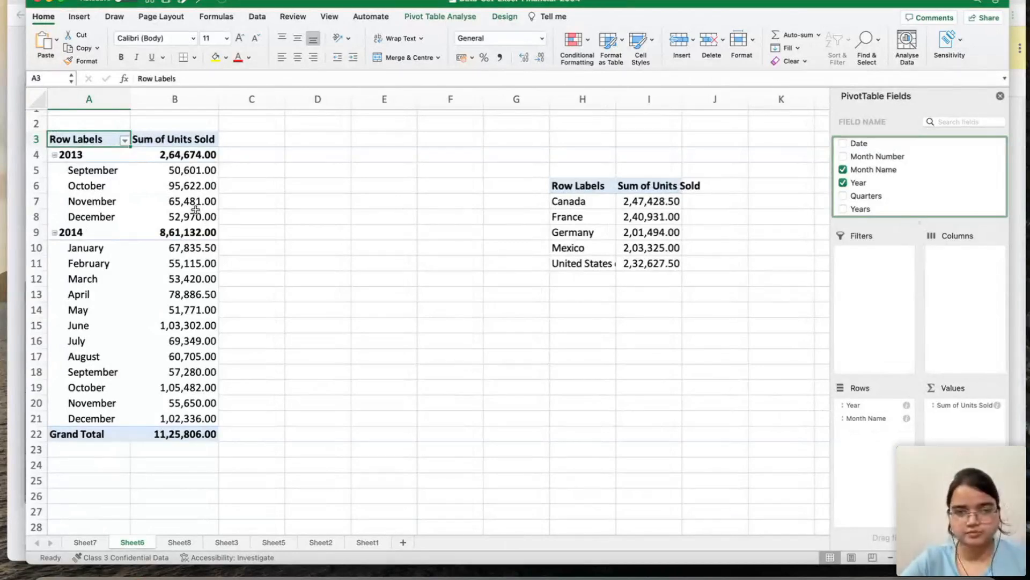
click(394, 290)
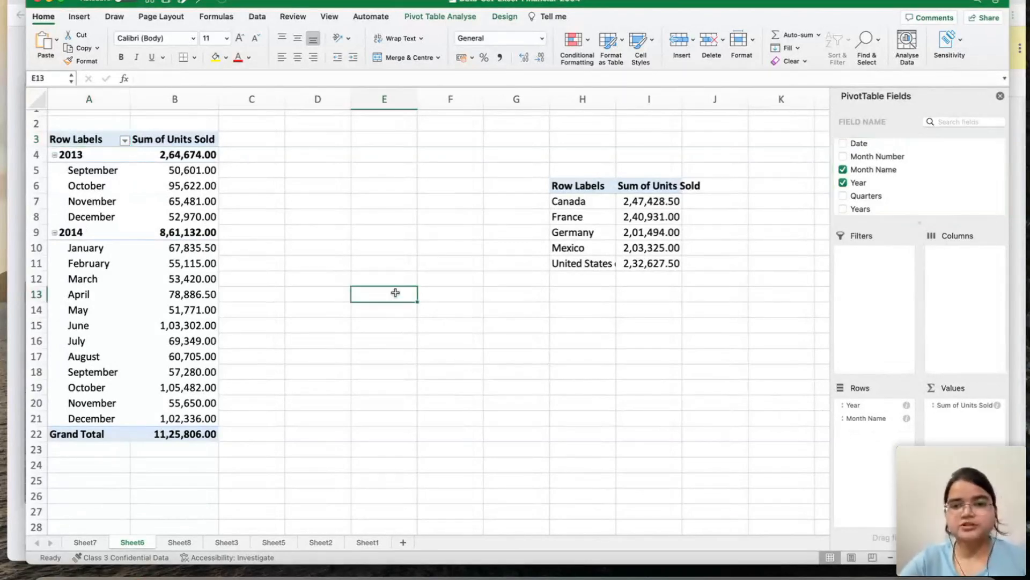
Copy the year and month rows of the PivotTable, A3:B21 without the grand total, and paste them at H13.
click(576, 188)
click(75, 144)
key(shift+Right)
key(shift+Right)
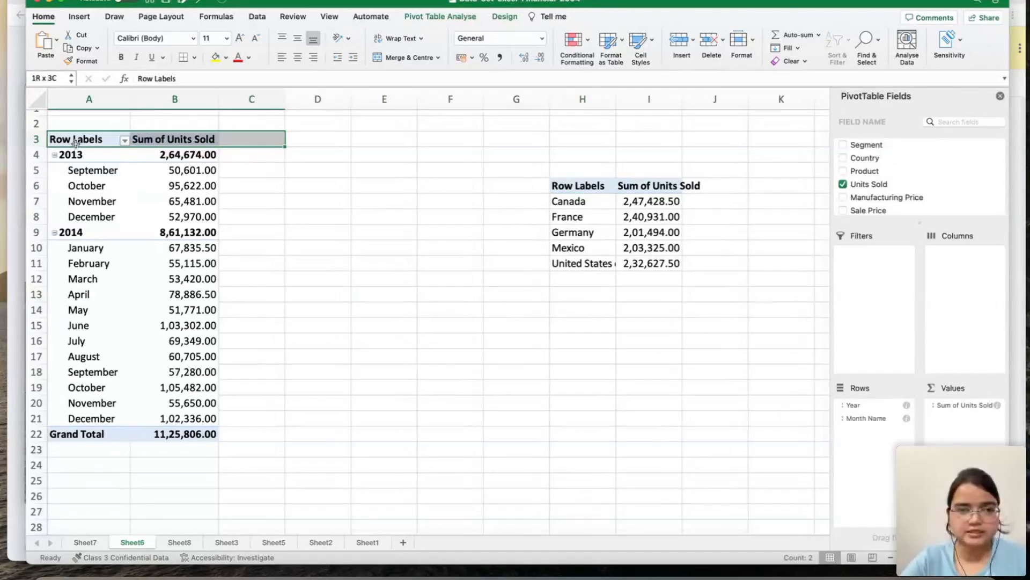
key(shift+Left)
key(shift+Down)
key(shift+Down)
key(shift+Down)
key(shift+Down)
key(shift+Down)
key(shift+Down)
key(shift+Down)
key(shift+Down)
key(shift+Down)
key(shift+Down)
key(shift+Down)
key(shift+Down)
key(shift+Down)
key(shift+Down)
key(shift+Down)
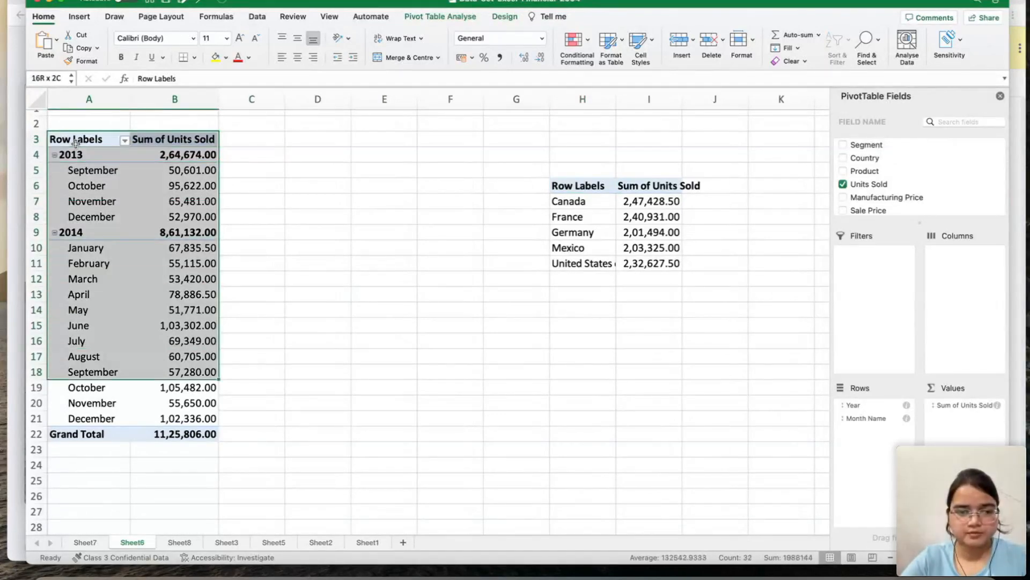
key(shift+Down)
key(shift+Down)
key(shift+Down)
key(super+c)
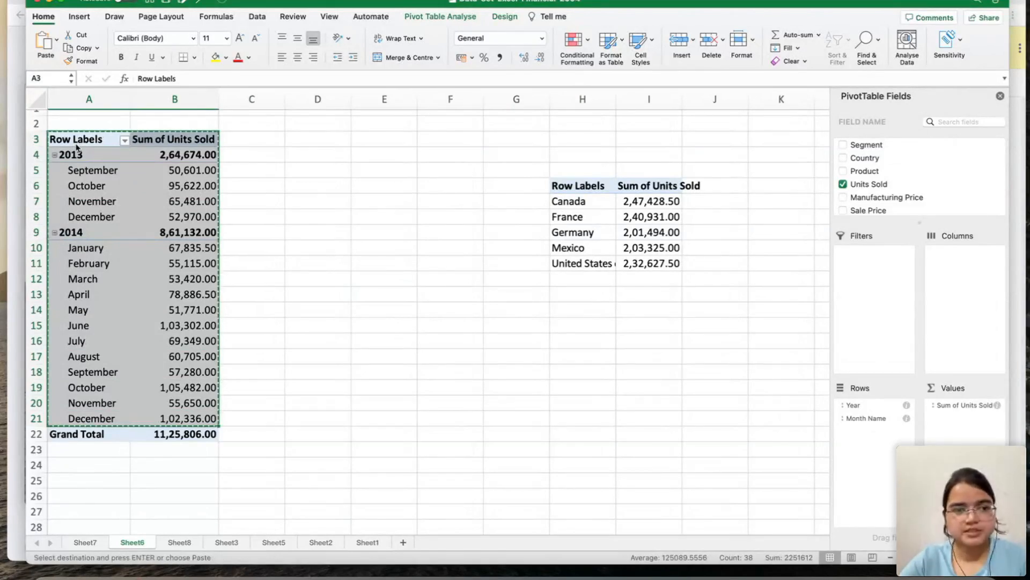
click(566, 301)
key(super+v)
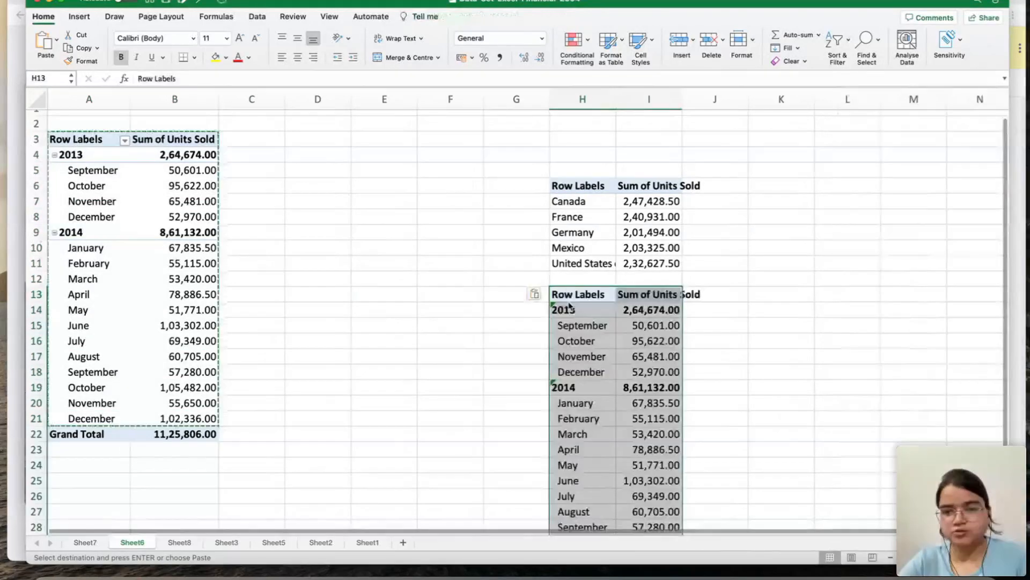
Try to chart the pasted year and month table as a 2D line chart and move it to Sheet8.
click(80, 19)
click(549, 48)
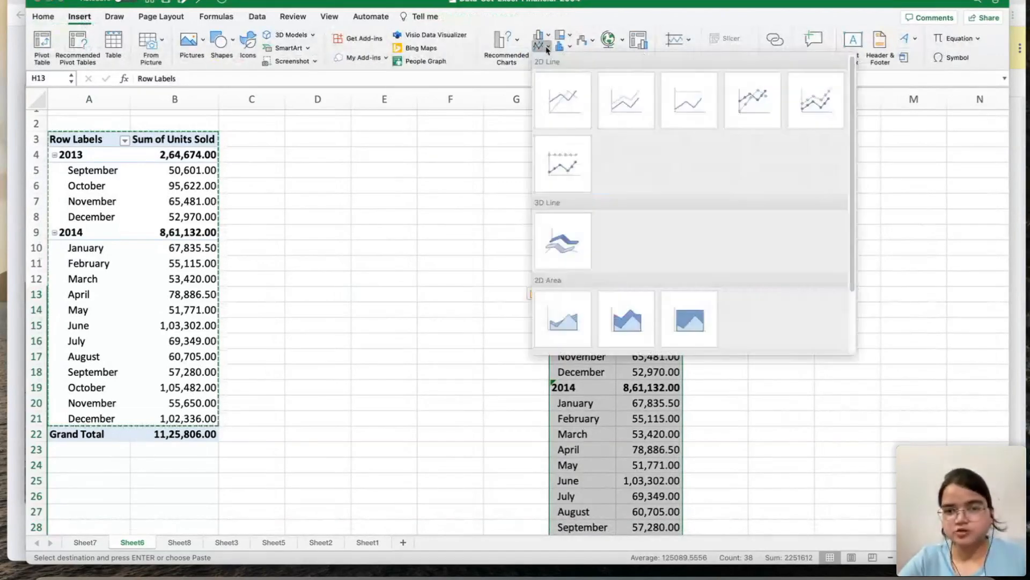
click(564, 106)
drag(453, 219, 483, 162)
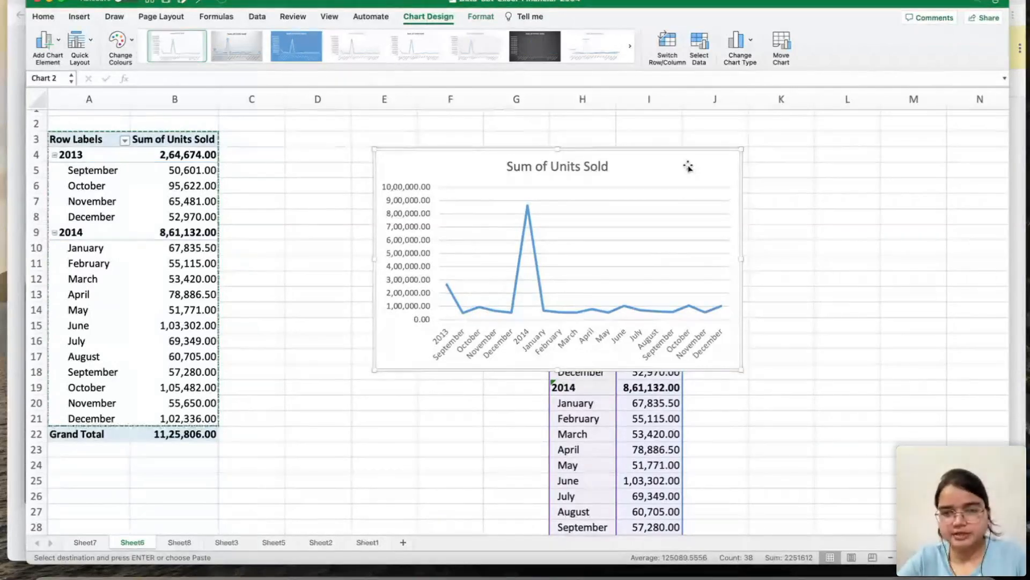
key(Delete)
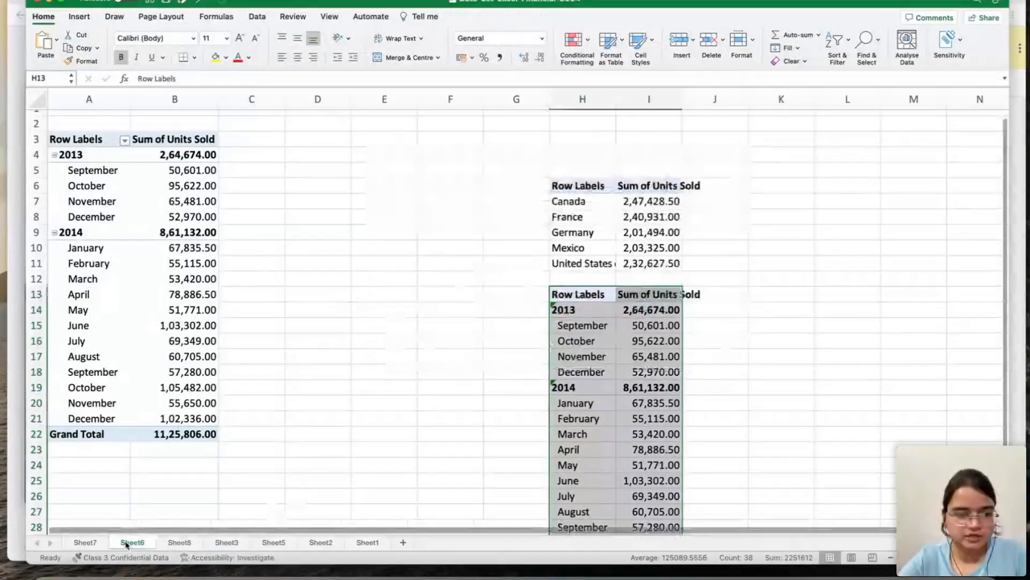
click(179, 542)
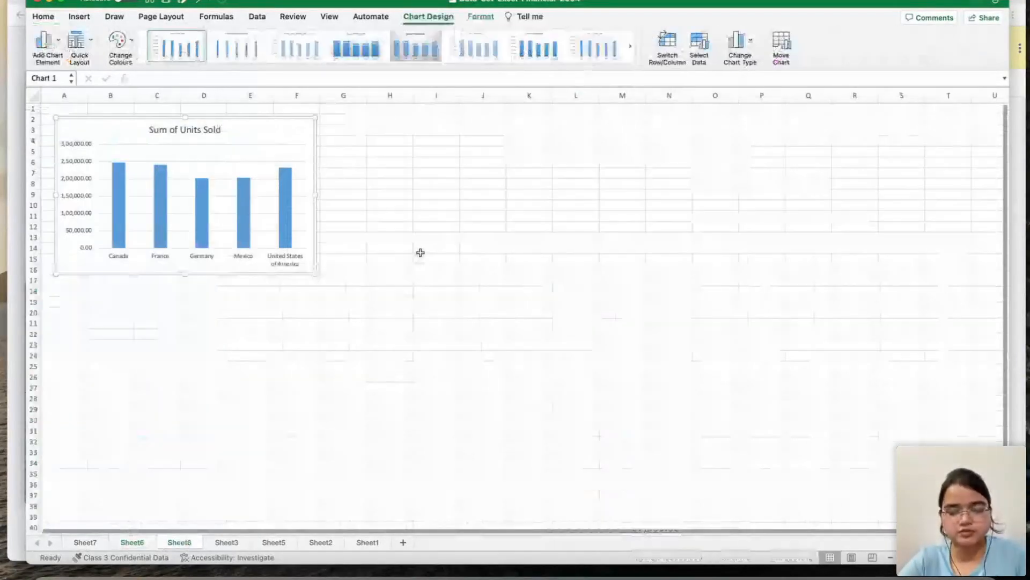
drag(265, 169, 388, 115)
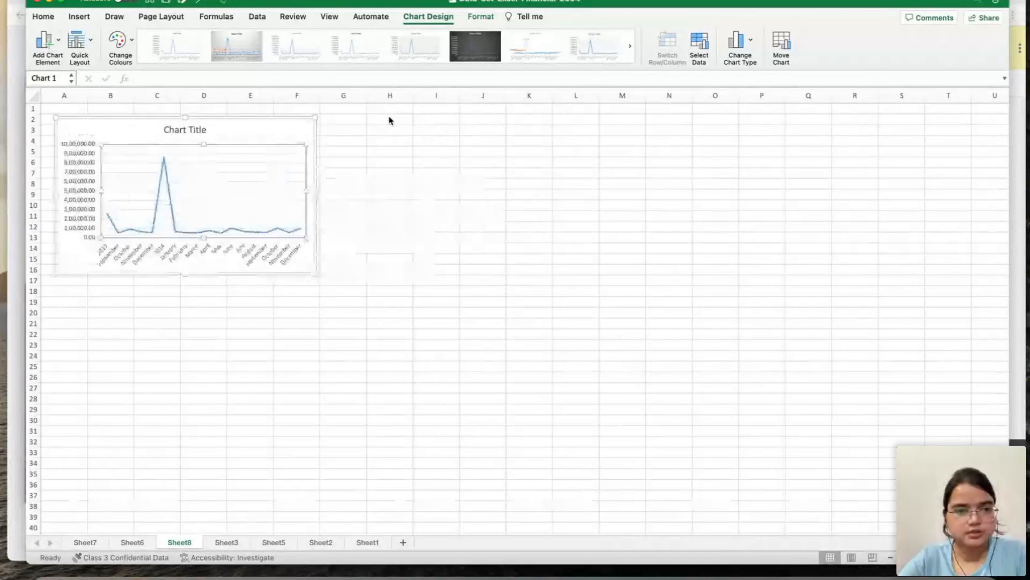
click(353, 258)
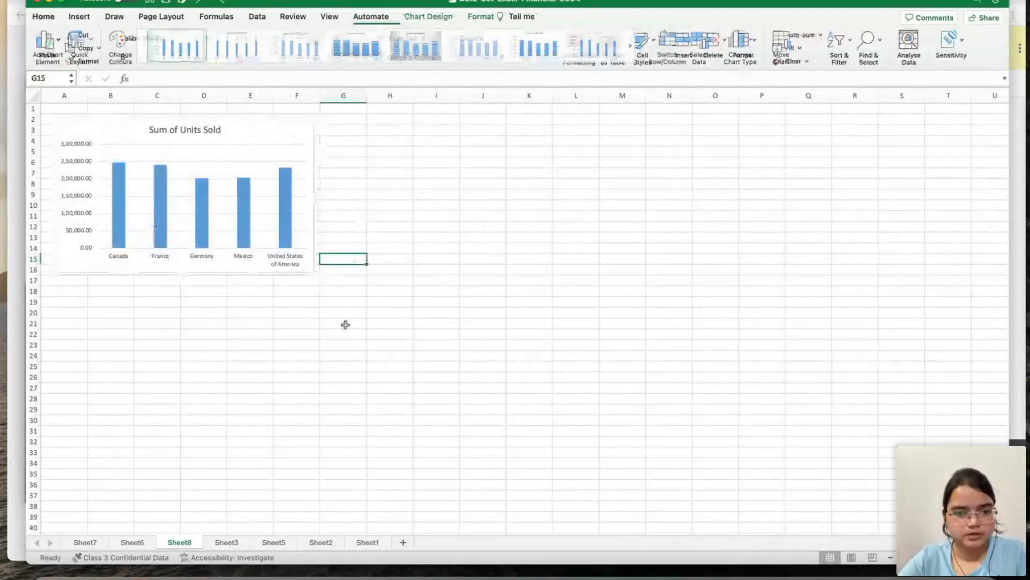
Insert a 2D line chart on Sheet6 from the pasted year and month table in H13:I31.
click(134, 543)
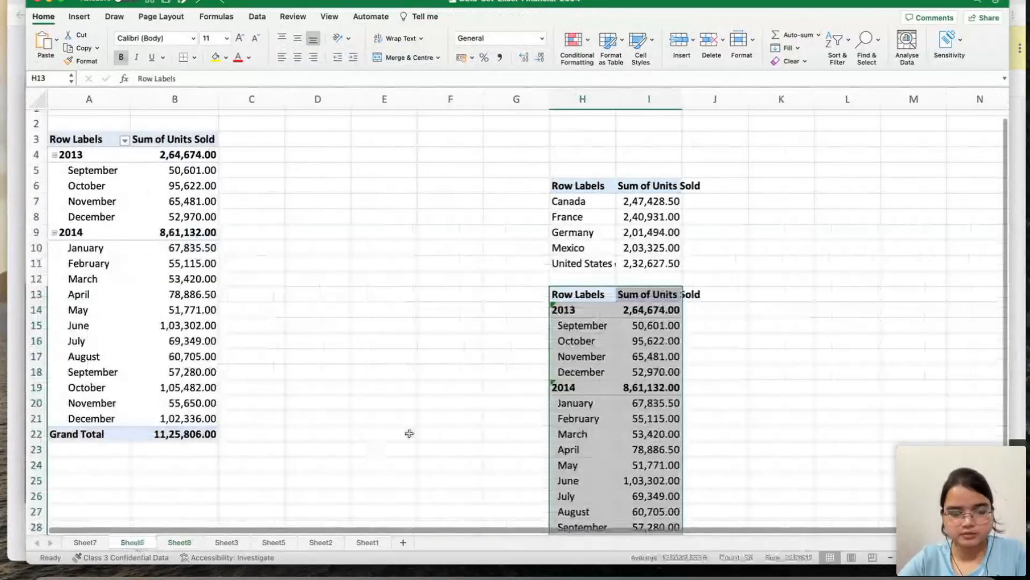
click(409, 433)
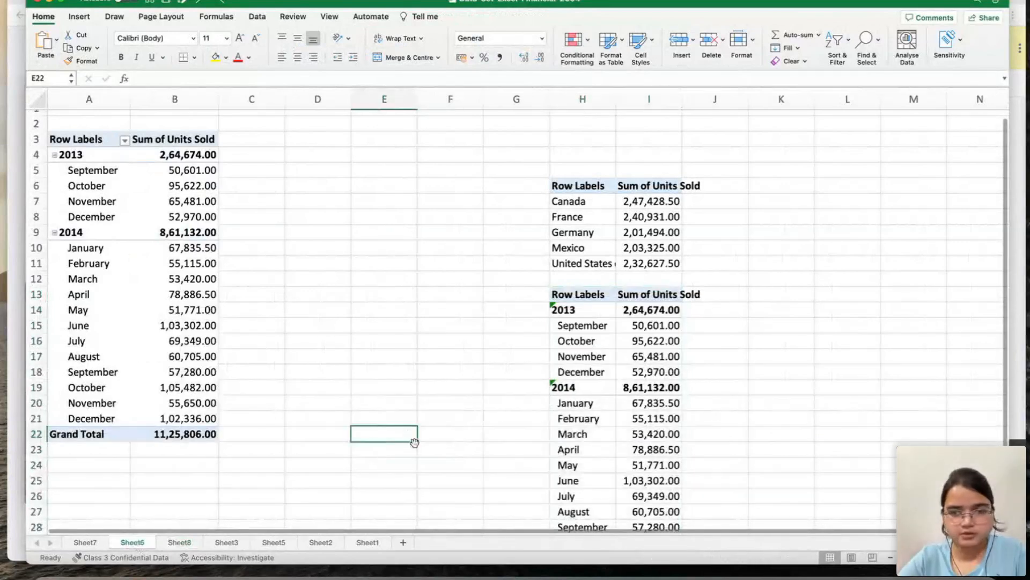
click(601, 297)
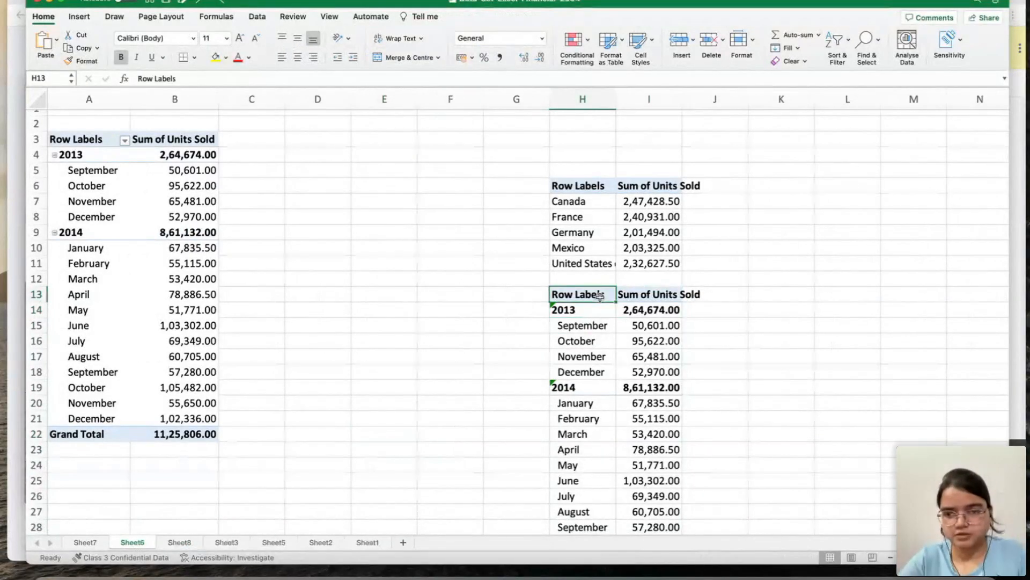
key(shift+Right)
key(shift+Down)
key(shift+Down)
key(shift+Down)
key(shift+Down)
key(shift+Down)
key(shift+Down)
key(shift+Down)
key(shift+Down)
key(shift+Down)
key(shift+Down)
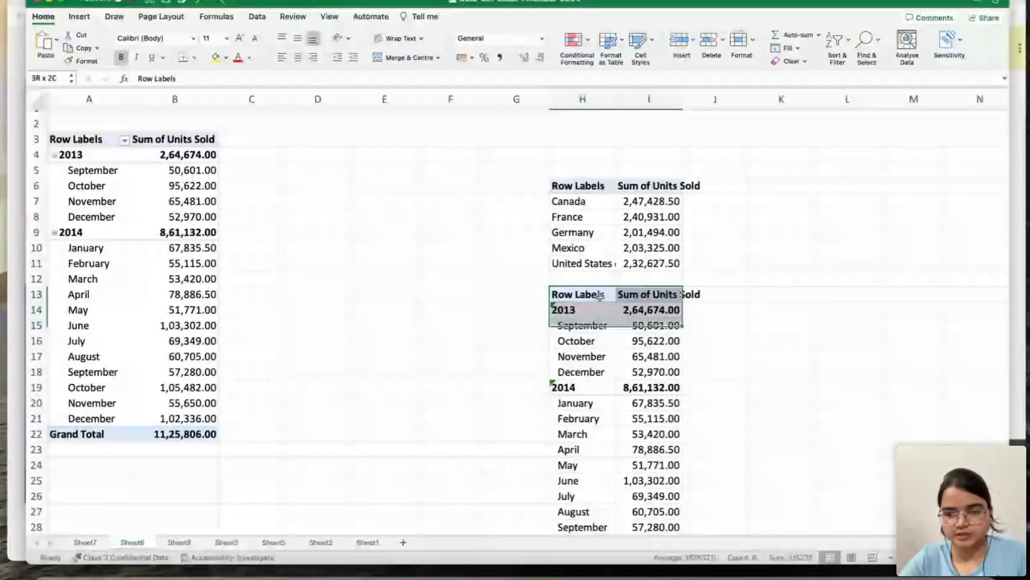
key(shift+Down)
key(shift+Down)
key(shift+Down)
key(shift+Down)
key(shift+Down)
key(shift+Down)
key(shift+Down)
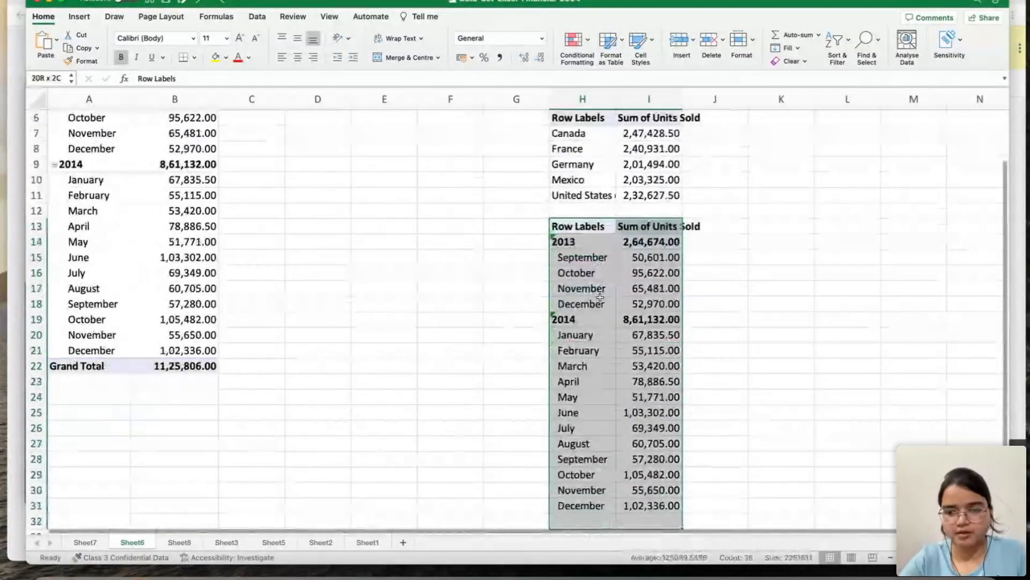
key(shift+Down)
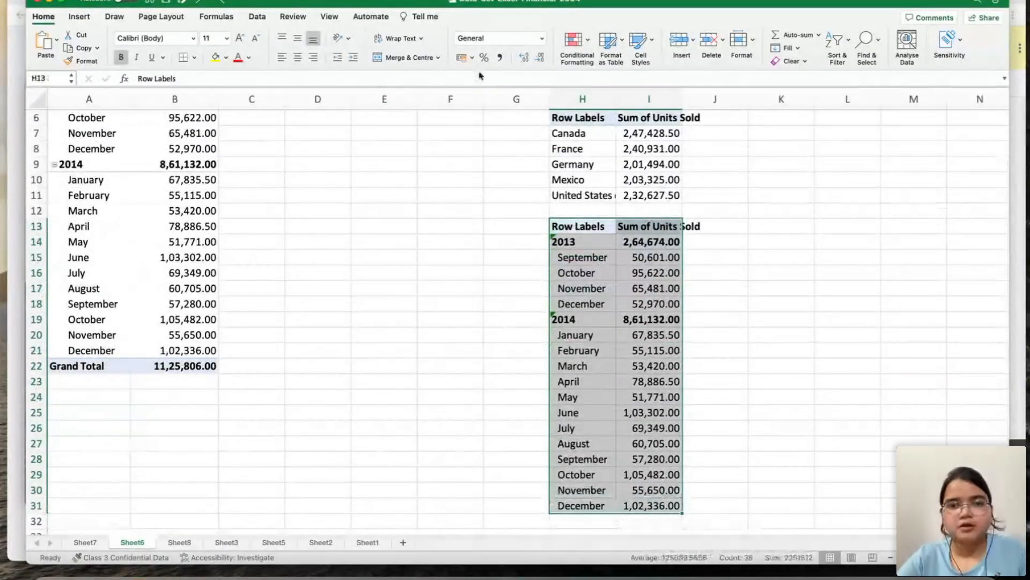
click(79, 17)
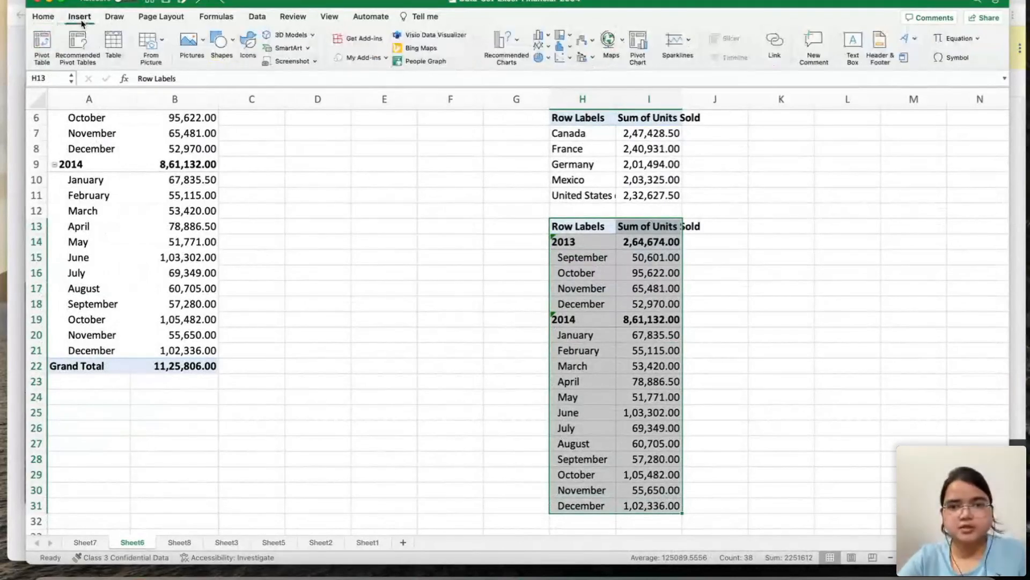
click(537, 48)
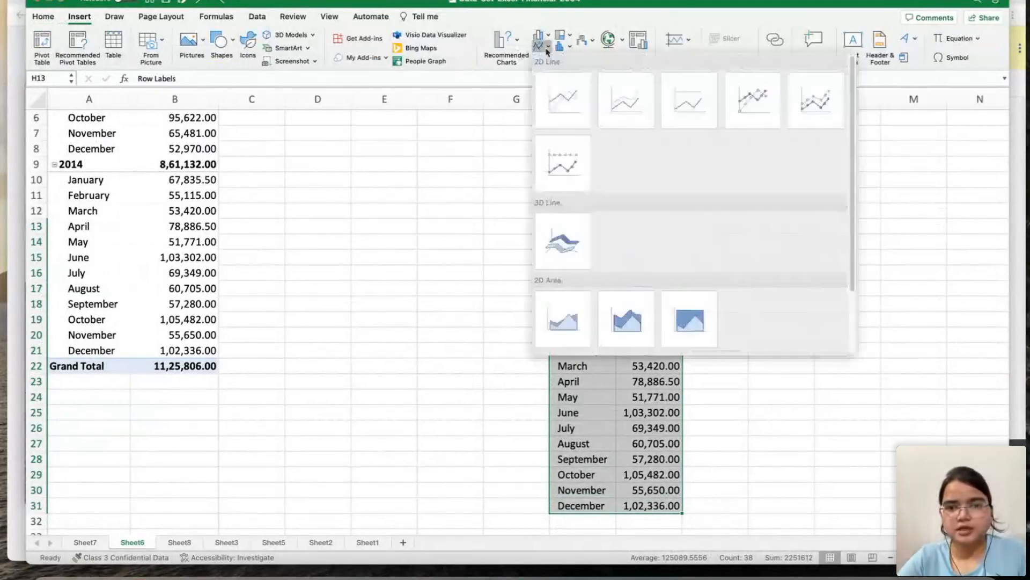
click(583, 120)
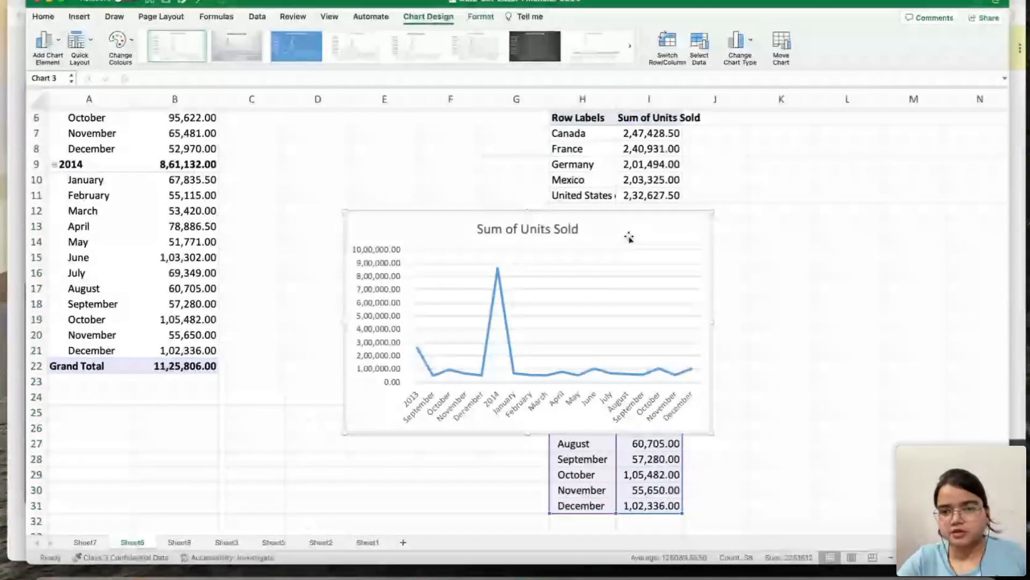
drag(628, 235, 752, 213)
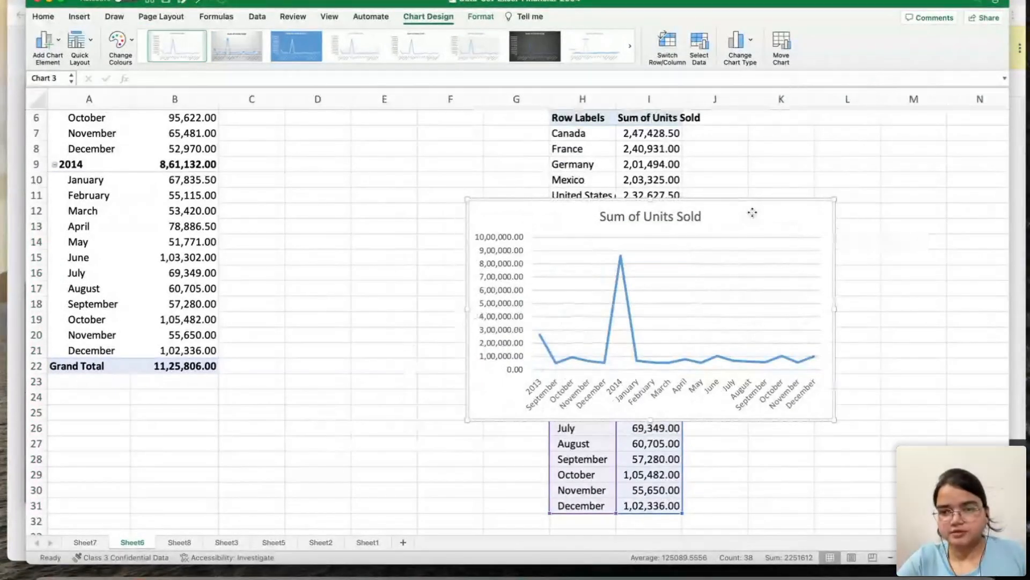
Cut the line chart from Sheet6 and paste it on Sheet8, placing it directly beside the column chart.
right_click(752, 213)
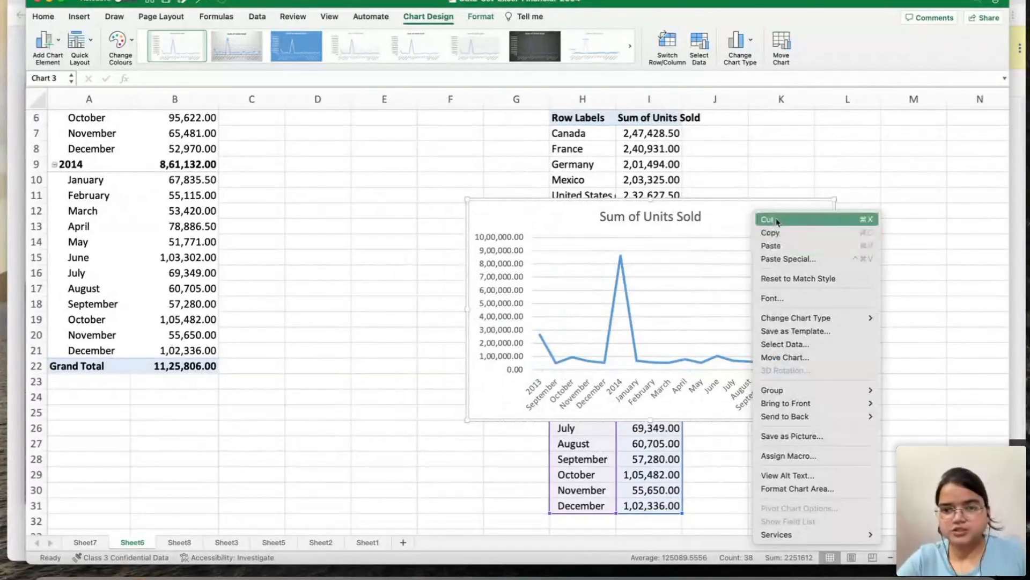
click(777, 220)
click(179, 542)
click(482, 238)
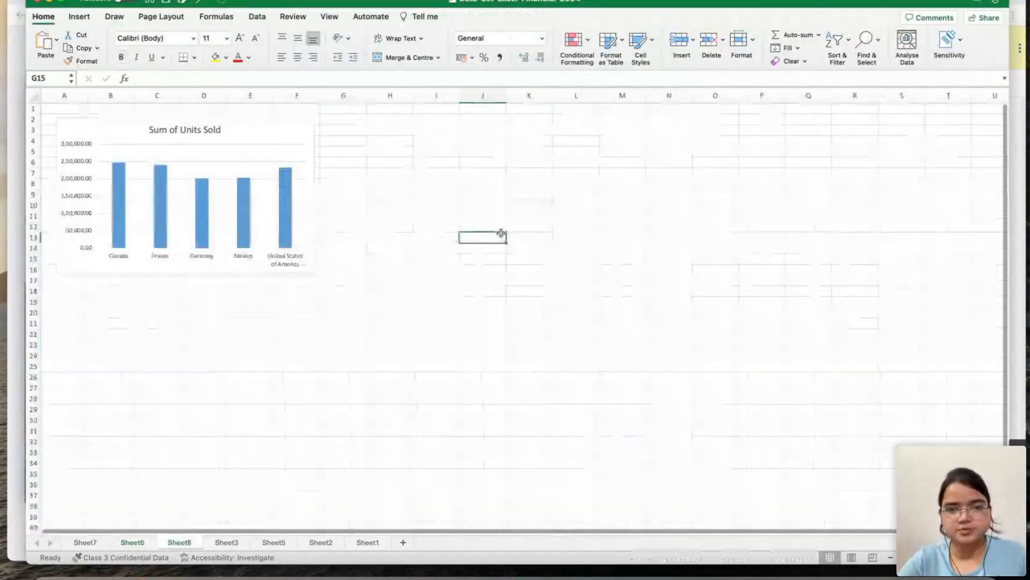
click(417, 129)
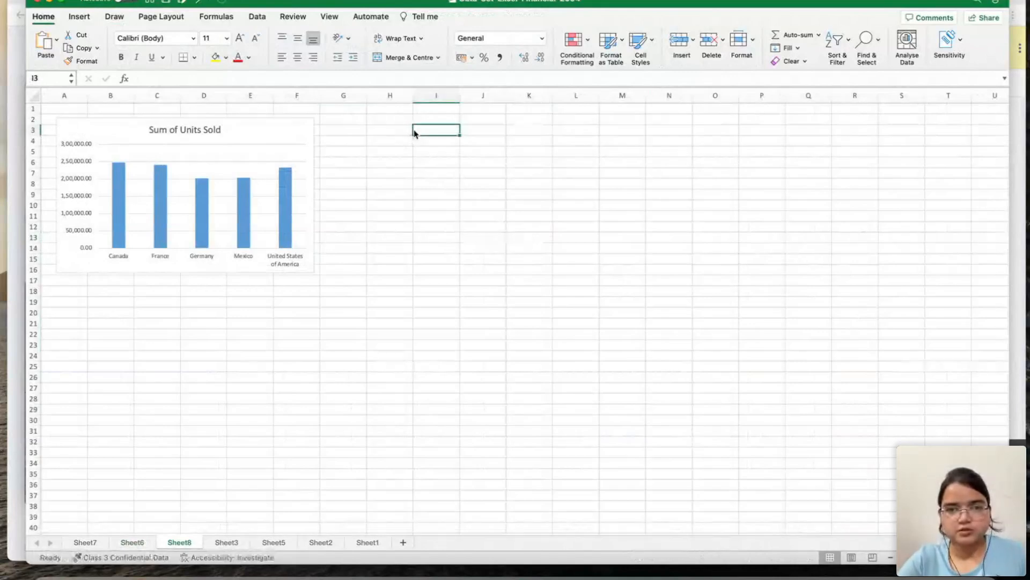
right_click(417, 129)
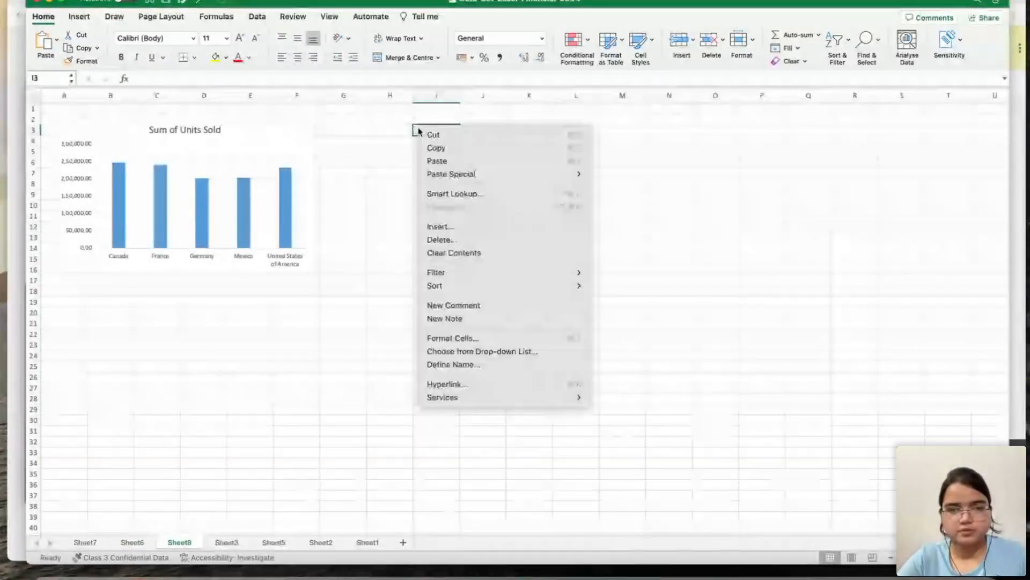
click(443, 162)
drag(449, 131, 363, 125)
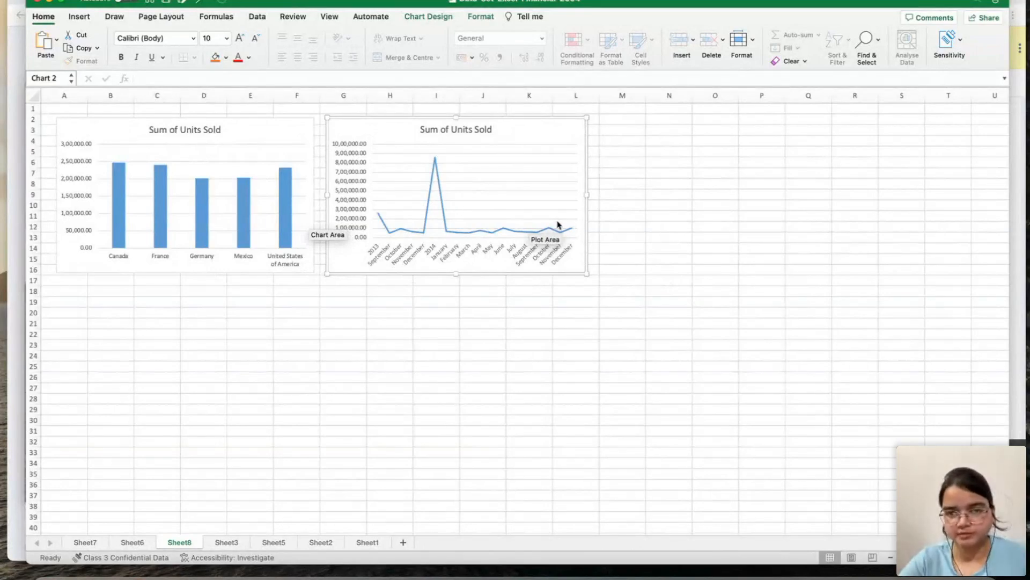
click(436, 312)
click(443, 364)
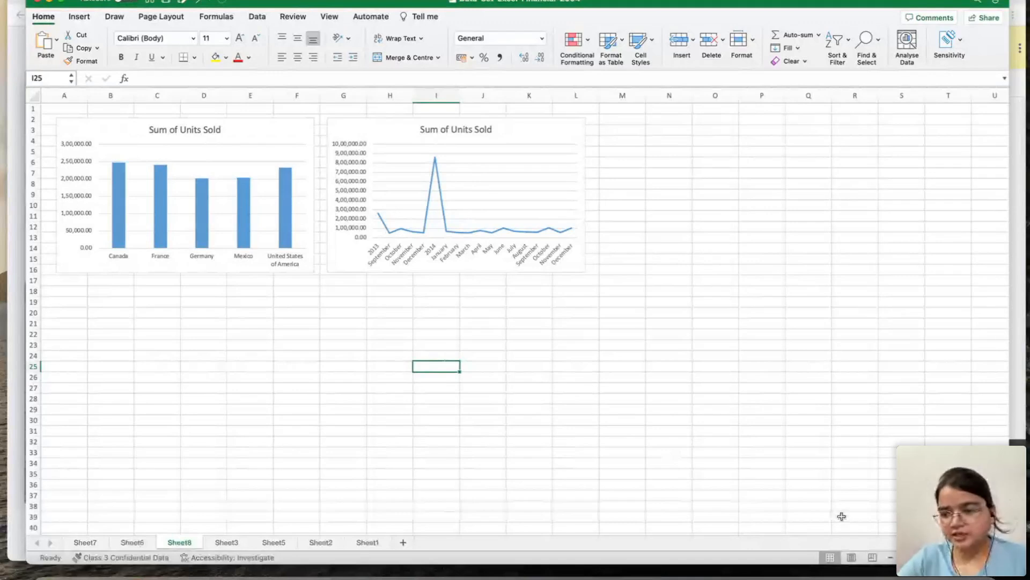
click(972, 557)
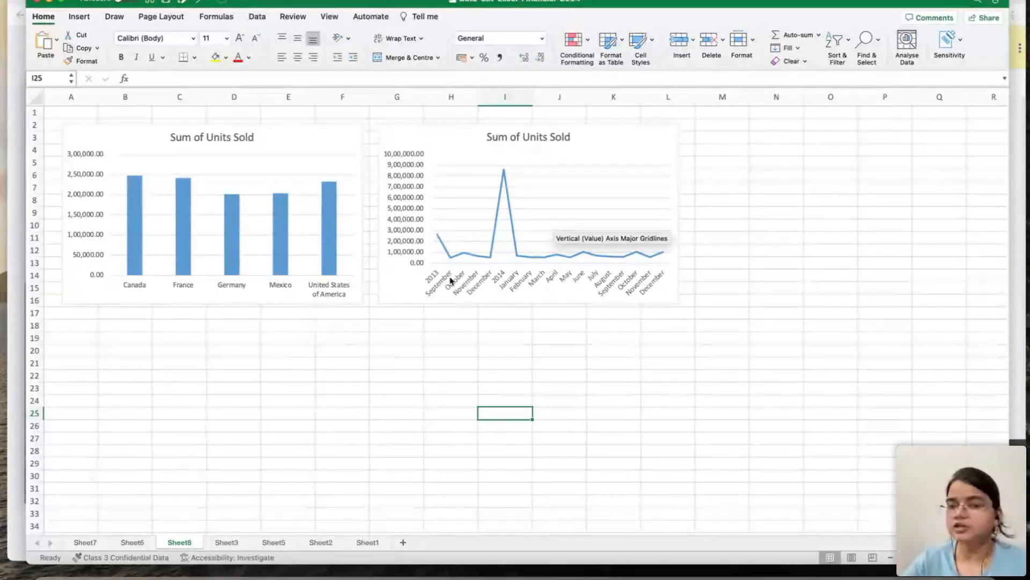
Remove the Month Name field from the rows of the PivotTable on Sheet6, keeping Year.
click(85, 542)
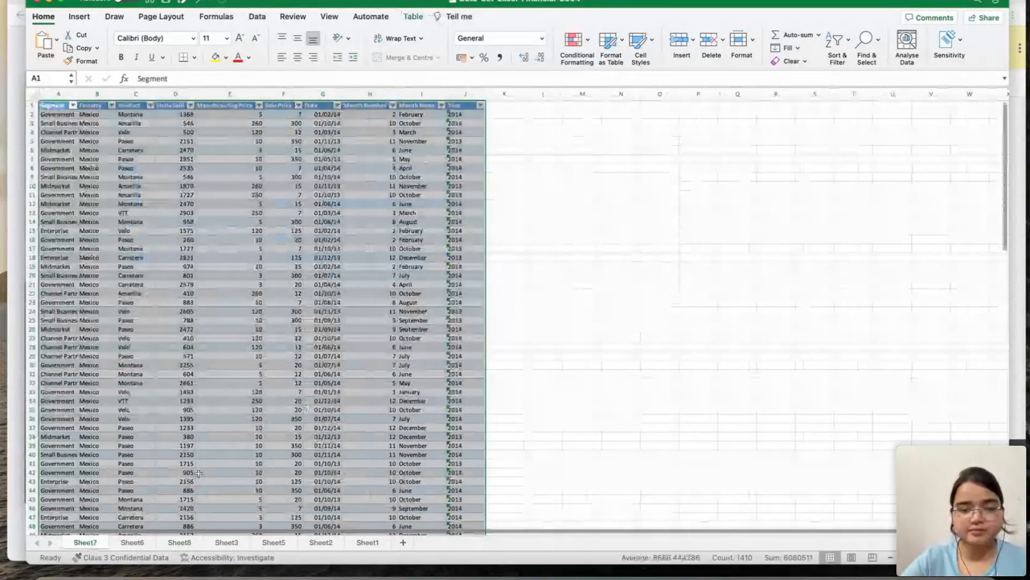
click(137, 543)
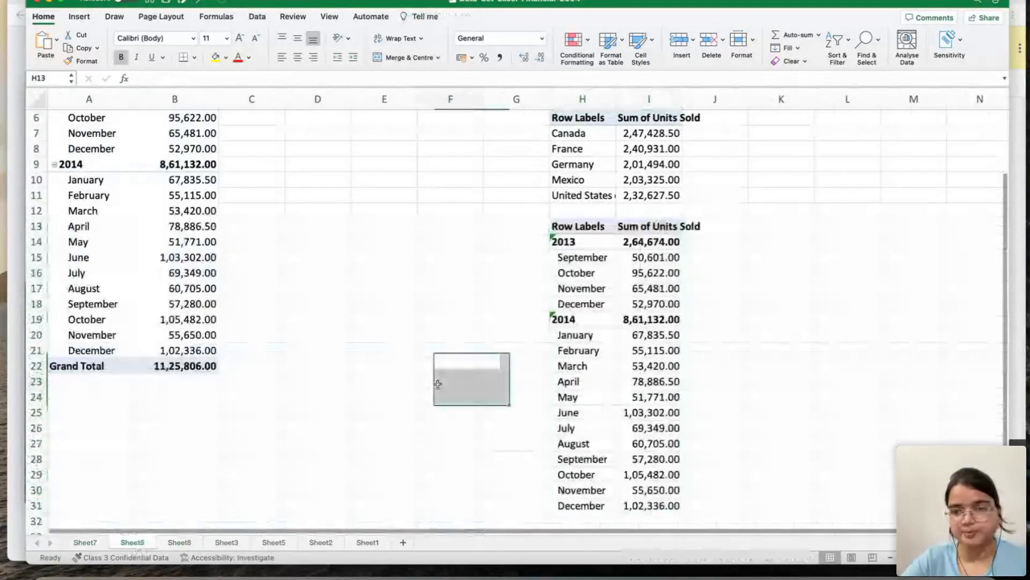
scroll(497, 296, up, 5)
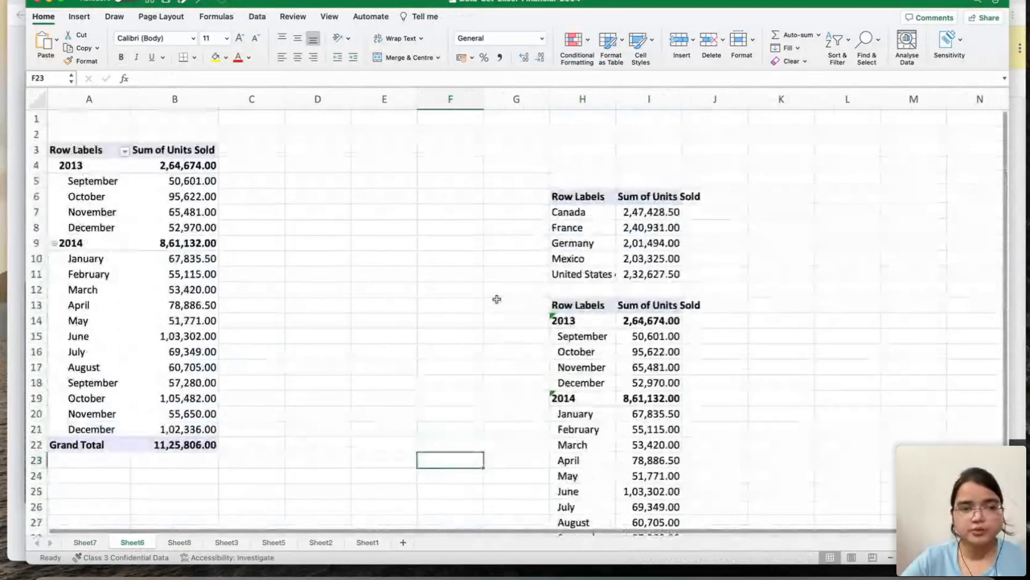
click(173, 149)
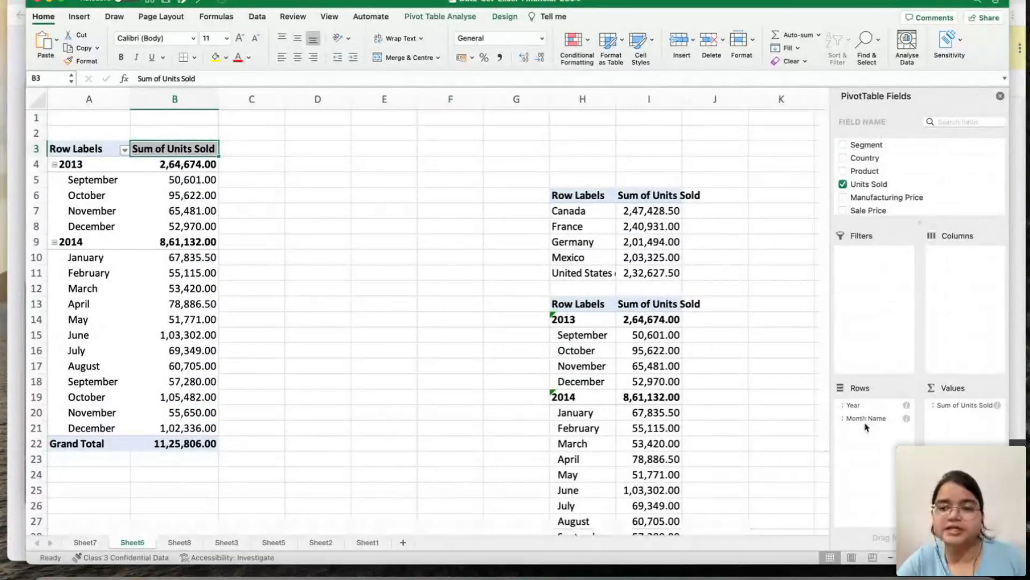
drag(866, 419, 776, 419)
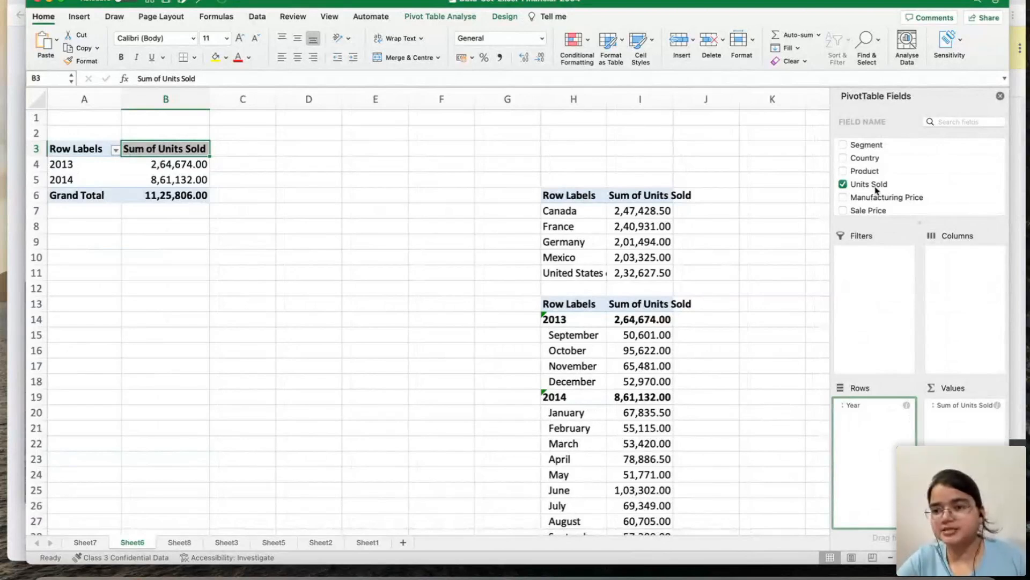
Try adding the Month Name field to the PivotTable's columns, allowing it to replace the existing cell data.
scroll(876, 191, down, 5)
click(874, 169)
drag(876, 170, 966, 278)
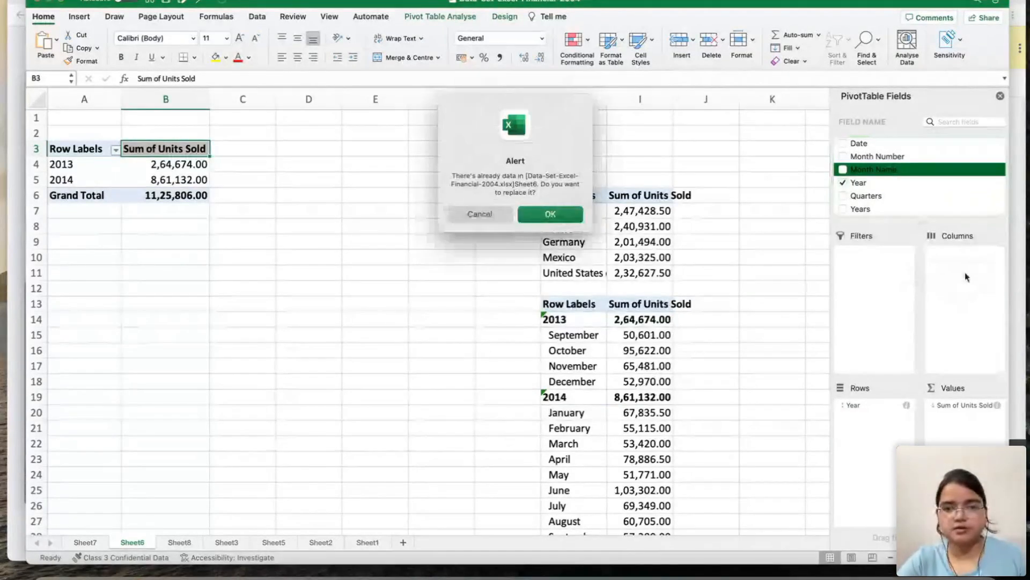
click(545, 215)
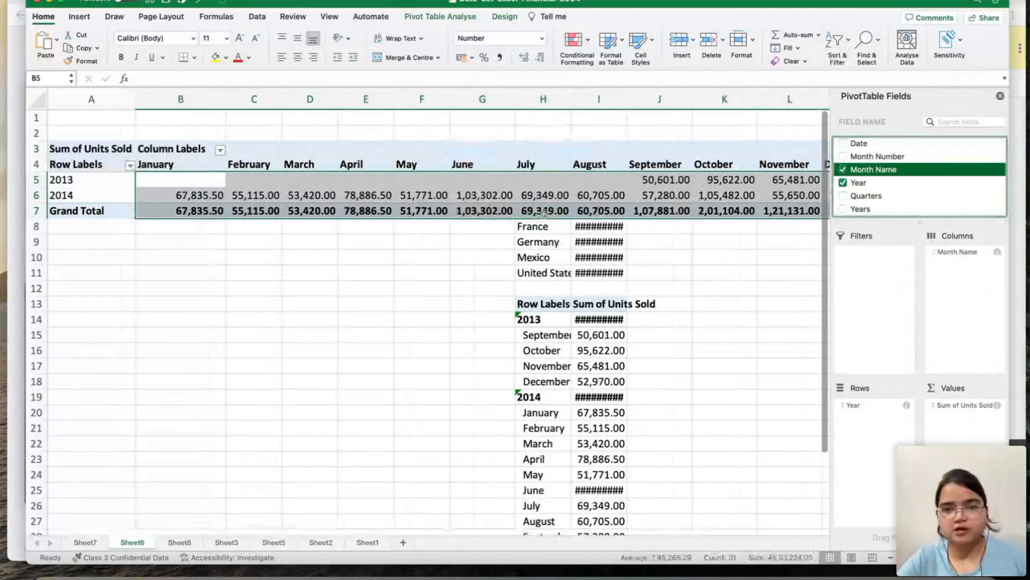
Try clearing the pasted tables below the PivotTable in columns H to J, from row 8 down, and check the charts on Sheet8.
scroll(535, 289, right, 1)
click(527, 228)
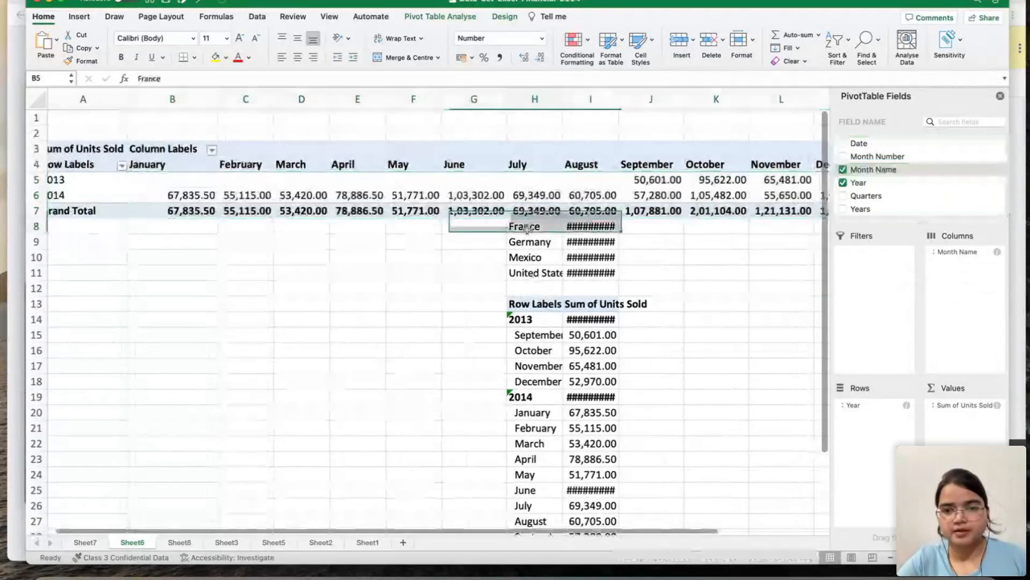
key(shift+Right)
key(shift+Right)
key(shift+Down)
key(shift+Down)
key(shift+Down)
key(shift+Down)
key(shift+Down)
key(shift+Down)
key(shift+Down)
key(shift+Down)
key(shift+Down)
key(shift+Down)
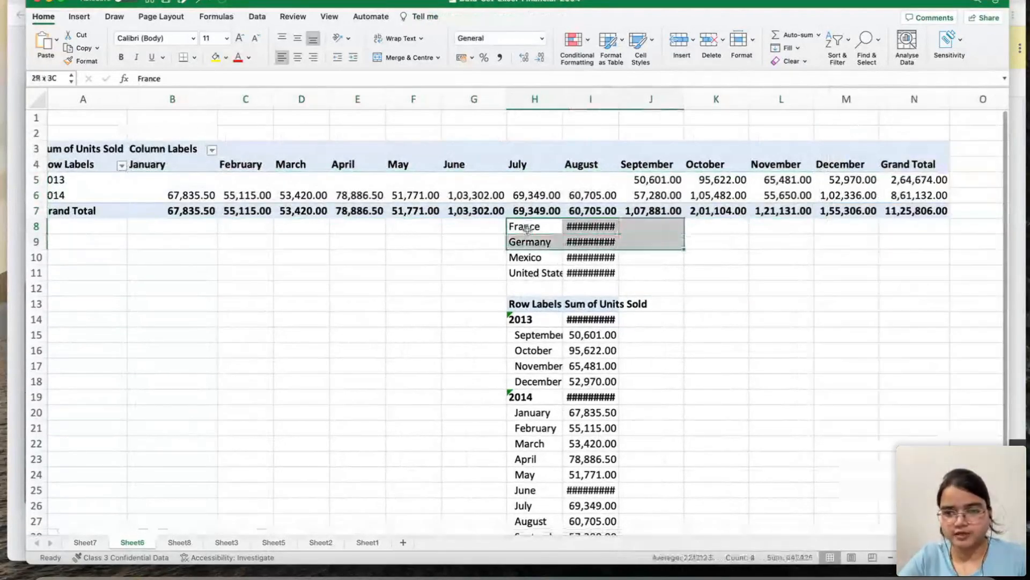
key(shift+Down)
key(shift+Down)
key(shift+Down)
key(shift+Down)
key(shift+Down)
key(shift+Down)
key(shift+Down)
key(shift+Down)
key(shift+Down)
key(shift+Down)
key(shift+Down)
key(shift+Down)
key(shift+Down)
key(shift+Down)
key(shift+Down)
key(shift+Down)
key(shift+Down)
key(shift+Down)
key(shift+Down)
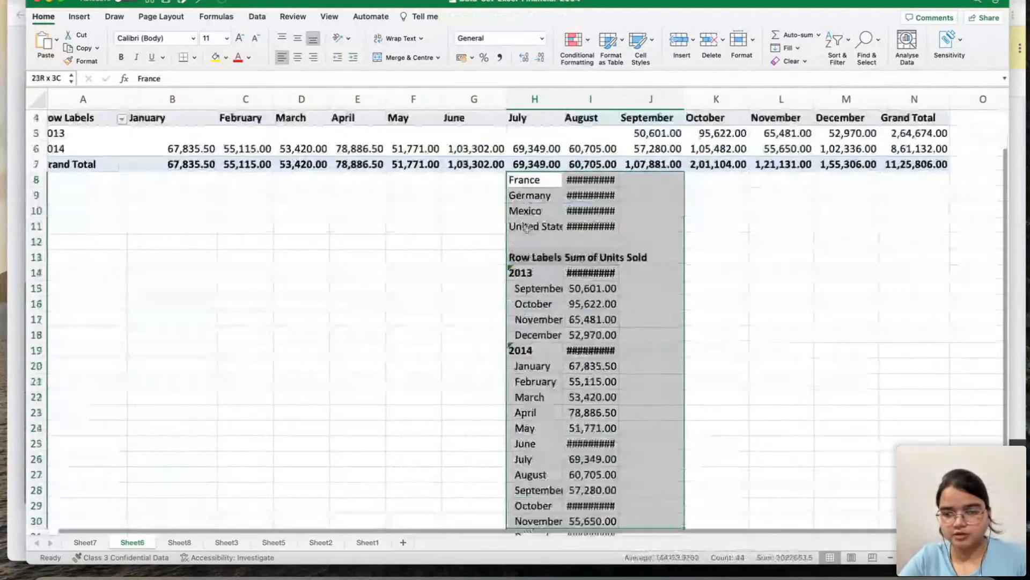
key(Delete)
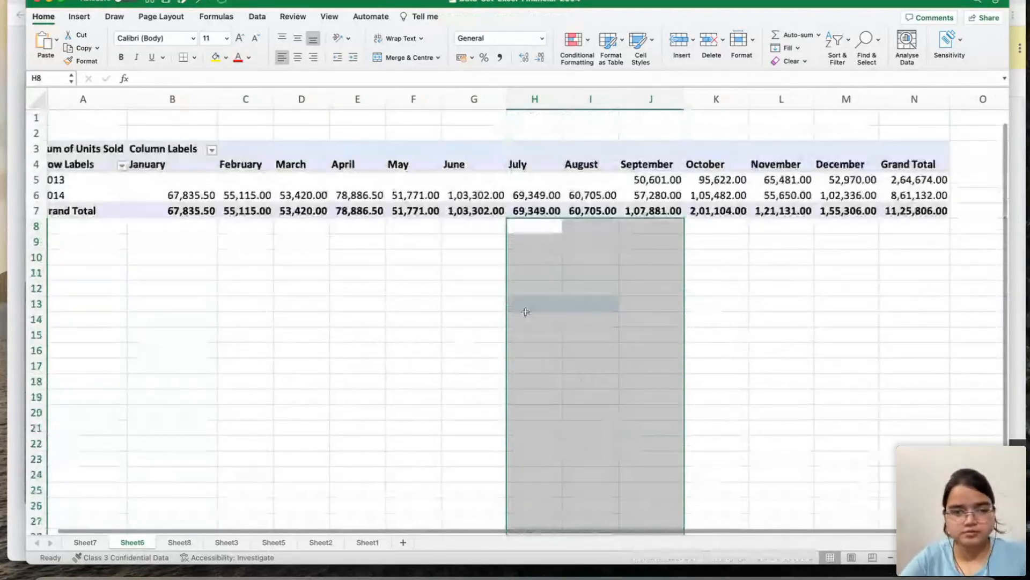
click(529, 318)
click(178, 542)
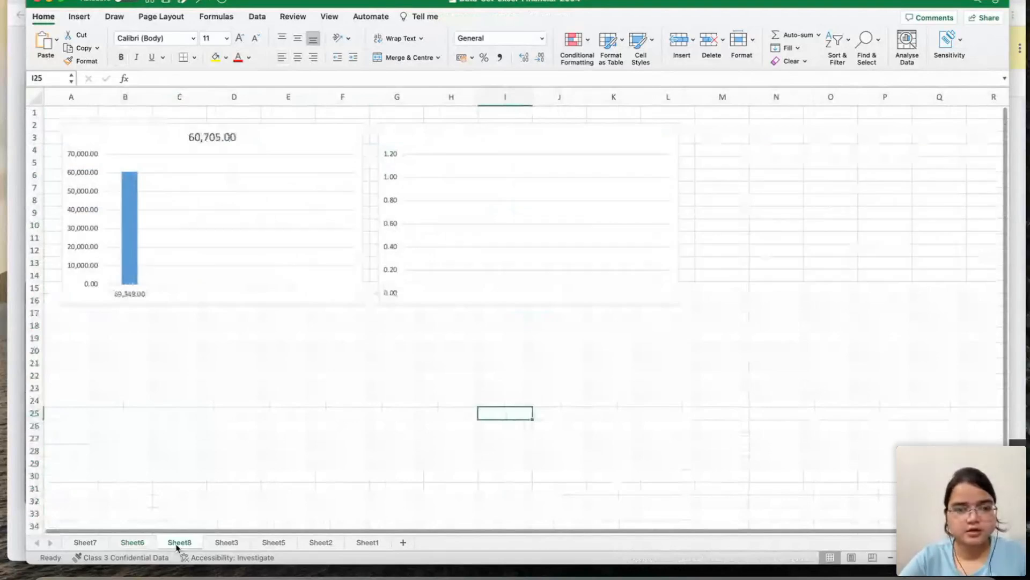
Move the pasted country table on Sheet6 from H6:I11 to K22.
click(132, 543)
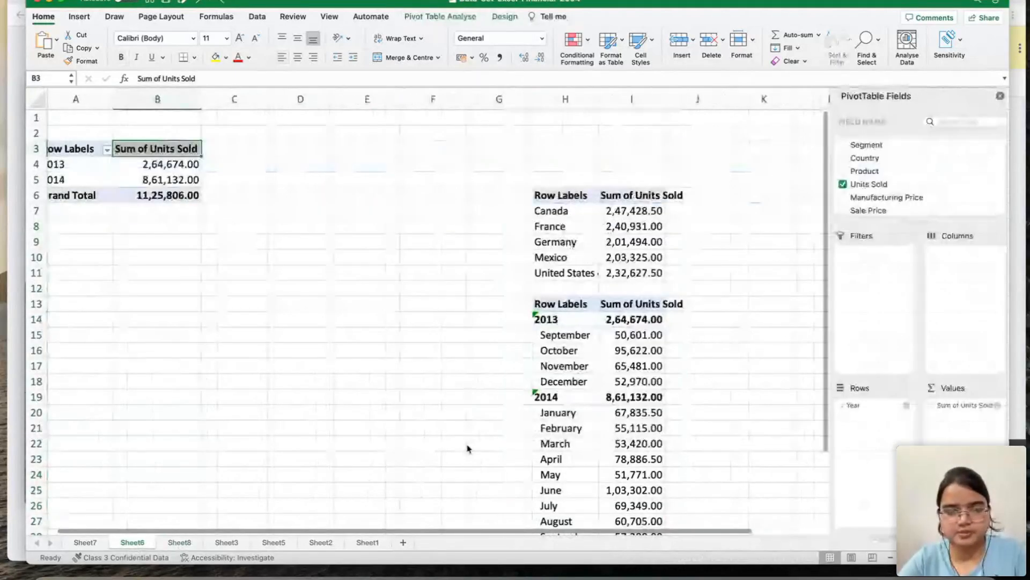
click(506, 392)
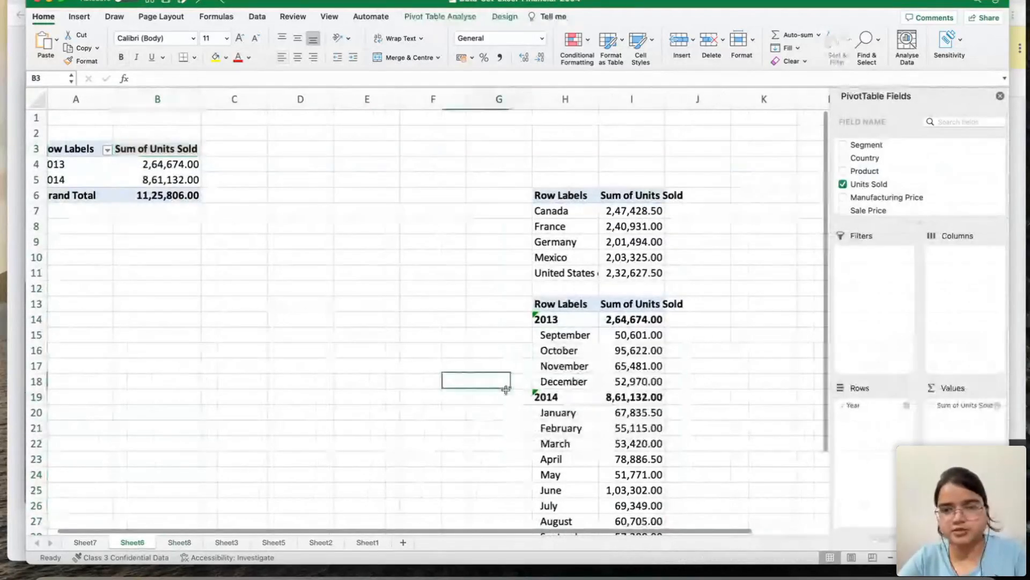
click(571, 196)
key(shift+Right)
key(shift+Down)
key(shift+Down)
key(shift+Down)
key(shift+Down)
key(shift+Down)
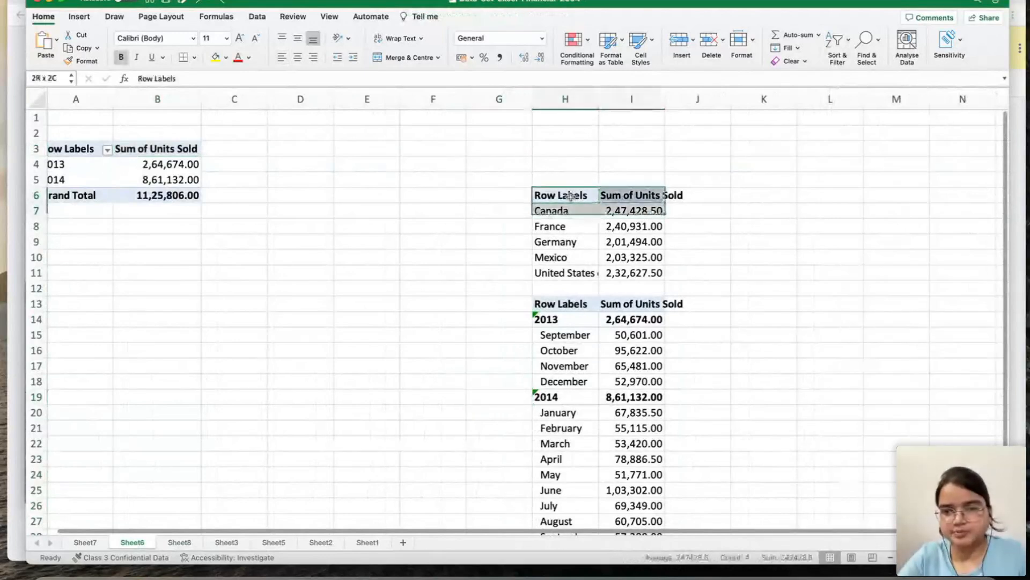
key(super+c)
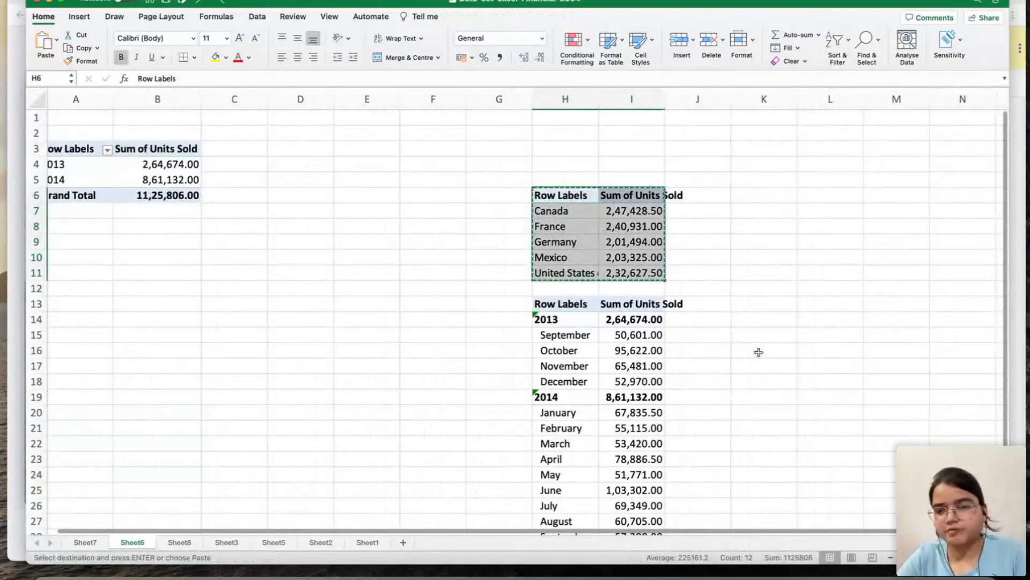
click(793, 442)
key(Return)
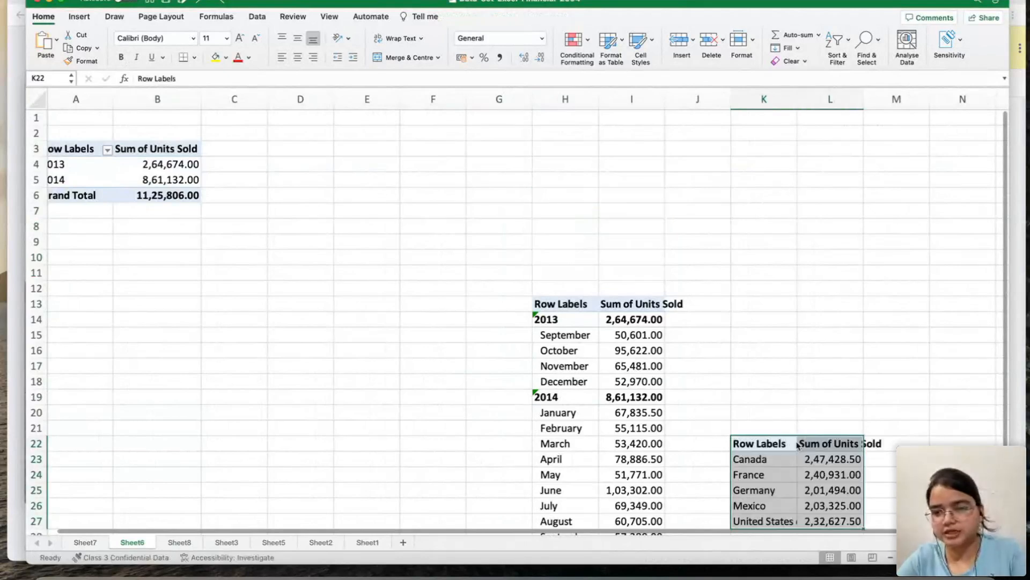
Move the pasted year and month table from H13:I31 to N22, beside the country table.
scroll(777, 394, down, 2)
scroll(777, 395, up, 2)
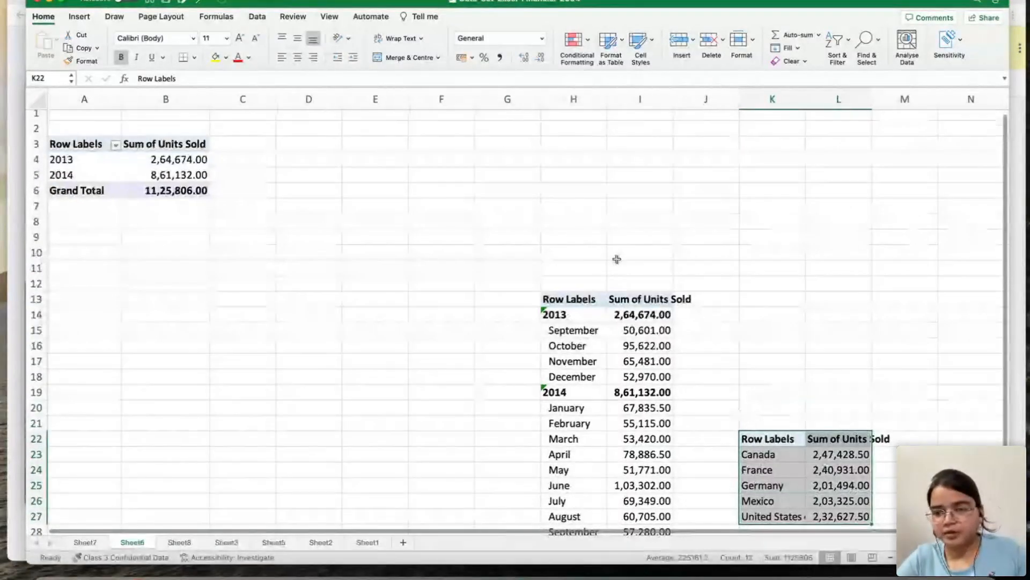
click(560, 298)
key(shift+Right)
key(shift+Down)
key(shift+Down)
key(shift+Down)
key(shift+Down)
key(shift+Down)
key(shift+Down)
key(shift+Down)
key(shift+Down)
key(shift+Down)
key(shift+Down)
key(shift+Down)
key(shift+Down)
key(shift+Down)
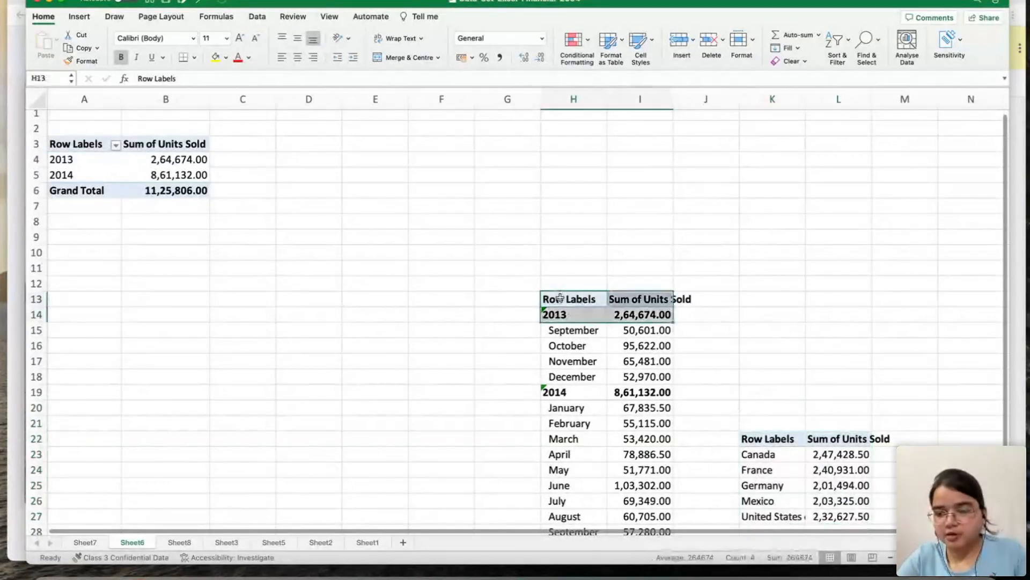
key(shift+Down)
key(shift+Down)
key(shift+Down)
key(shift+Down)
key(shift+Down)
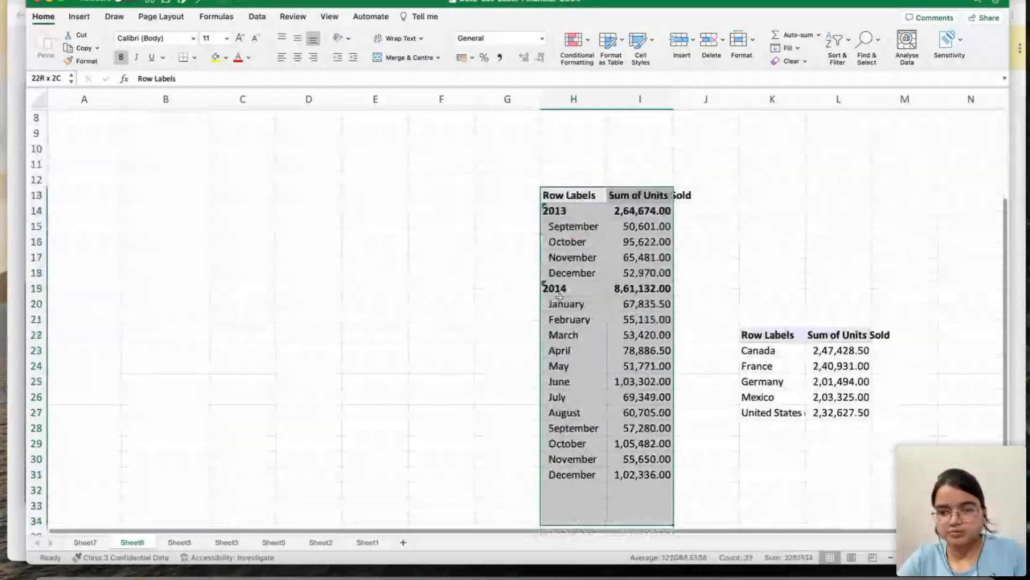
key(super+c)
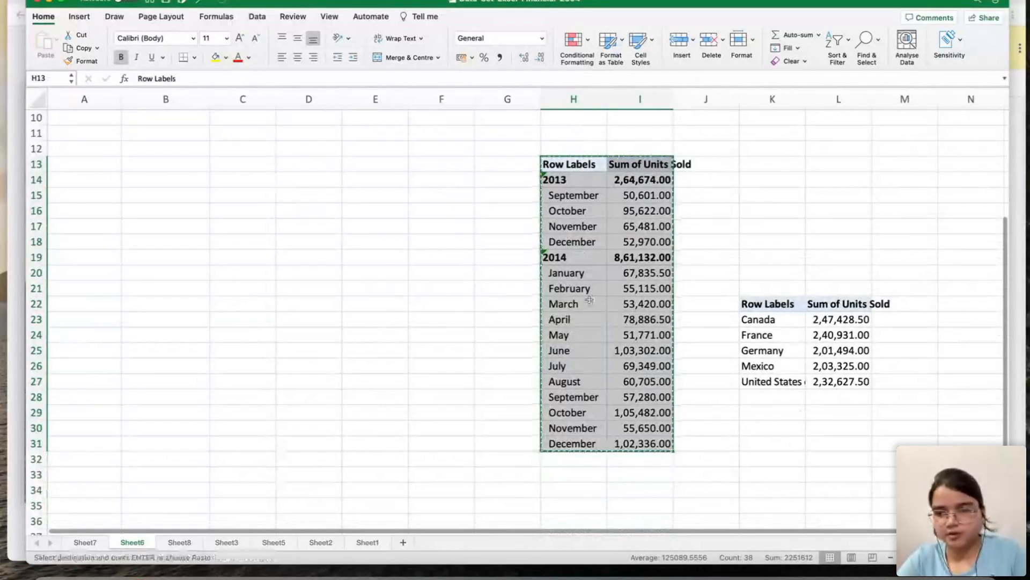
click(974, 311)
key(Return)
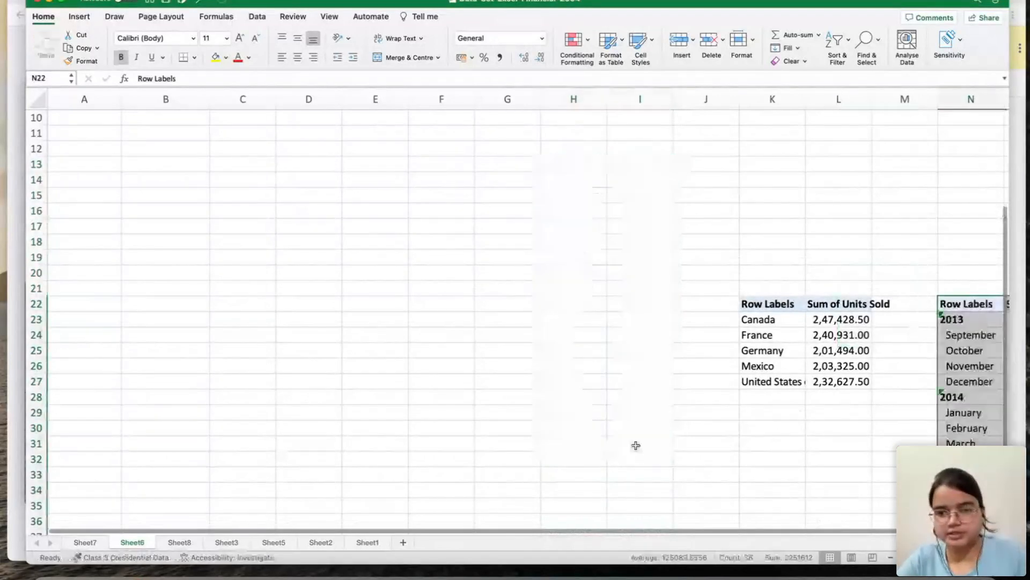
click(612, 448)
Examine the column and line charts on Sheet8 and compare them with the PivotTable's yearly totals on Sheet6.
click(170, 542)
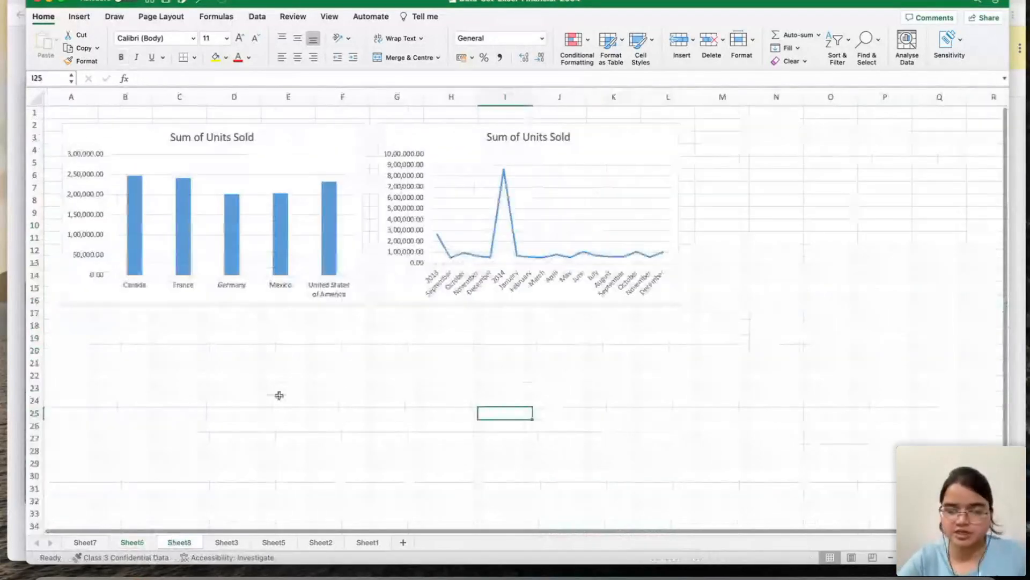
click(133, 542)
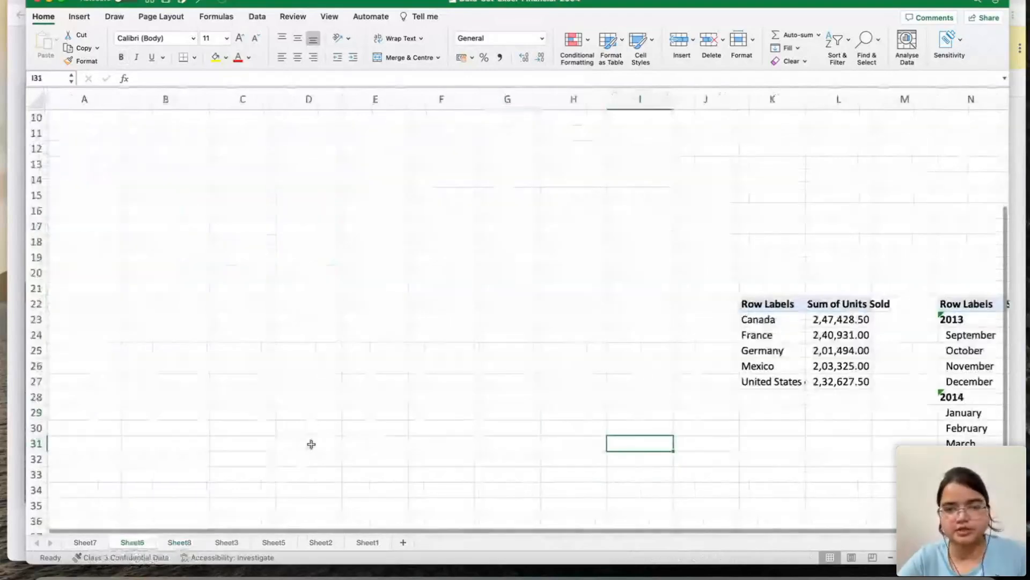
scroll(310, 442, up, 5)
scroll(279, 376, up, 2)
click(241, 270)
click(165, 180)
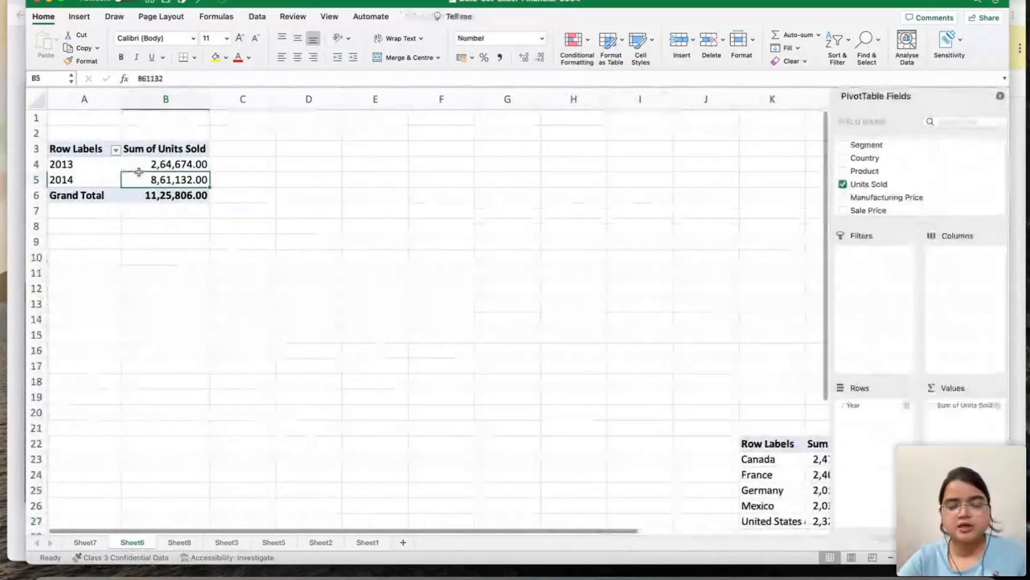
click(177, 543)
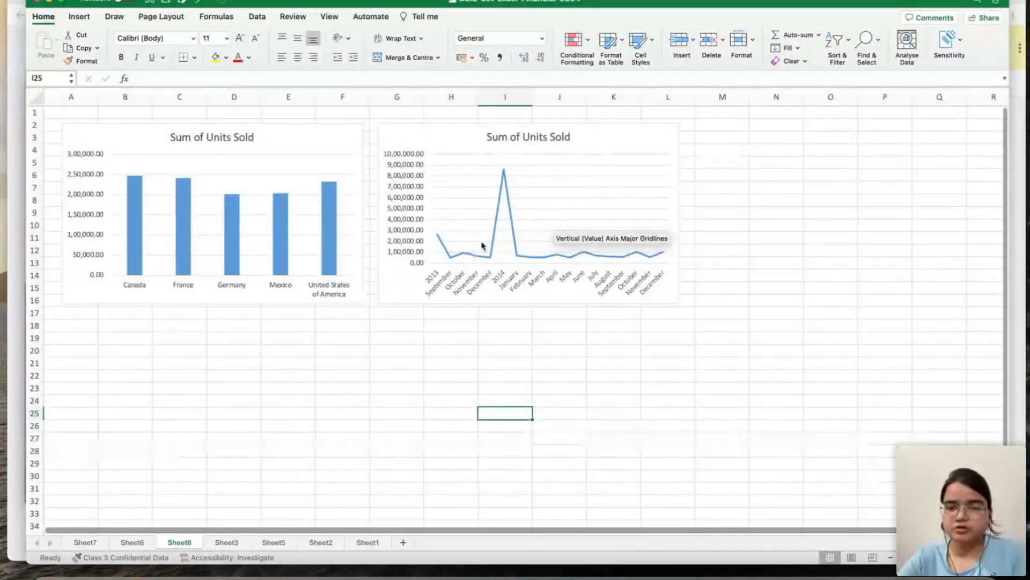
mouse_move(492, 243)
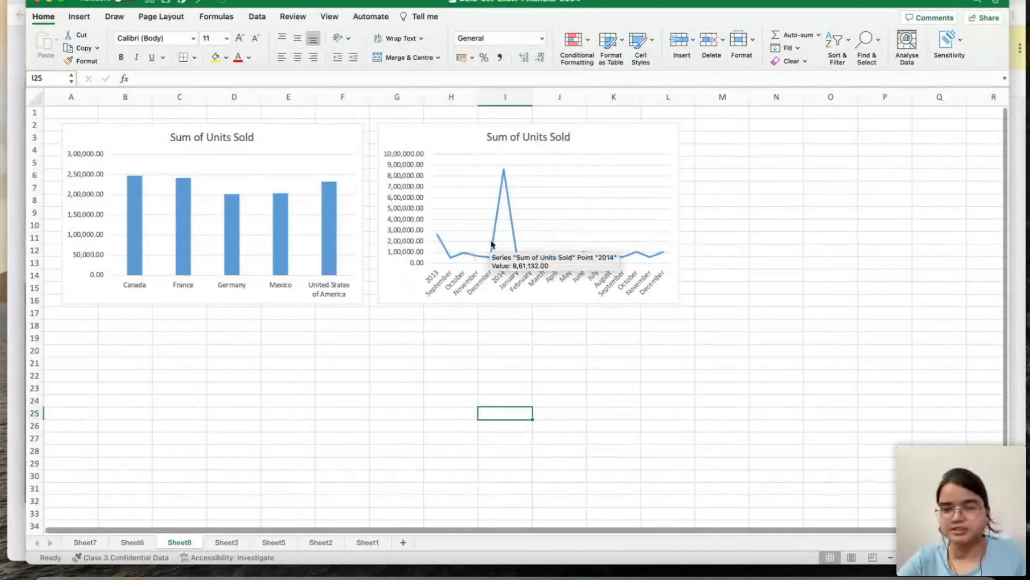
click(132, 543)
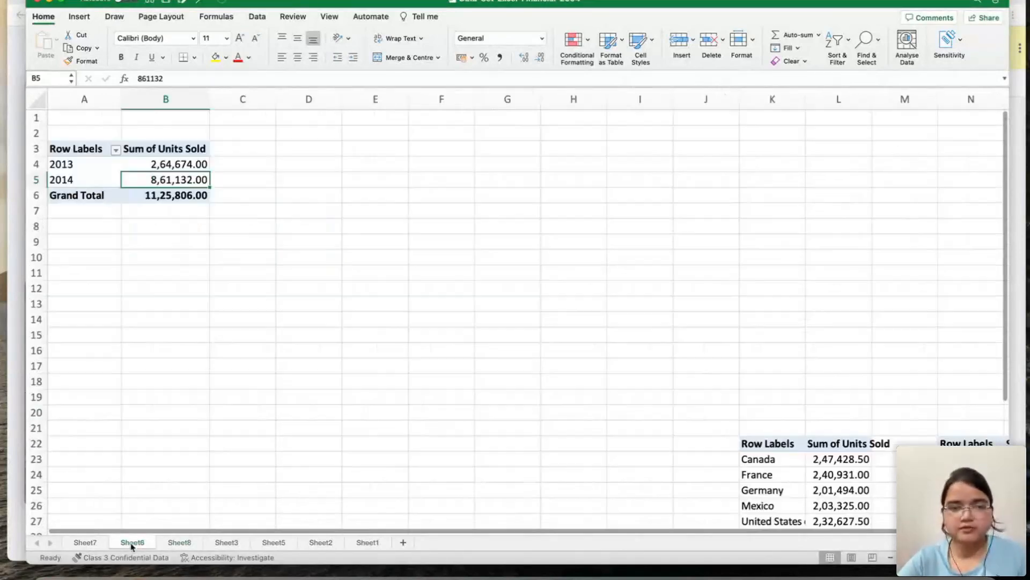
Replace the Year field with Month Name in the rows of the PivotTable on Sheet6.
click(359, 378)
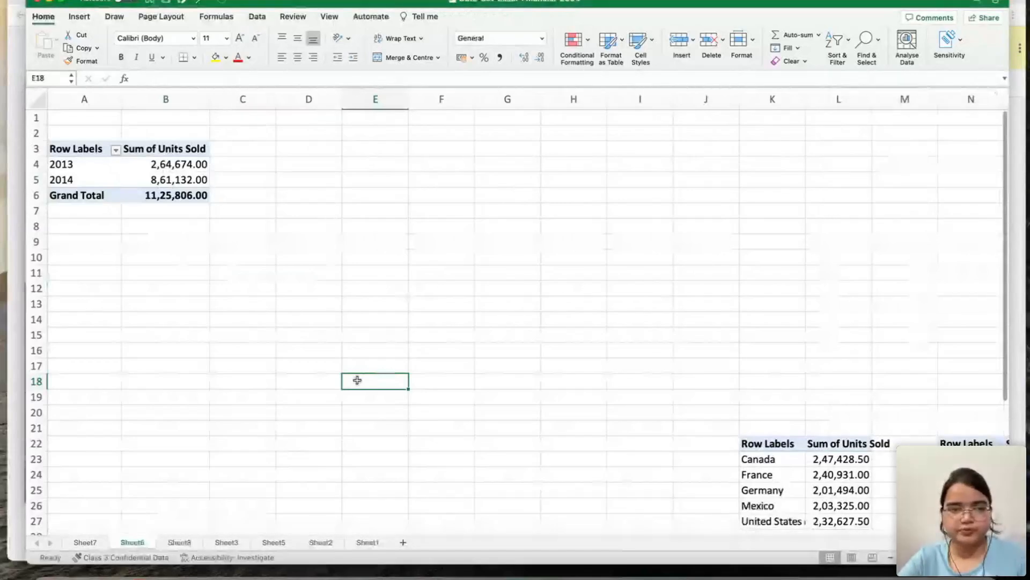
click(182, 166)
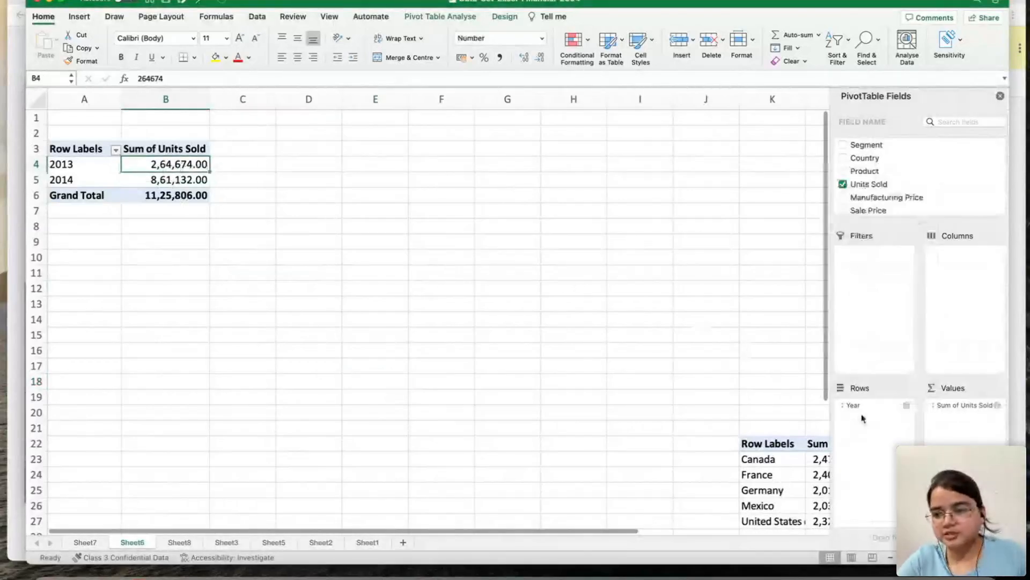
drag(867, 409, 771, 396)
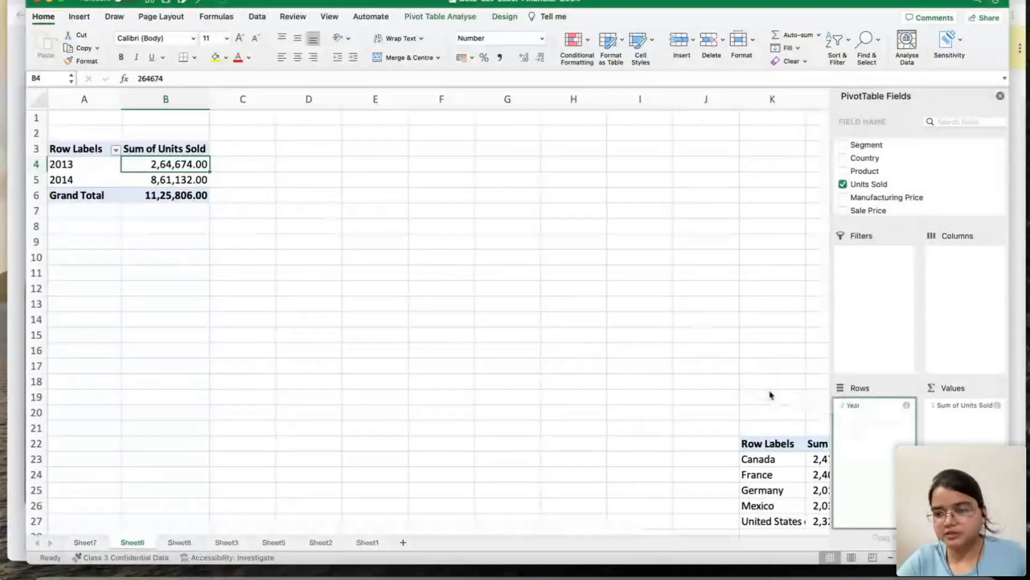
scroll(898, 194, down, 3)
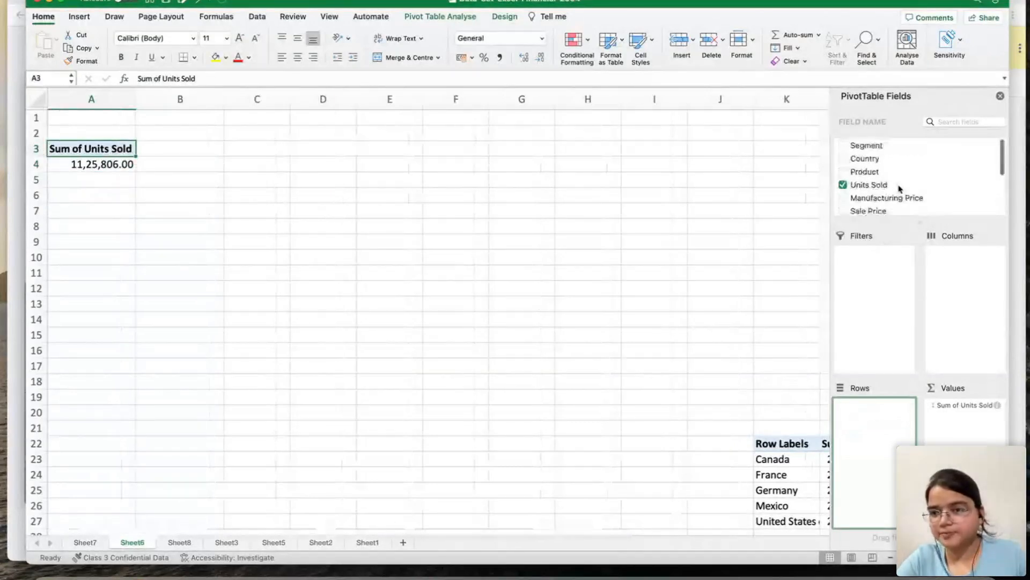
scroll(900, 188, down, 1)
drag(889, 185, 869, 429)
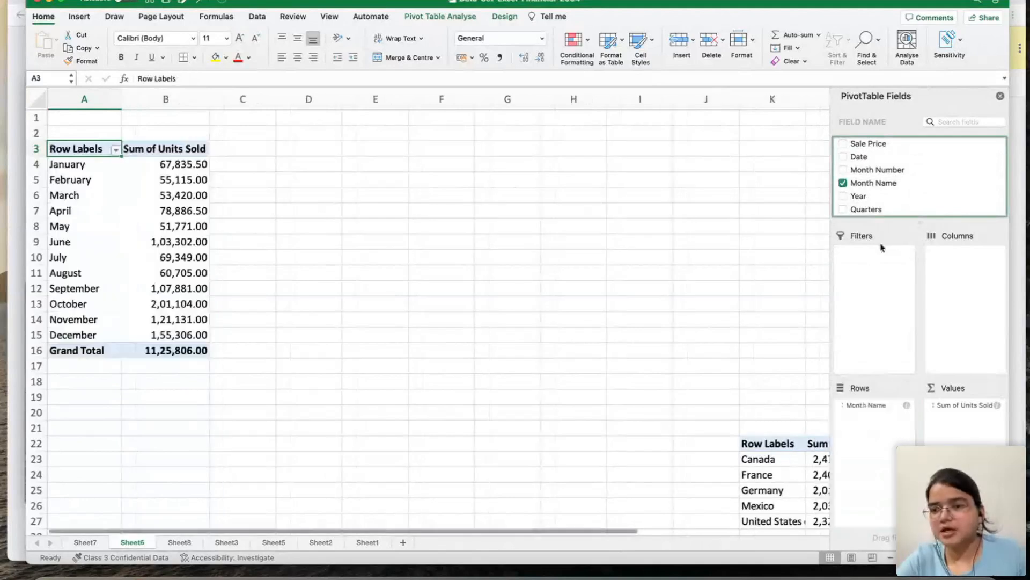
Add the Year field to the PivotTable's columns so units sold are split by month and year.
scroll(891, 205, down, 1)
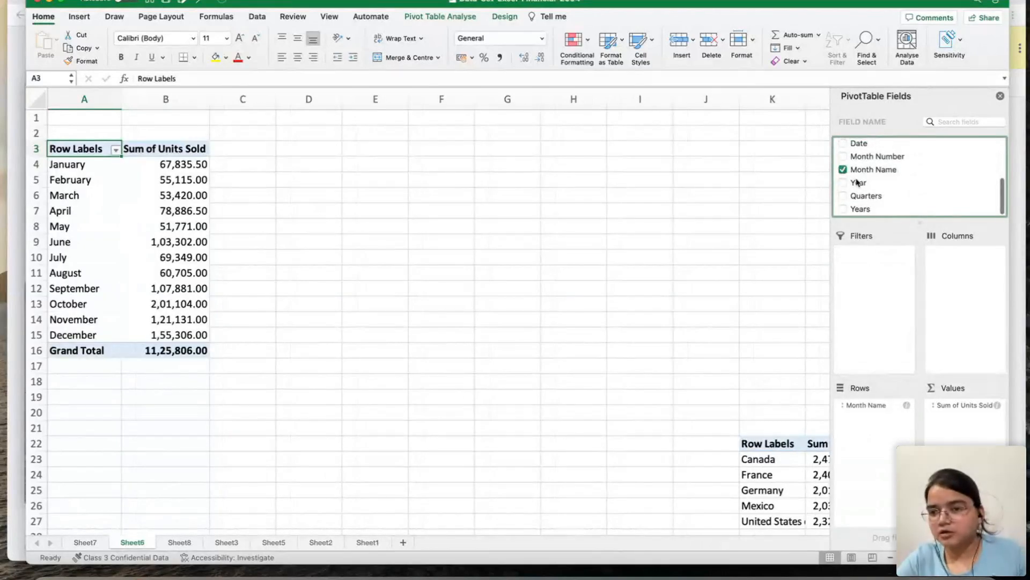
drag(855, 189, 971, 301)
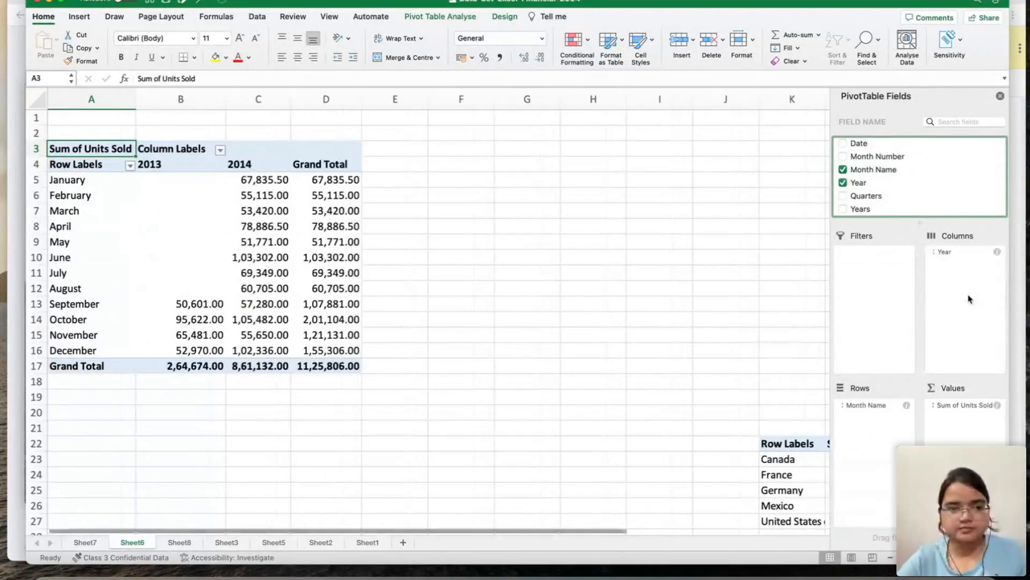
click(591, 298)
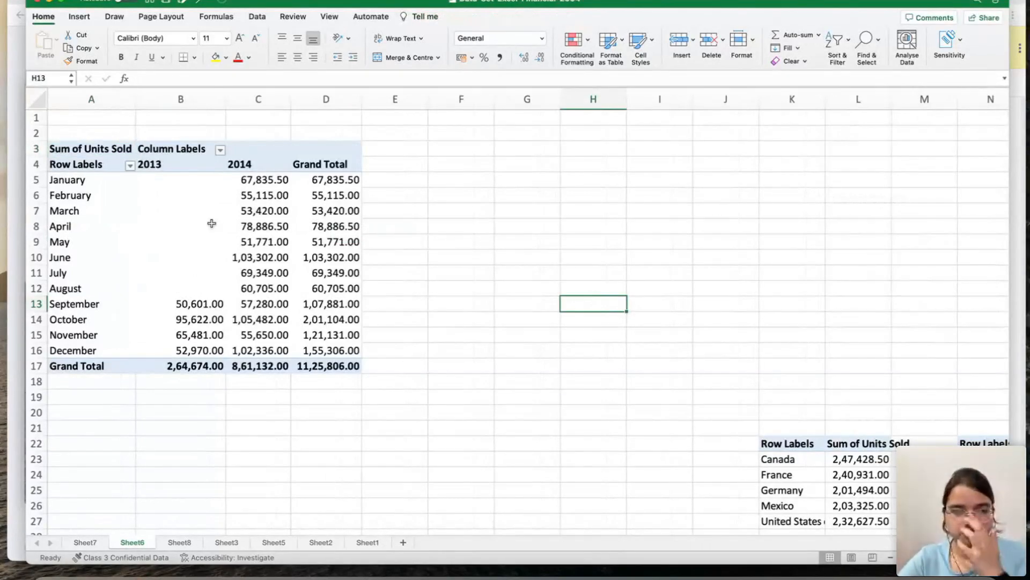
Copy the PivotTable's month rows with the 2013 and 2014 columns, A4:C16, to Q22 without the grand totals.
click(68, 170)
key(shift+Right)
key(shift+Right)
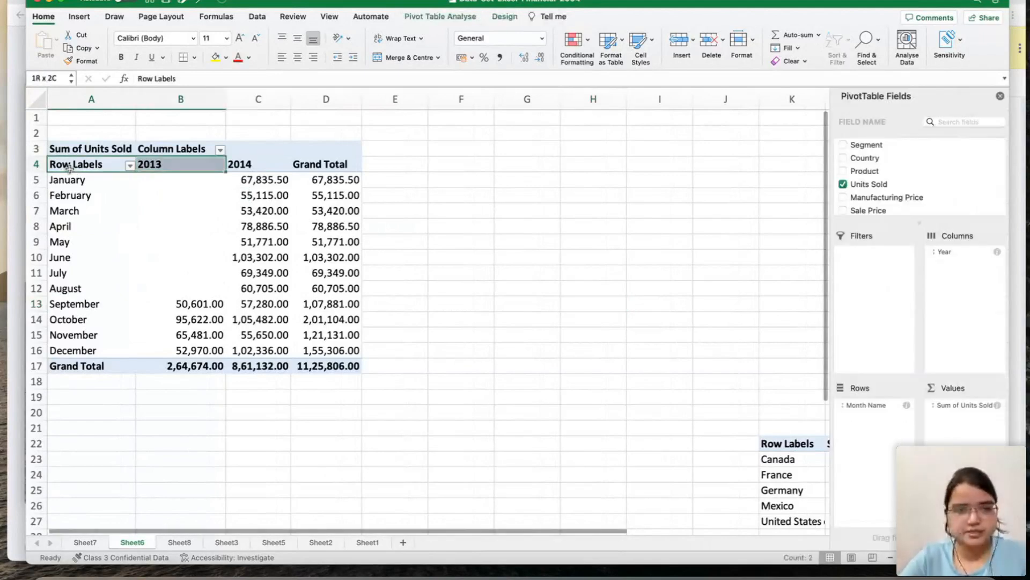
key(shift+Down)
key(shift+Down)
key(shift+Down)
key(shift+Down)
key(shift+Down)
key(shift+Down)
key(shift+Down)
key(shift+Down)
key(shift+Down)
key(shift+Down)
key(shift+Down)
key(shift+Down)
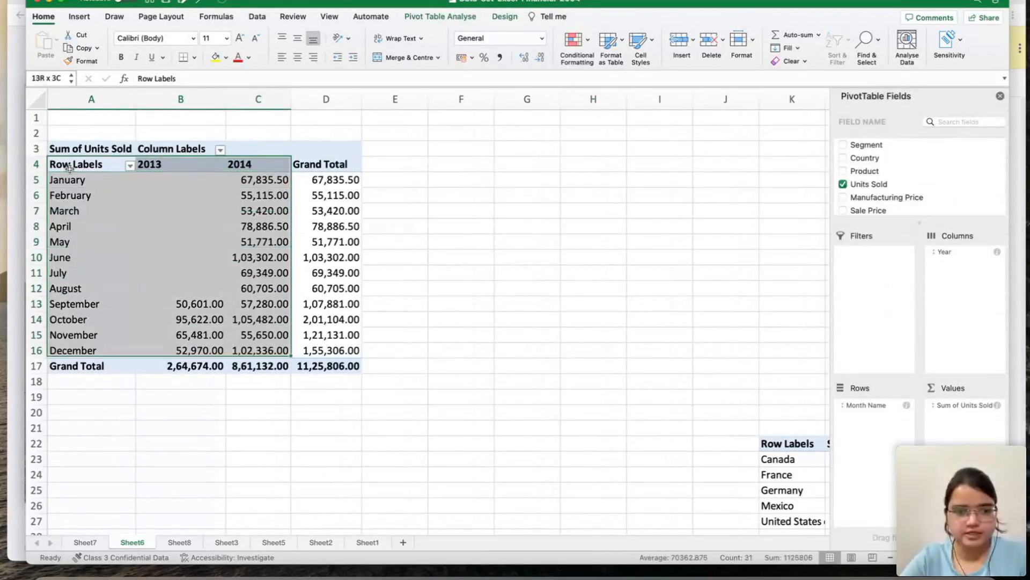
key(super+c)
scroll(418, 292, right, 10)
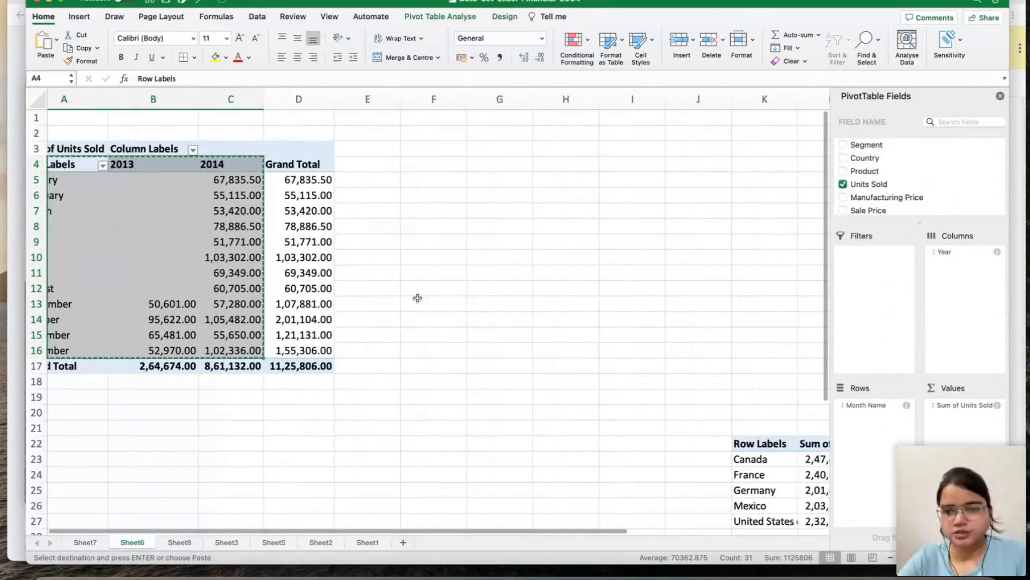
scroll(424, 291, down, 3)
click(339, 328)
key(super+v)
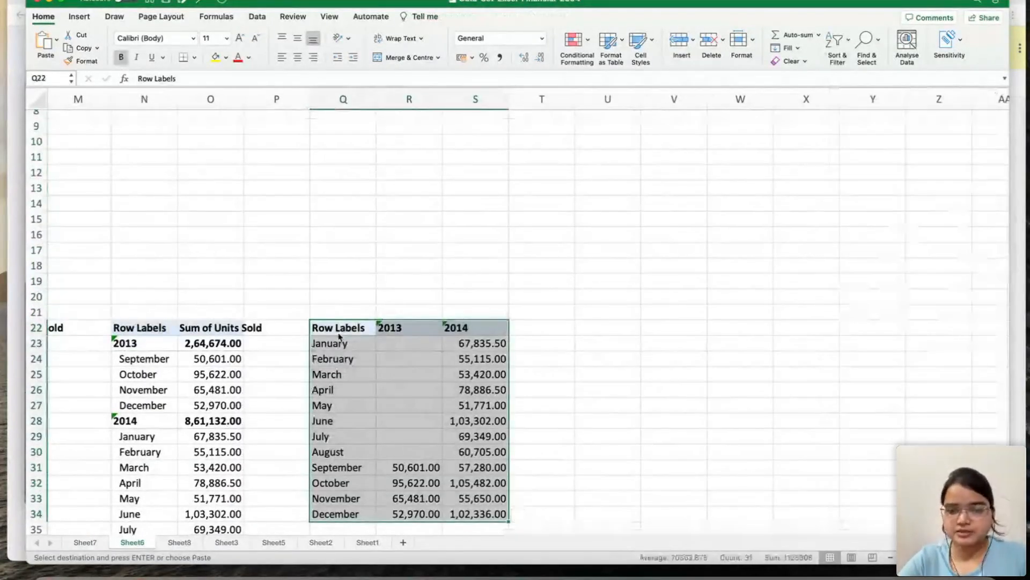
Insert a 2D line chart from the pasted month-by-year table and place it beside the table, over columns T to Y.
scroll(339, 337, down, 3)
scroll(339, 337, left, 1)
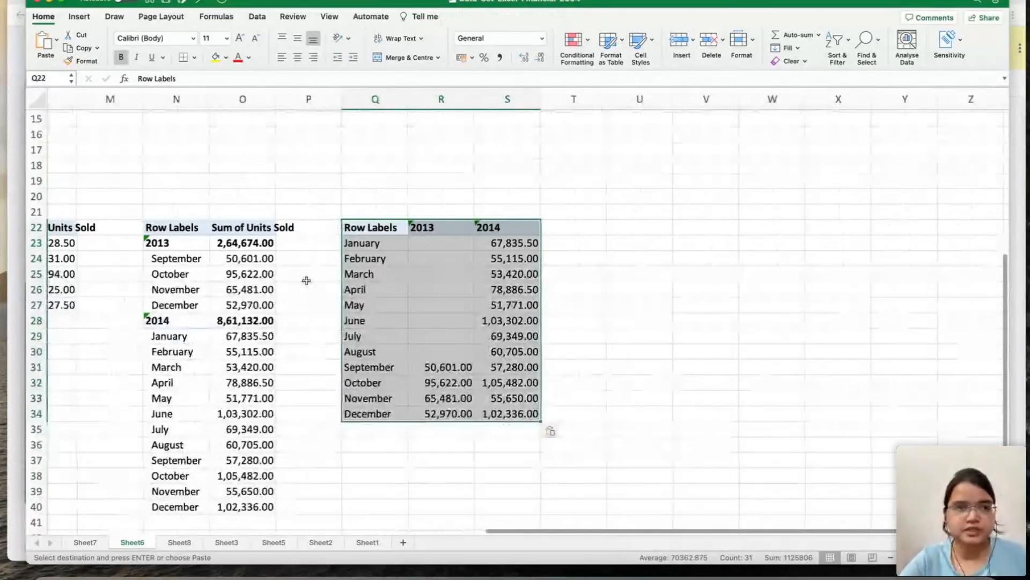
click(77, 18)
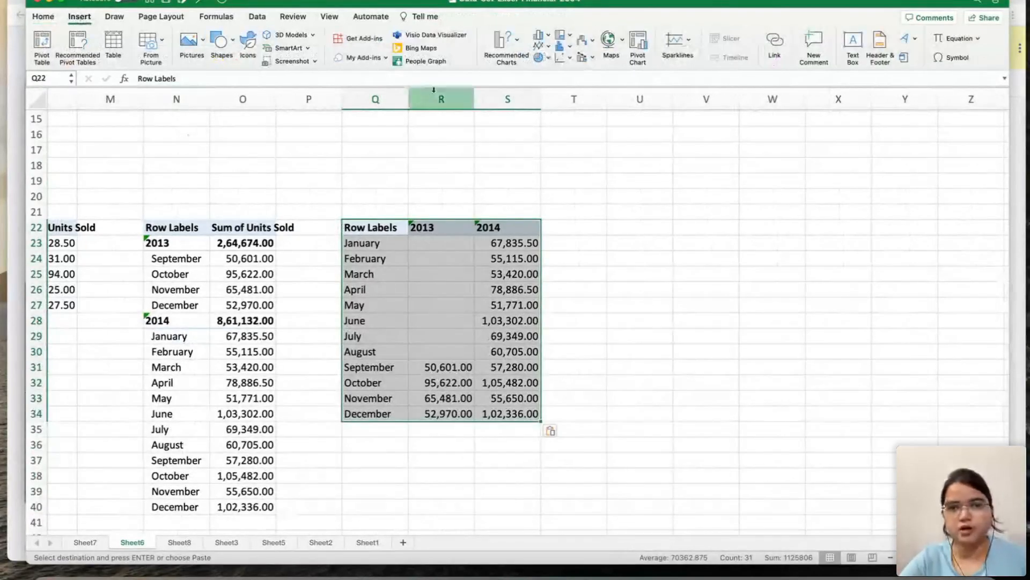
click(548, 49)
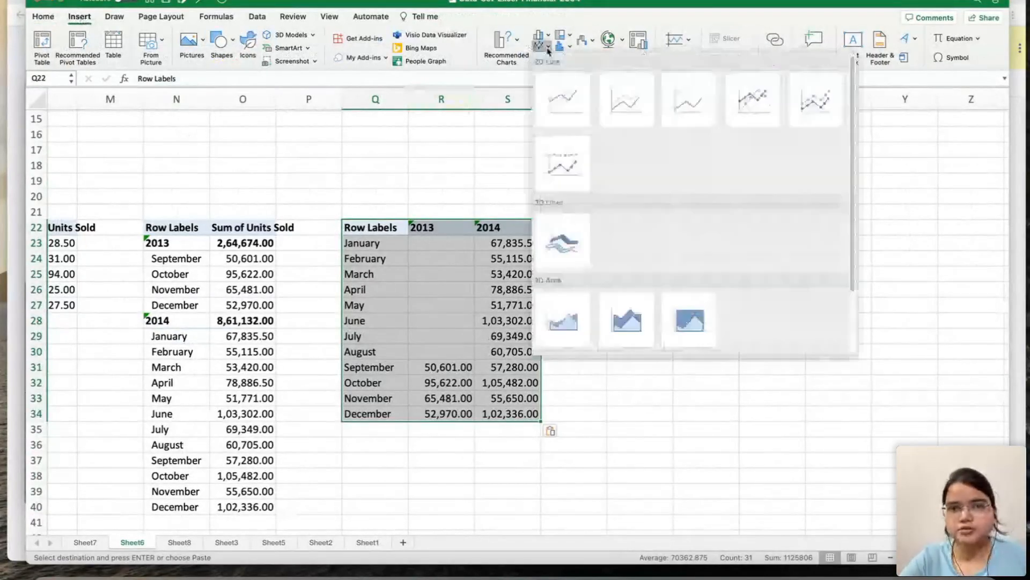
click(565, 113)
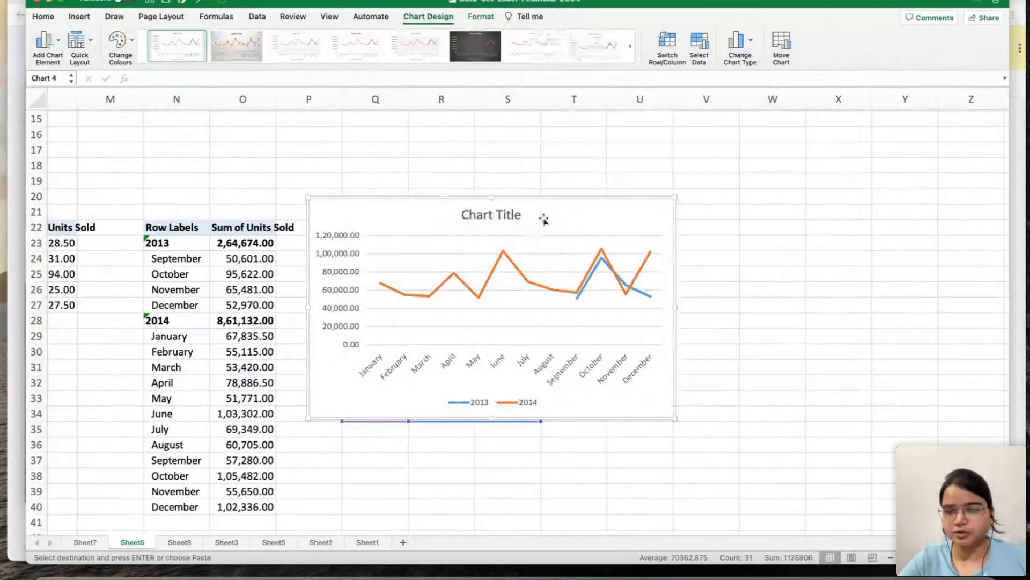
drag(548, 217, 809, 197)
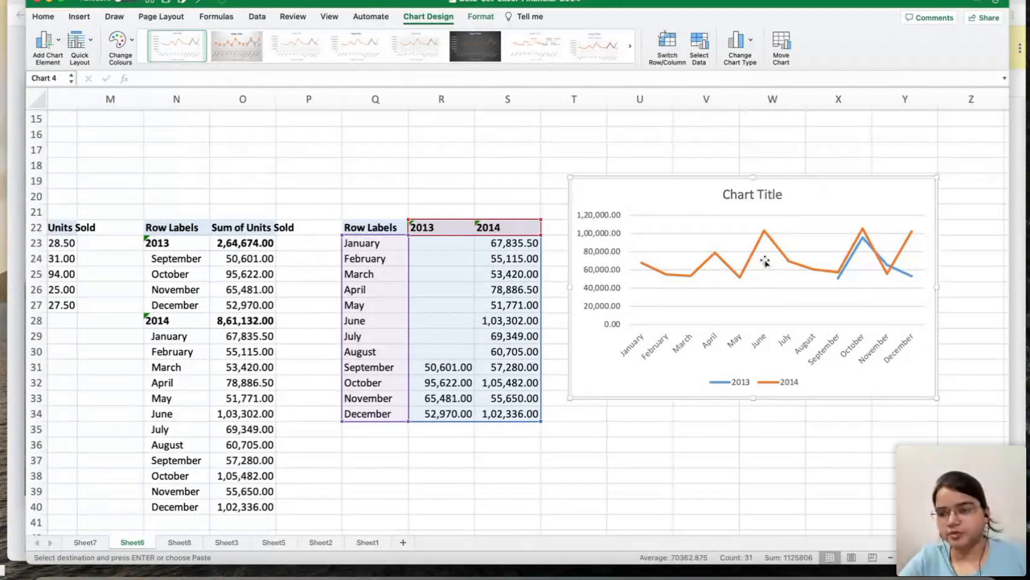
mouse_move(866, 243)
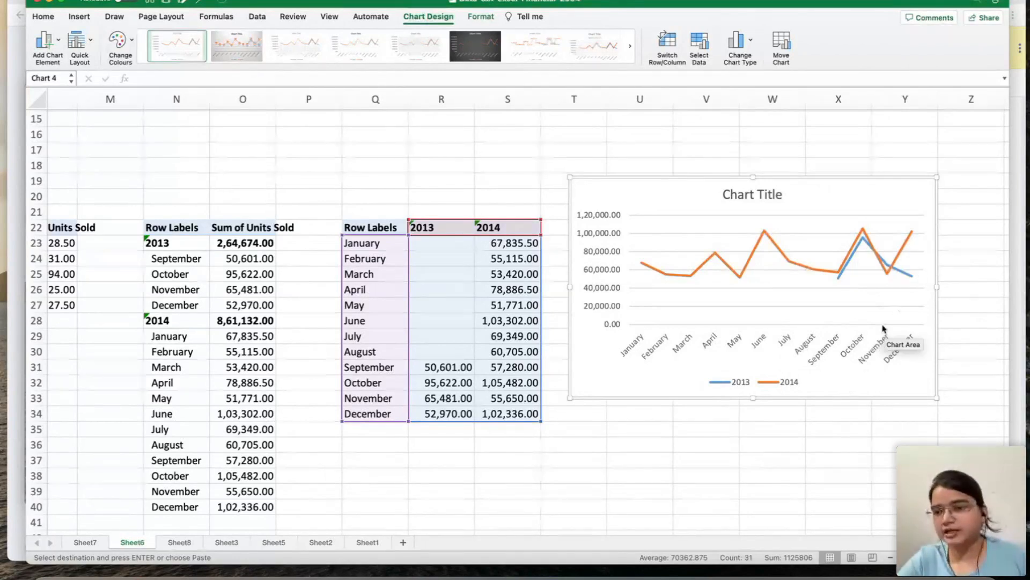
mouse_move(887, 268)
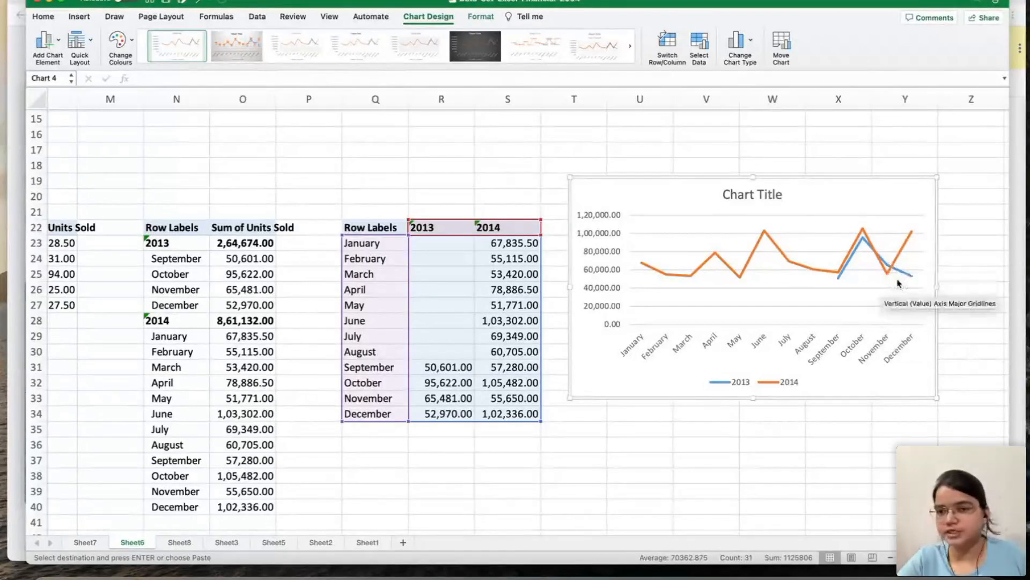
Change the line chart's title to "Total Units Sold at Monthly Level".
click(767, 195)
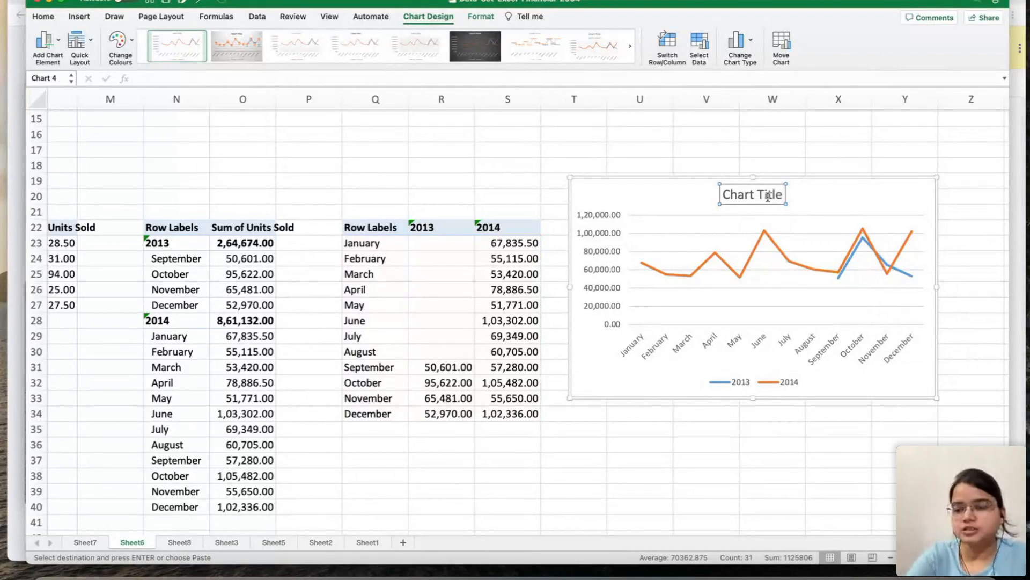
key(BackSpace)
key(BackSpace)
key(BackSpace)
key(BackSpace)
key(BackSpace)
key(BackSpace)
key(BackSpace)
key(BackSpace)
key(BackSpace)
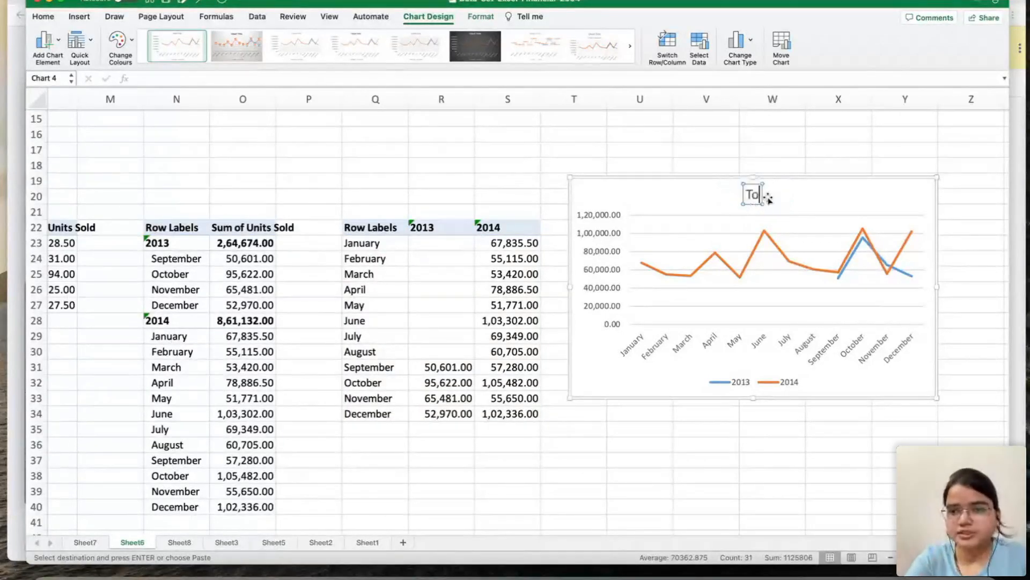
text(Total Unde)
key(BackSpace)
key(BackSpace)
text(its Sol)
key(BackSpace)
key(BackSpace)
text(old at year)
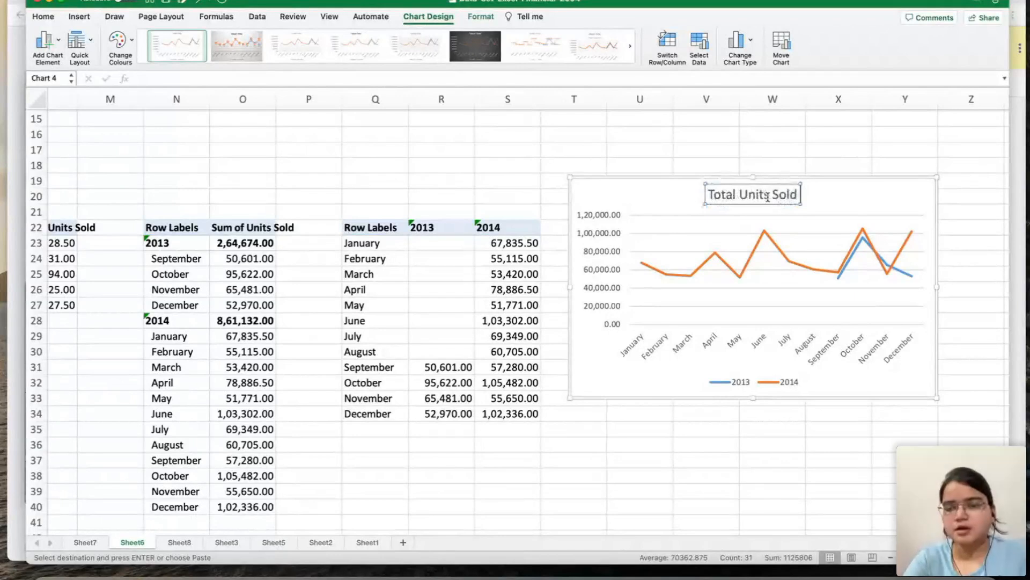
key(BackSpace)
key(BackSpace)
key(BackSpace)
key(BackSpace)
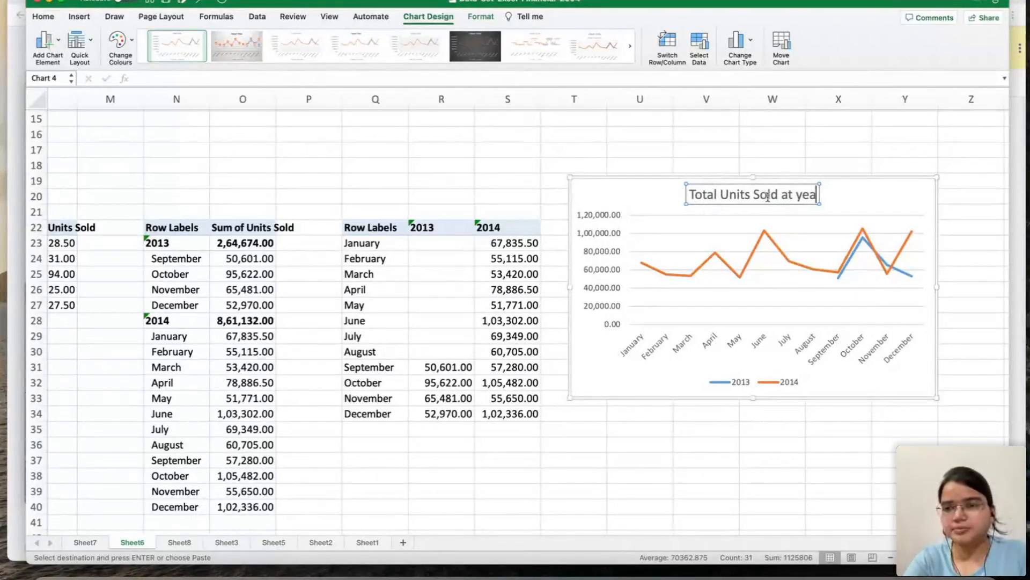
text(MOnt)
key(BackSpace)
key(BackSpace)
key(BackSpace)
key(BackSpace)
text(Mot)
key(BackSpace)
text(n)
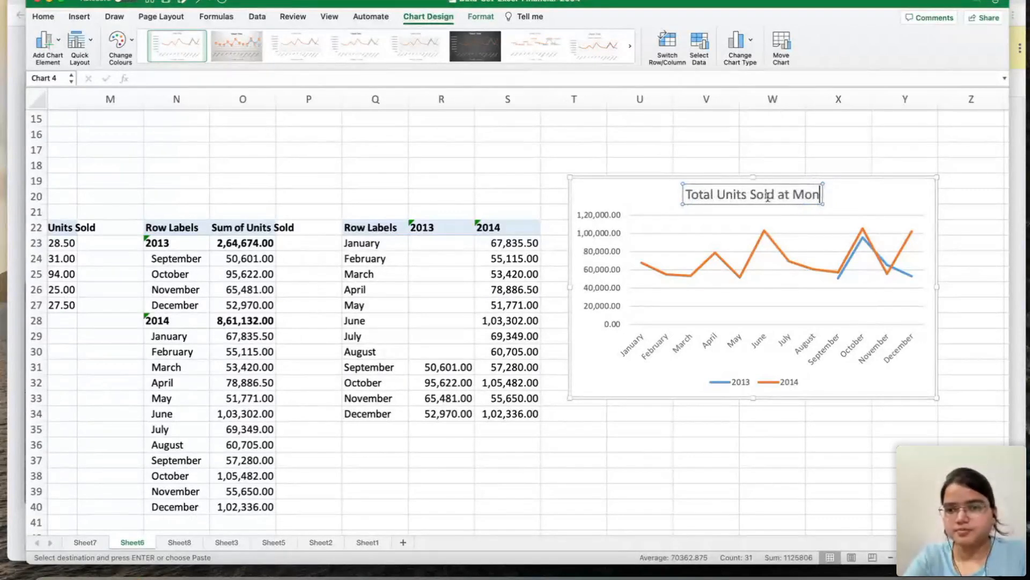
text(thly Level)
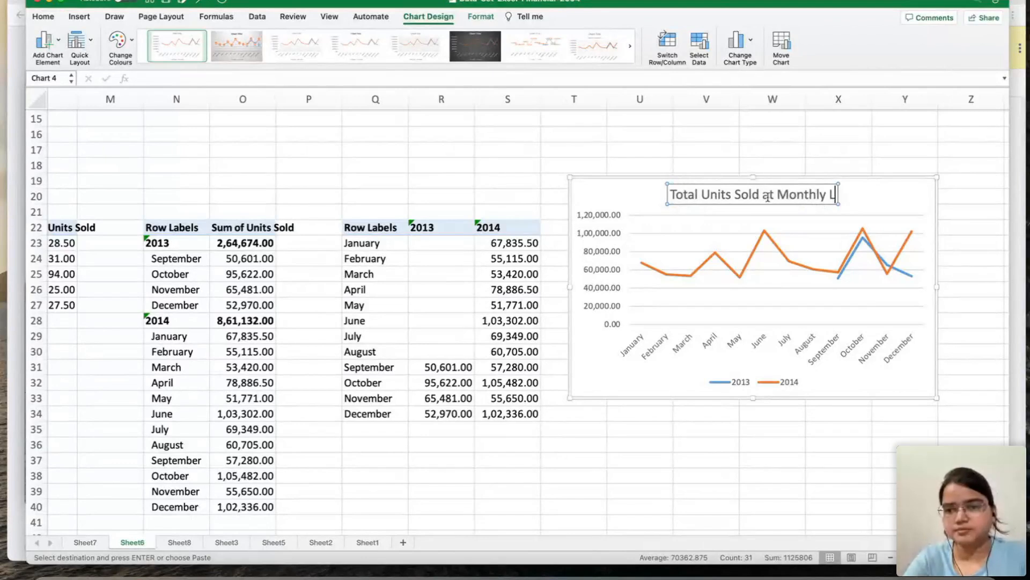
click(753, 439)
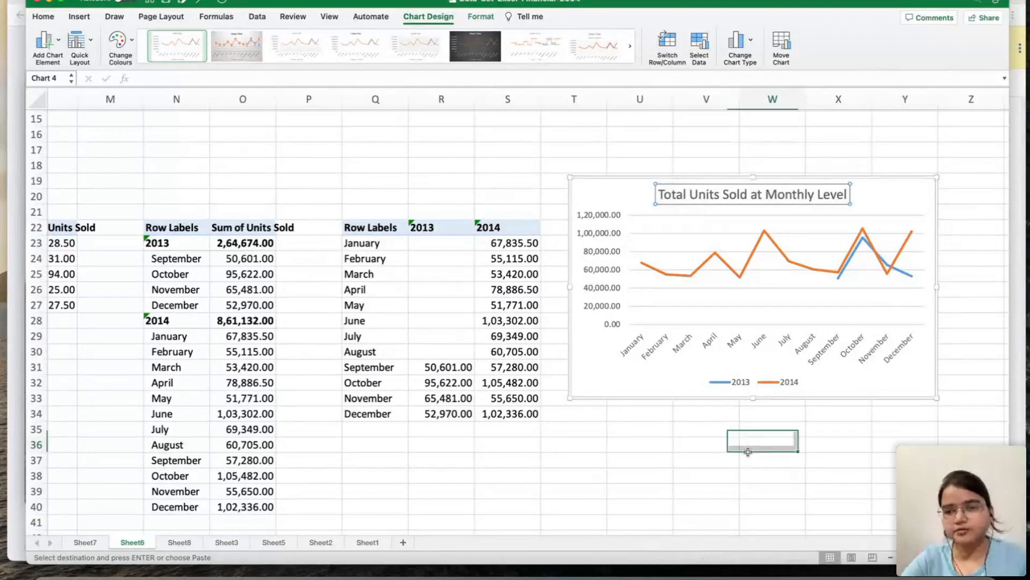
Move the monthly line chart from Sheet6 to Sheet8 by cutting it and pasting it at cell M3.
click(687, 362)
right_click(686, 363)
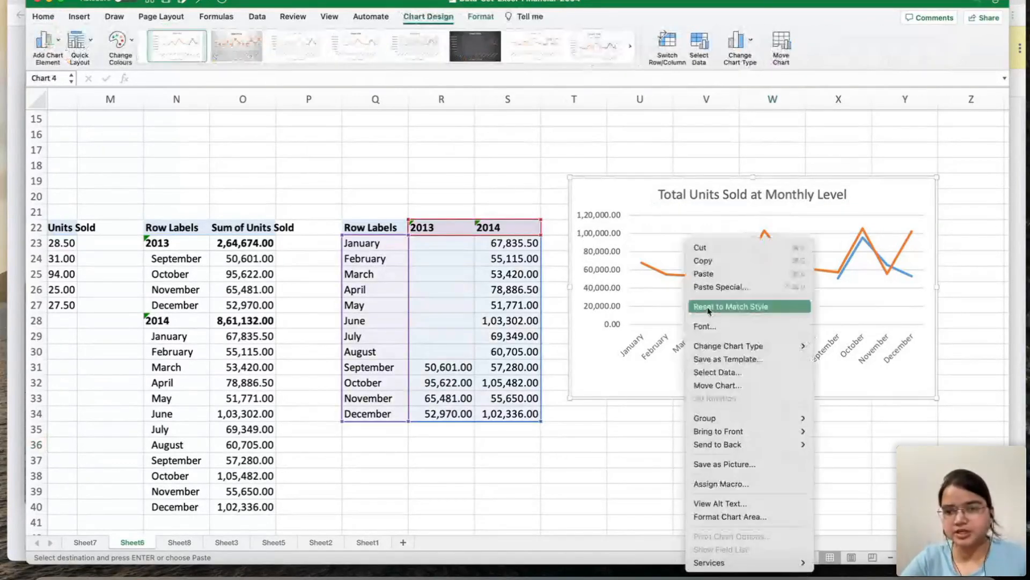
click(733, 251)
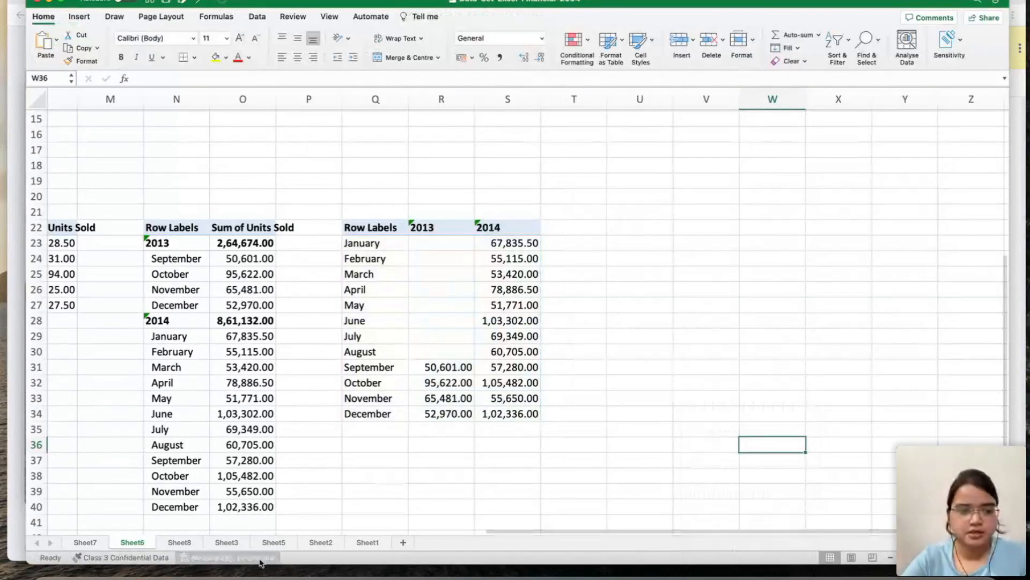
click(179, 542)
click(739, 138)
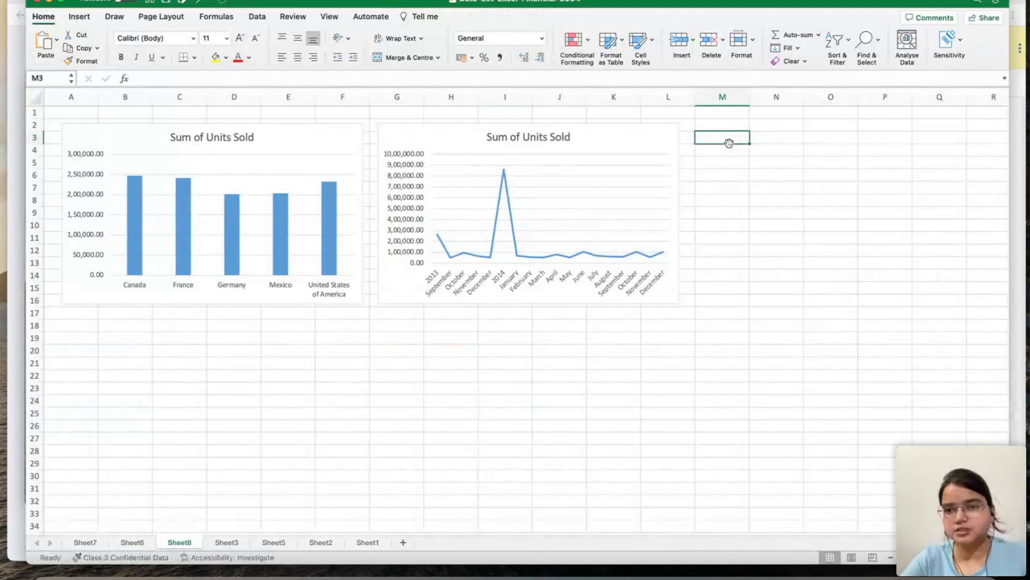
scroll(729, 140, down, 1)
right_click(728, 135)
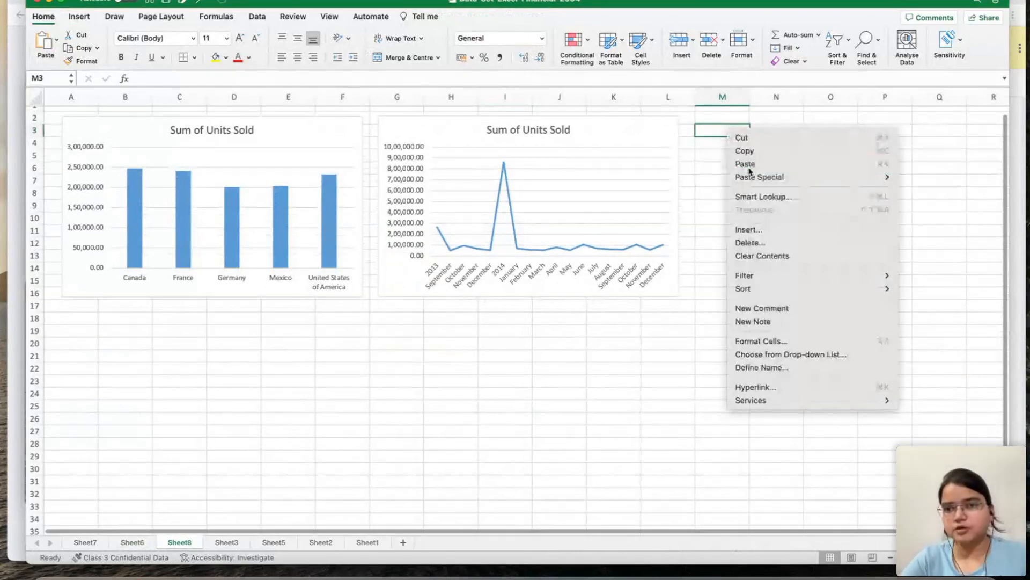
click(744, 163)
Nudge the two line charts on Sheet8 up and closer to the country column chart so all three form a row.
drag(750, 138, 741, 126)
drag(655, 125, 647, 119)
click(349, 127)
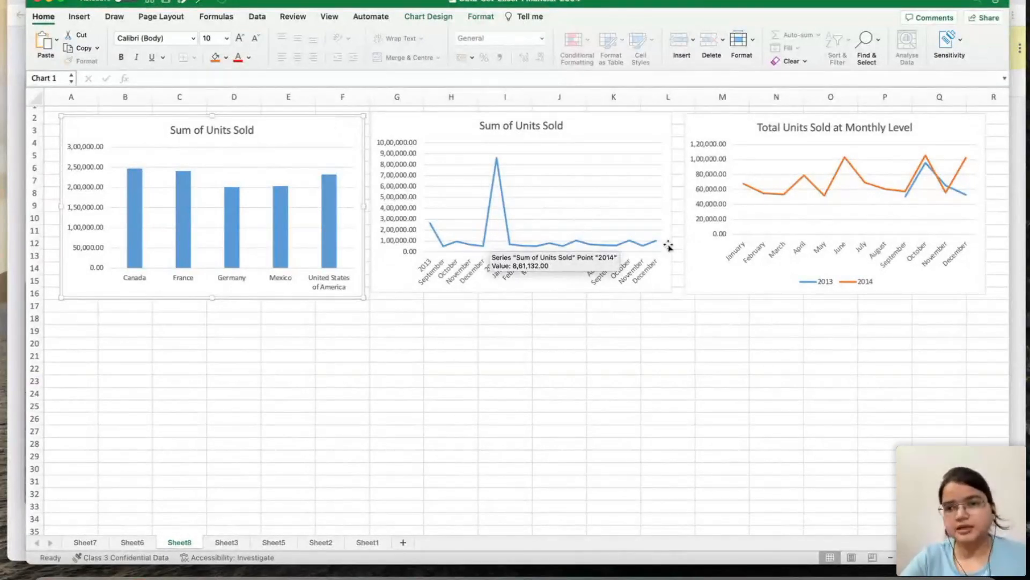
click(702, 379)
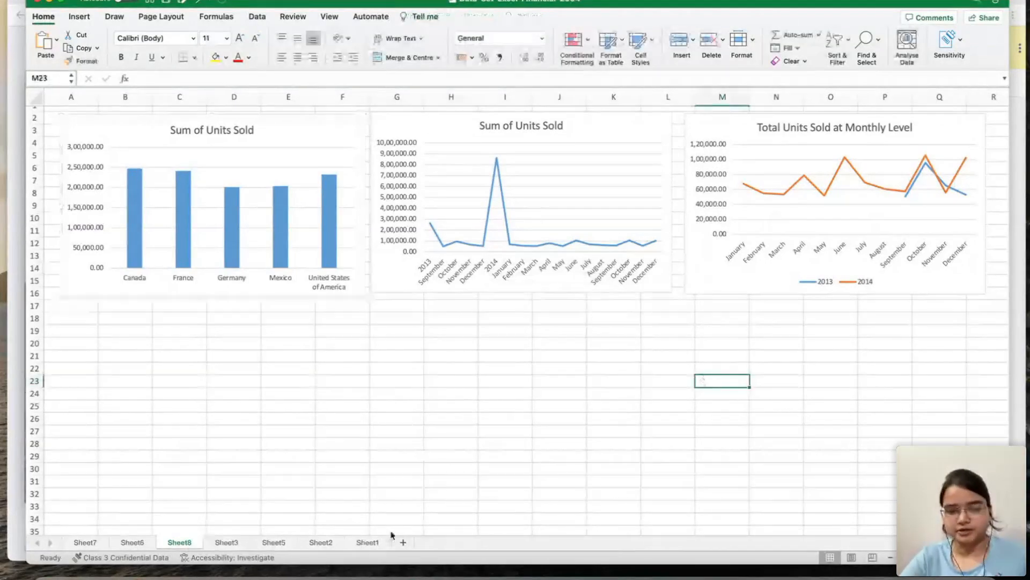
Remove Month Name from the rows and Year from the columns of the Sheet6 PivotTable.
click(133, 542)
scroll(437, 433, left, 8)
scroll(437, 432, up, 5)
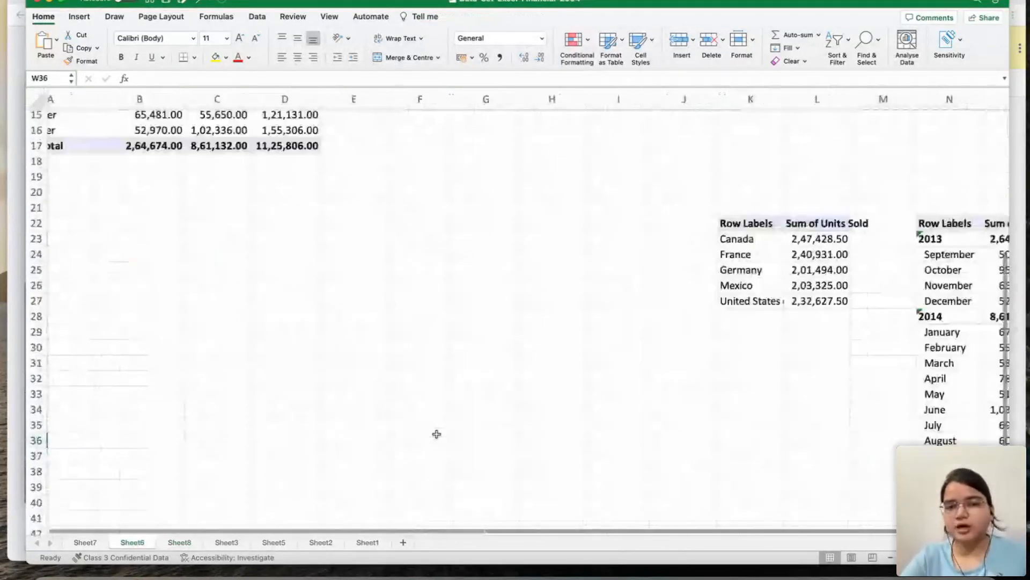
scroll(436, 434, down, 1)
click(325, 289)
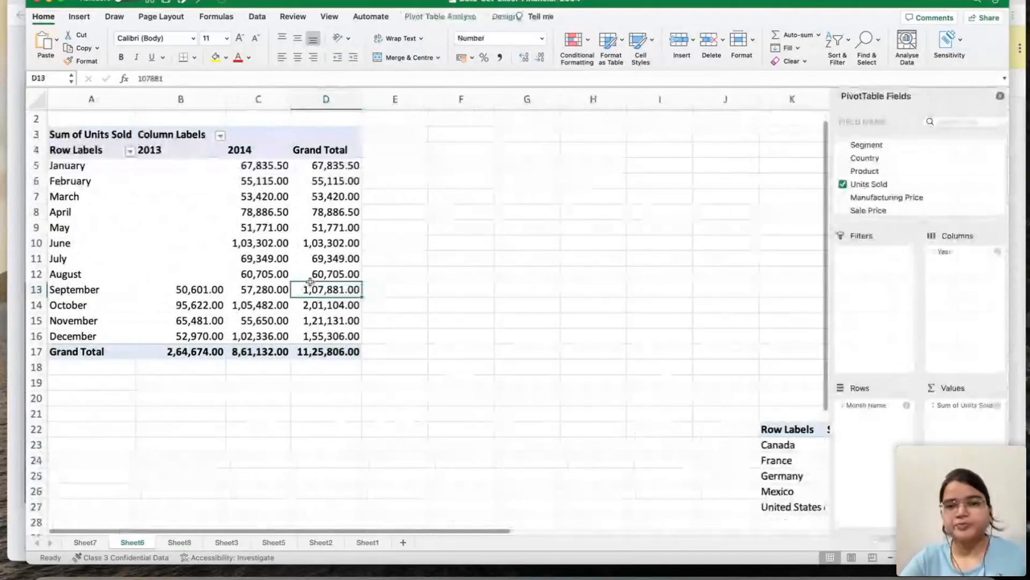
scroll(920, 176, down, 5)
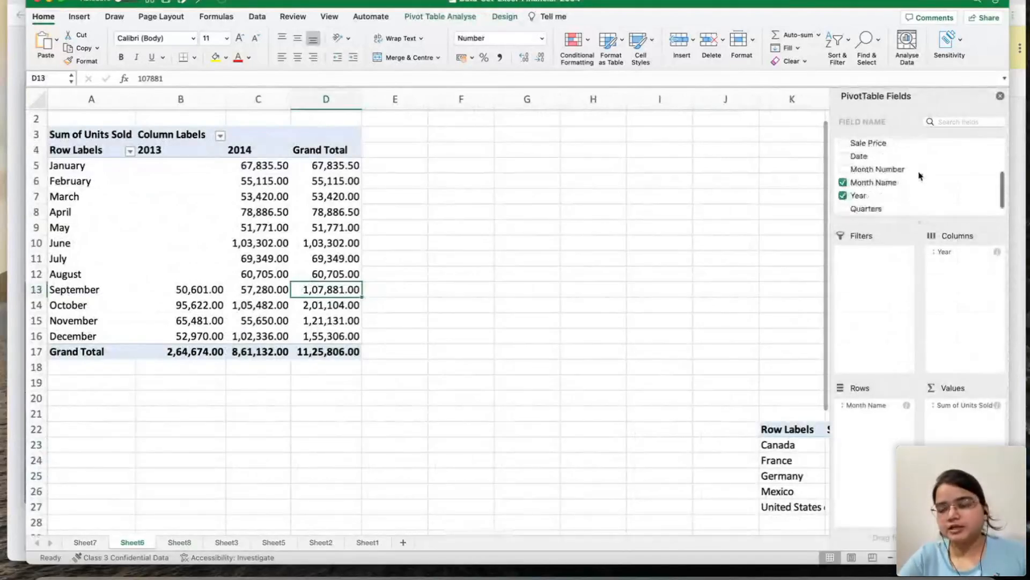
scroll(920, 176, up, 5)
scroll(920, 176, down, 6)
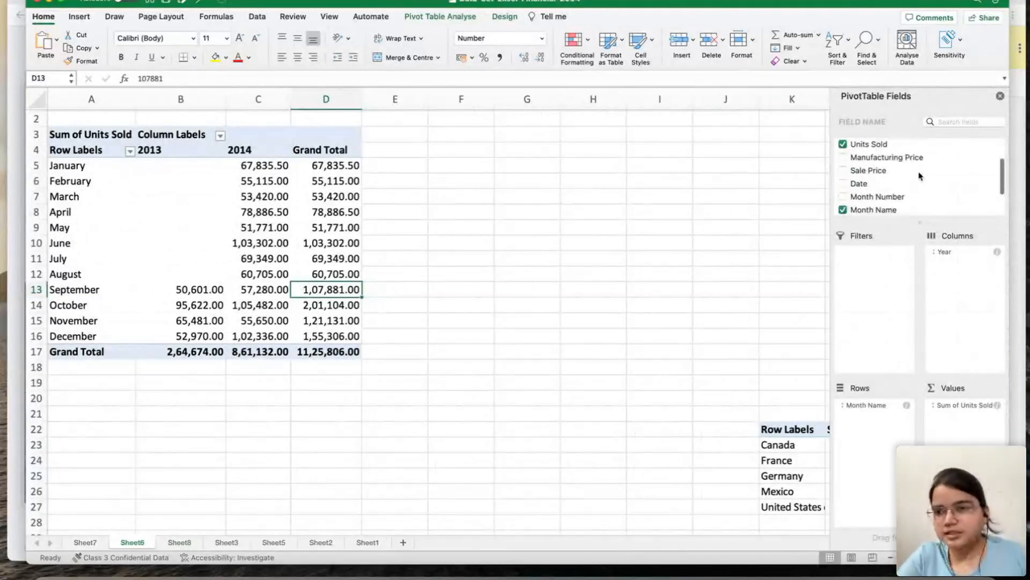
drag(860, 412, 705, 410)
drag(944, 252, 706, 301)
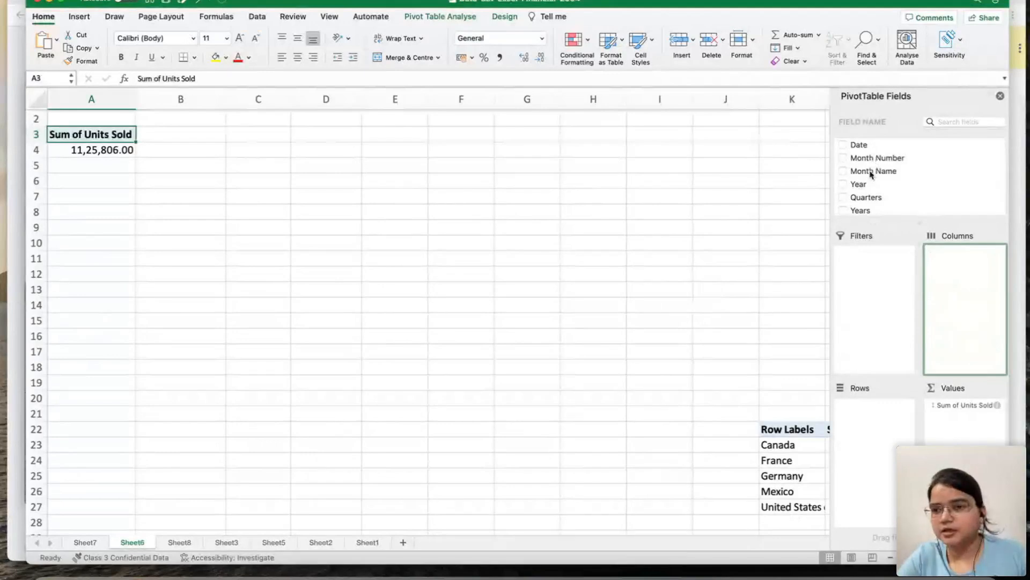
Add Year to the PivotTable rows, with Month Name nested beneath it.
drag(860, 185, 879, 414)
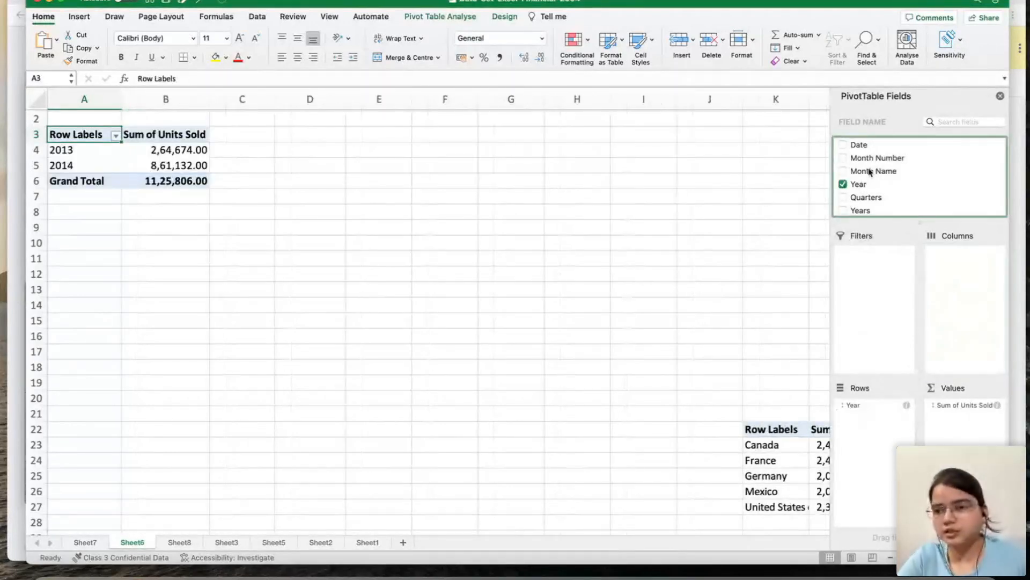
scroll(869, 174, up, 3)
scroll(868, 175, down, 2)
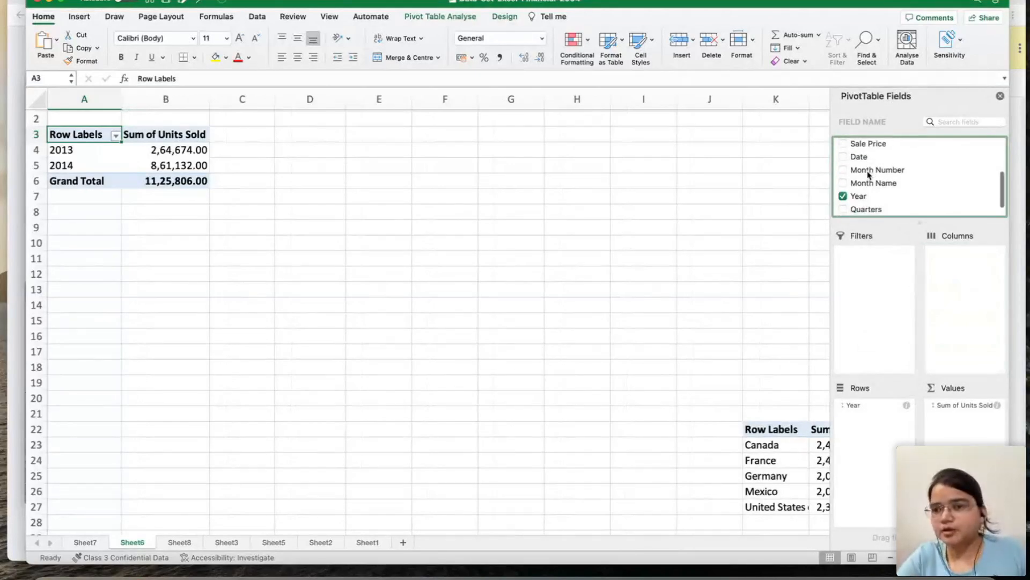
drag(871, 183, 872, 427)
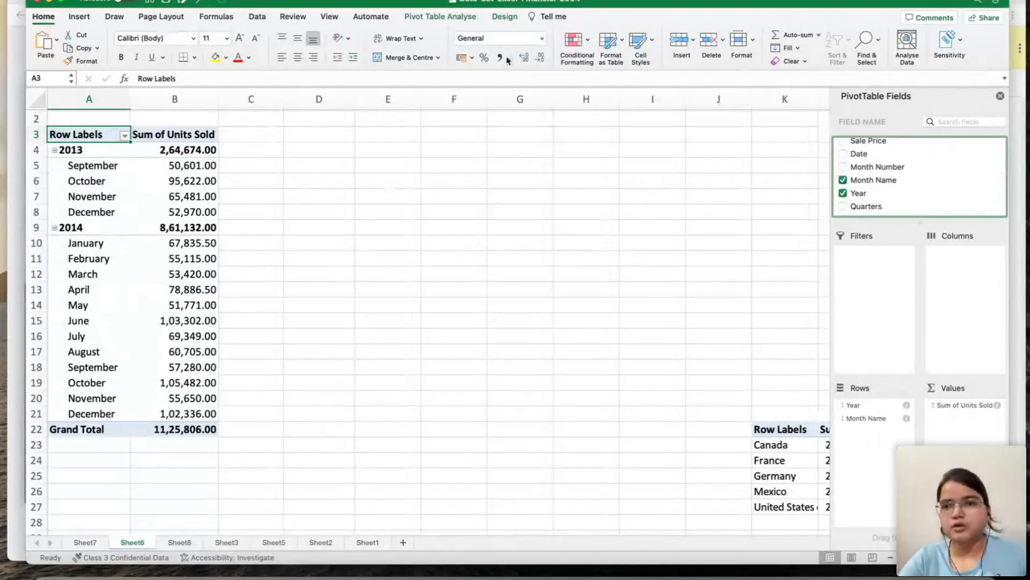
click(859, 405)
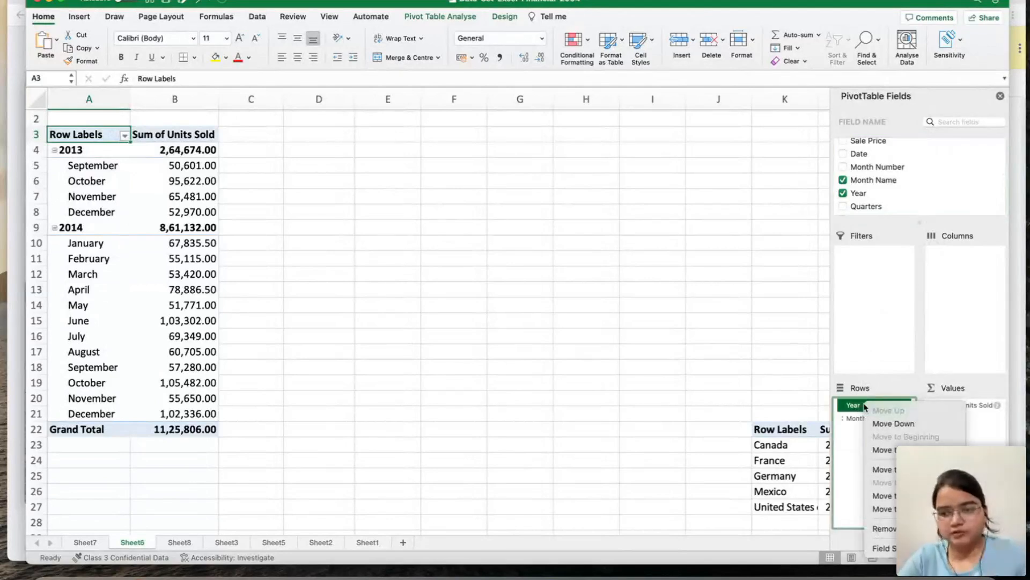
click(420, 17)
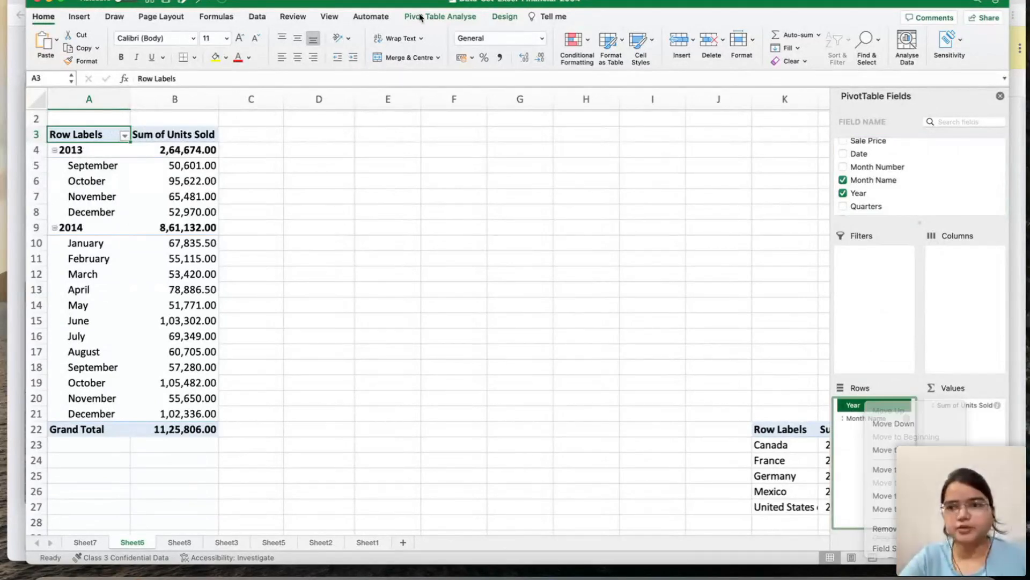
click(907, 48)
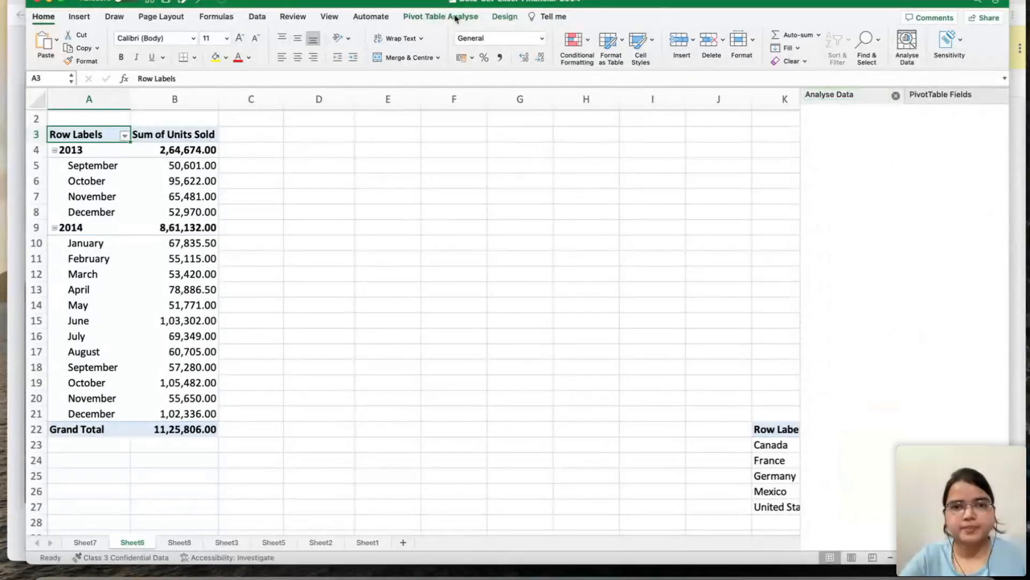
click(456, 18)
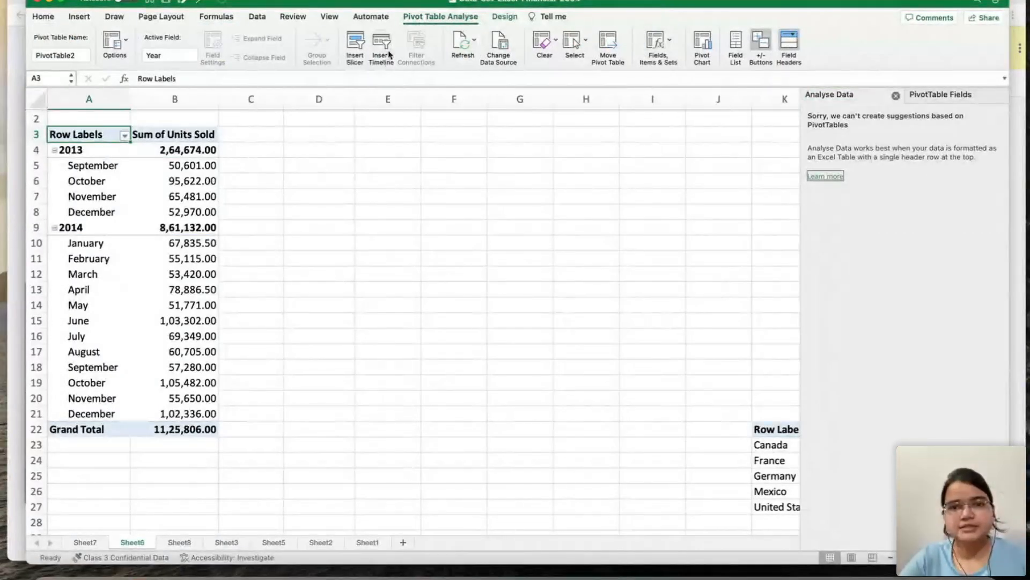
click(896, 96)
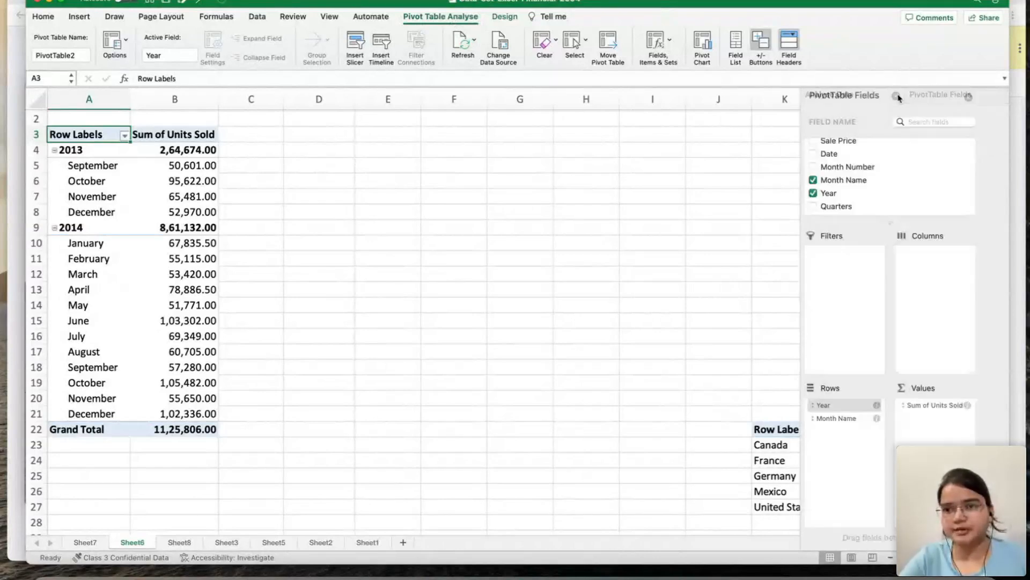
Insert a slicer for the Year field and place it beside the PivotTable, over columns E to G.
click(356, 48)
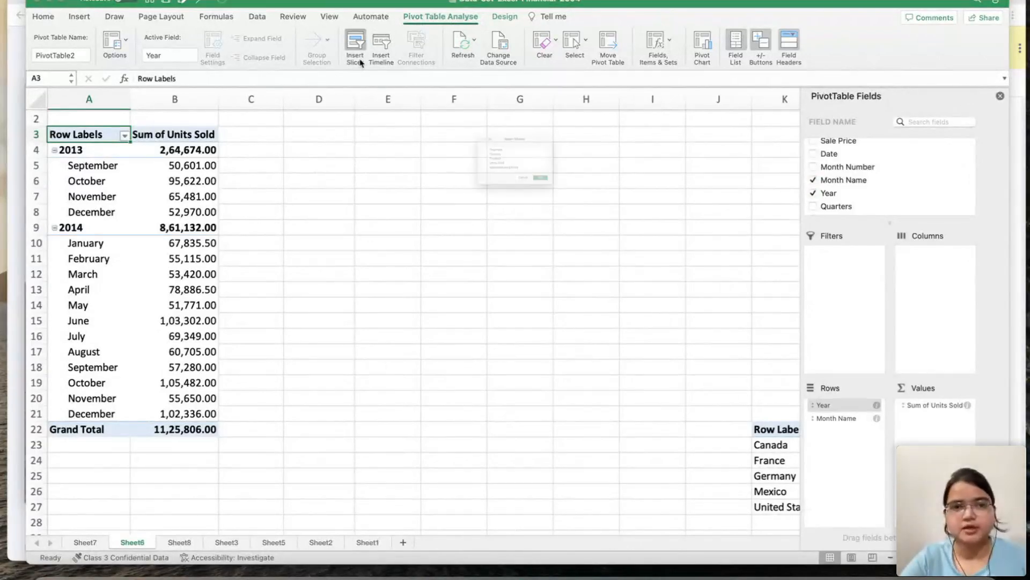
scroll(468, 185, down, 5)
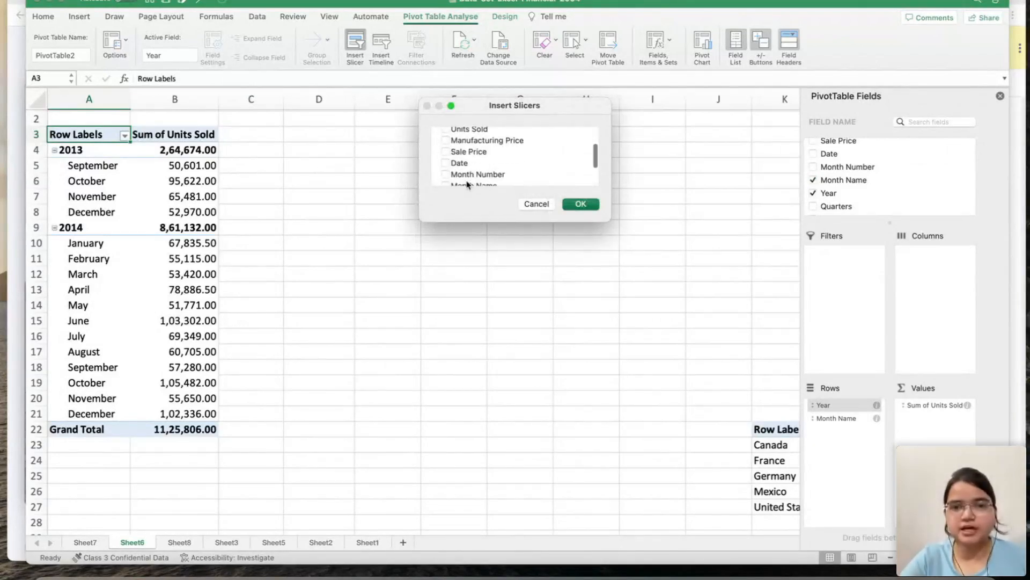
scroll(467, 185, up, 1)
scroll(468, 185, down, 1)
click(446, 158)
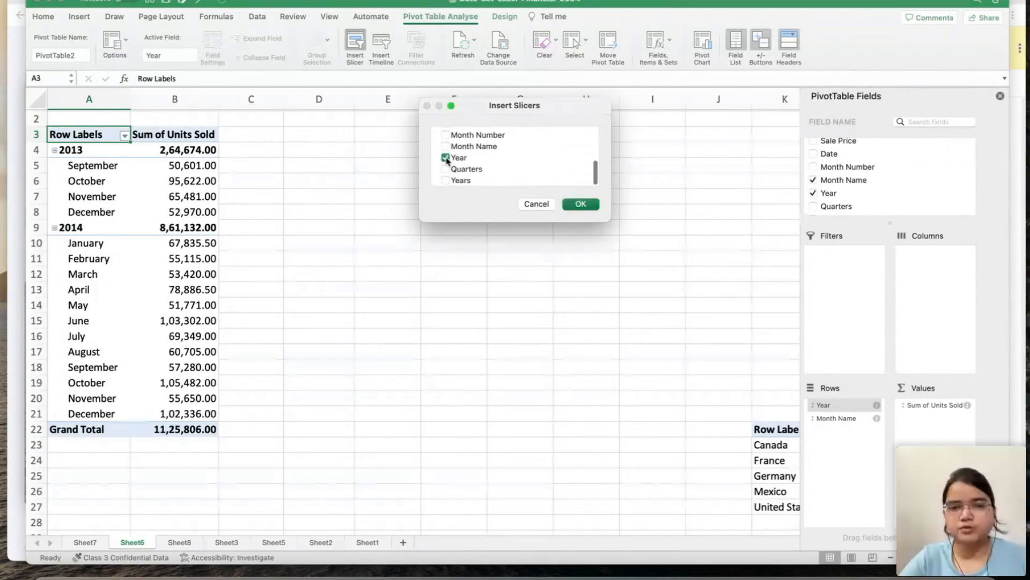
scroll(488, 169, down, 1)
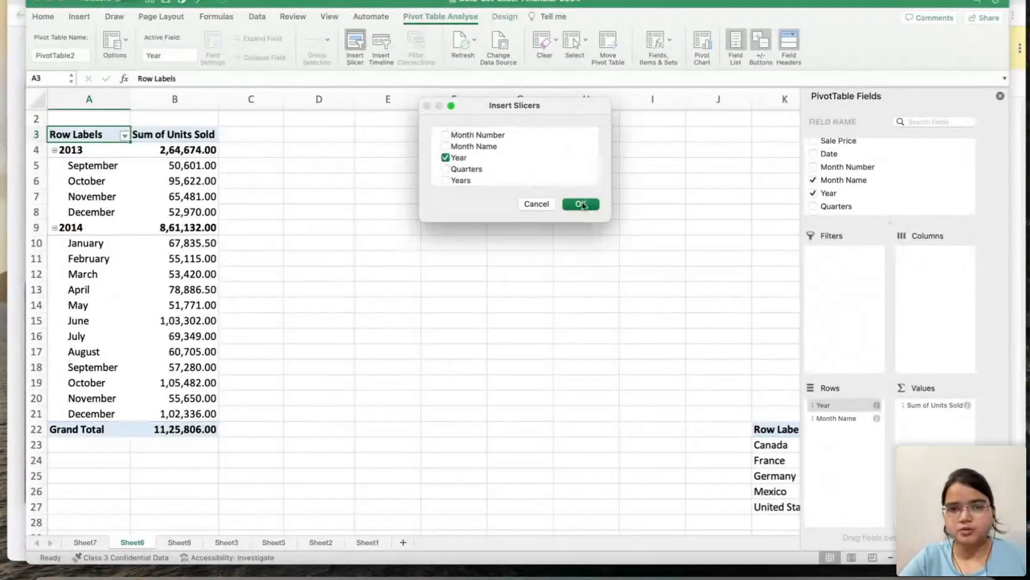
click(581, 204)
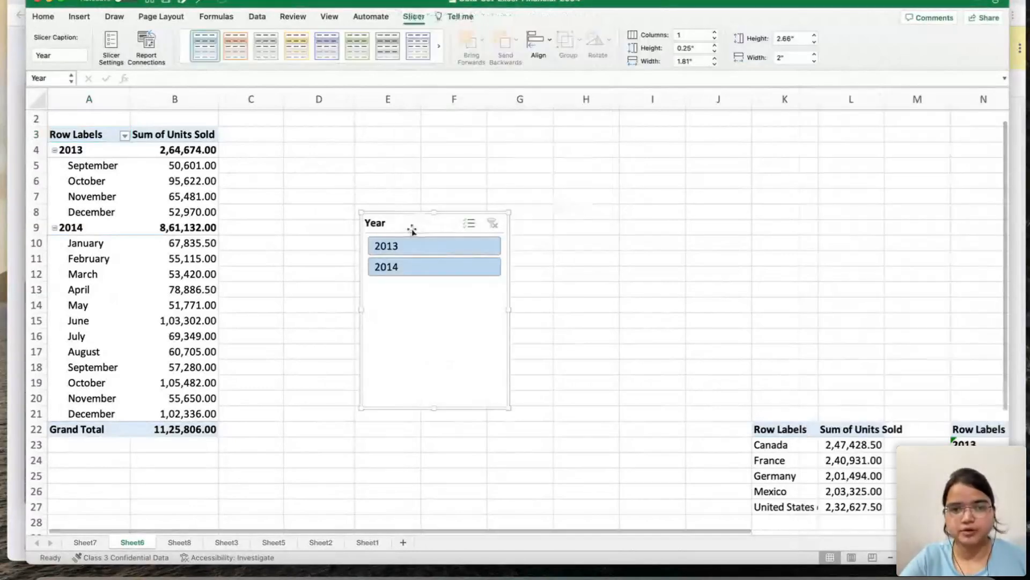
drag(416, 226, 448, 176)
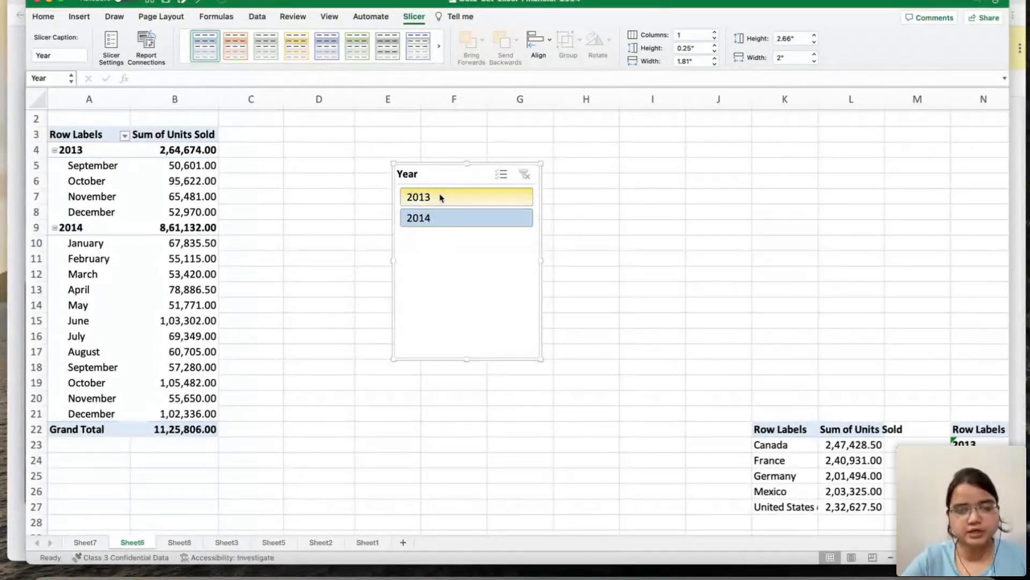
Filter the PivotTable with the Year slicer to 2013, switch it to 2014, and clear the filter.
click(441, 198)
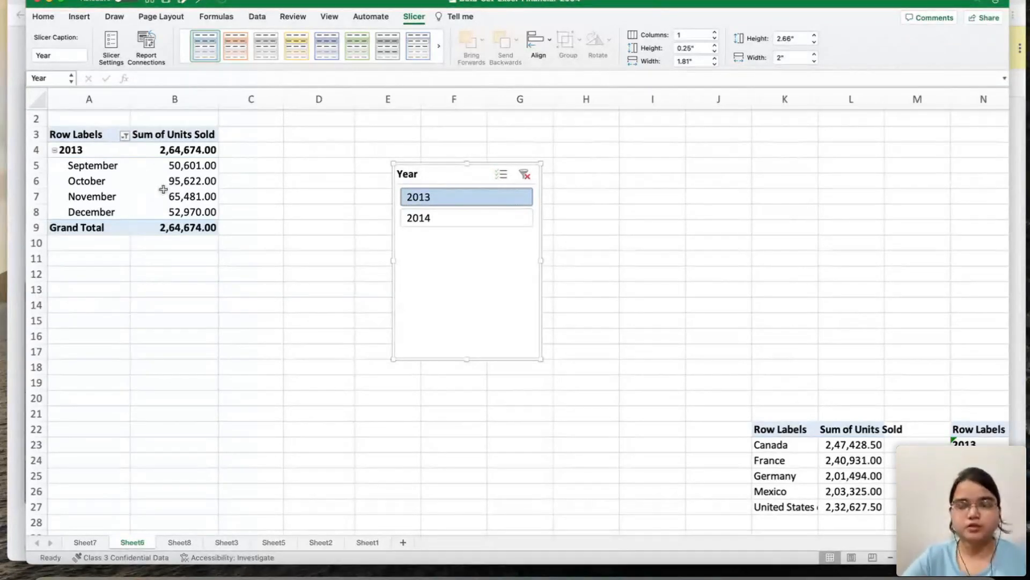
click(436, 219)
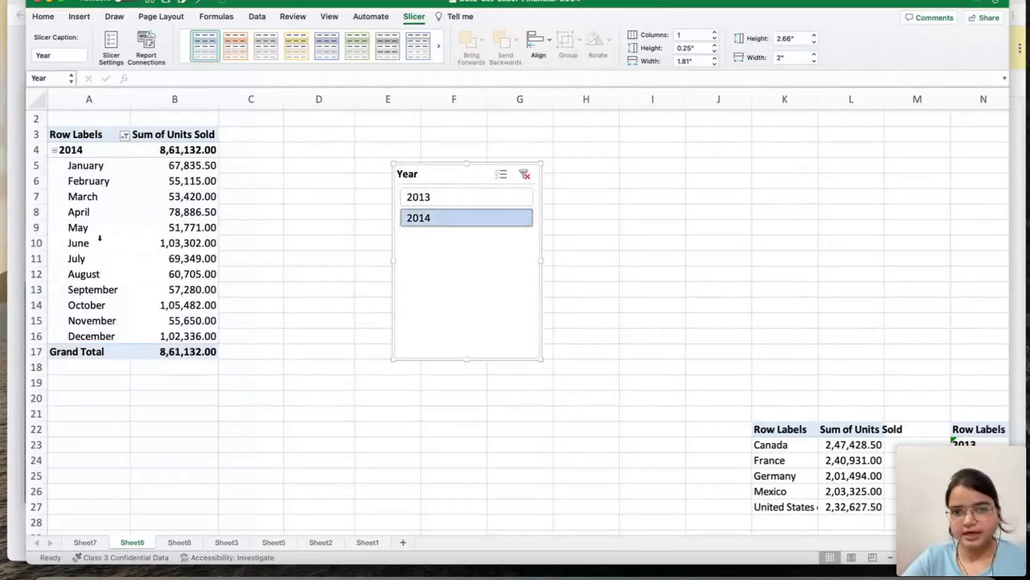
click(523, 175)
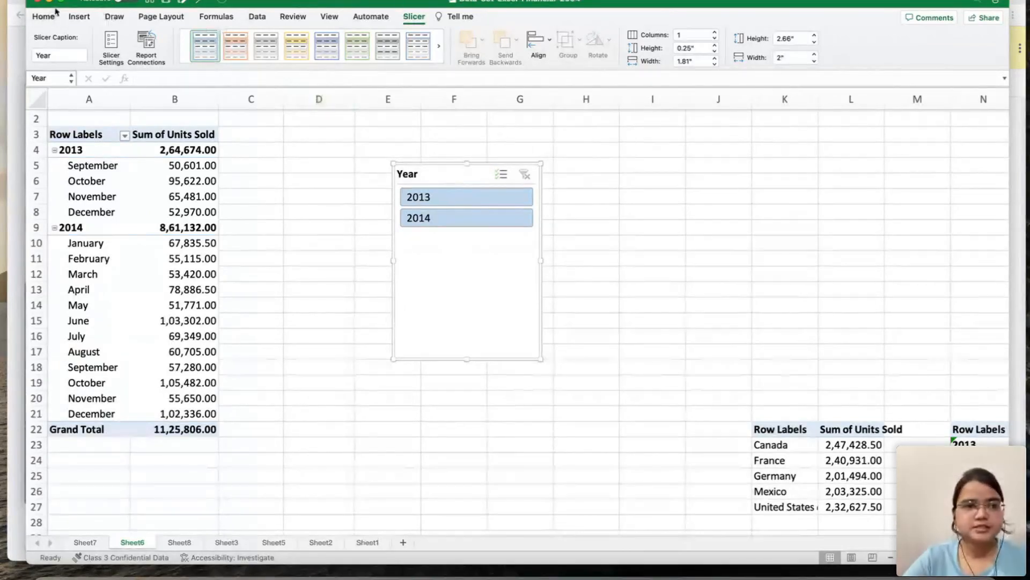
Delete the Year slicer from Sheet6.
click(77, 16)
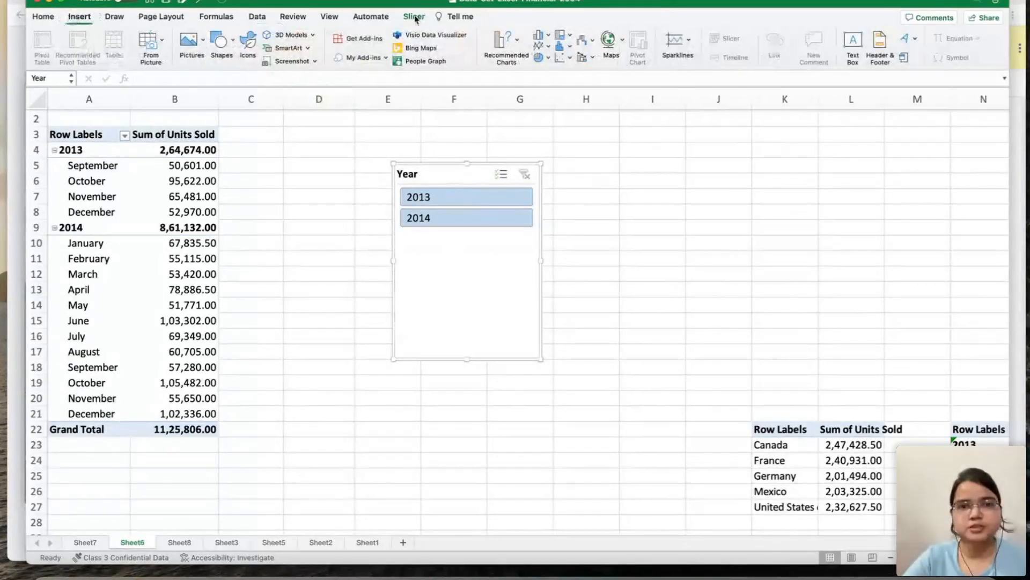
click(166, 196)
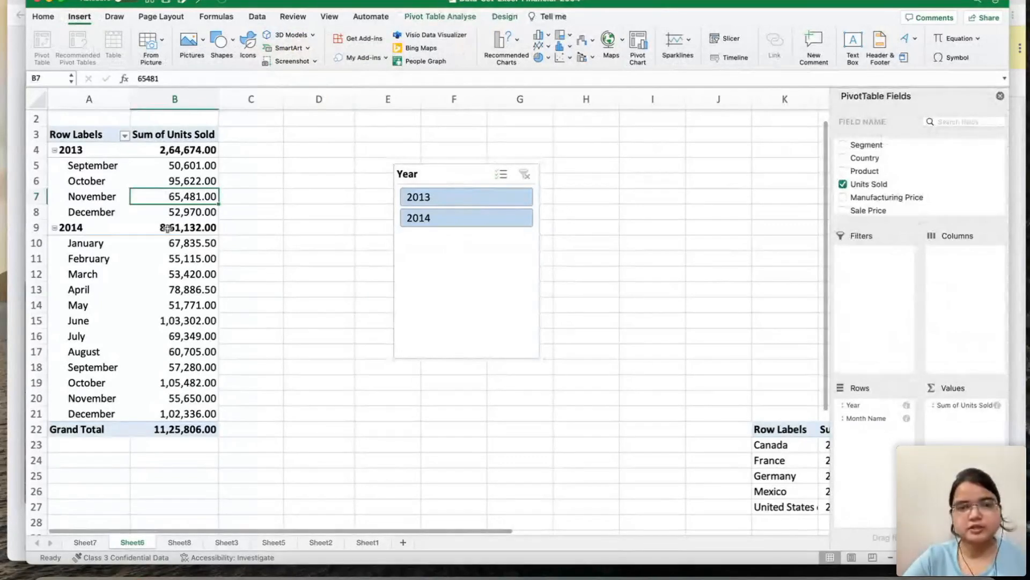
click(438, 176)
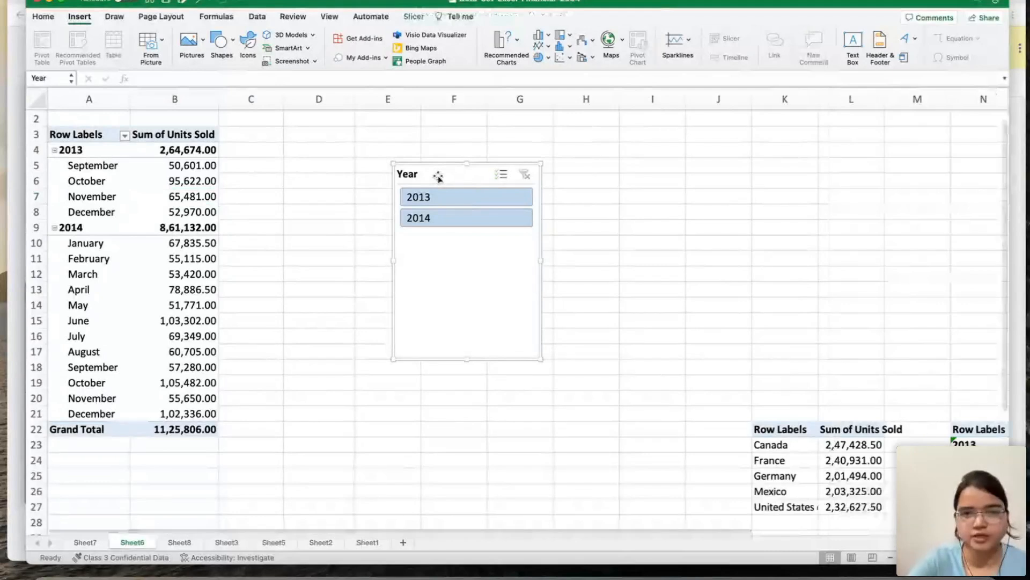
key(Delete)
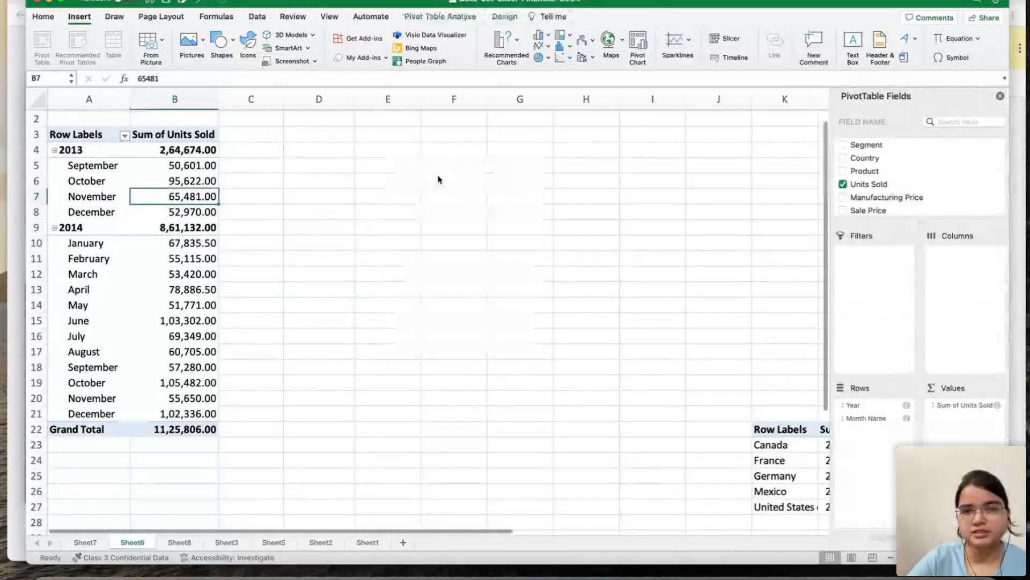
Insert a timeline for the Date field, place it beside the PivotTable from column F, and widen it to about 5.04".
click(462, 16)
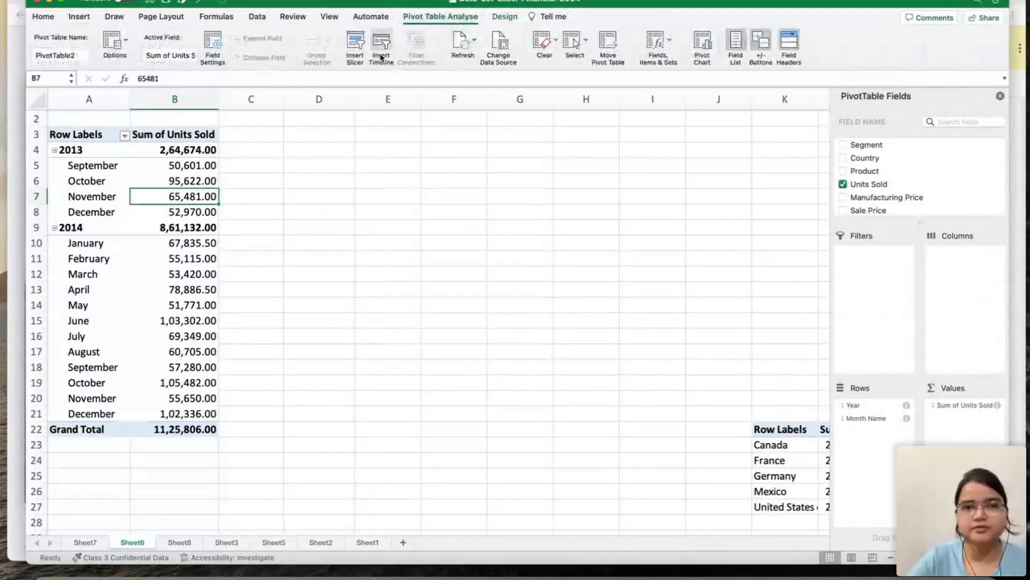
click(382, 59)
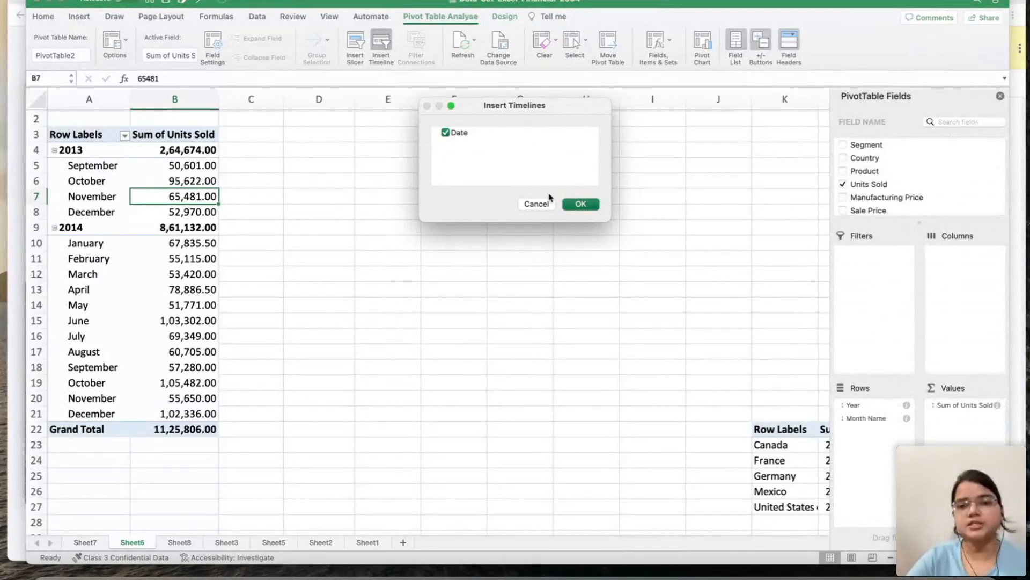
click(580, 204)
drag(444, 274, 546, 194)
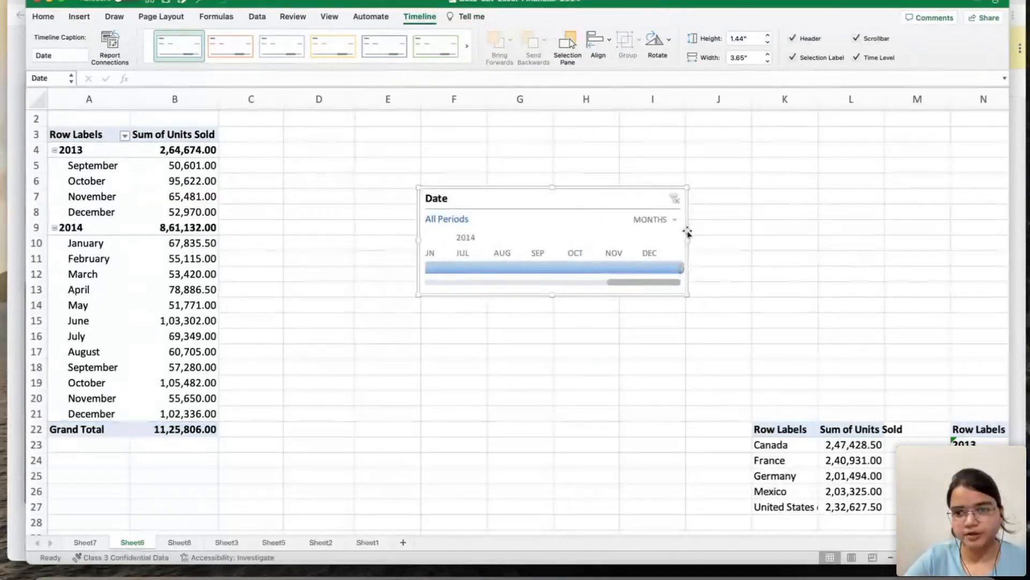
drag(688, 237, 787, 241)
Set the Date timeline's selected period to Jun 2013 - Dec 2014.
drag(644, 282, 454, 282)
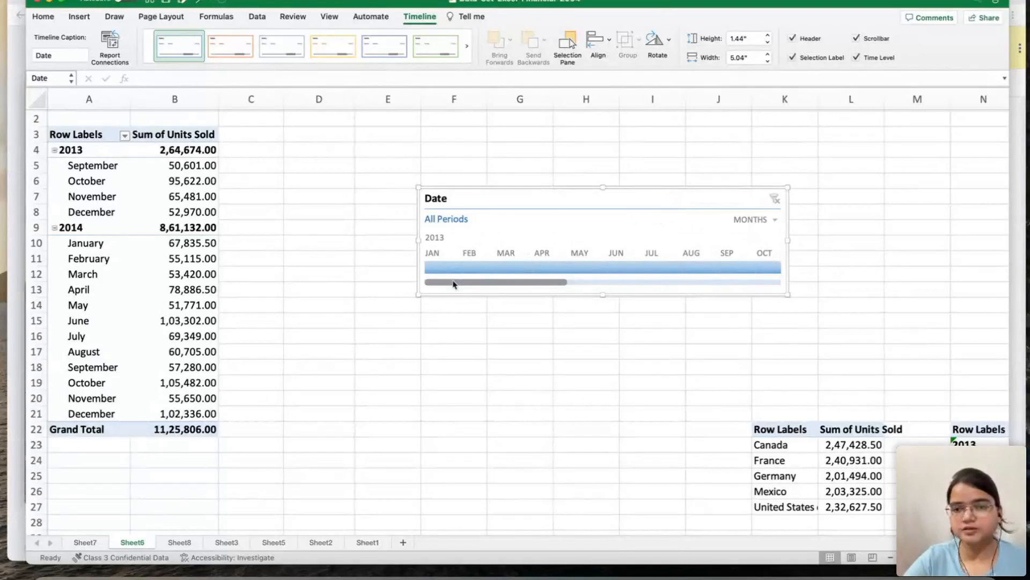
mouse_move(515, 286)
mouse_down()
mouse_move(587, 291)
mouse_move(515, 290)
mouse_up()
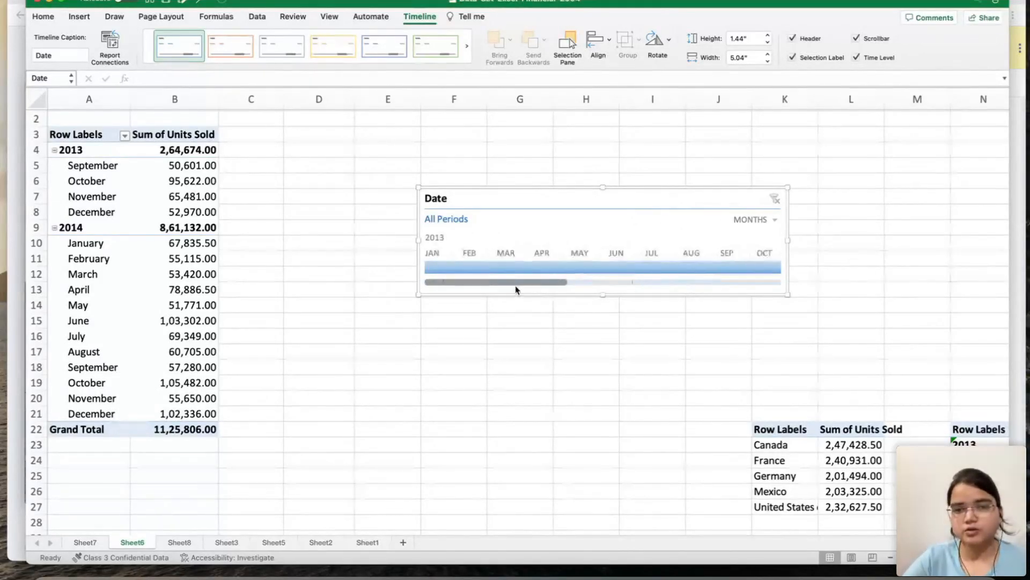
drag(423, 268, 621, 265)
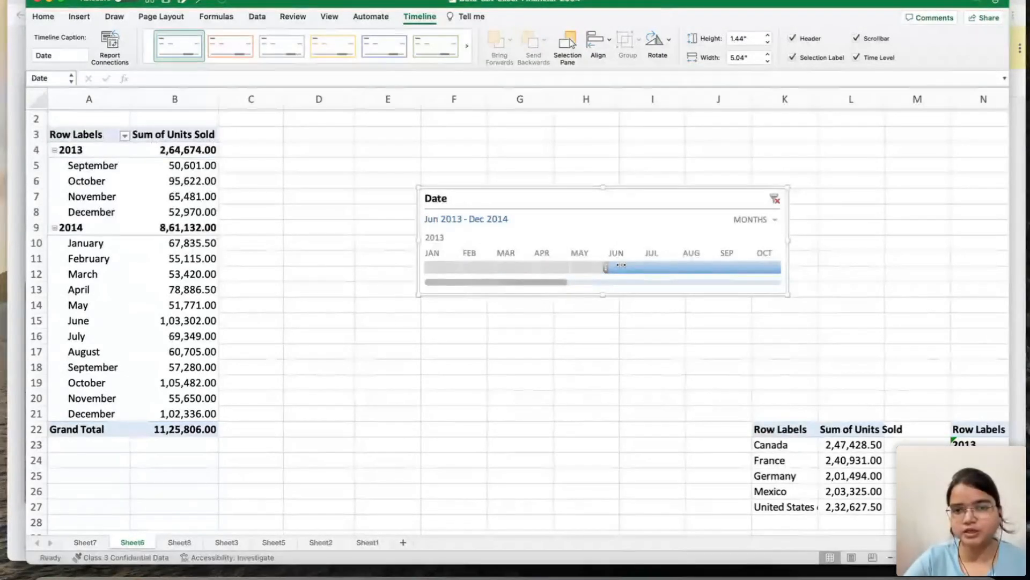
scroll(593, 266, up, 1)
scroll(593, 267, right, 3)
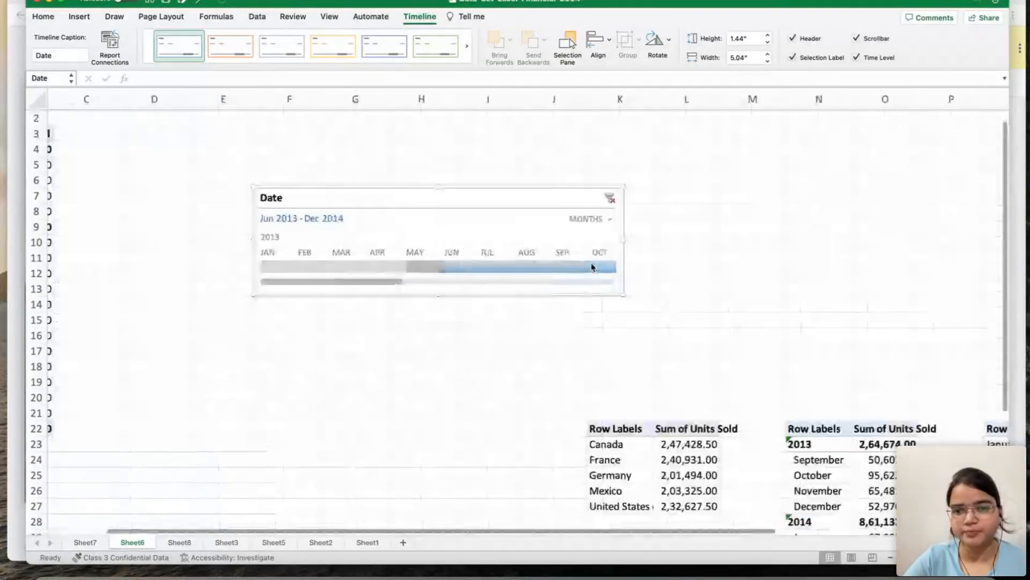
scroll(591, 267, left, 3)
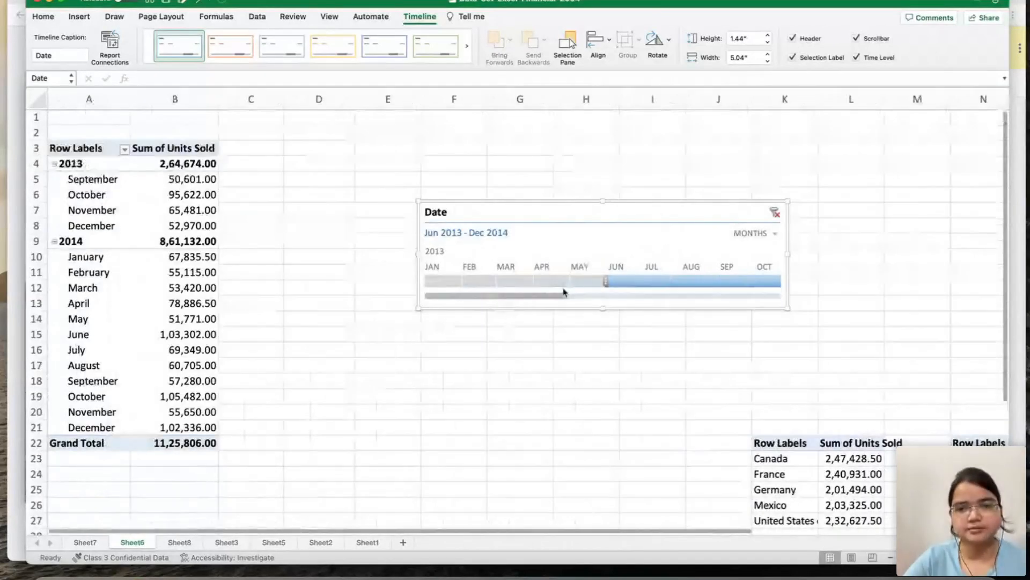
Switch the Date timeline's time level to quarters and set its selected period to Q4 2013 - Q4 2014.
scroll(585, 301, right, 5)
drag(616, 298, 478, 293)
click(752, 233)
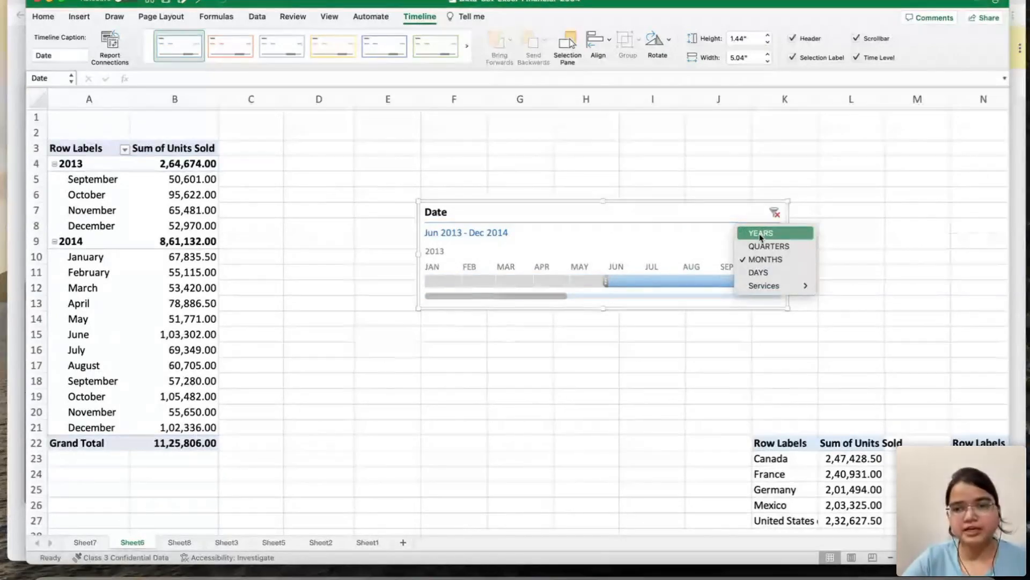
click(765, 246)
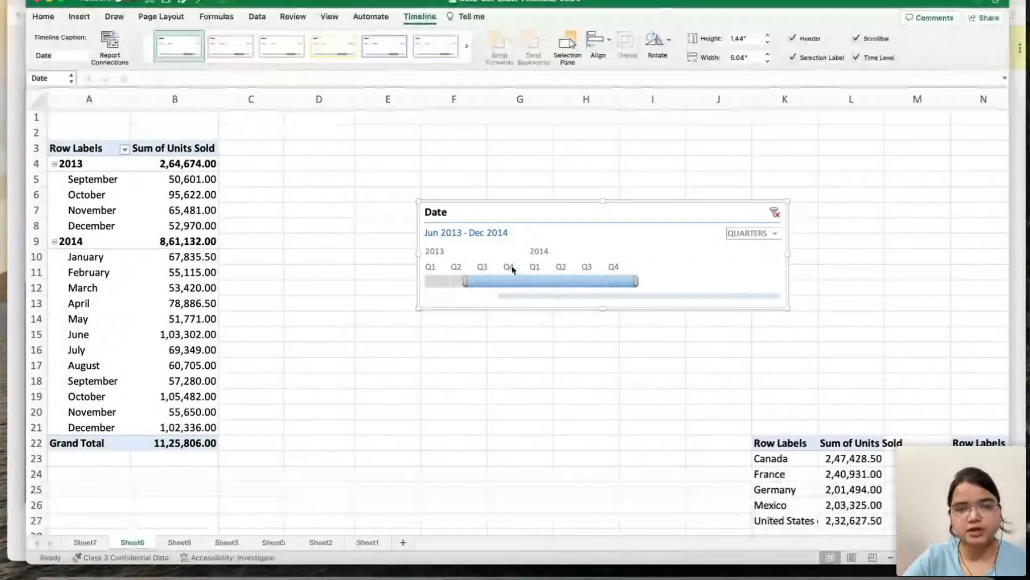
drag(464, 280, 522, 279)
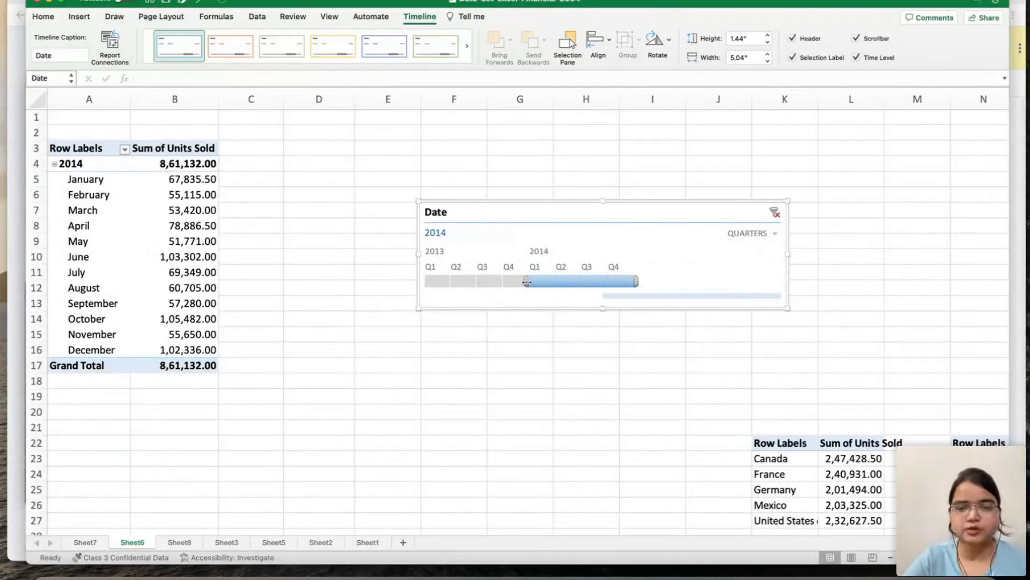
drag(526, 281, 509, 282)
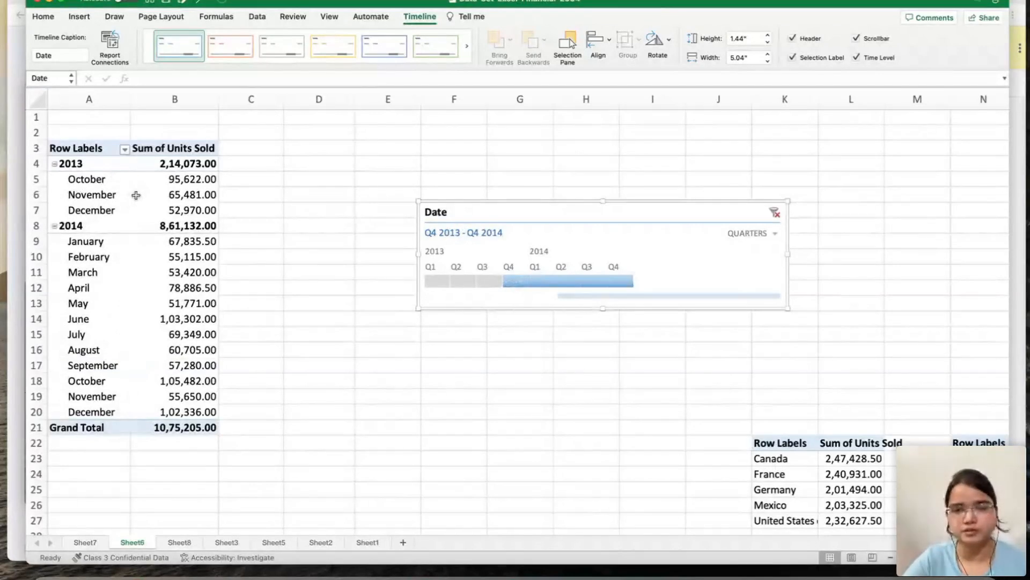
Move the Date timeline closer to the PivotTable so that it starts at column C.
drag(555, 217, 384, 210)
click(404, 367)
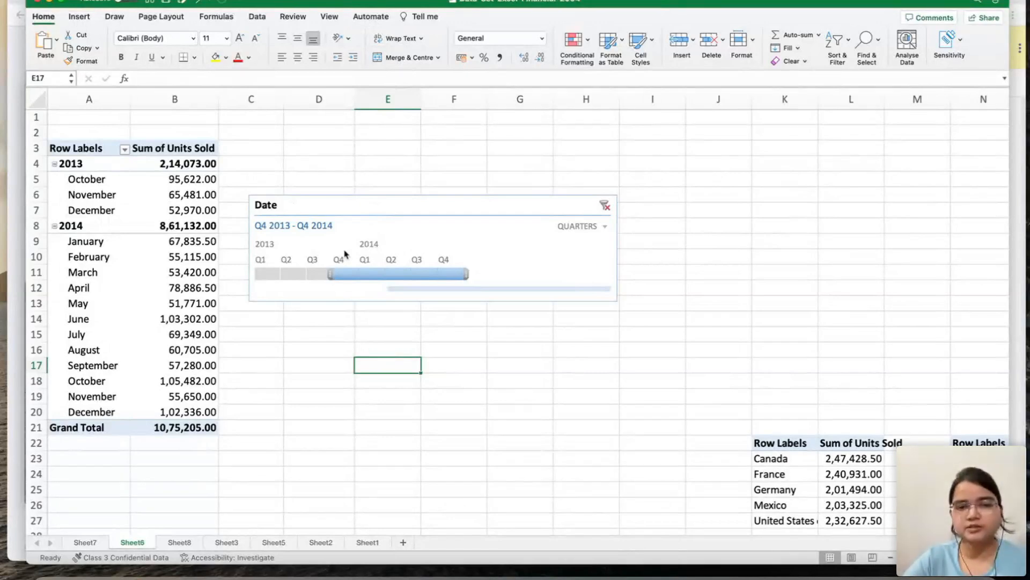
click(394, 207)
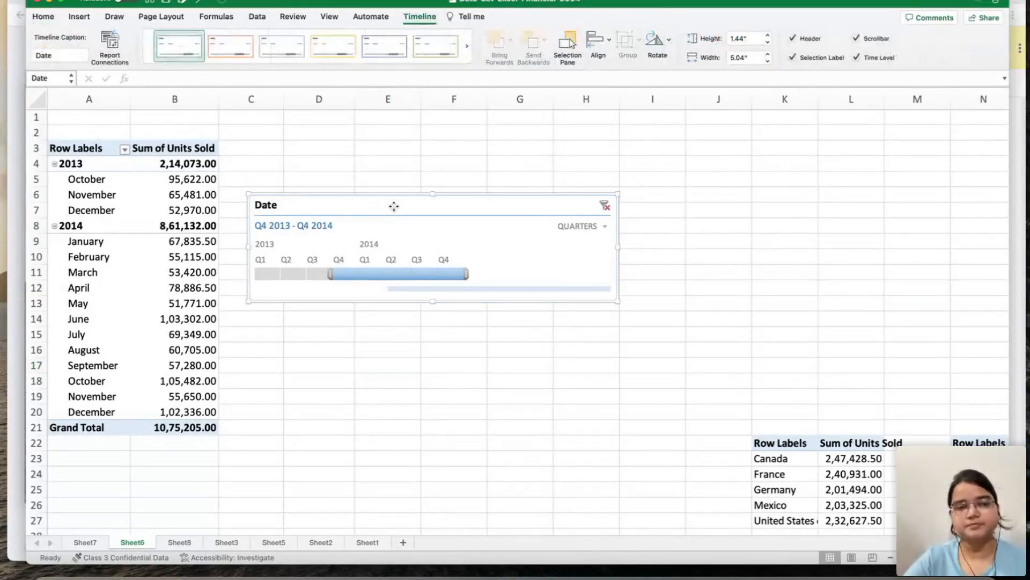
click(396, 179)
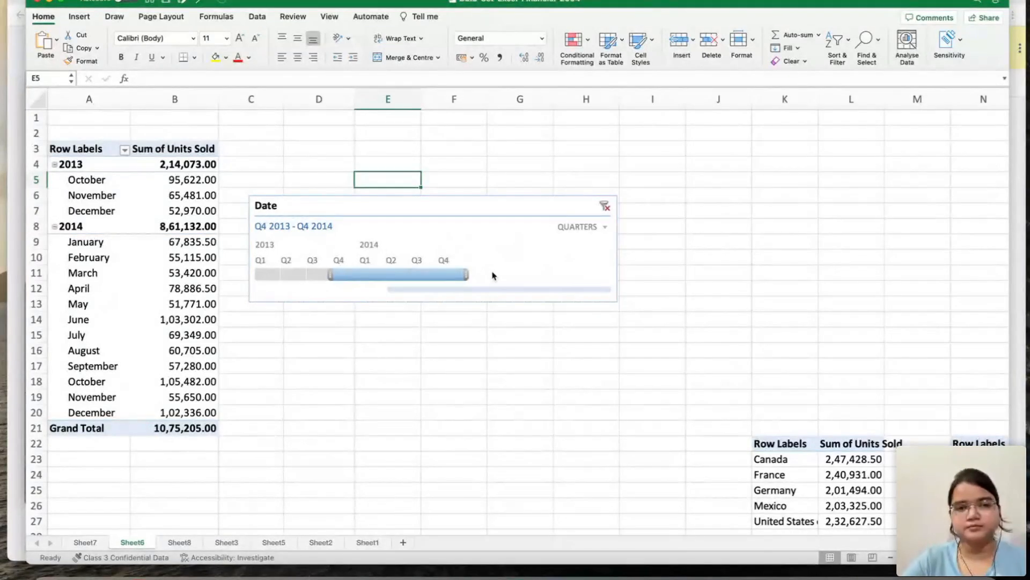
click(485, 219)
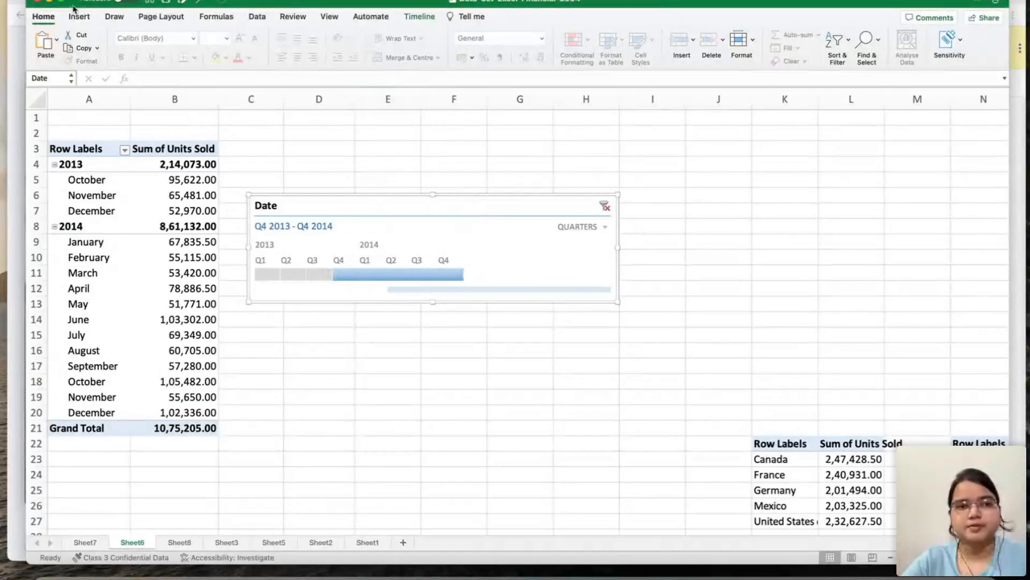
click(79, 17)
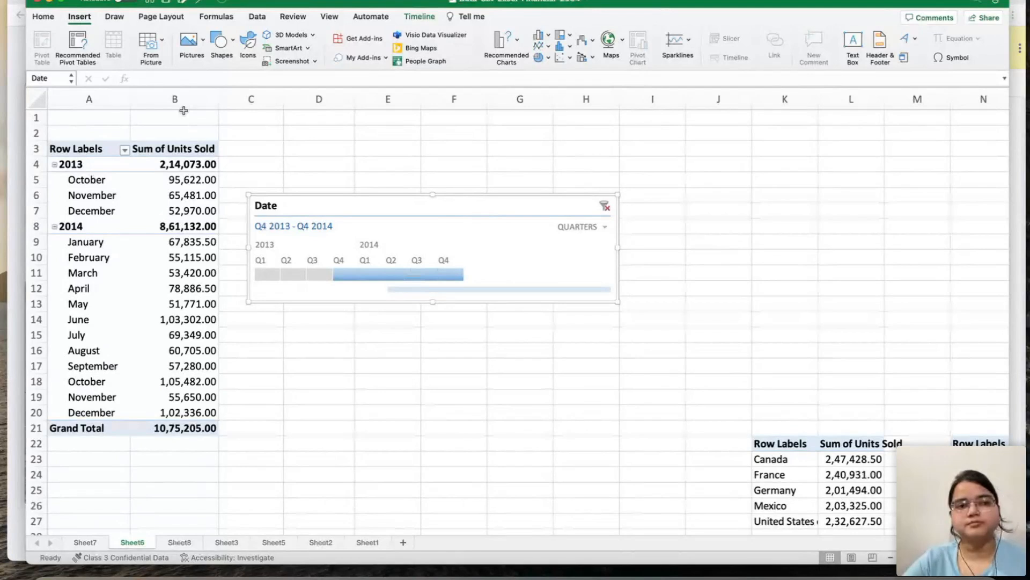
click(78, 16)
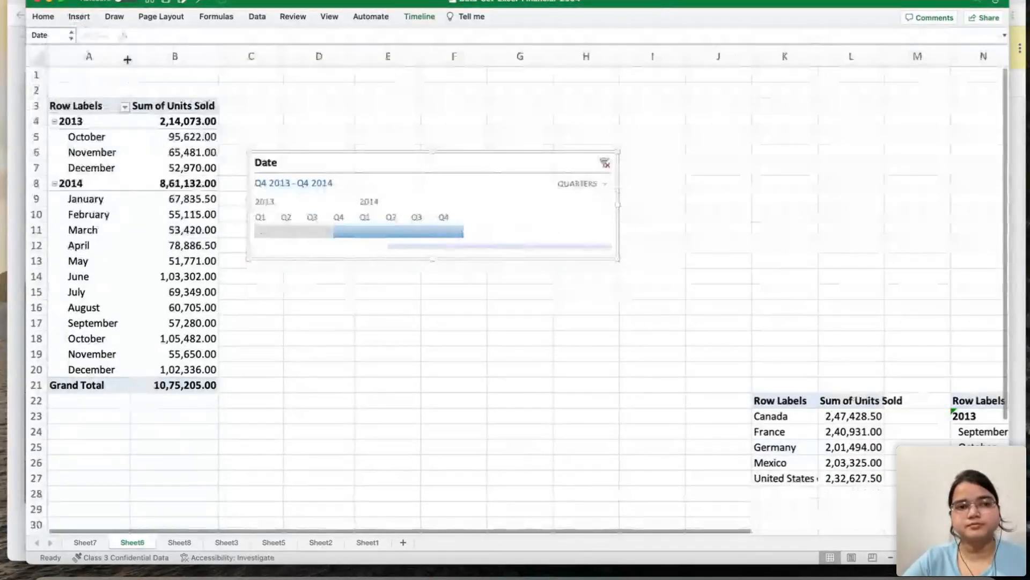
click(79, 16)
click(212, 191)
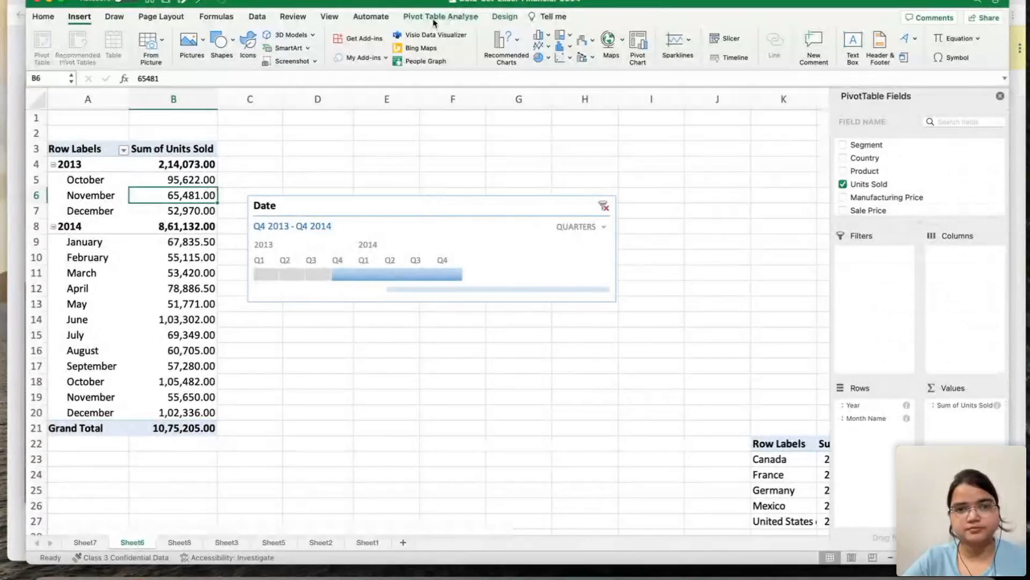
click(435, 18)
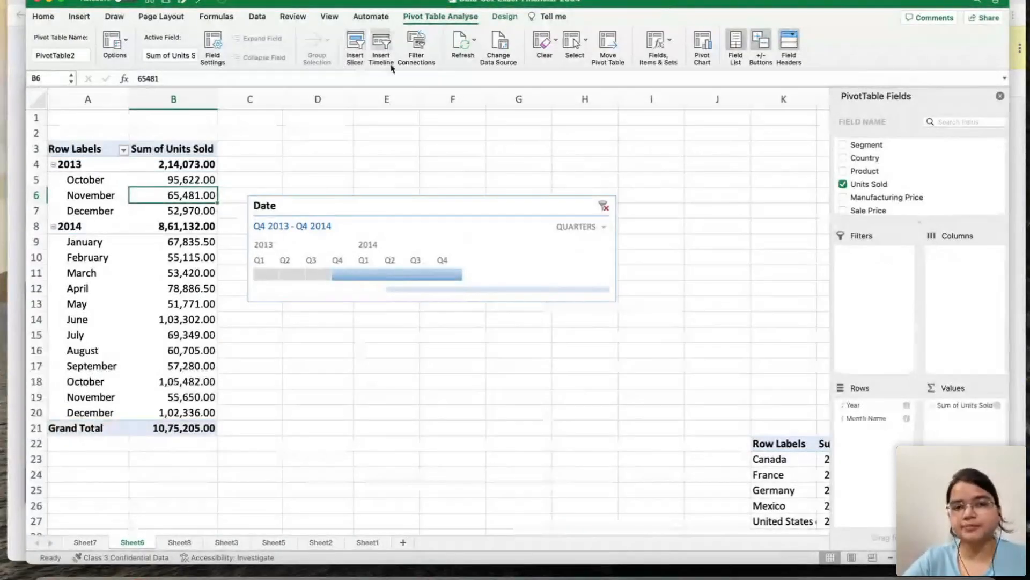
Delete the Date timeline from Sheet6.
click(397, 207)
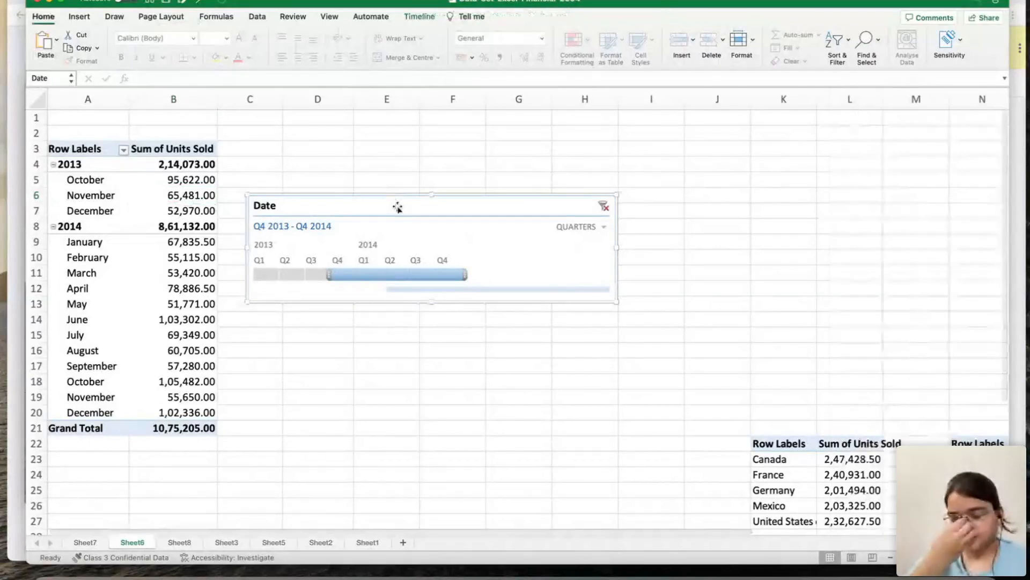
key(Delete)
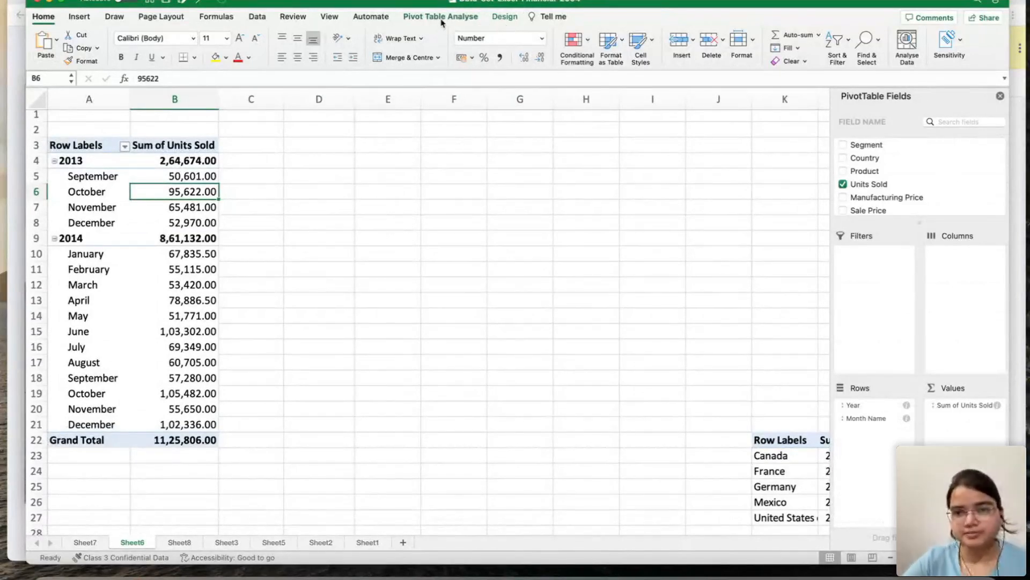
scroll(497, 236, up, 3)
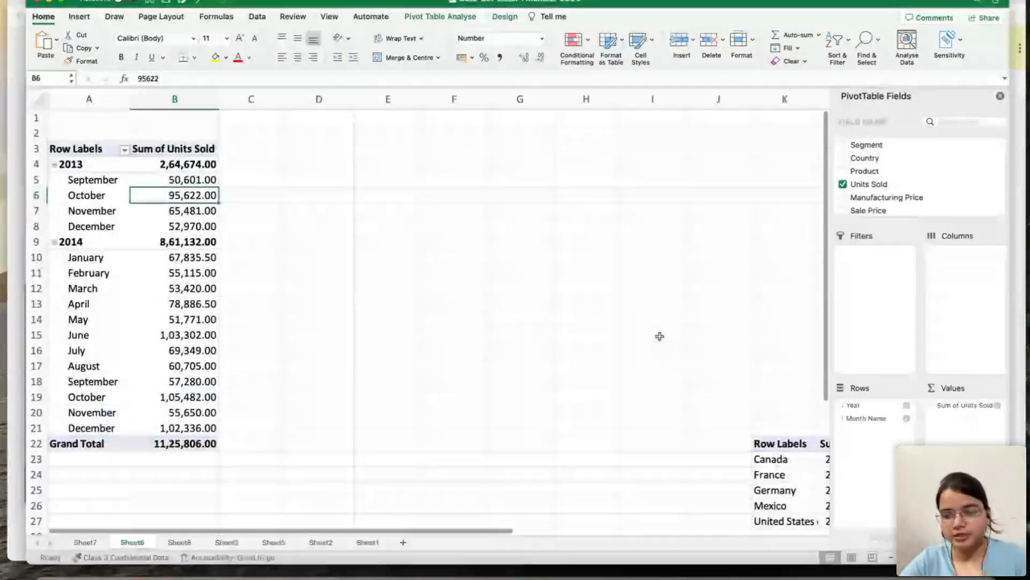
Replace the Year and Month Name row fields of the Sheet6 PivotTable with the Segment field.
drag(853, 405, 734, 392)
drag(870, 411, 756, 406)
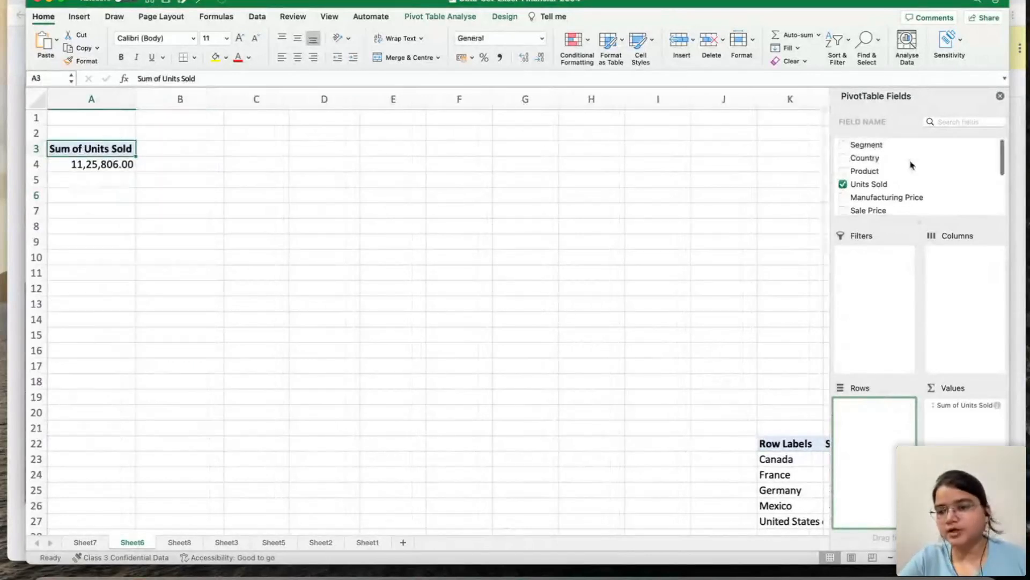
drag(858, 144, 863, 148)
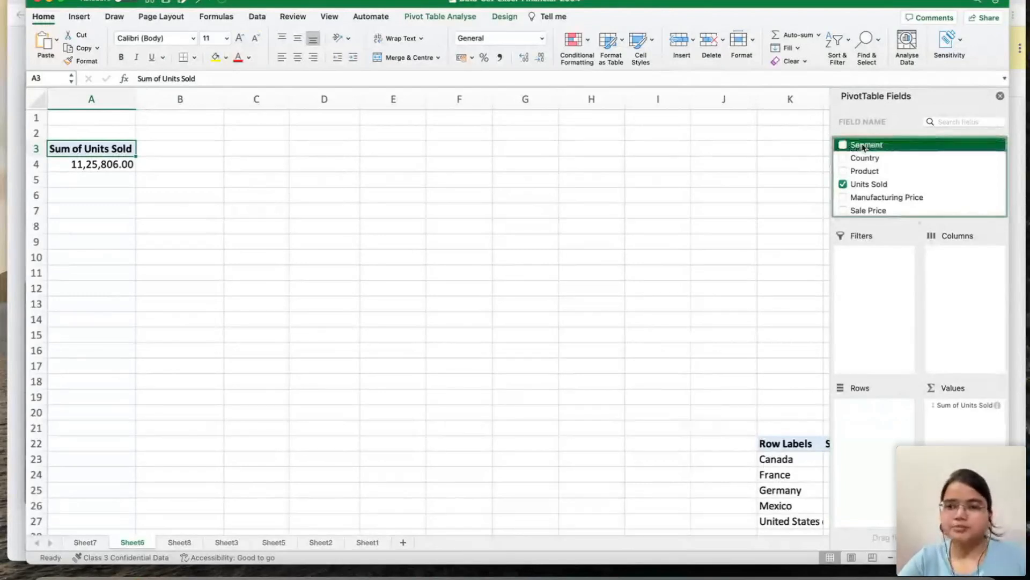
drag(864, 148, 873, 424)
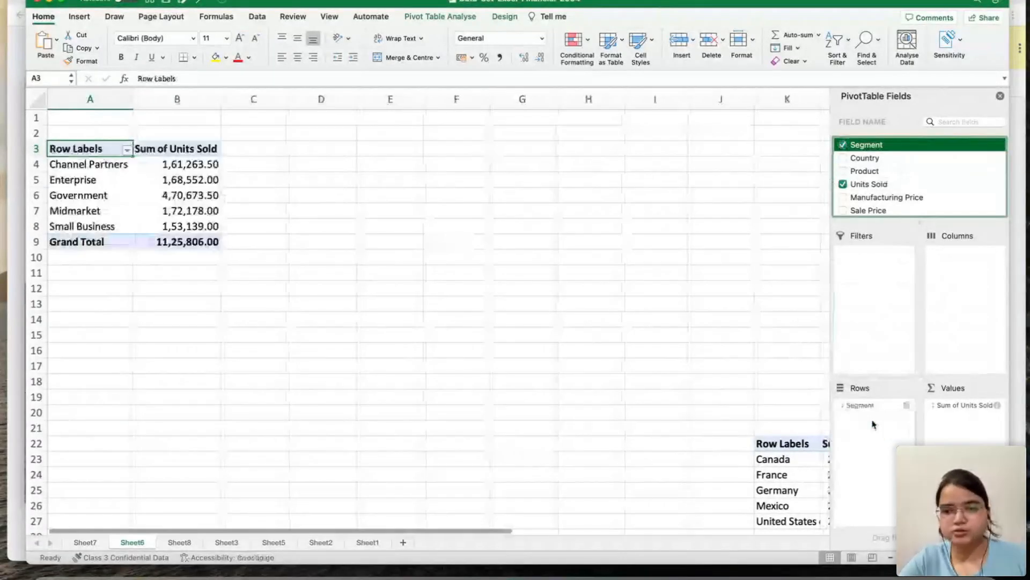
Summarise the PivotTable's Units Sold values by average instead of sum.
click(201, 201)
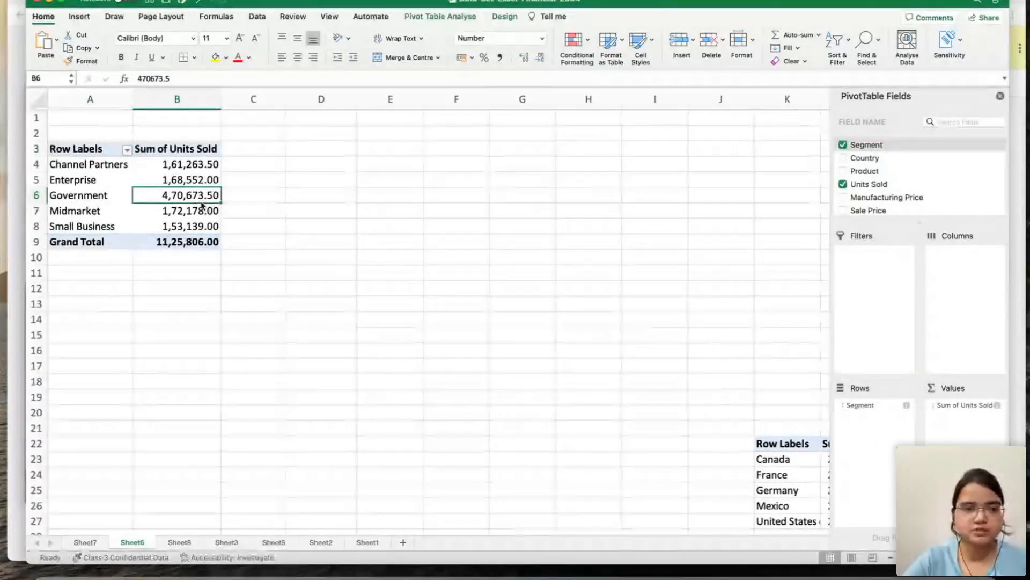
right_click(188, 198)
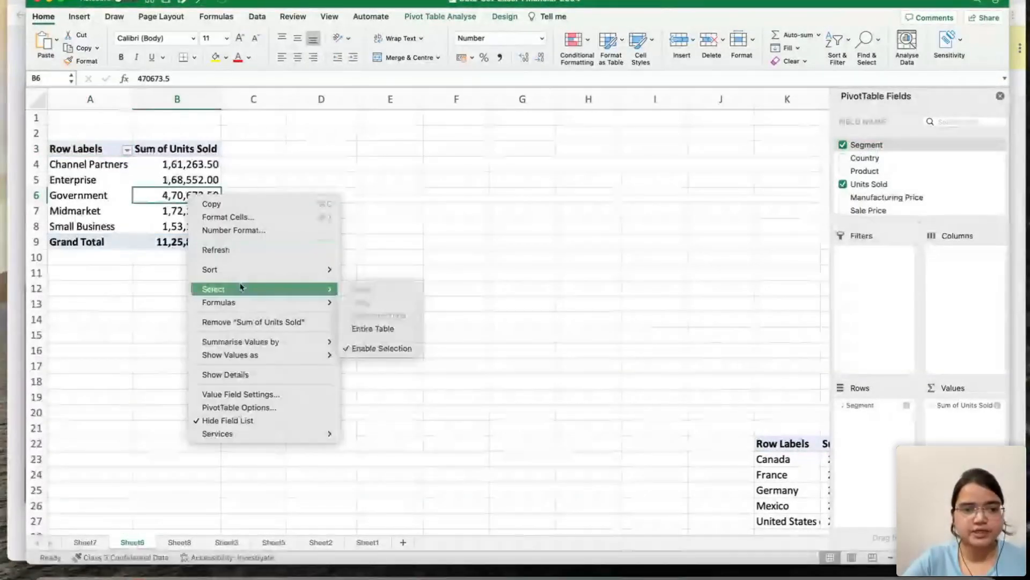
mouse_move(256, 343)
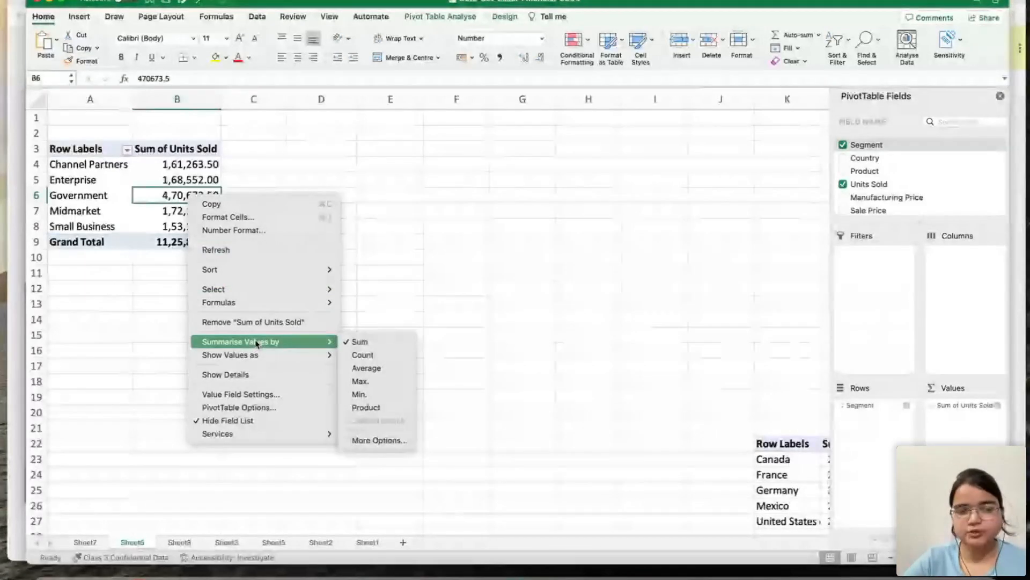
click(371, 370)
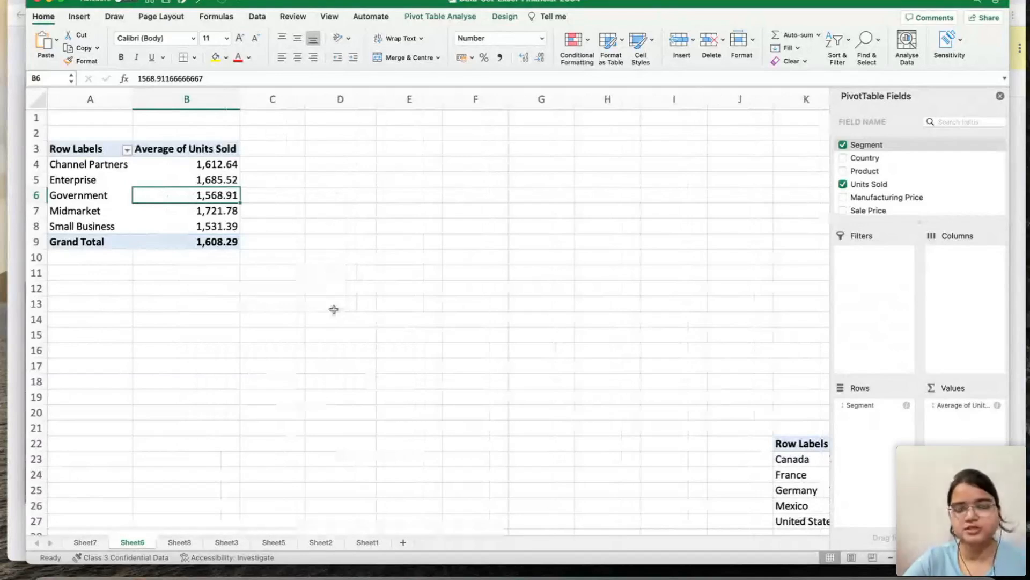
Copy the segment averages with their headers, without the grand total, from A3:B8 and paste them at U22.
click(103, 162)
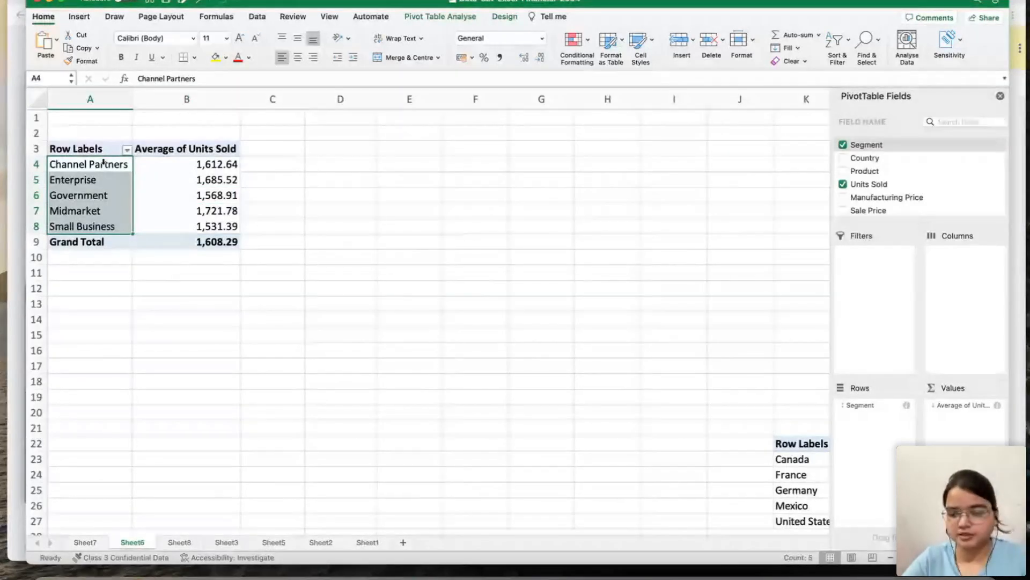
key(Up)
key(shift+Right)
key(shift+Down)
key(shift+Down)
key(shift+Down)
key(shift+Down)
key(shift+Down)
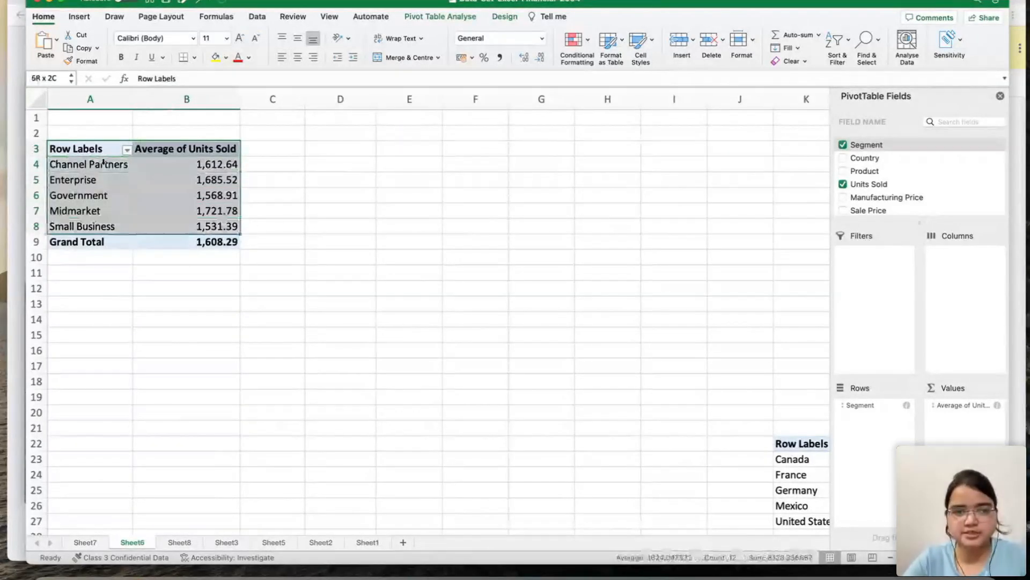
key(super+c)
scroll(330, 322, right, 10)
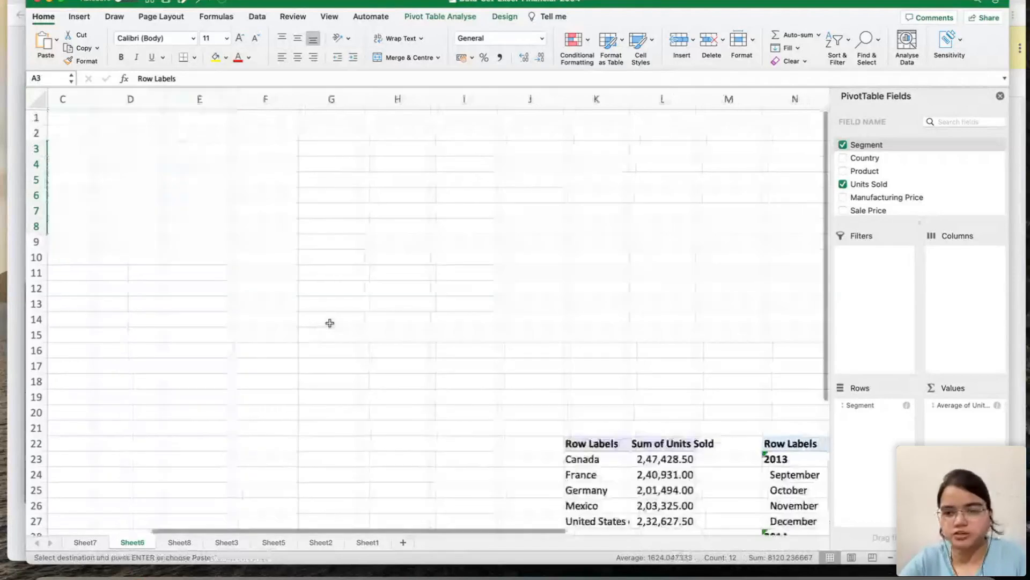
scroll(329, 323, down, 5)
click(438, 351)
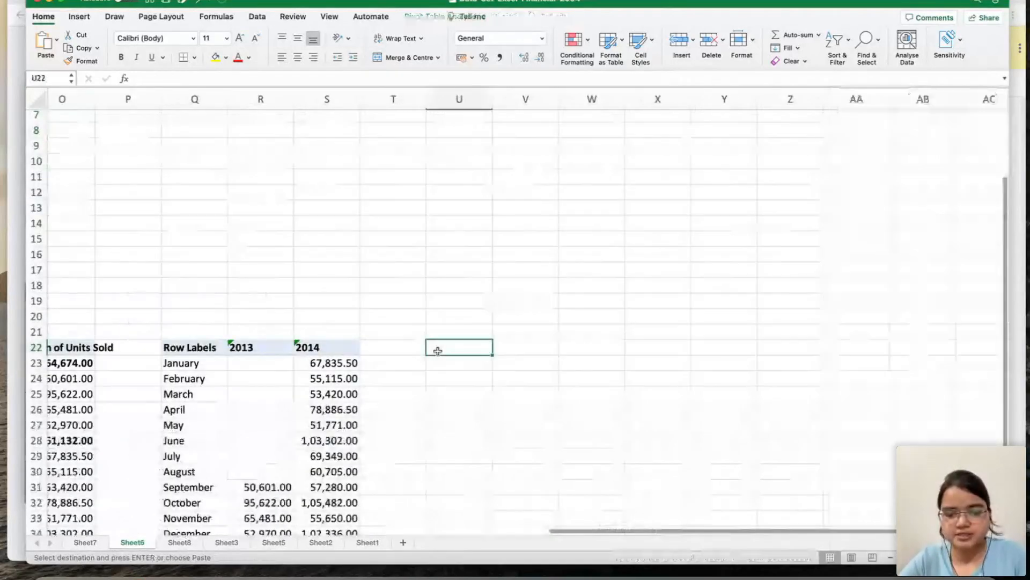
key(super+v)
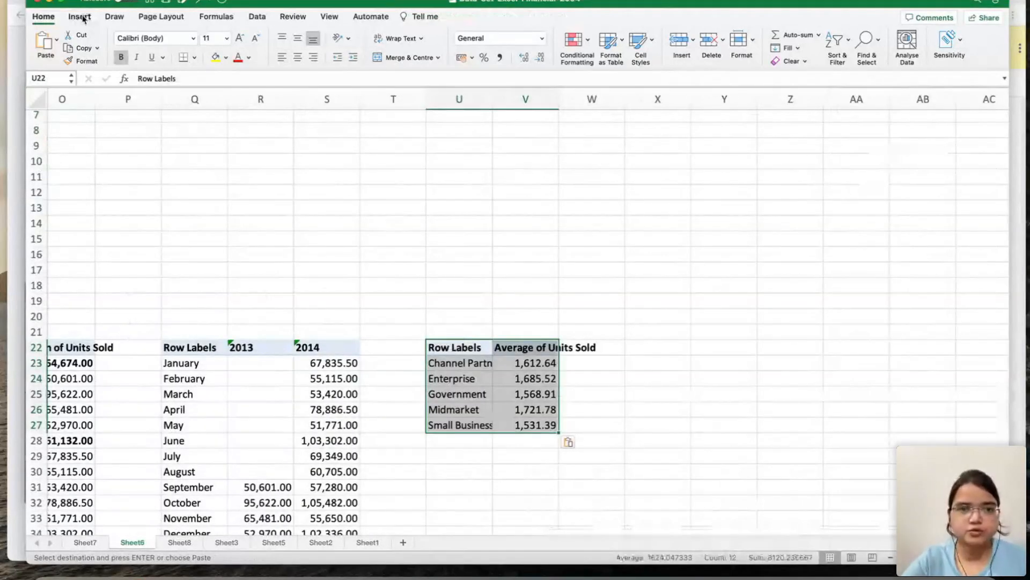
Insert a doughnut chart of the average units sold per segment from the pasted range U22:V27.
click(80, 16)
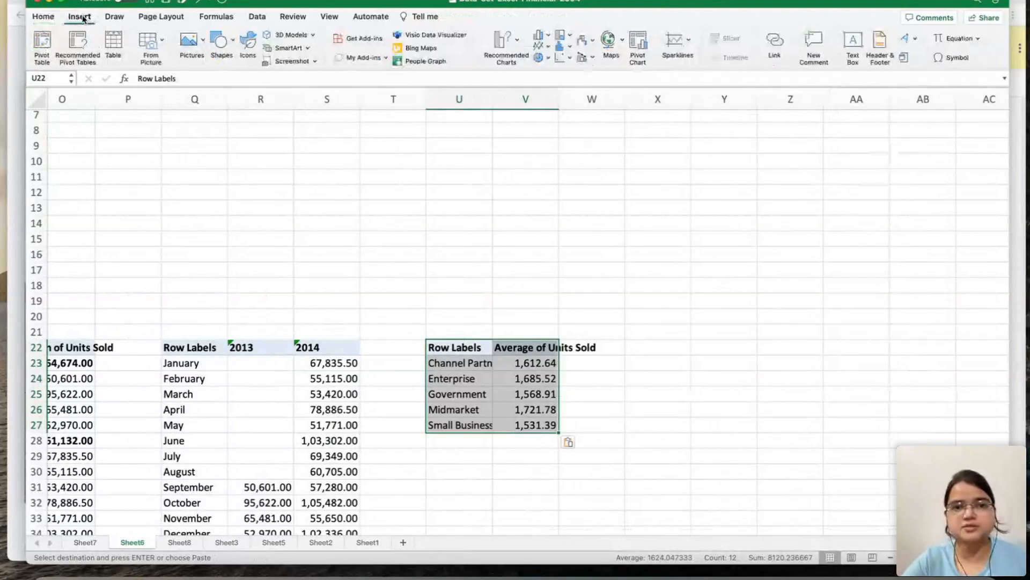
click(548, 57)
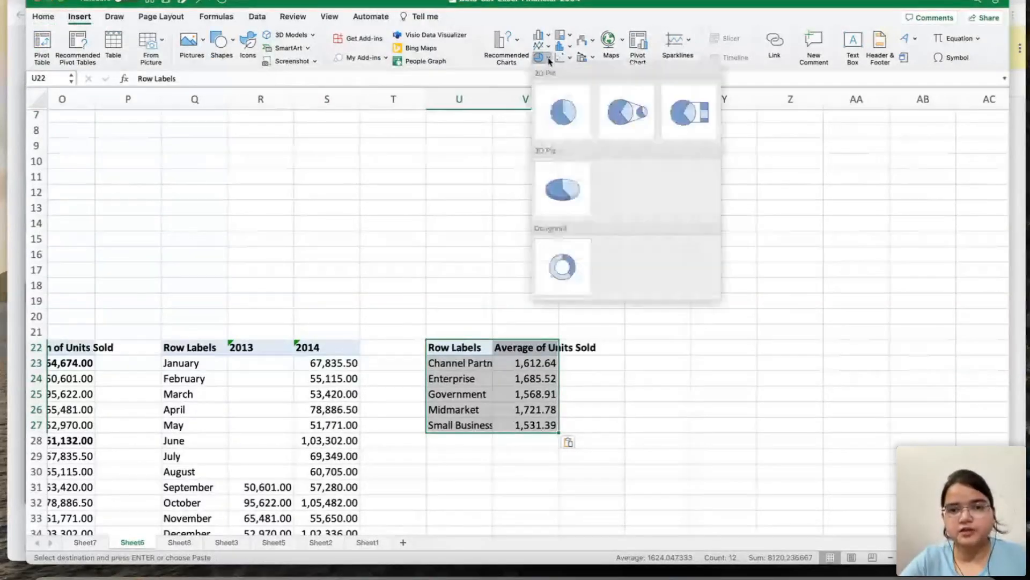
click(563, 257)
drag(563, 257, 619, 142)
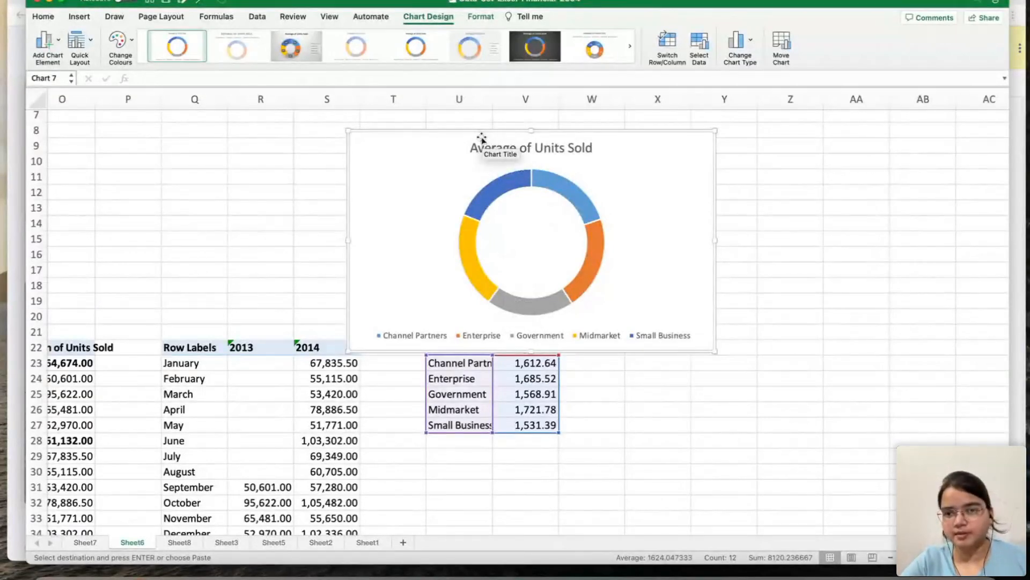
Move the doughnut chart from Sheet6 to Sheet8 by cut and paste, placing it below the country column chart from about row 18.
right_click(441, 162)
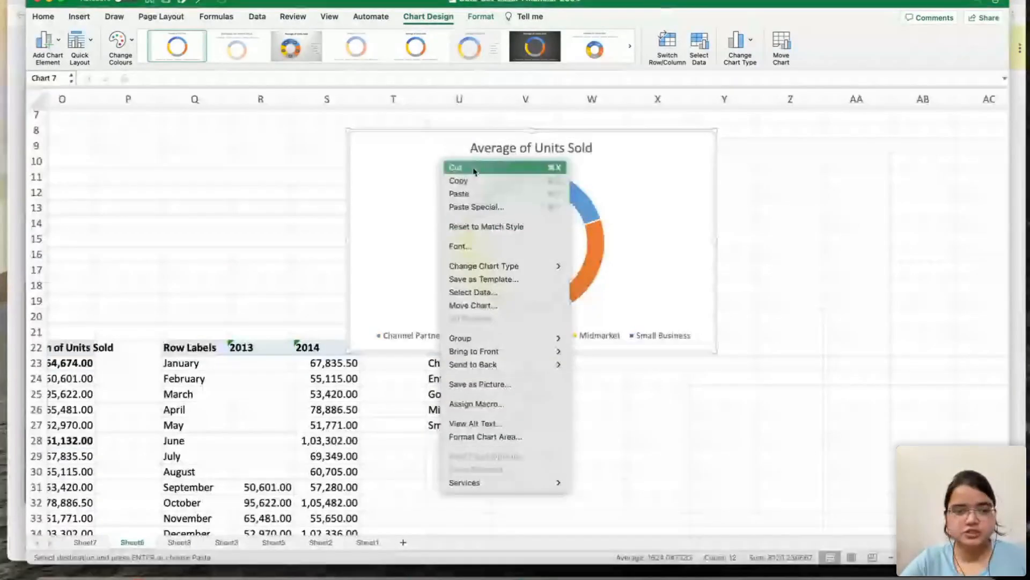
click(456, 167)
click(179, 542)
click(198, 372)
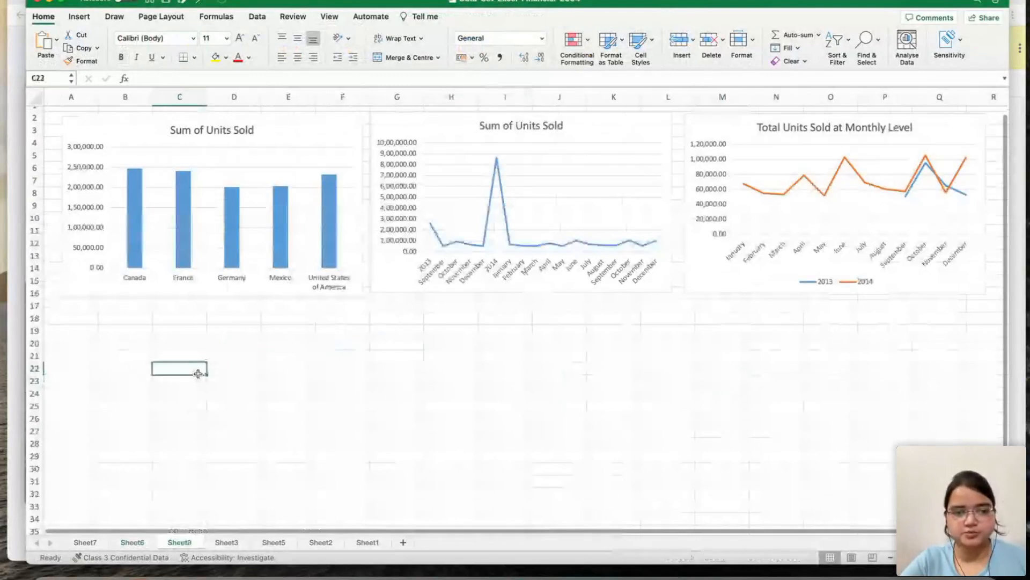
right_click(201, 375)
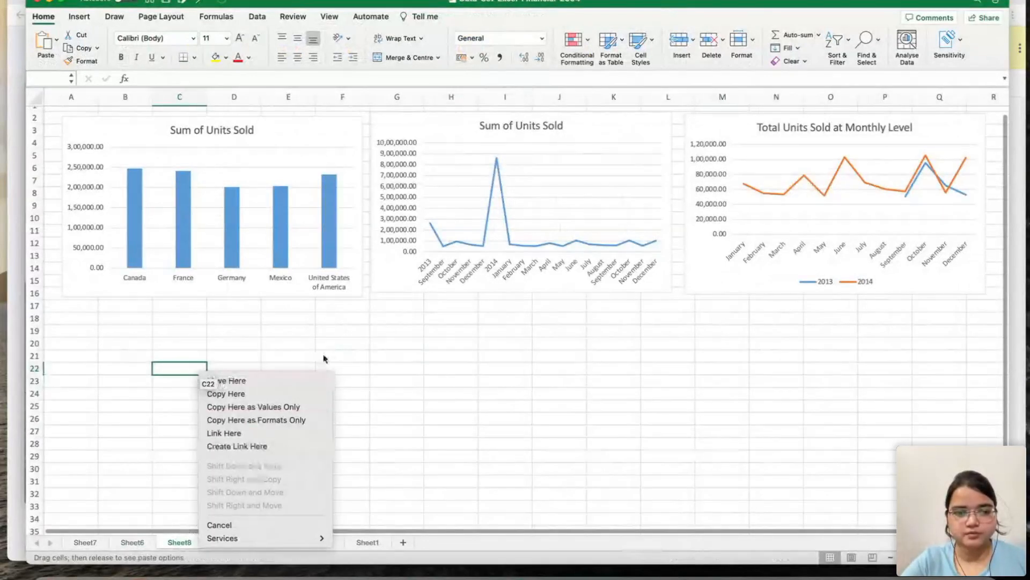
key(Escape)
click(134, 339)
right_click(133, 340)
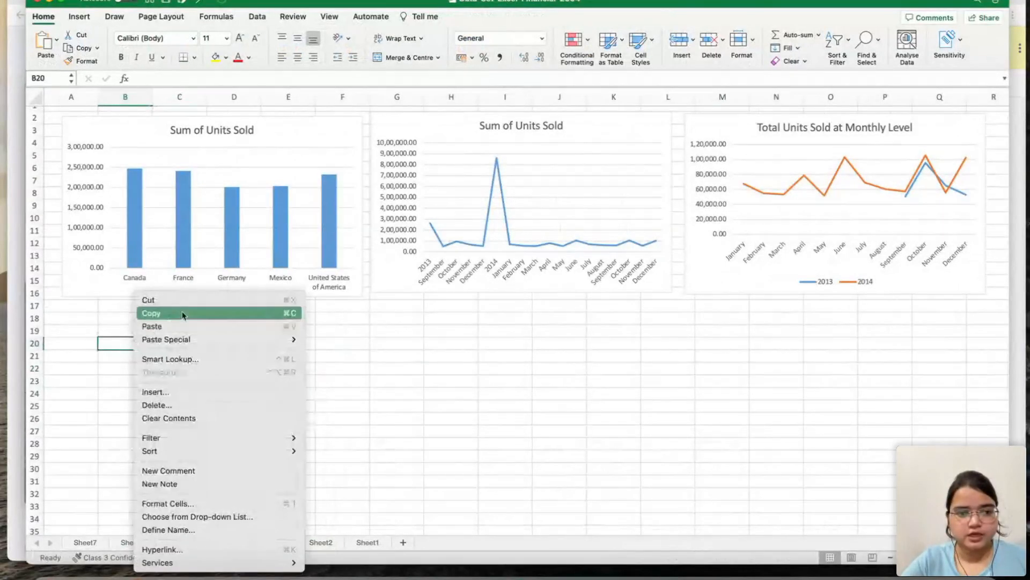
click(178, 327)
drag(198, 348, 150, 327)
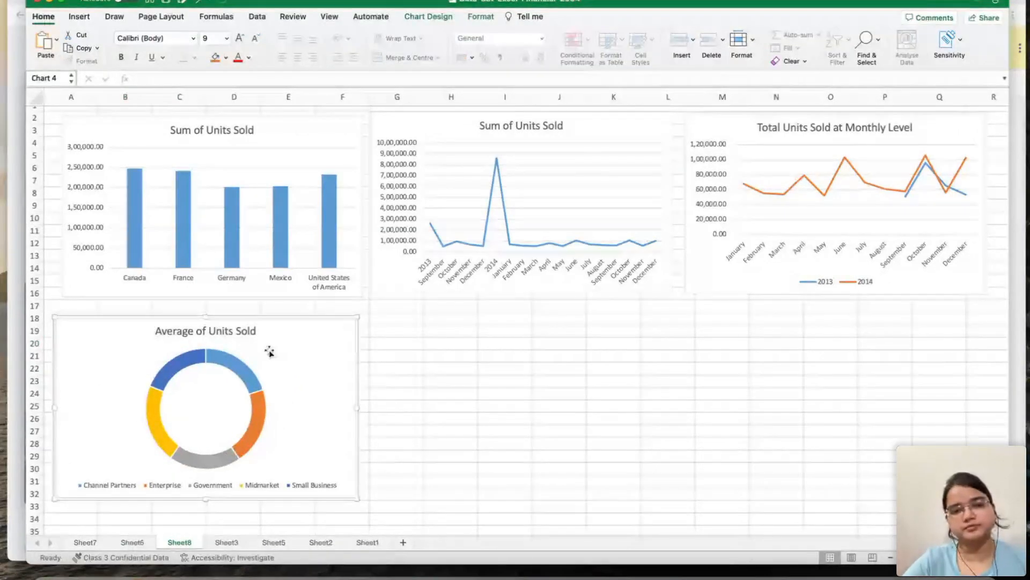
Replace Segment with Country in the rows of the Sheet6 PivotTable, keeping the average of Units Sold.
click(432, 431)
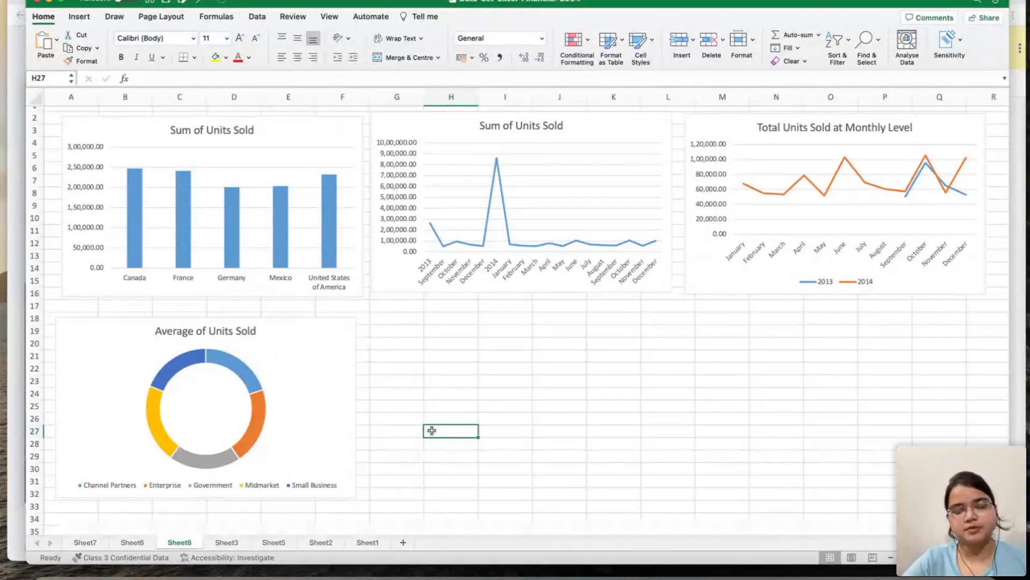
scroll(424, 423, up, 1)
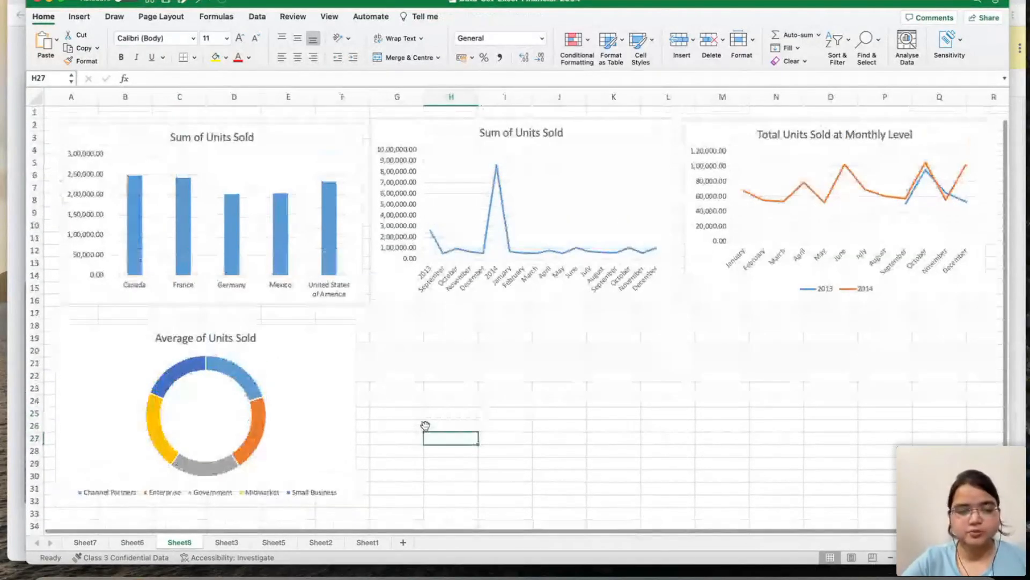
click(129, 544)
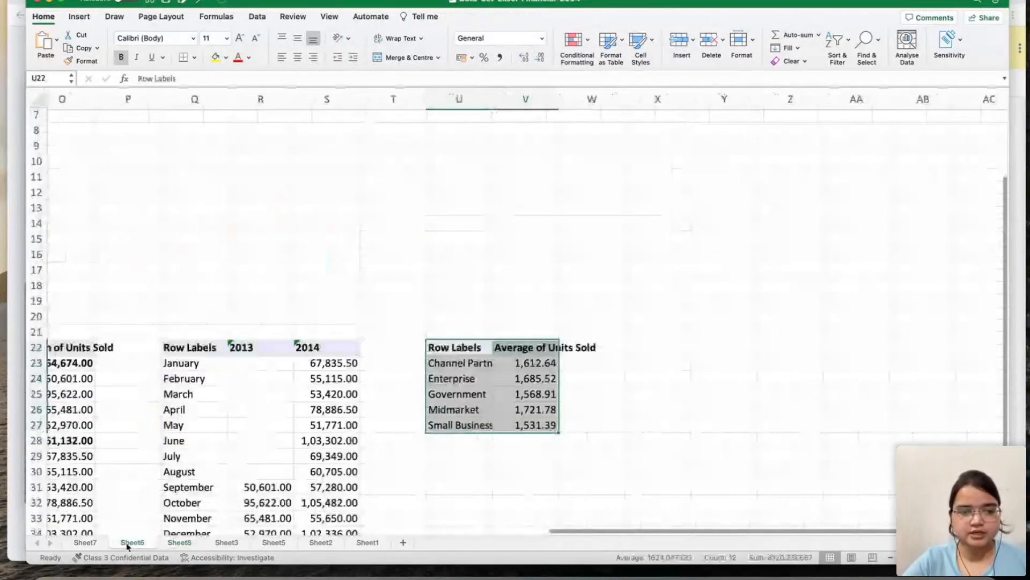
click(85, 543)
click(132, 542)
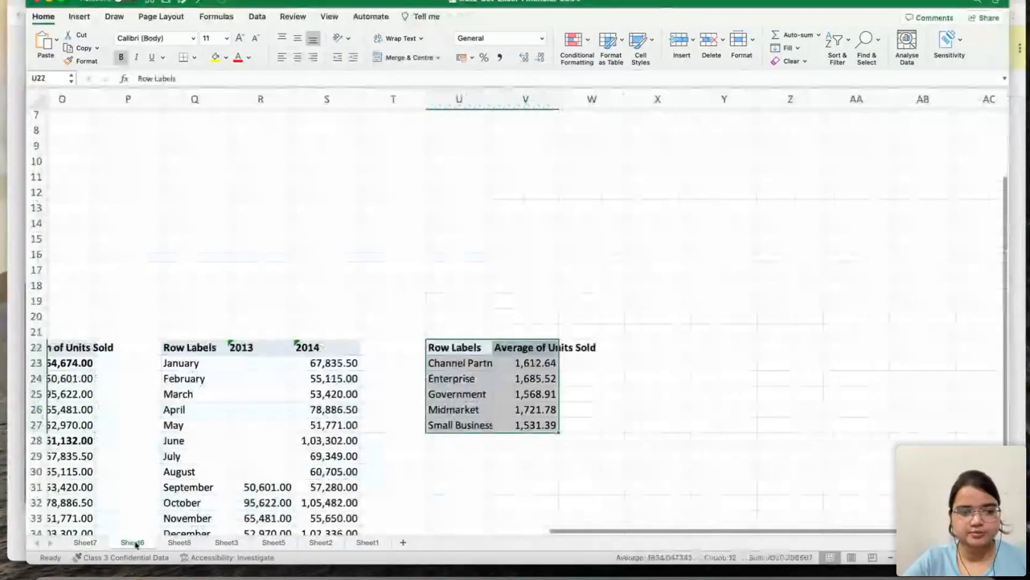
scroll(223, 425, left, 10)
scroll(222, 426, up, 2)
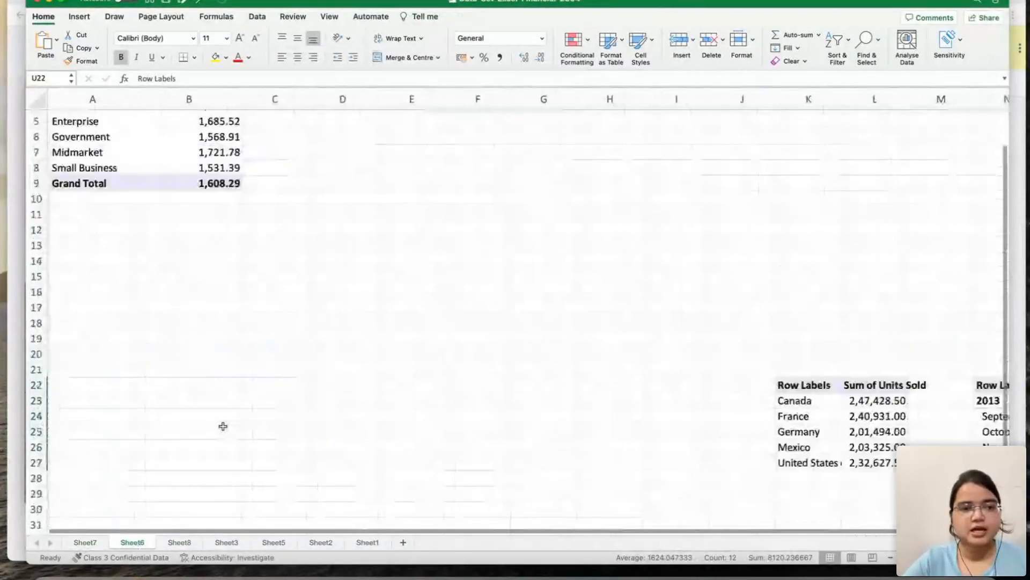
click(126, 135)
scroll(128, 139, up, 4)
scroll(128, 139, down, 1)
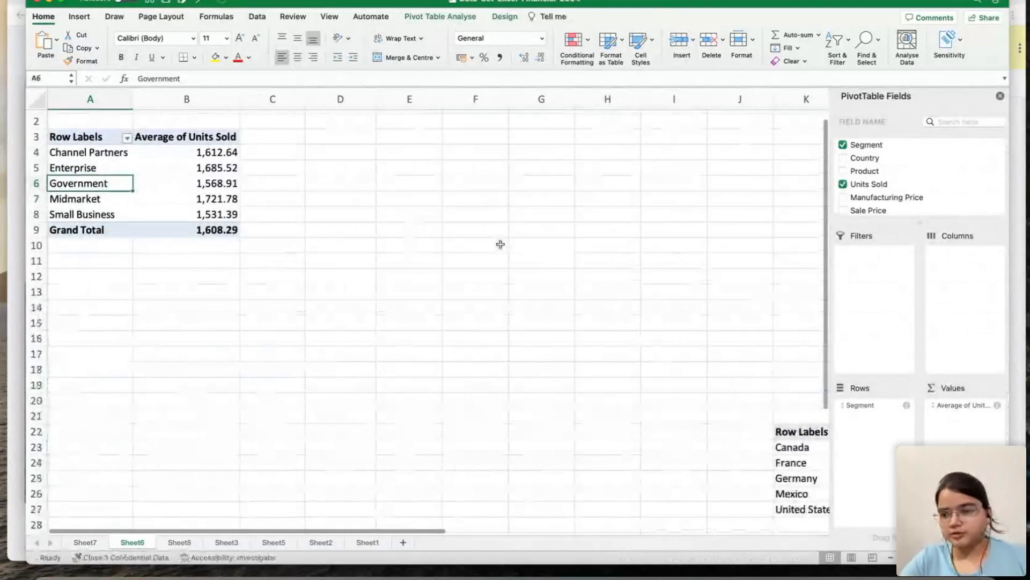
drag(885, 410, 754, 398)
click(868, 158)
drag(867, 159, 885, 415)
scroll(538, 370, up, 1)
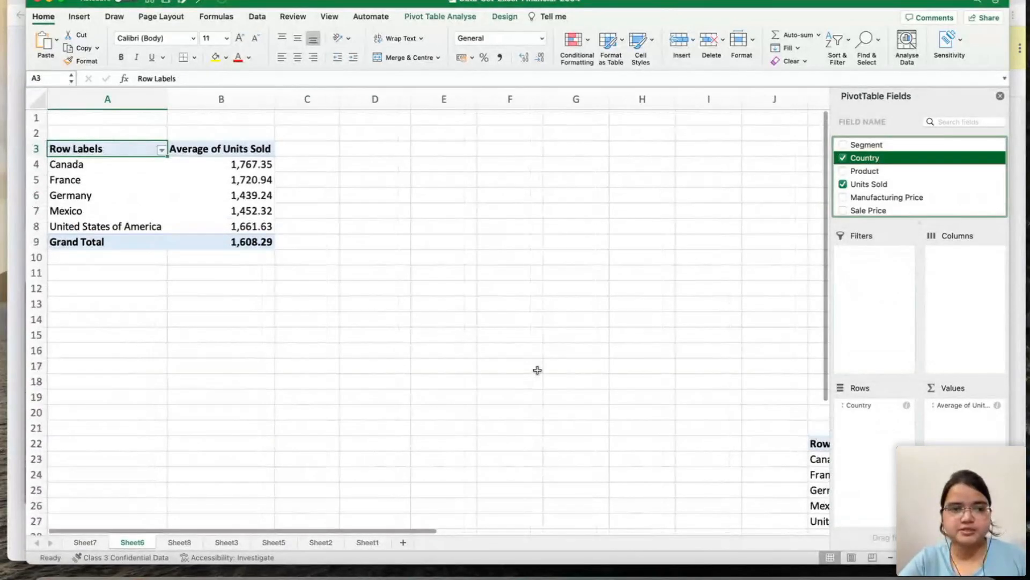
Copy the country averages with their headers, without the grand total, from A3:B8 and paste them at X22.
click(115, 148)
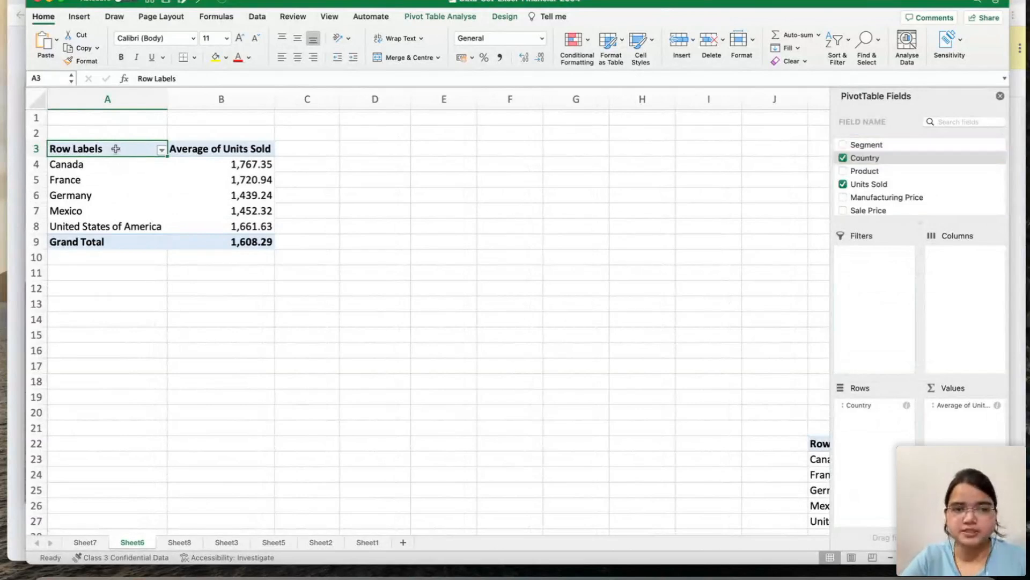
key(shift+Right)
key(shift+Down)
key(shift+Down)
key(shift+Down)
key(shift+Down)
key(shift+Down)
key(super+c)
scroll(308, 215, right, 15)
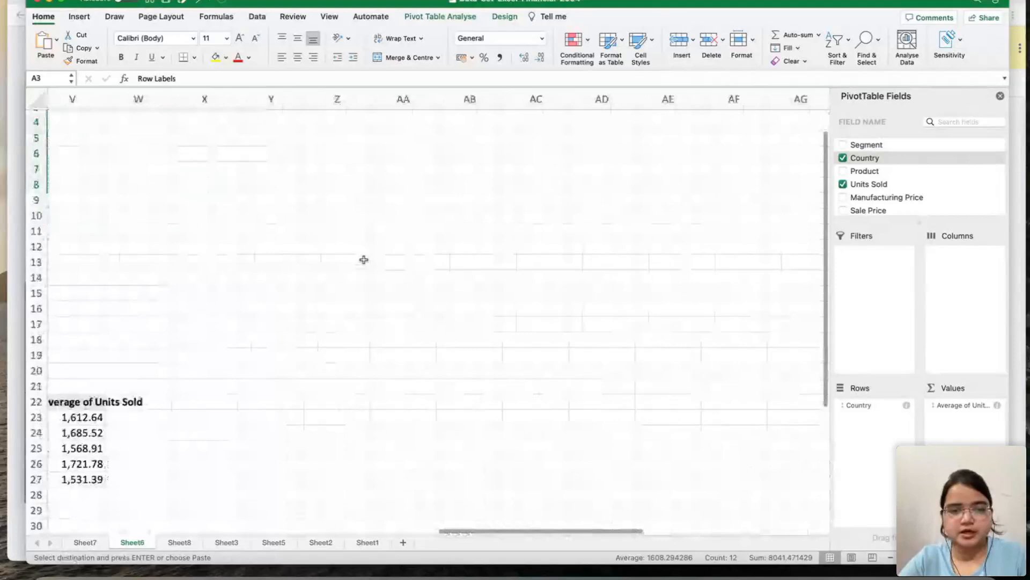
scroll(364, 260, down, 2)
click(237, 333)
key(super+v)
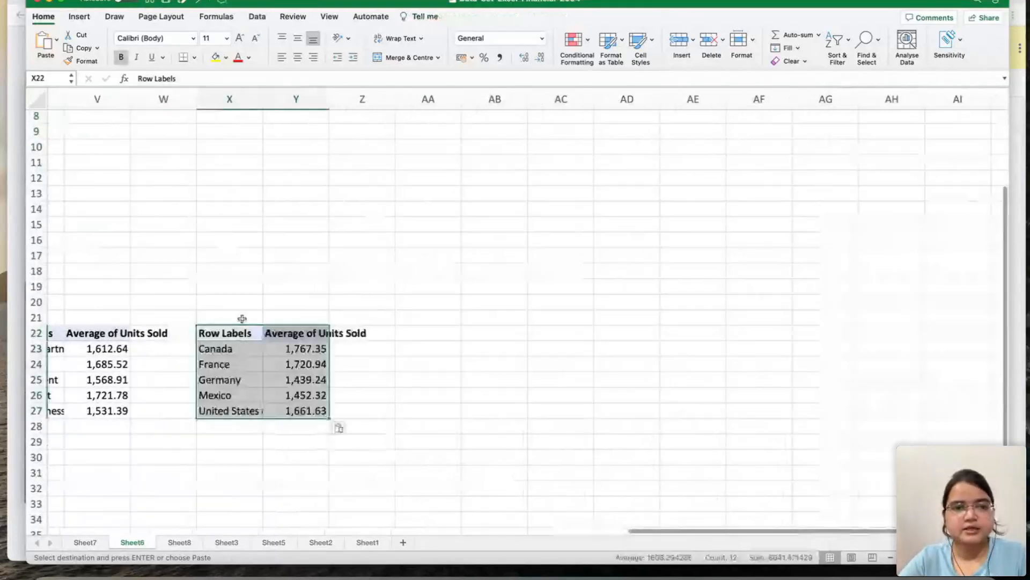
Insert a filled map chart of the average units sold per country from X22:Y27 and place it clear of the pasted table.
click(79, 16)
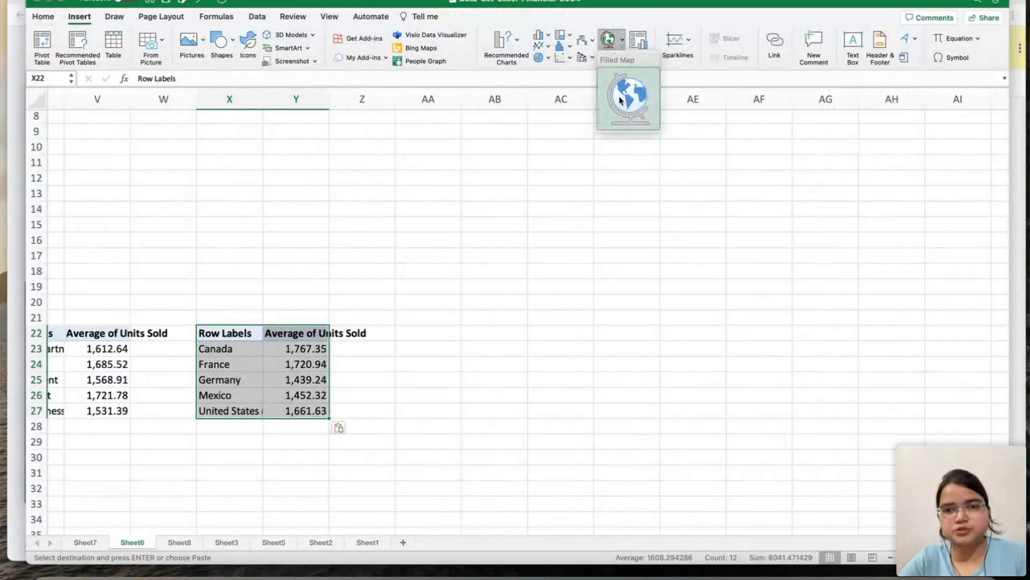
click(626, 98)
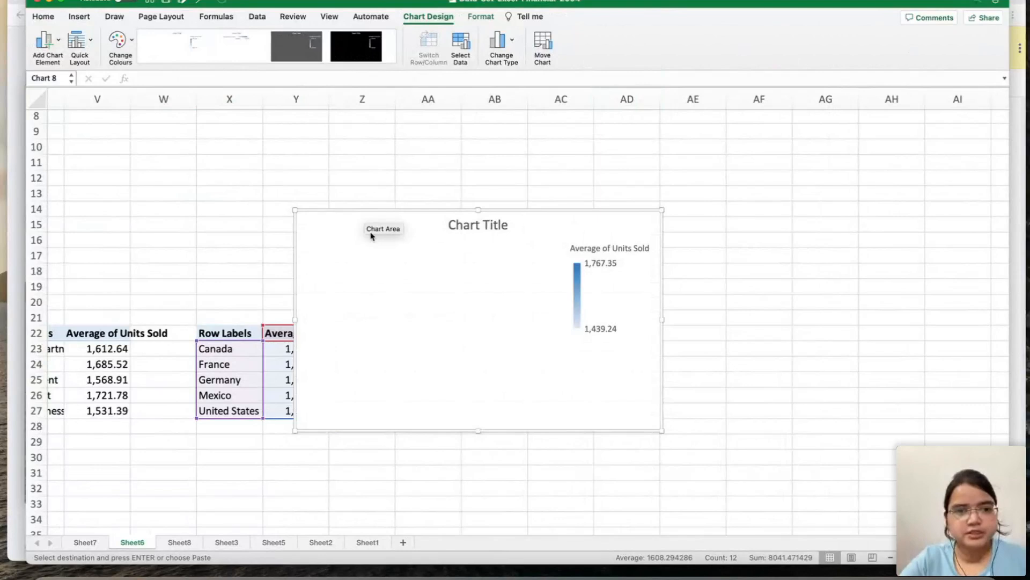
drag(414, 223, 557, 205)
Apply the light chart style with the legend above the map and accept sending the map data to Bing.
double_click(529, 334)
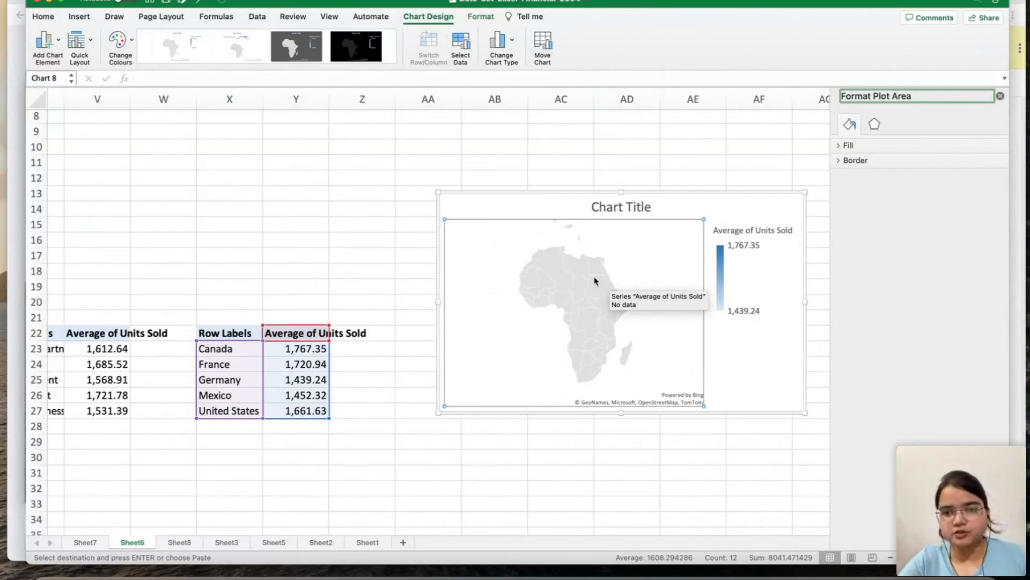
click(316, 370)
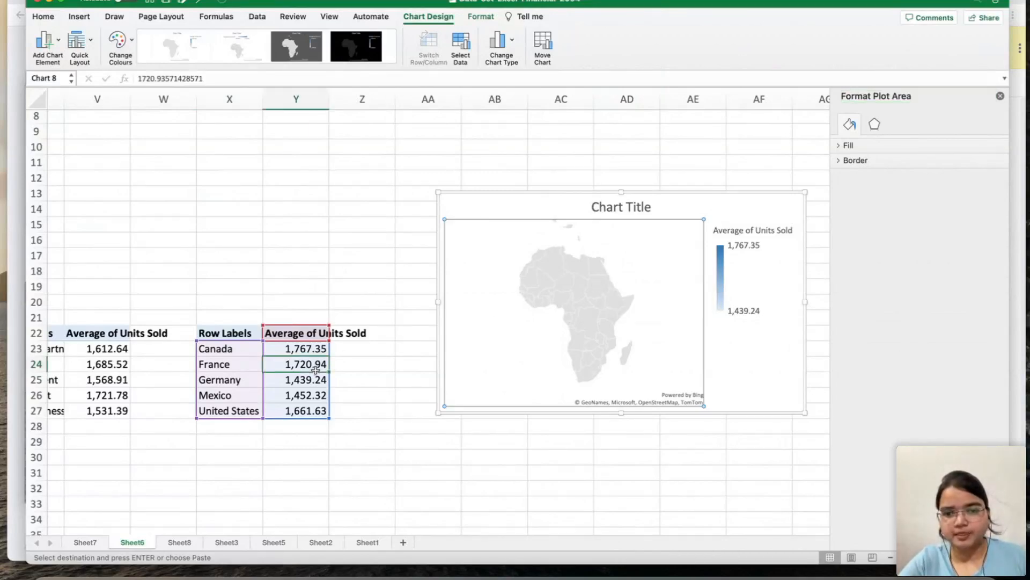
click(693, 214)
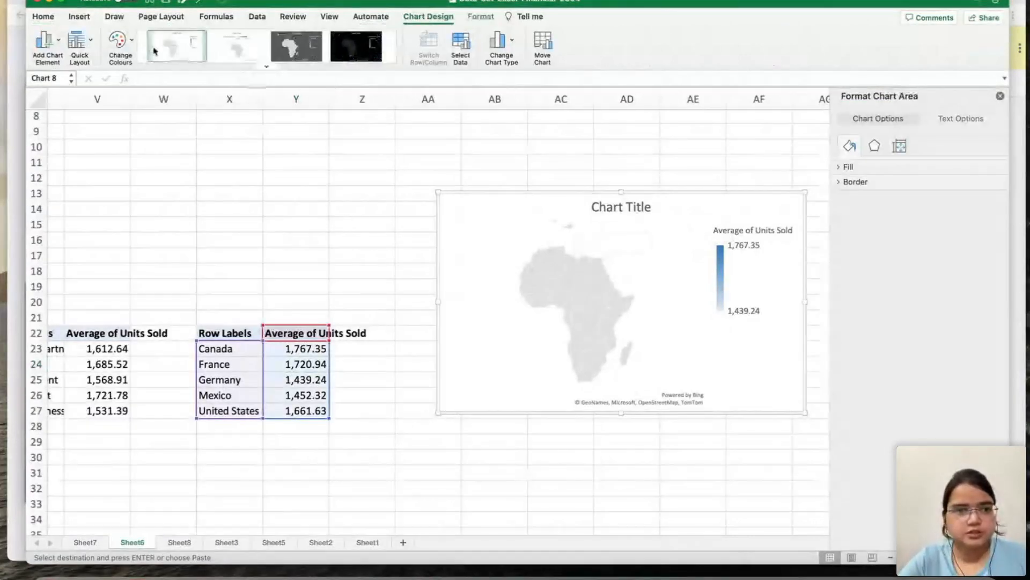
click(236, 46)
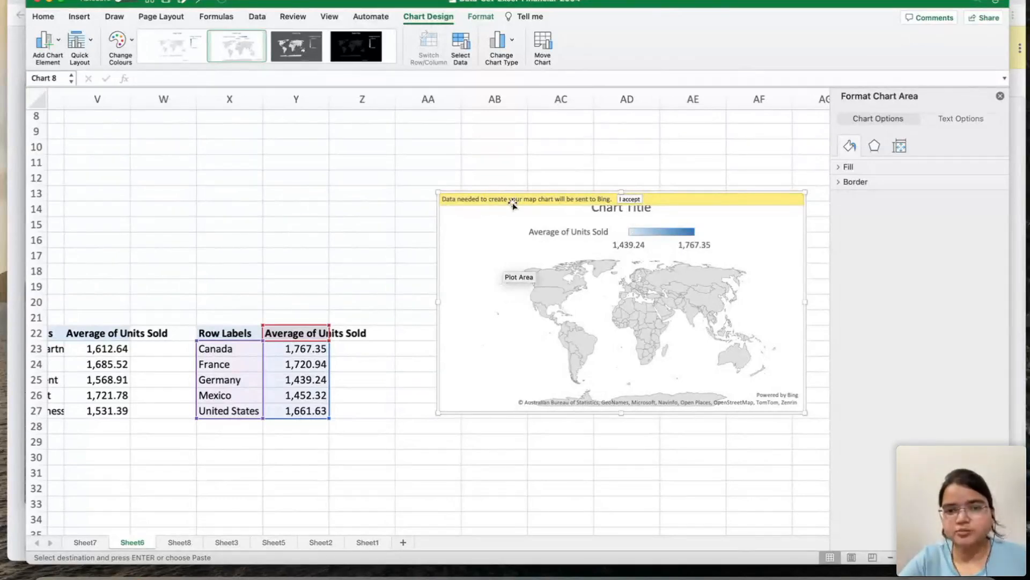
click(601, 216)
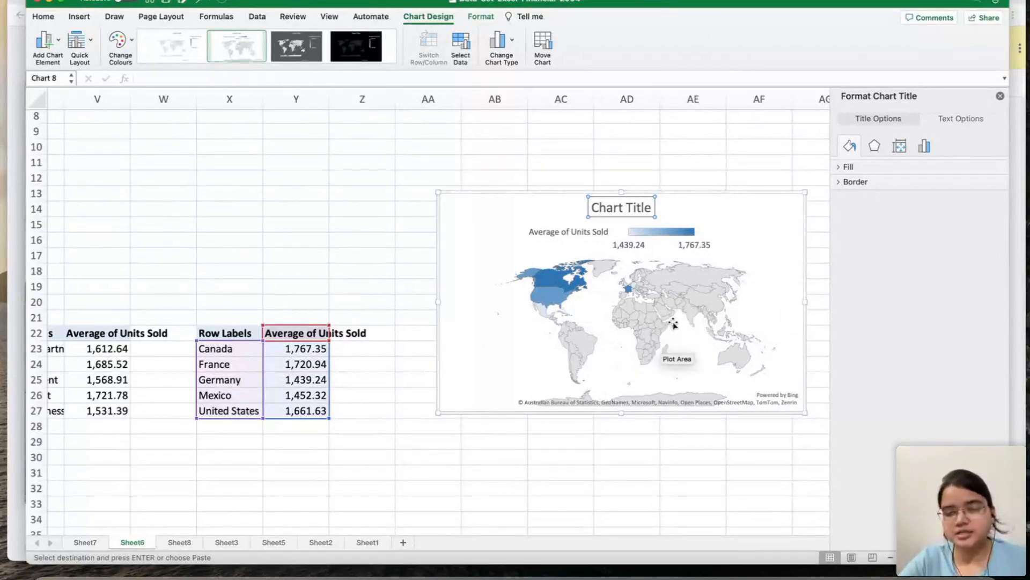
Change the map chart's title to "Country wise Average Units sold".
click(627, 207)
key(BackSpace)
key(BackSpace)
key(BackSpace)
key(BackSpace)
key(BackSpace)
key(BackSpace)
key(BackSpace)
key(BackSpace)
key(BackSpace)
key(BackSpace)
key(BackSpace)
text(Country)
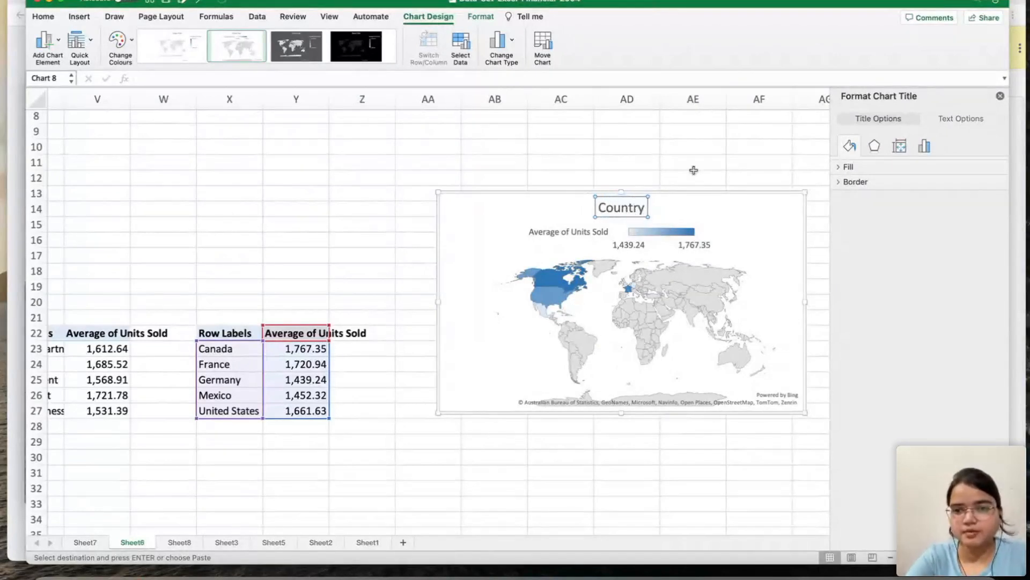
text( wise ave)
key(BackSpace)
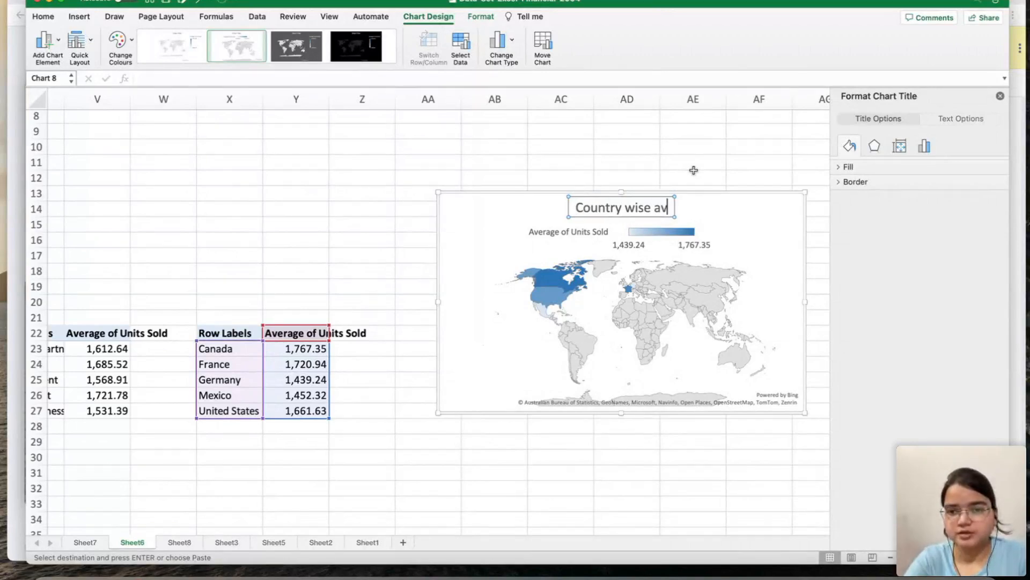
key(BackSpace)
key(BackSpace)
key(BackSpace)
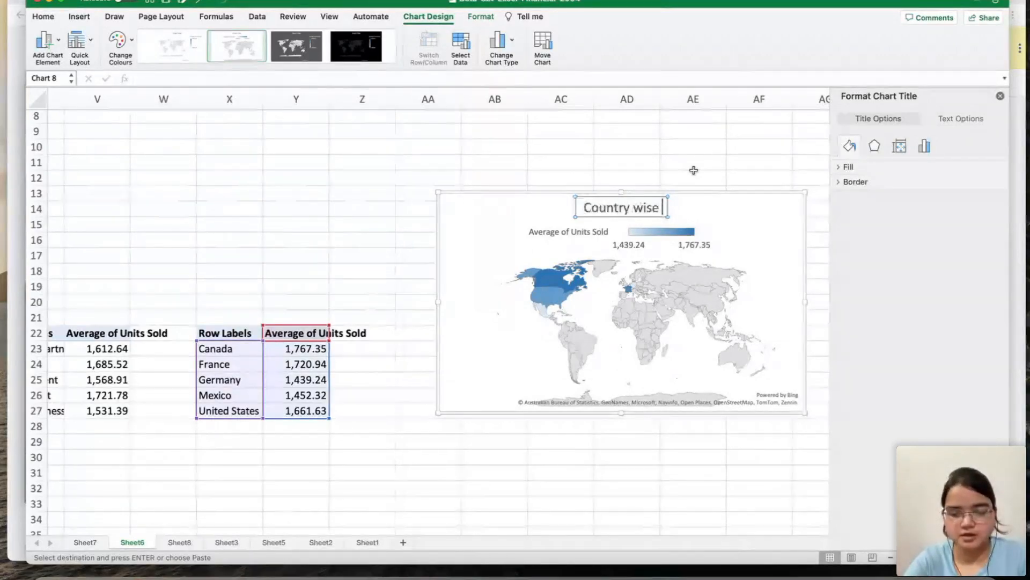
text(Ave)
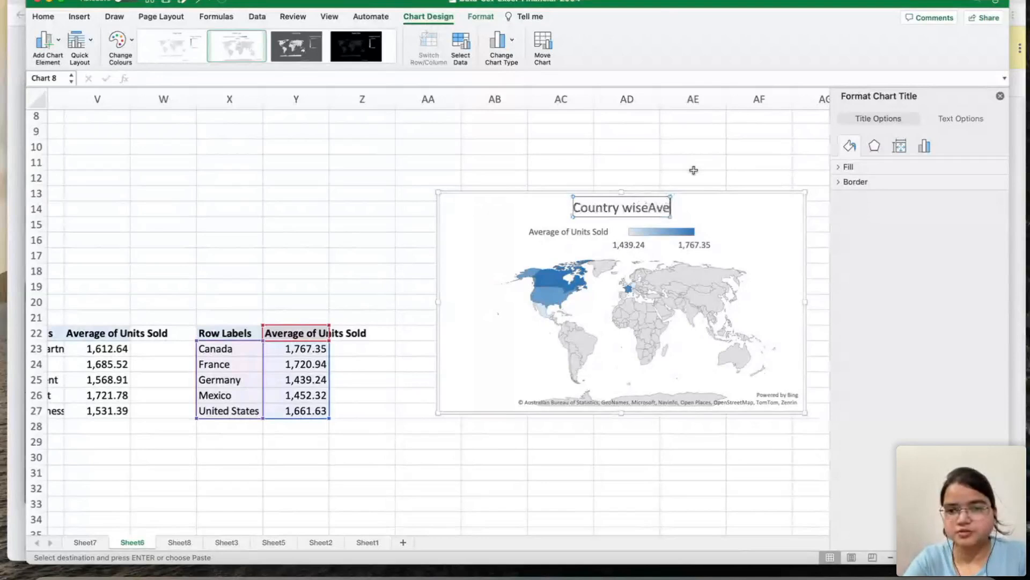
key(super+z)
key(BackSpace)
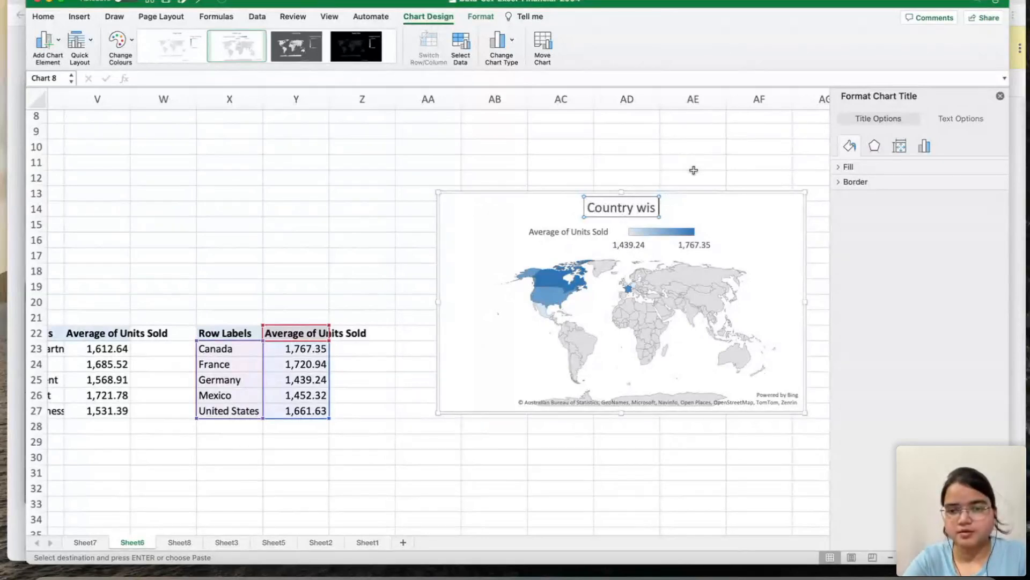
text(e A)
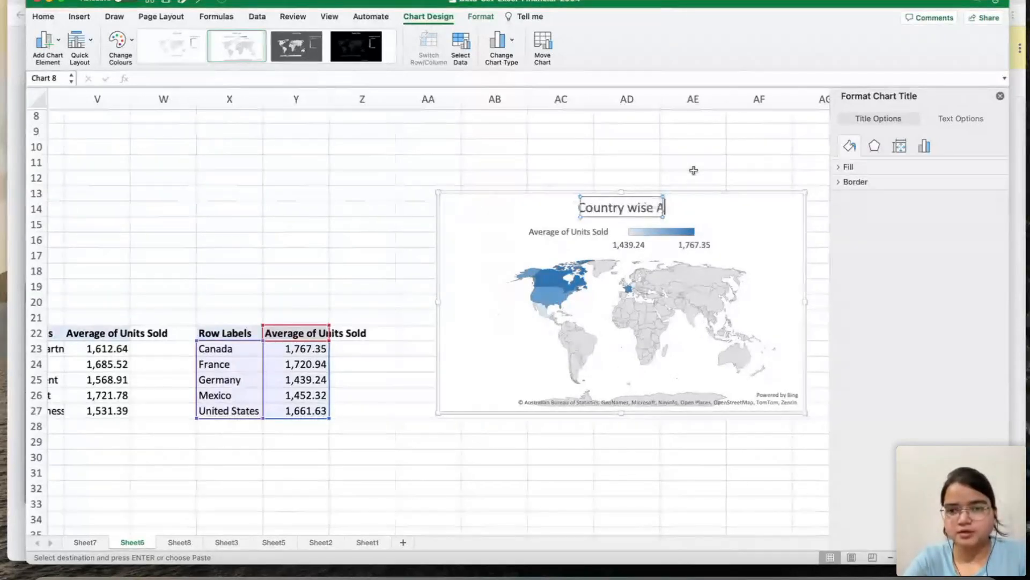
text(verage)
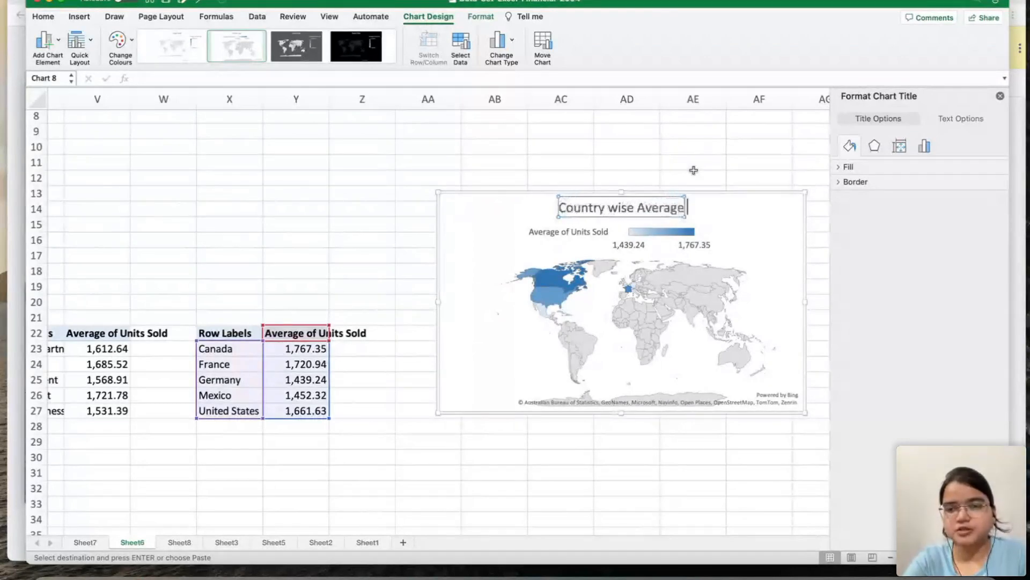
text( IU)
key(BackSpace)
key(BackSpace)
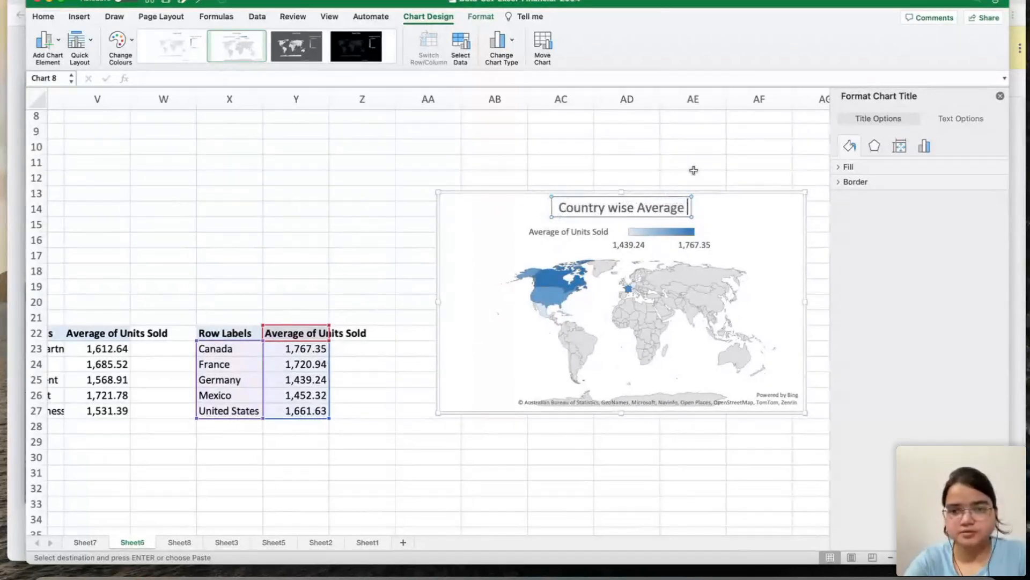
text(Units)
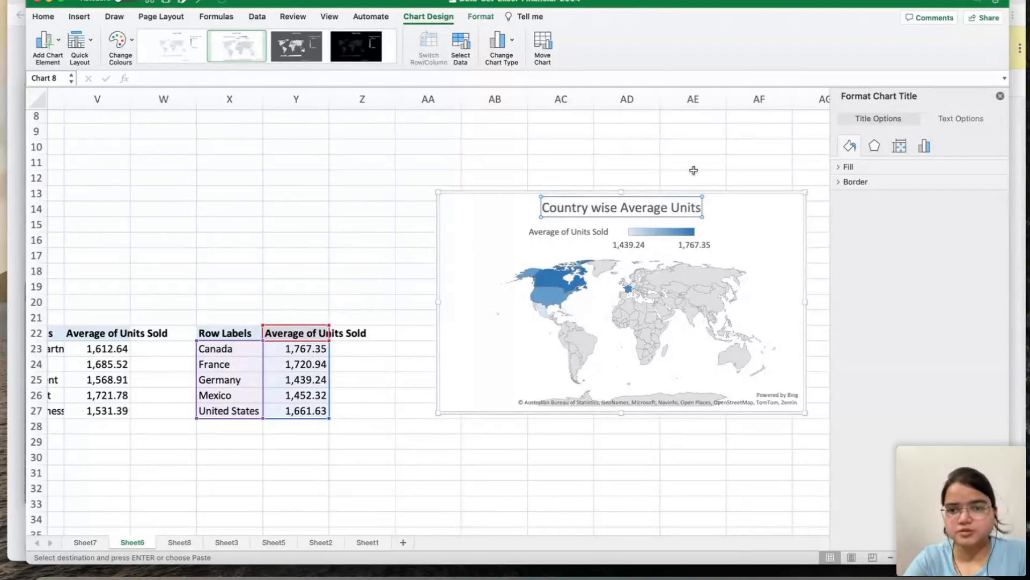
text( sold)
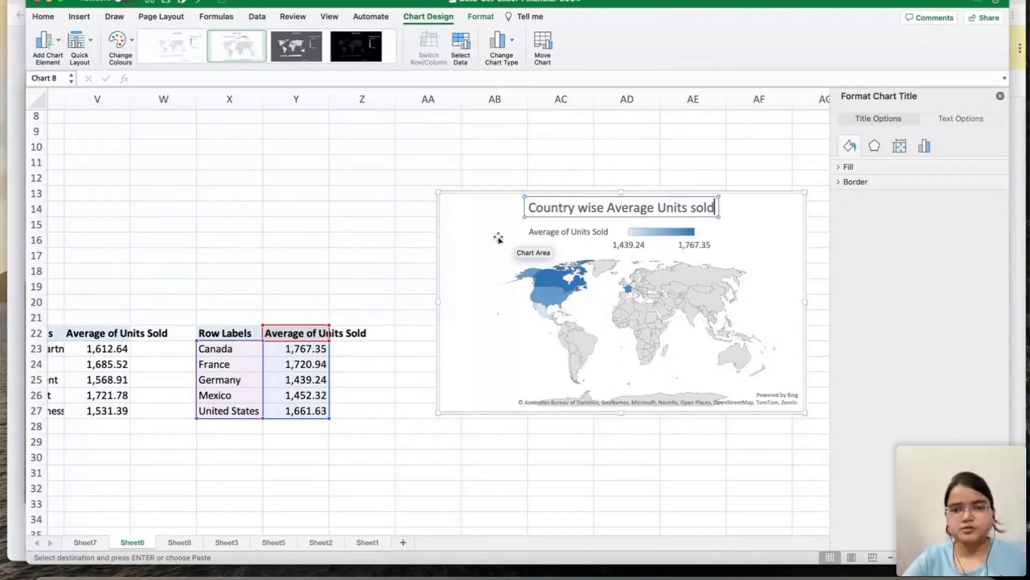
Move the map chart from Sheet6 to Sheet8 by cut and paste, placing it beside the doughnut chart from about row 18, and close the formatting pane.
click(491, 238)
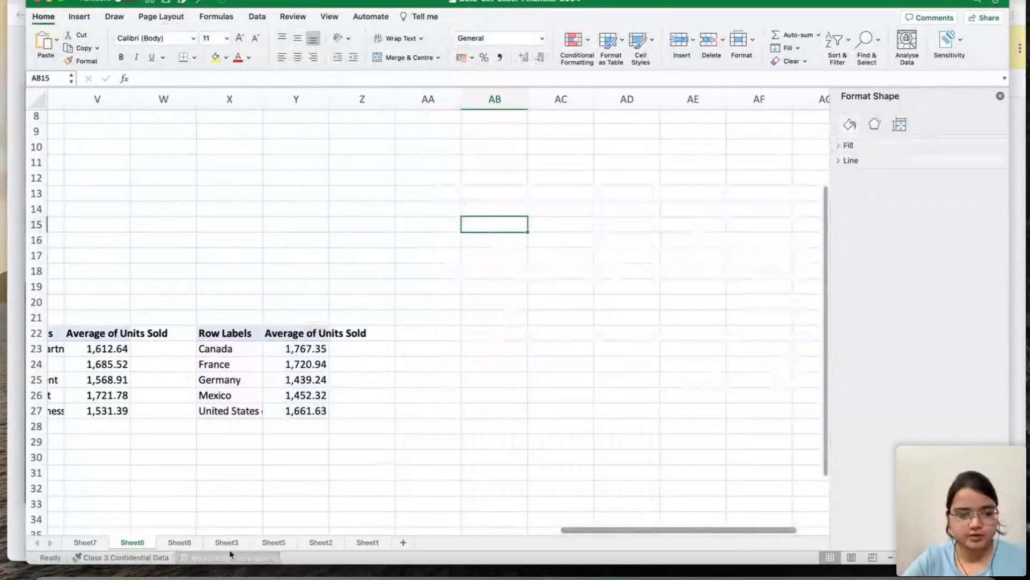
click(179, 543)
click(481, 377)
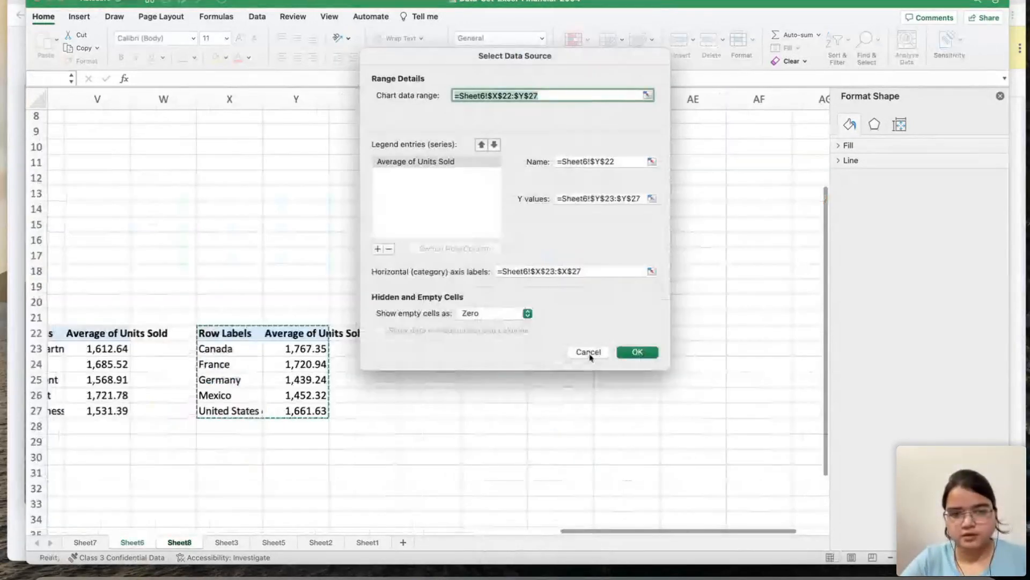
click(589, 352)
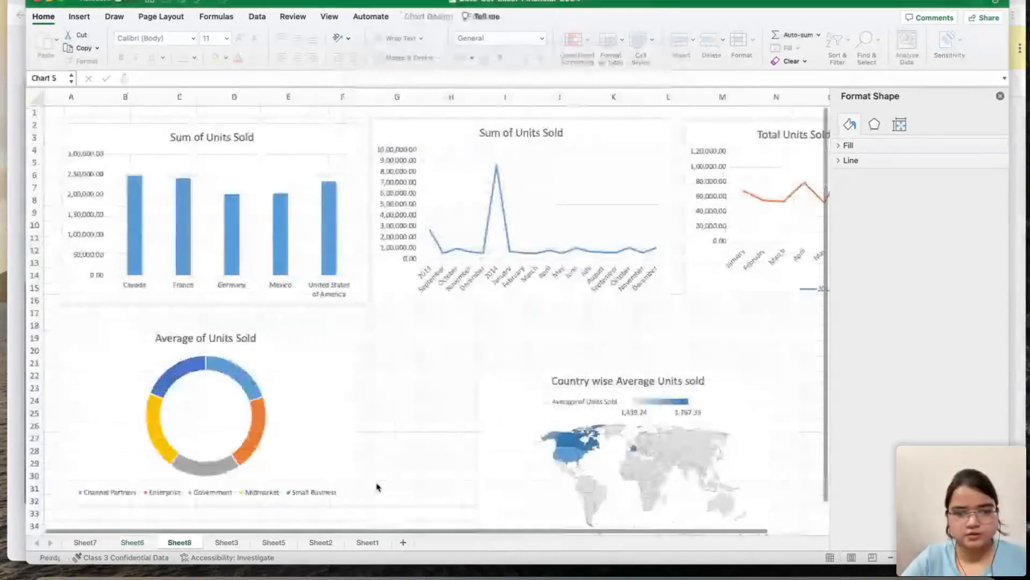
drag(478, 407, 400, 335)
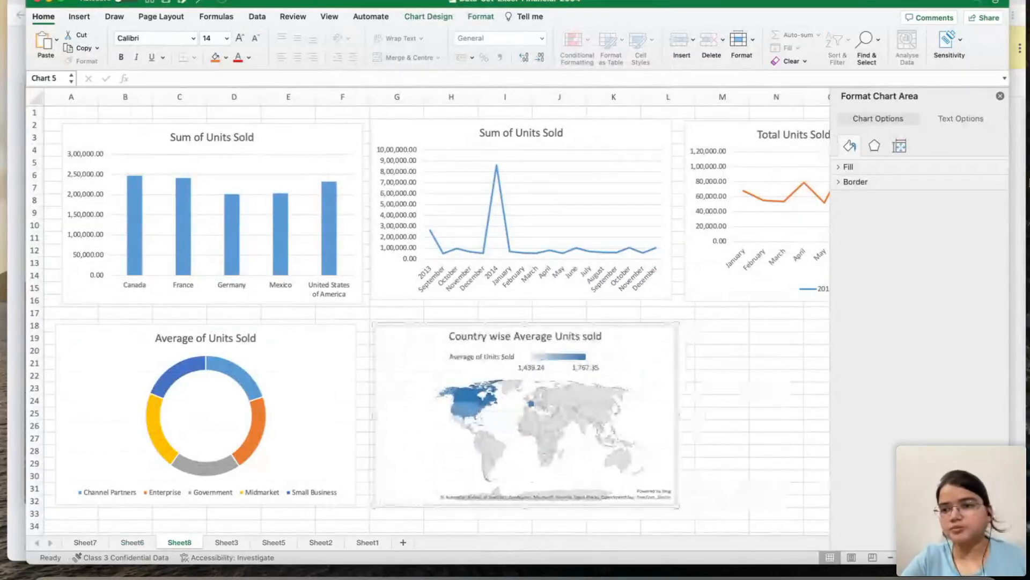
click(1001, 97)
click(778, 361)
click(777, 361)
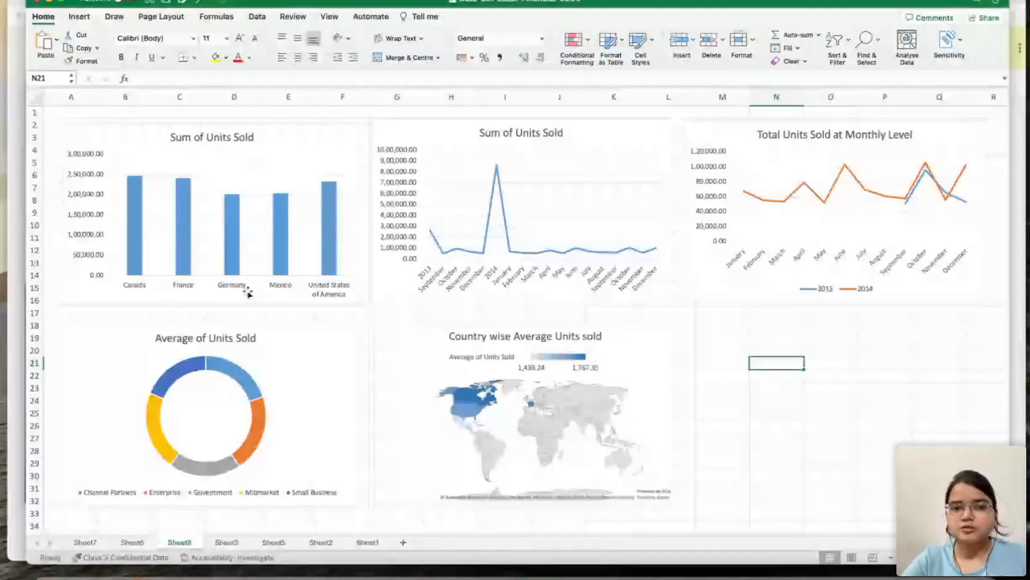
Review the country column chart and the year-and-month line chart of units sold on Sheet8.
click(314, 149)
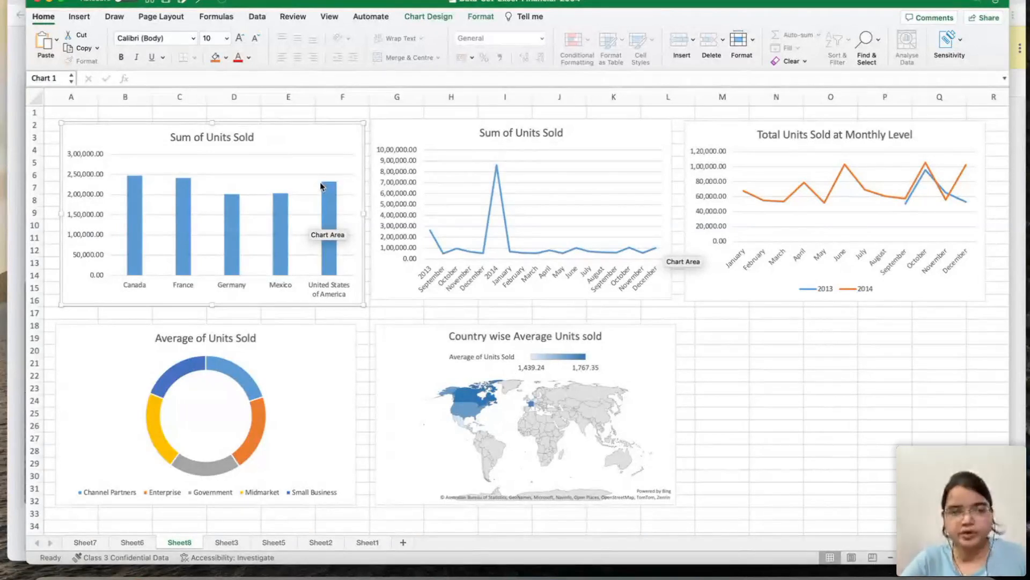
click(461, 137)
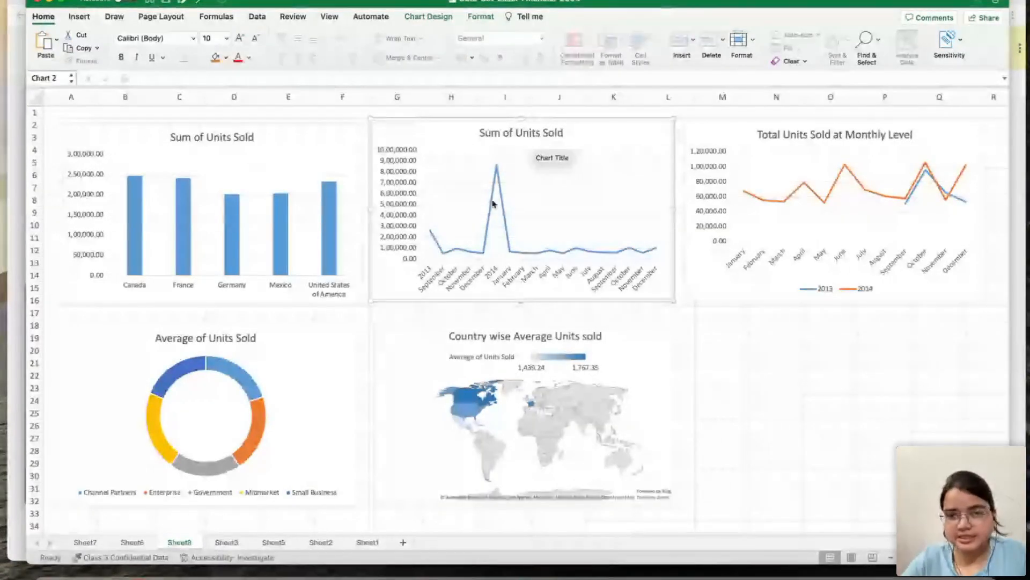
mouse_move(488, 227)
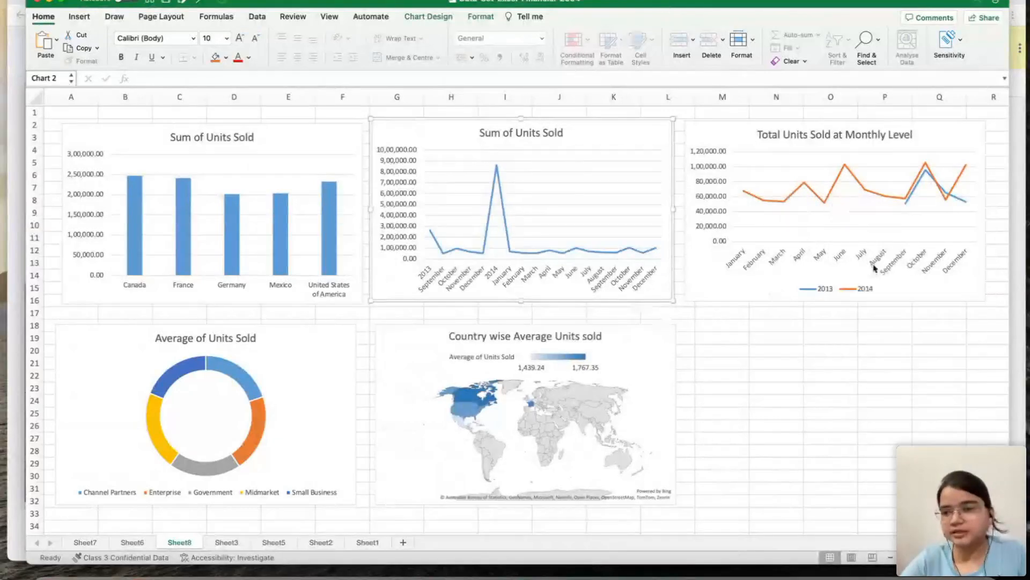
Review the source PivotTables of units sold by year, month, segment and country on Sheet6.
click(133, 542)
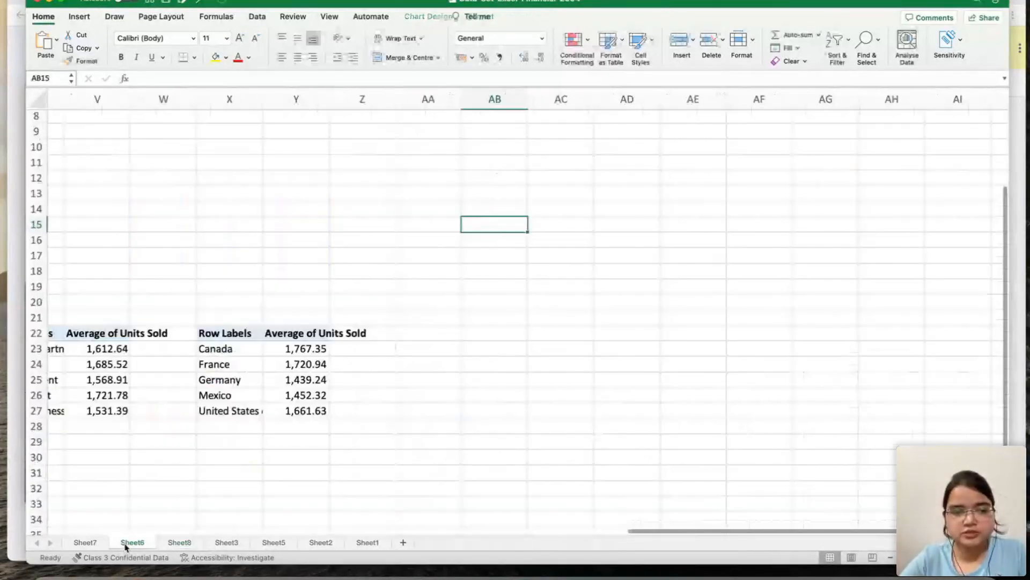
scroll(472, 400, left, 2)
scroll(473, 400, left, 7)
scroll(472, 400, down, 2)
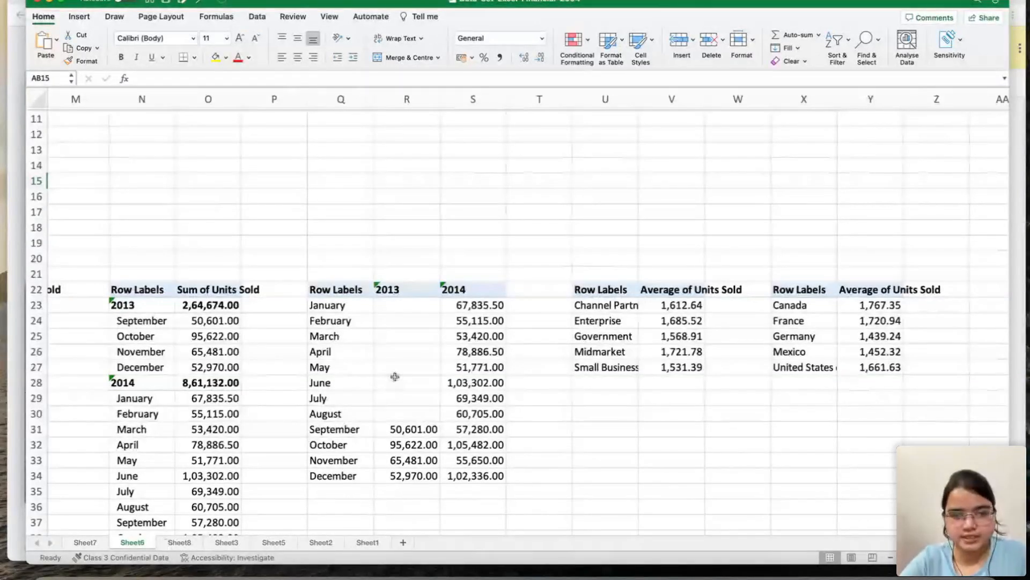
Return to Sheet8, close the Format Plot Area pane and review the collected charts with no chart selected.
click(180, 542)
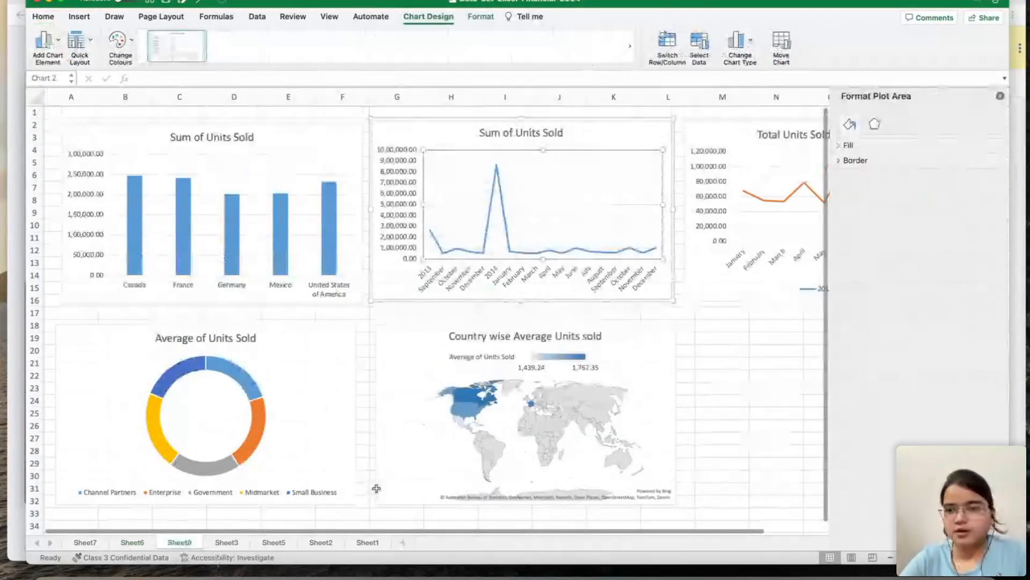
scroll(375, 488, down, 2)
click(1001, 96)
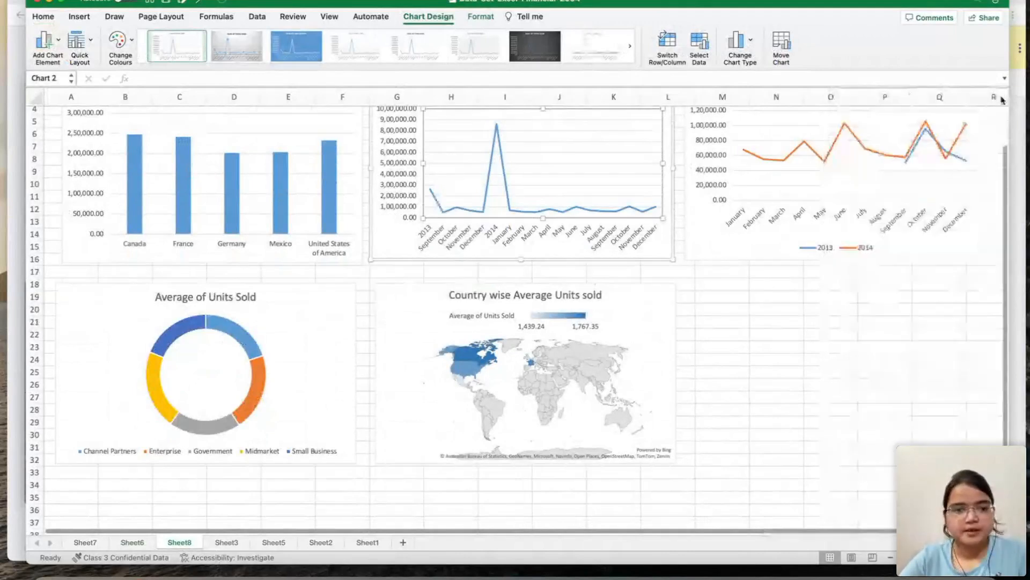
scroll(646, 346, down, 2)
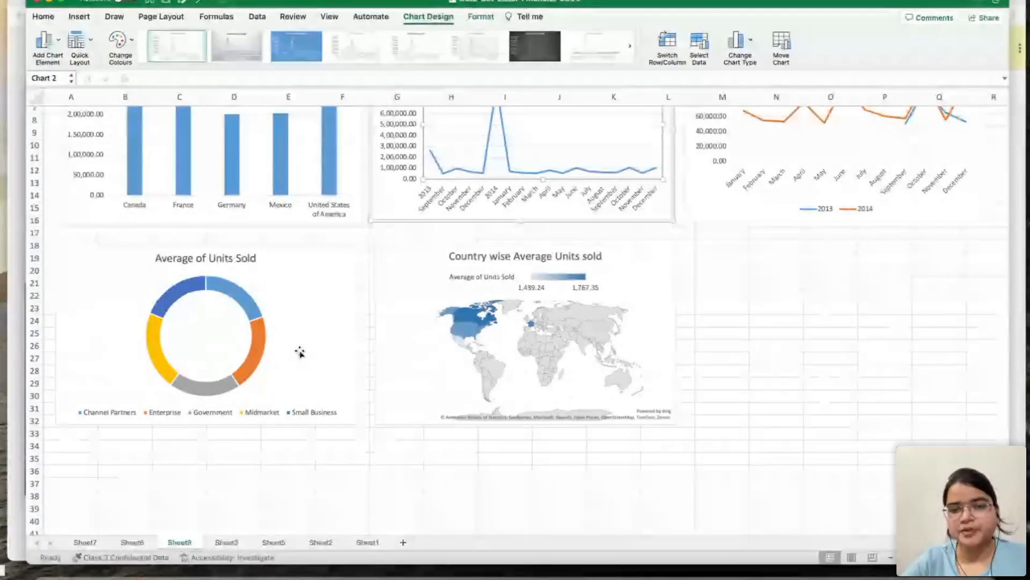
scroll(299, 352, up, 3)
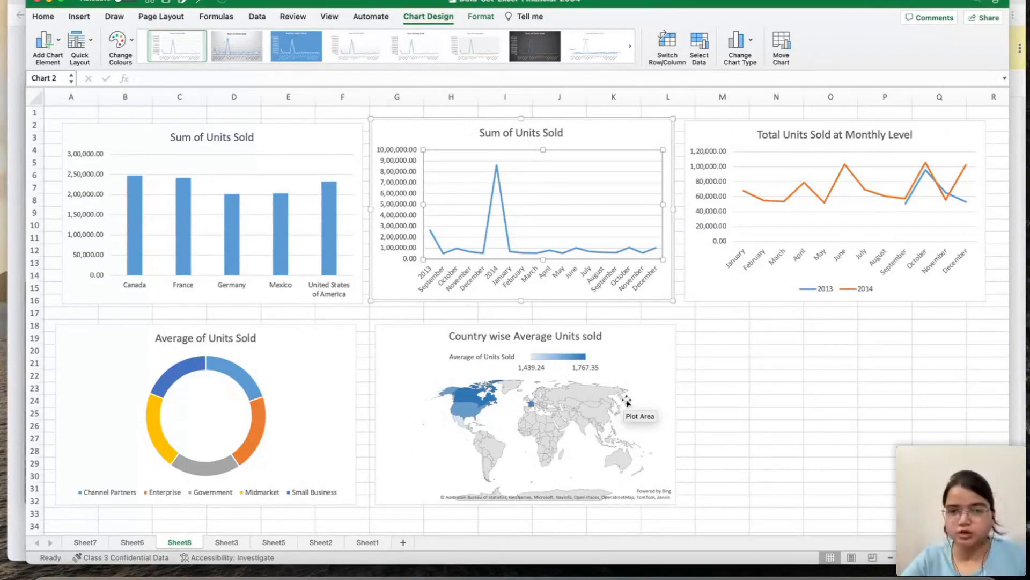
click(802, 398)
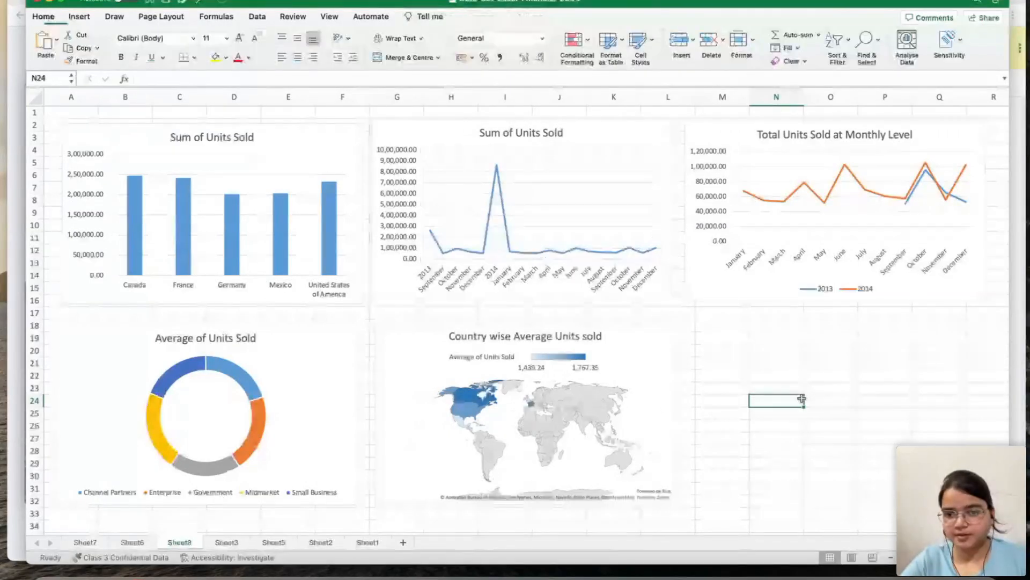
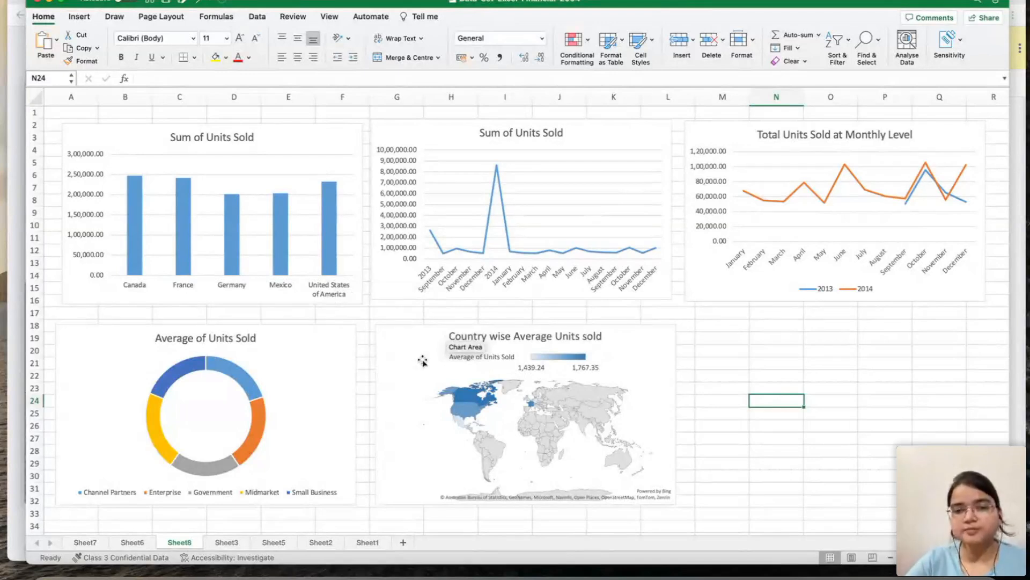
Switch to the WebinarJam broadcast window in the browser and turn screen sharing off.
key(ctrl+Up)
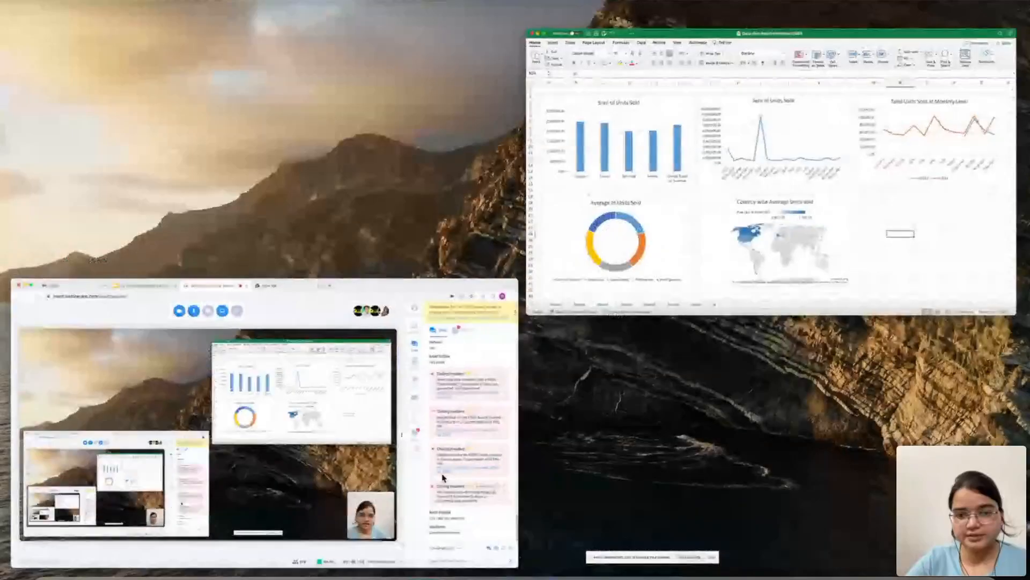
click(349, 454)
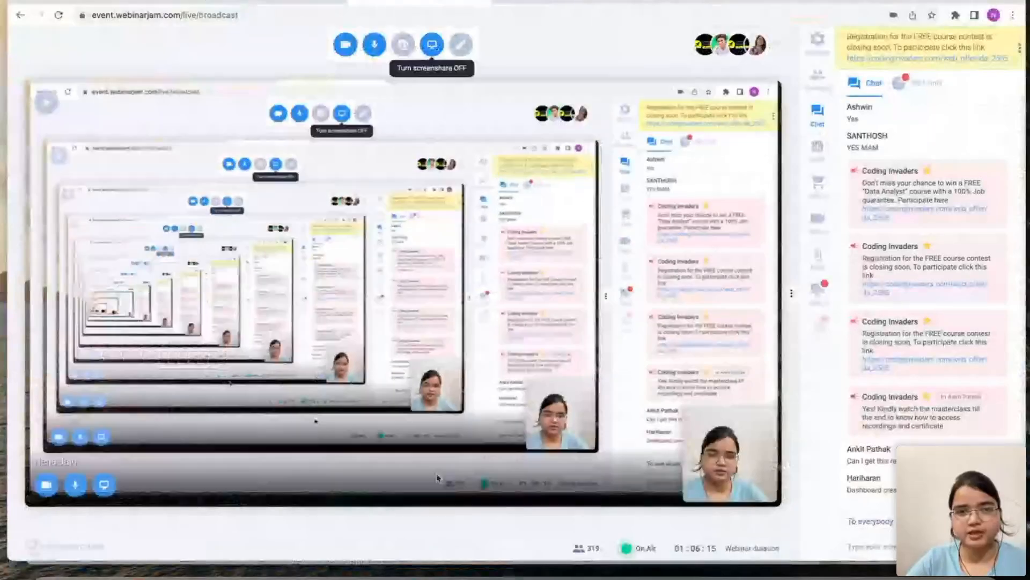
click(432, 45)
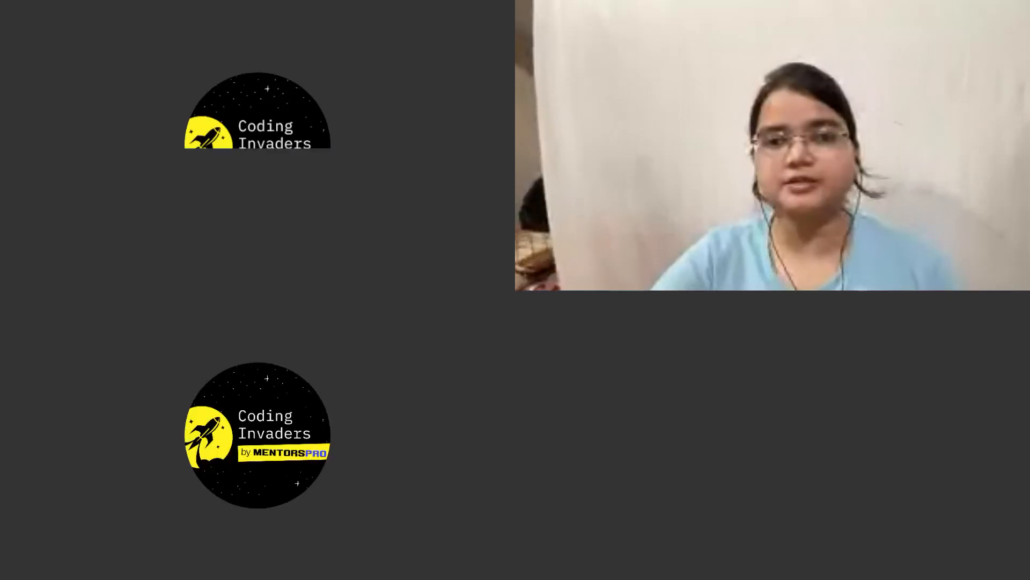